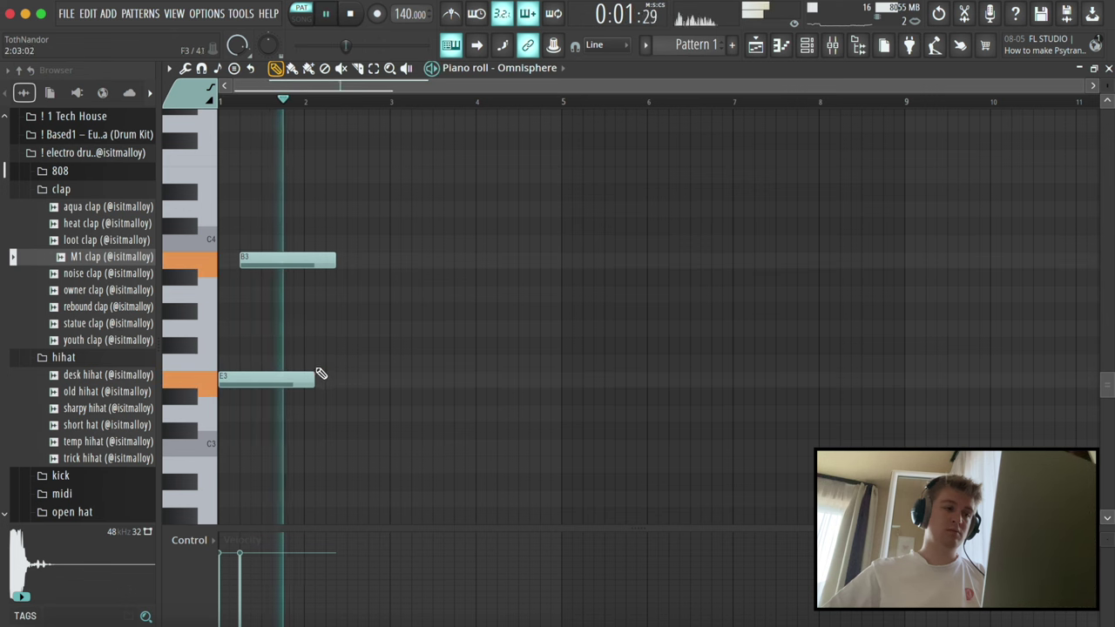
- Add a D3 note at 2:01 and an A3 note at 2:05, matching the length of the existing notes
{"action": "left_click", "coordinate": [303, 415]}
{"action": "left_click", "coordinate": [333, 278]}
{"action": "left_click_drag", "start_coordinate": [332, 285], "coordinate": [320, 303]}
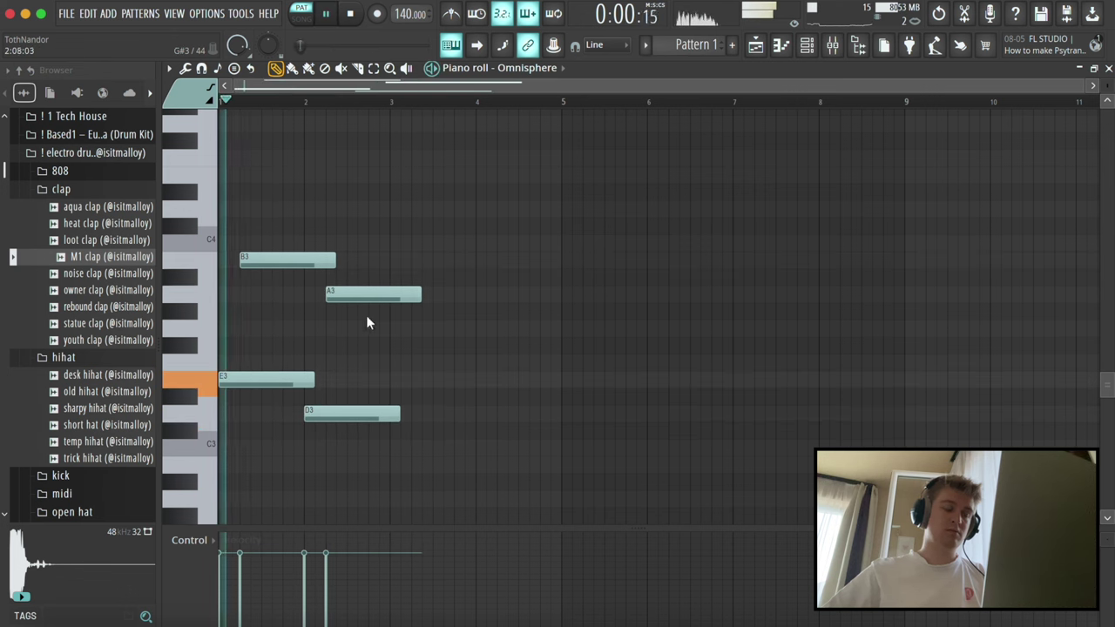
- Add C3 notes at the start of bars 3 and 4, each followed one beat later by a B3 note
{"action": "left_click_drag", "start_coordinate": [432, 451], "coordinate": [224, 233]}
{"action": "left_click", "coordinate": [452, 381], "text": "super"}
{"action": "key", "text": "super+a"}
{"action": "key", "text": "super+d"}
{"action": "left_click", "coordinate": [394, 452]}
{"action": "left_click", "coordinate": [410, 255]}
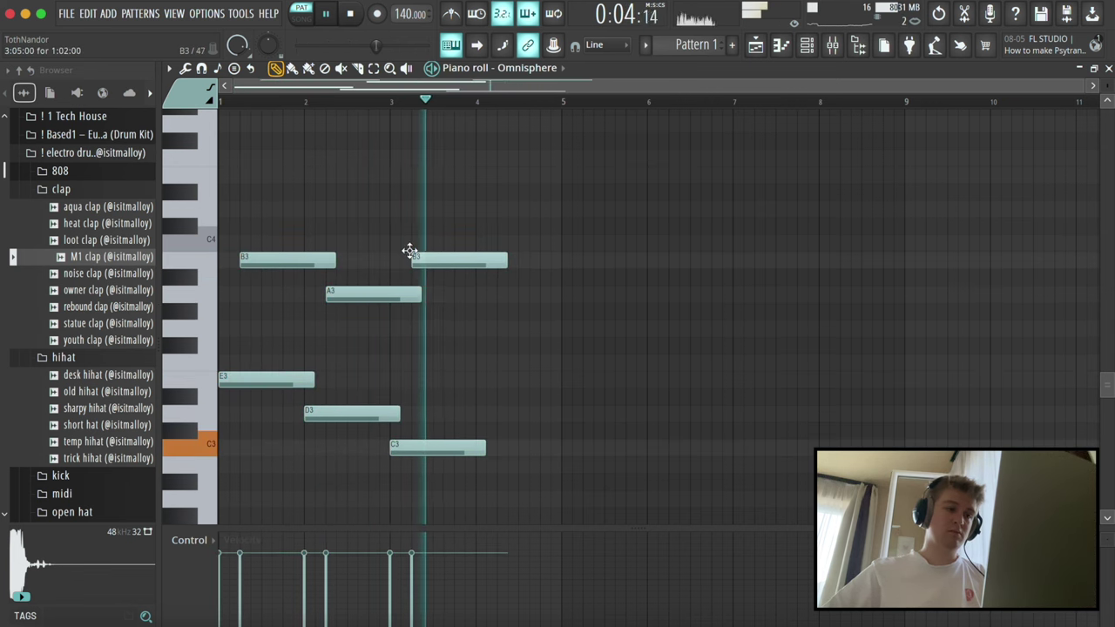
{"action": "left_click", "coordinate": [482, 448]}
{"action": "left_click", "coordinate": [490, 260]}
{"action": "left_click_drag", "start_coordinate": [492, 275], "coordinate": [495, 274]}
- Shorten all notes to one bar and end the last B3 note at the start of bar 5
{"action": "key", "text": "super+a"}
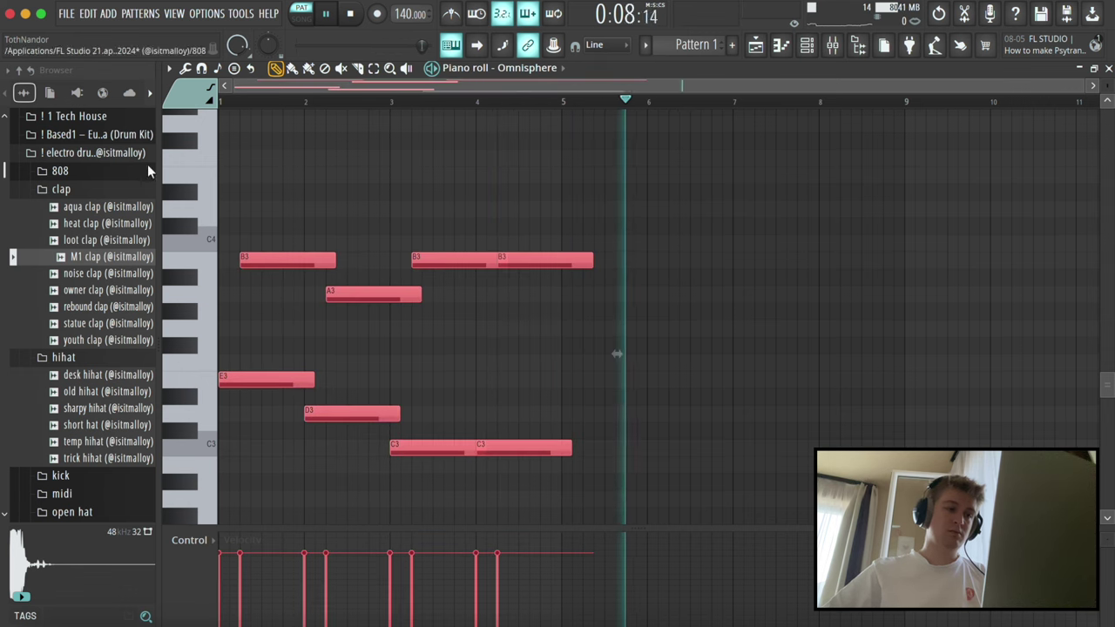
{"action": "left_click_drag", "start_coordinate": [335, 259], "coordinate": [326, 260]}
{"action": "left_click", "coordinate": [410, 200], "text": "super"}
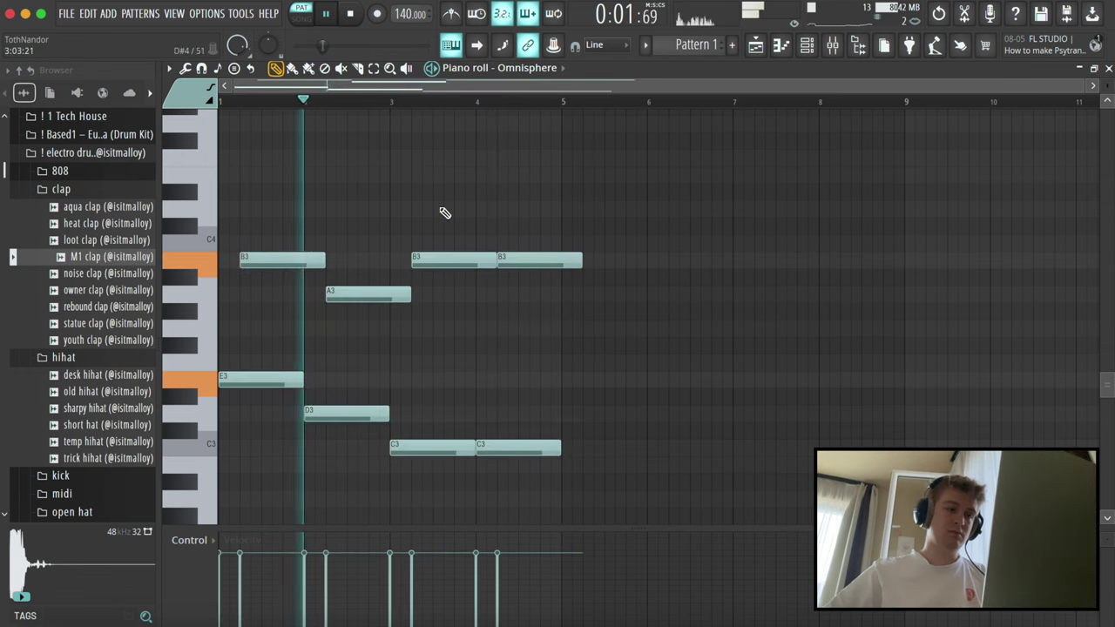
{"action": "left_click_drag", "start_coordinate": [581, 262], "coordinate": [562, 262]}
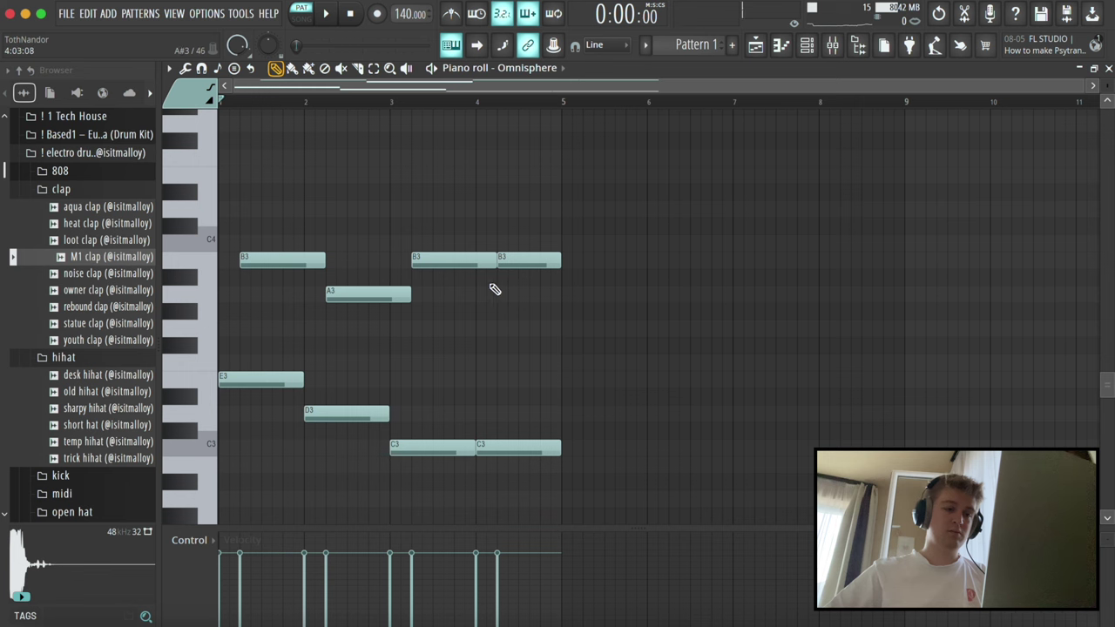
- Move the D3 to 1:15 and the second C3 to 3:15, shortening the E3 and first C3 to end where they begin
{"action": "left_click_drag", "start_coordinate": [318, 415], "coordinate": [308, 415]}
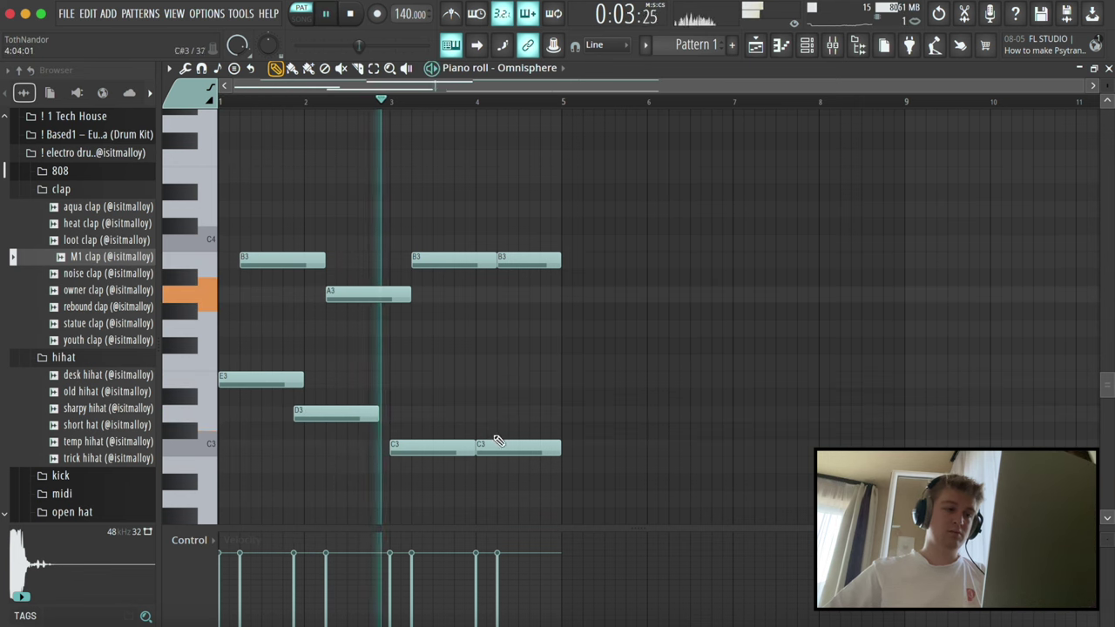
{"action": "left_click_drag", "start_coordinate": [485, 448], "coordinate": [459, 446]}
{"action": "left_click", "coordinate": [455, 447], "text": "shift+super"}
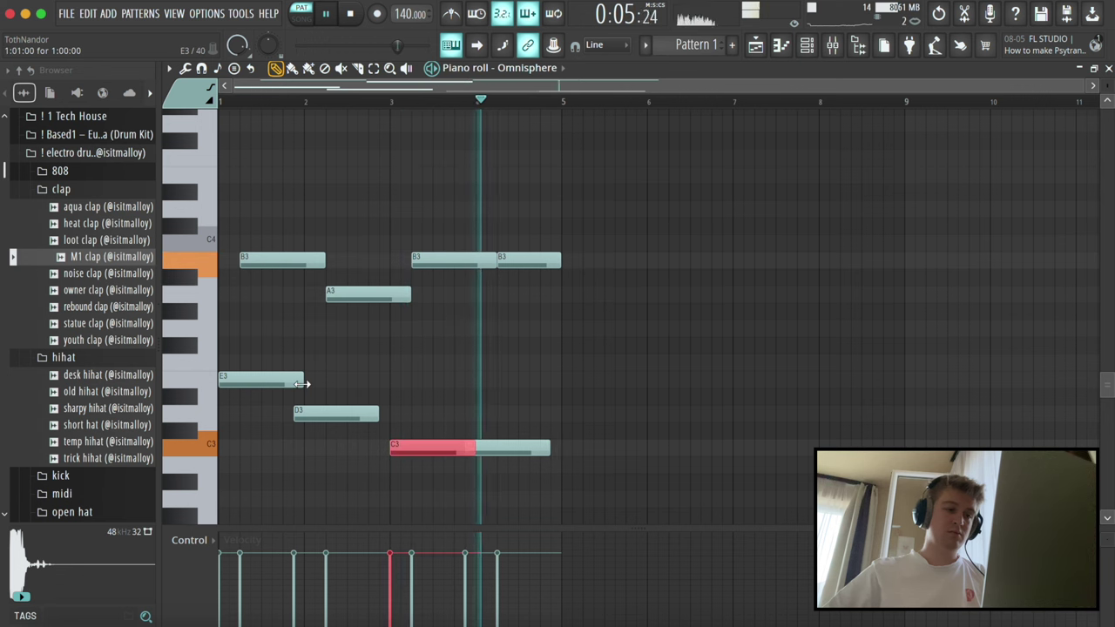
{"action": "left_click", "coordinate": [301, 382], "text": "shift+super"}
{"action": "left_click_drag", "start_coordinate": [302, 382], "coordinate": [292, 382]}
- Lengthen the D3 and the second C3 so they end at the starts of bars 3 and 5
{"action": "key", "text": "super+a"}
{"action": "left_click", "coordinate": [372, 412], "text": "super"}
{"action": "left_click", "coordinate": [481, 448], "text": "shift+super"}
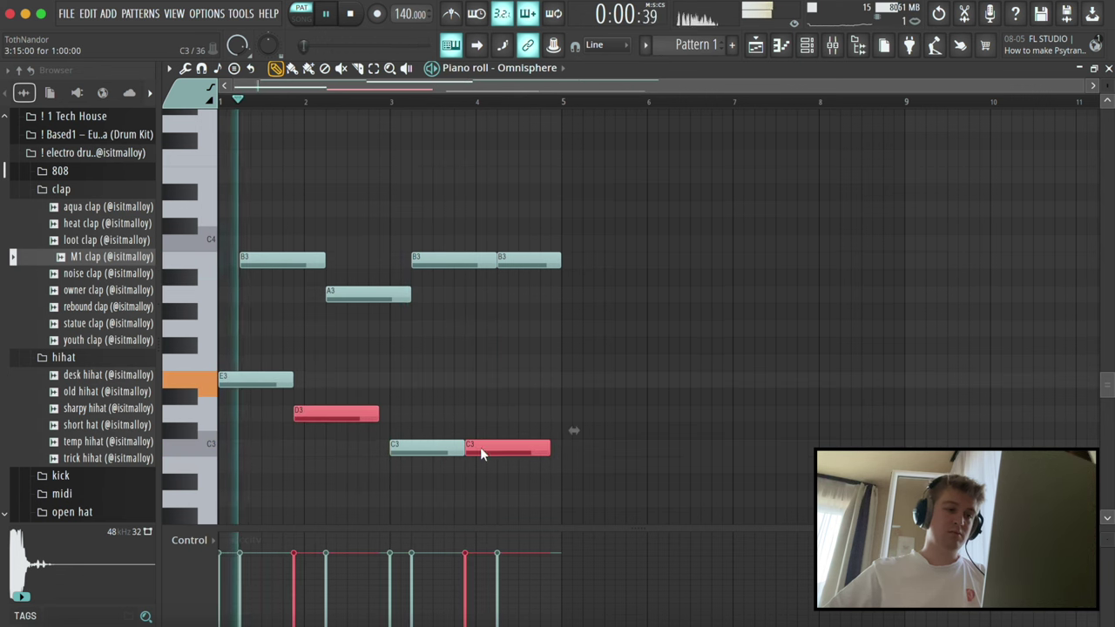
{"action": "left_click_drag", "start_coordinate": [549, 450], "coordinate": [559, 449]}
- Split the first E3 at 1:09 and the first B3 at 1:11 into two notes each, ending the second B3 at 1:15
{"action": "mouse_move", "coordinate": [324, 255]}
{"action": "left_mouse_down"}
{"action": "mouse_move", "coordinate": [244, 384]}
{"action": "mouse_move", "coordinate": [278, 382]}
{"action": "left_mouse_up"}
{"action": "left_click", "coordinate": [250, 383]}
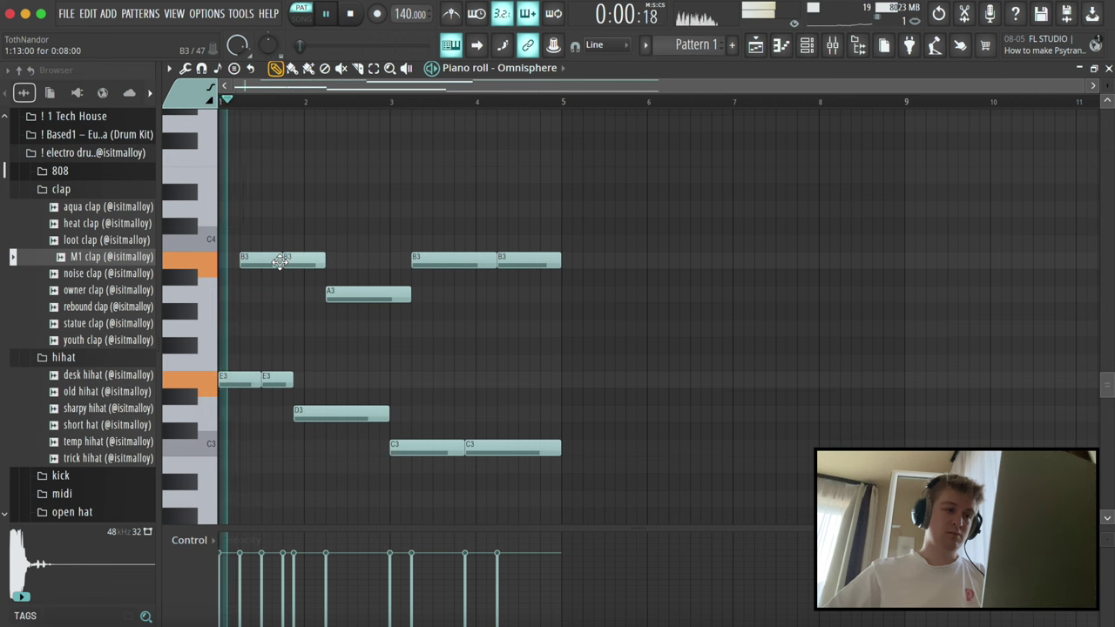
{"action": "key", "text": "space"}
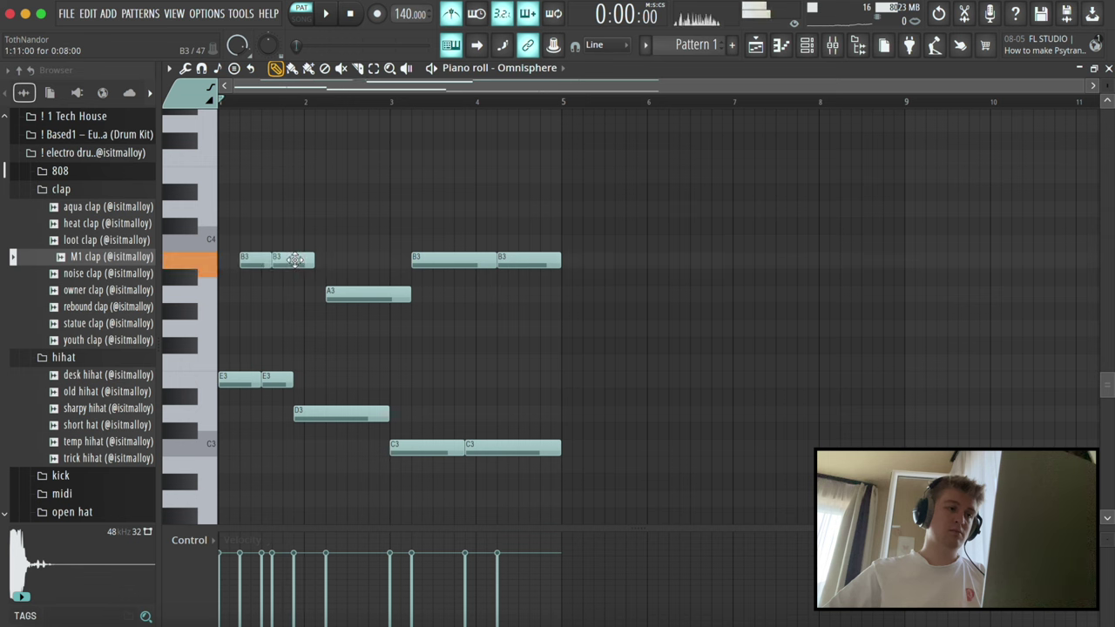
{"action": "key", "text": "space"}
{"action": "key", "text": "space"}
{"action": "left_click_drag", "start_coordinate": [309, 259], "coordinate": [293, 258]}
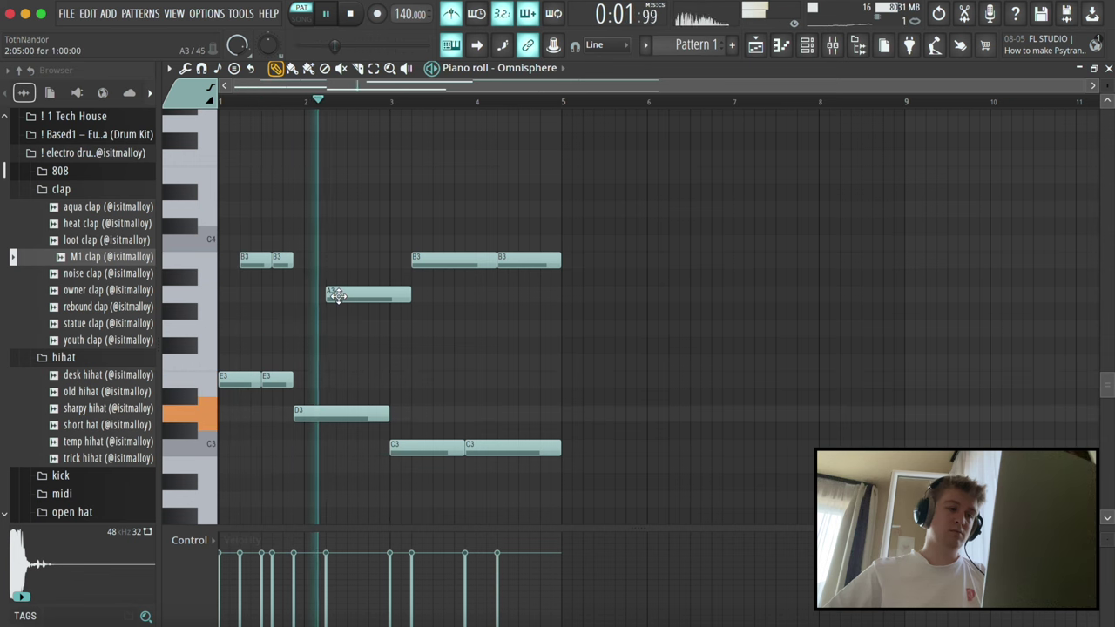
- Split the D3 at 2:09 and the A3 at 2:11 into two notes each
{"action": "key", "text": "space"}
{"action": "key", "text": "space"}
{"action": "mouse_move", "coordinate": [387, 414]}
{"action": "left_mouse_down"}
{"action": "mouse_move", "coordinate": [338, 414]}
{"action": "mouse_move", "coordinate": [382, 413]}
{"action": "left_mouse_up"}
{"action": "left_click", "coordinate": [346, 413]}
{"action": "left_click_drag", "start_coordinate": [411, 296], "coordinate": [368, 296]}
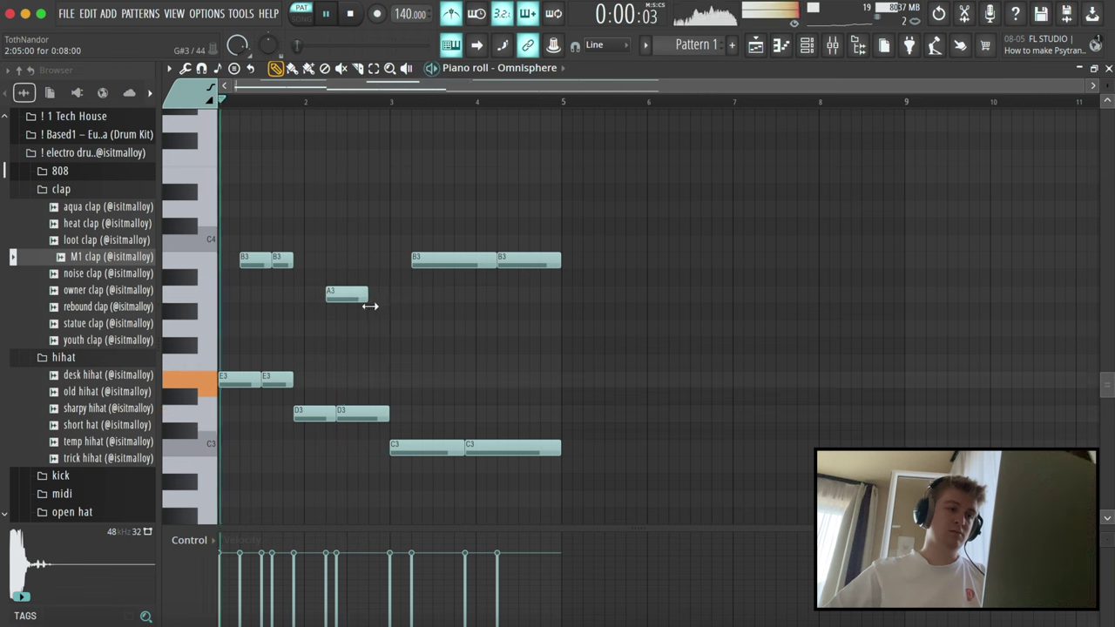
{"action": "right_click", "coordinate": [375, 416]}
{"action": "left_click_drag", "start_coordinate": [361, 414], "coordinate": [348, 416]}
{"action": "key", "text": "space"}
- Add a short E3 note at 2:13 and end both it and the second A3 at the start of bar 3
{"action": "left_click_drag", "start_coordinate": [369, 345], "coordinate": [368, 328]}
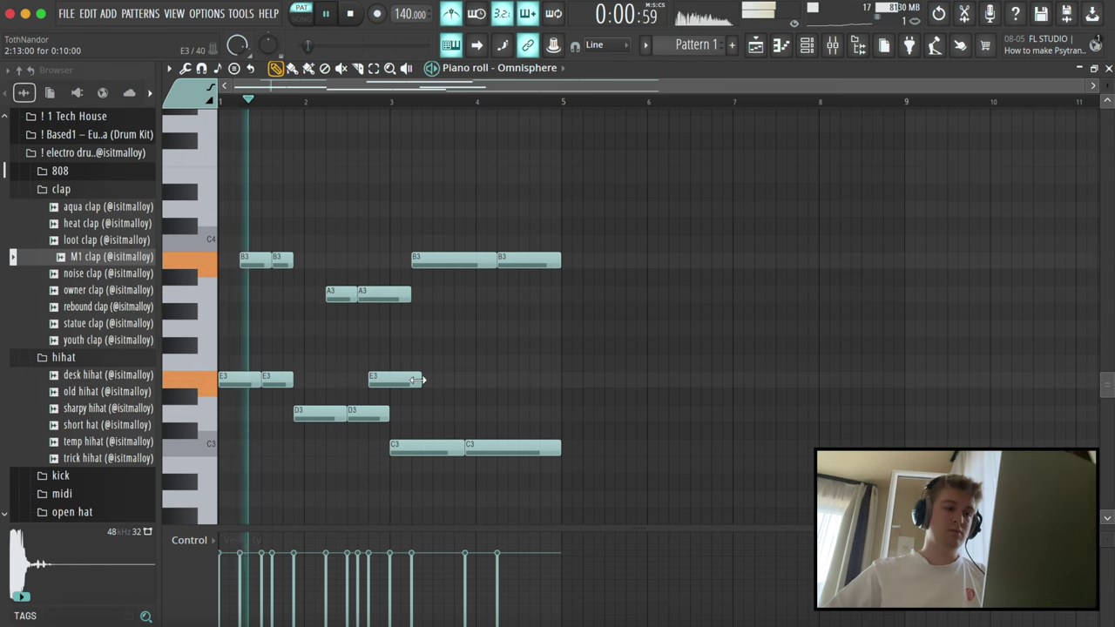
{"action": "left_click_drag", "start_coordinate": [420, 378], "coordinate": [398, 378]}
{"action": "left_click_drag", "start_coordinate": [409, 296], "coordinate": [393, 296]}
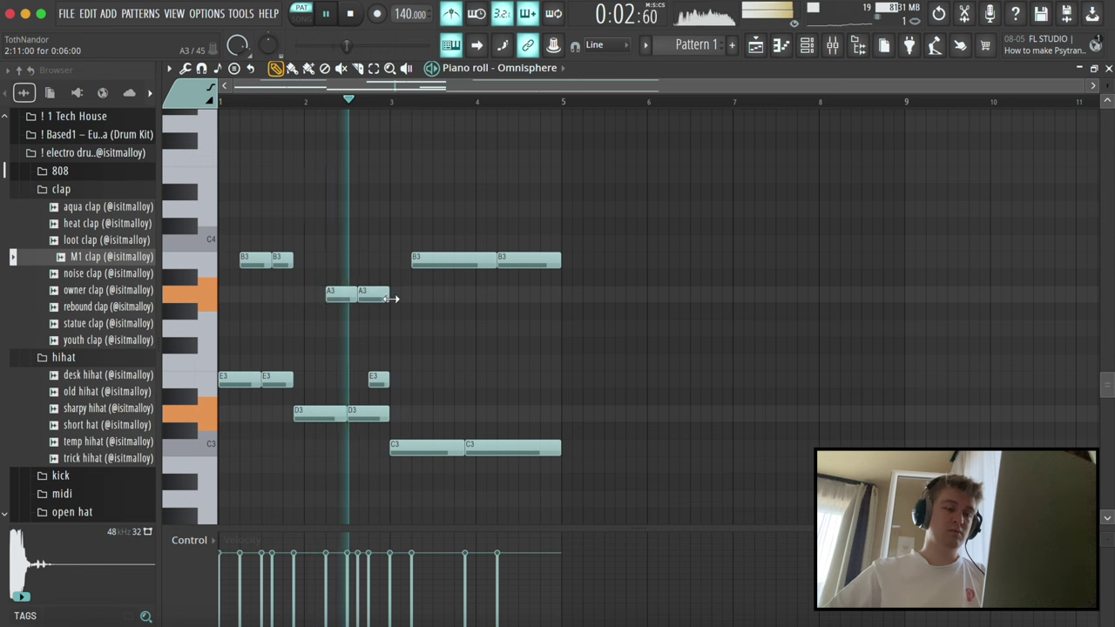
- Remove the short extra E3 note, start the first C3 at 2:15 and end the second D3 there
{"action": "left_click_drag", "start_coordinate": [378, 380], "coordinate": [390, 415]}
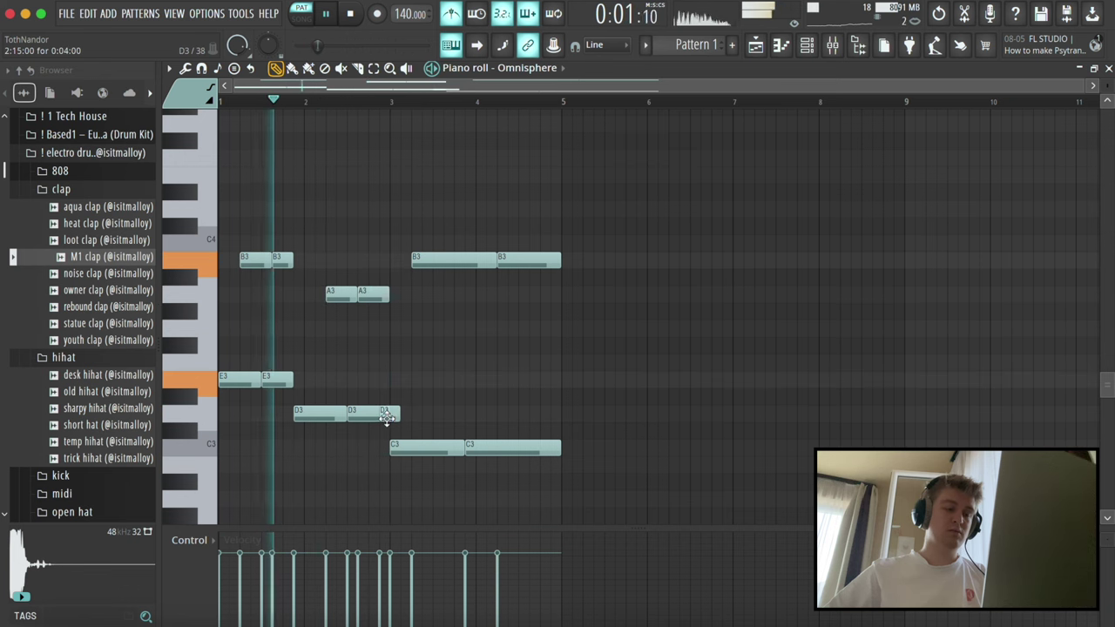
{"action": "right_click", "coordinate": [397, 416]}
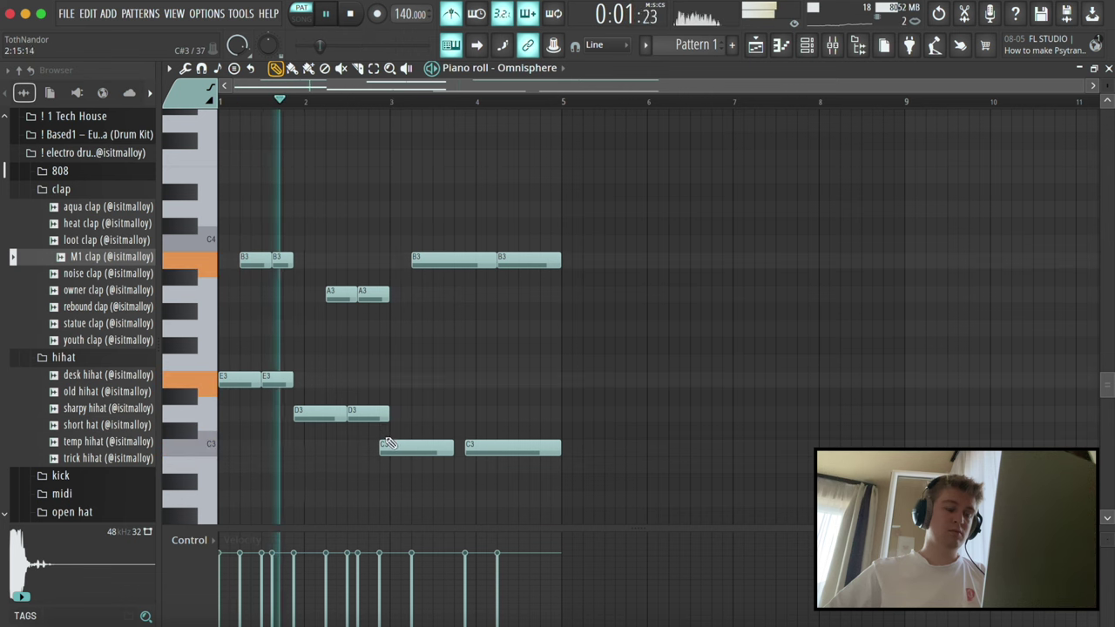
{"action": "left_click_drag", "start_coordinate": [387, 415], "coordinate": [378, 415]}
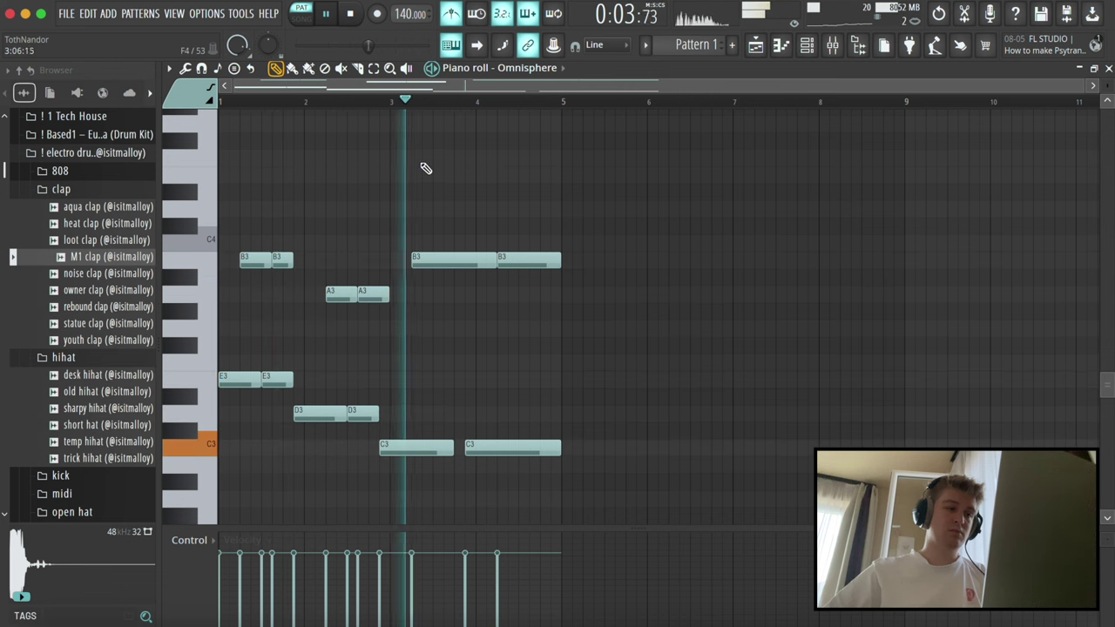
- Set the project tempo to 170 BPM and play the pattern
{"action": "key", "text": "space"}
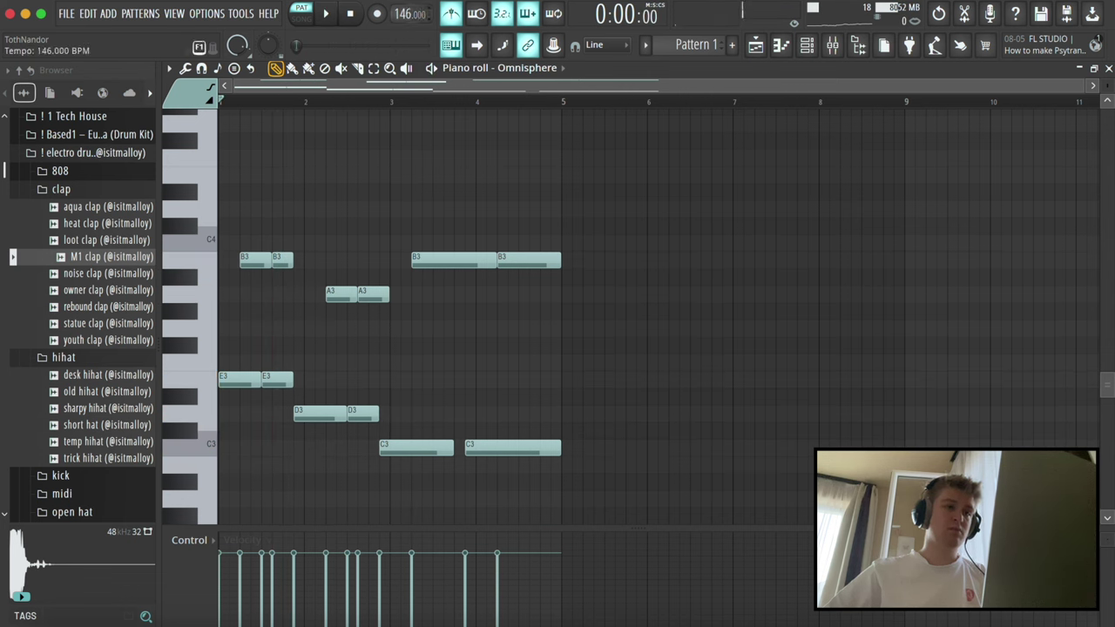
{"action": "key", "text": "space"}
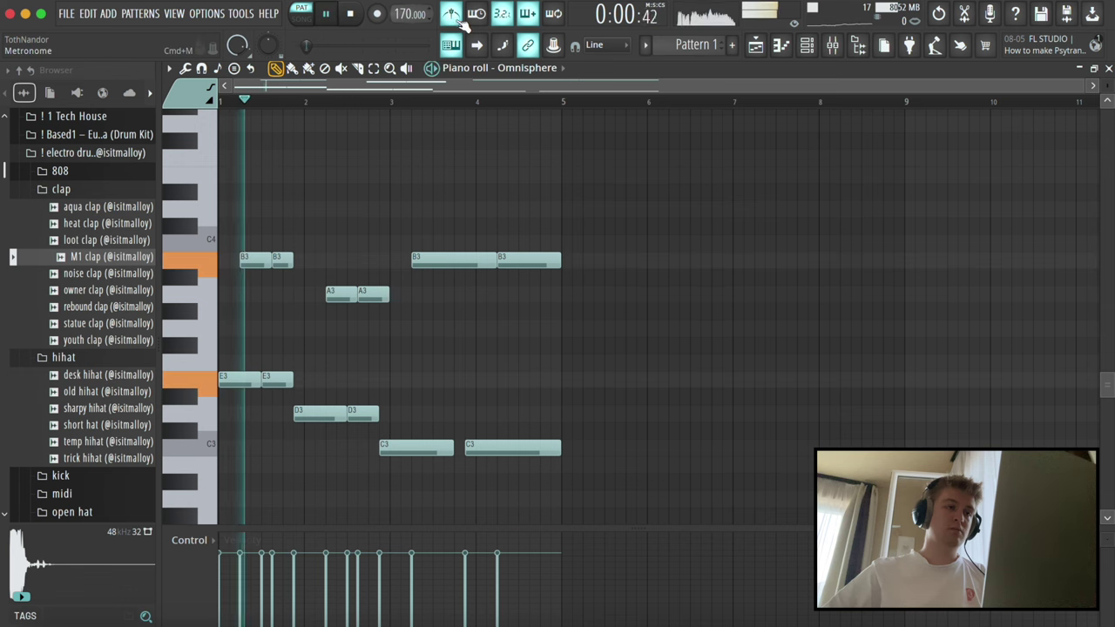
- Try moving the first A3 to 2:03 and the second D3 to 2:07, extending that D3 up to the first C3
{"action": "left_click_drag", "start_coordinate": [338, 291], "coordinate": [329, 292]}
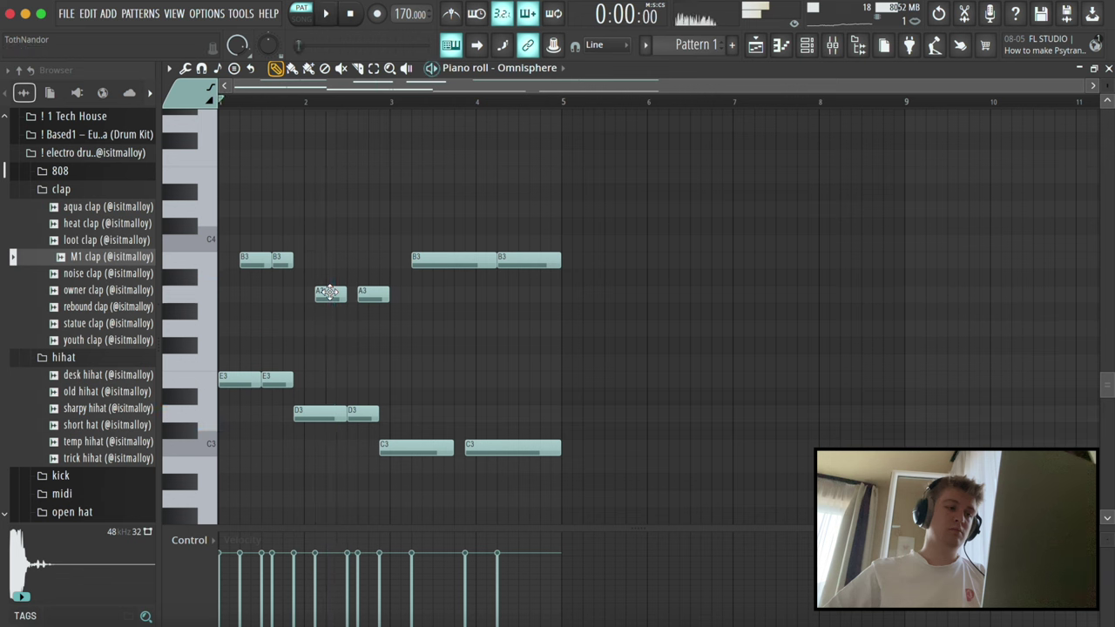
{"action": "left_click_drag", "start_coordinate": [350, 418], "coordinate": [346, 415]}
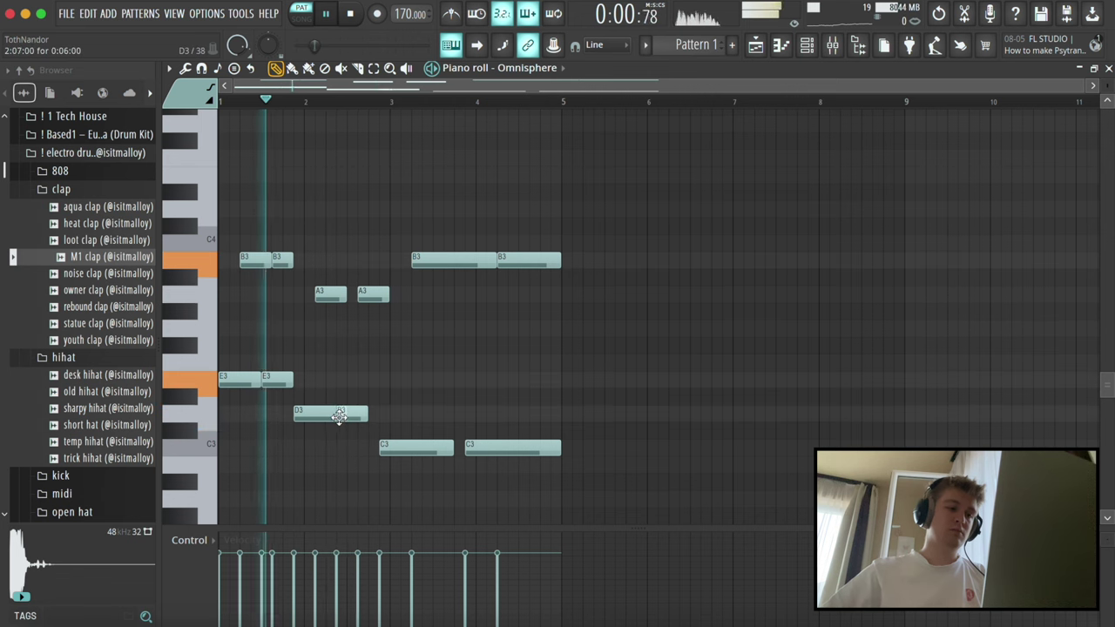
{"action": "mouse_move", "coordinate": [378, 294]}
{"action": "left_mouse_down"}
{"action": "mouse_move", "coordinate": [368, 295]}
{"action": "mouse_move", "coordinate": [383, 298]}
{"action": "left_mouse_up"}
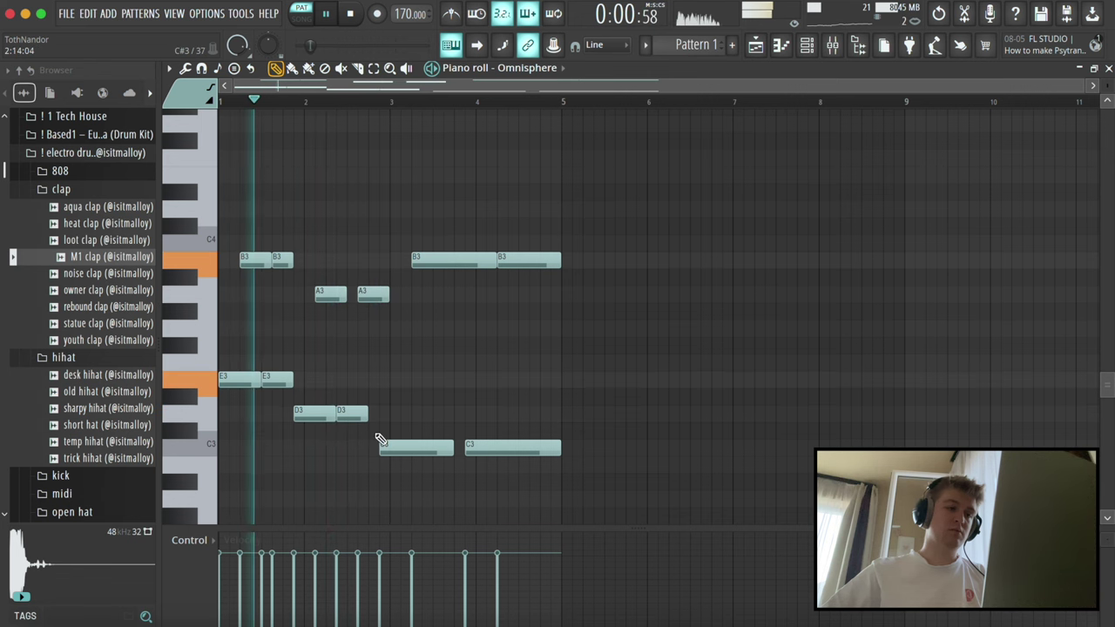
{"action": "left_click_drag", "start_coordinate": [374, 418], "coordinate": [380, 418]}
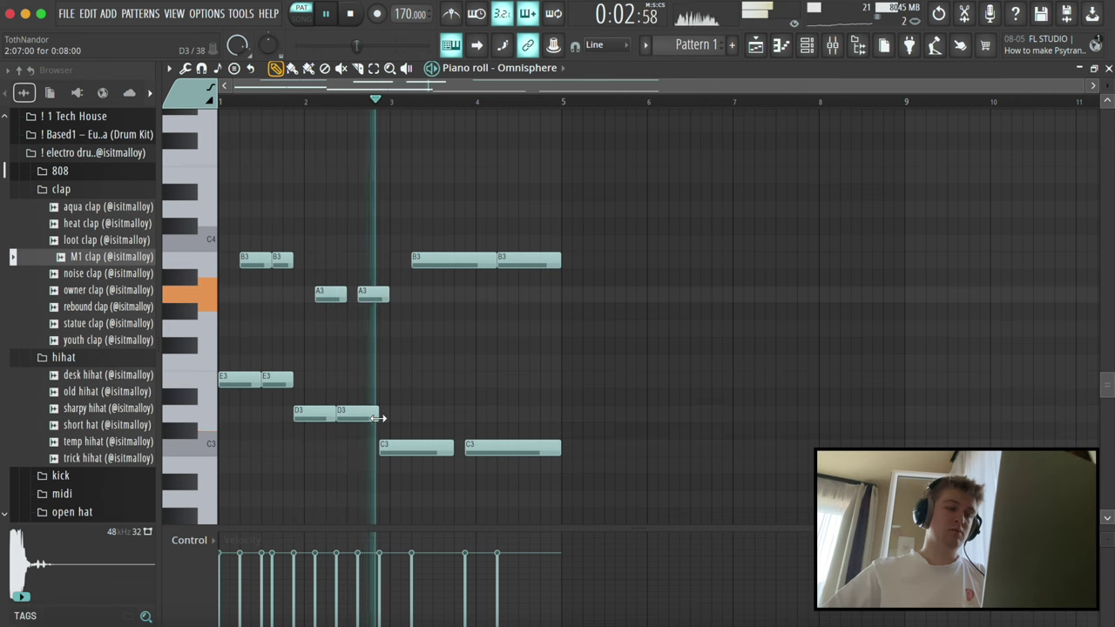
- Replay the pattern with the metronome on and move the first A3 back to 2:05
{"action": "key", "text": "space"}
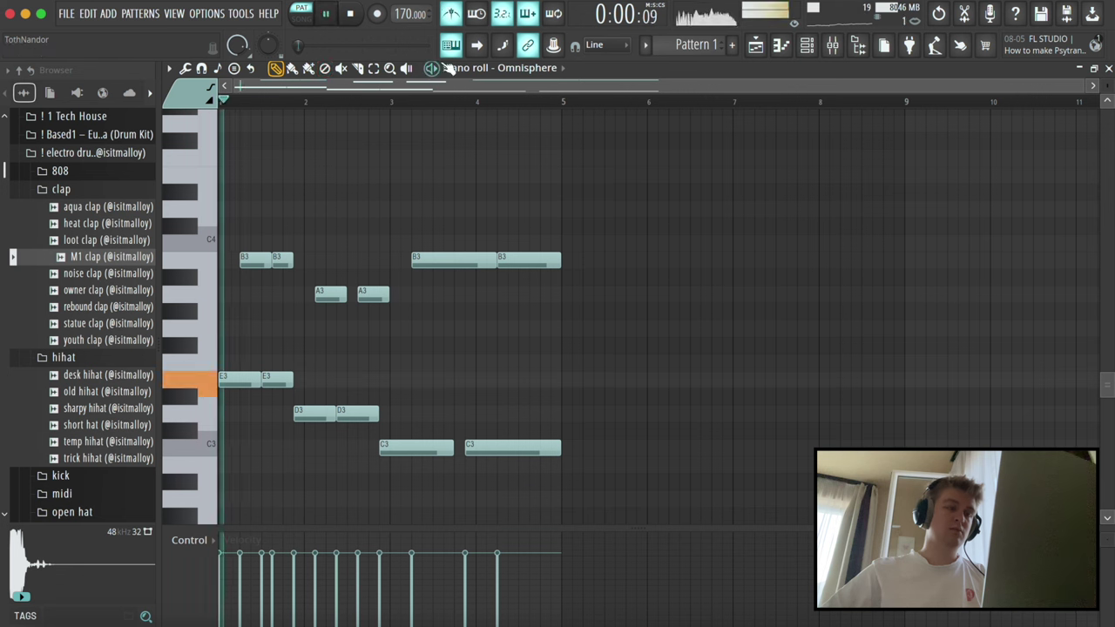
{"action": "key", "text": "space"}
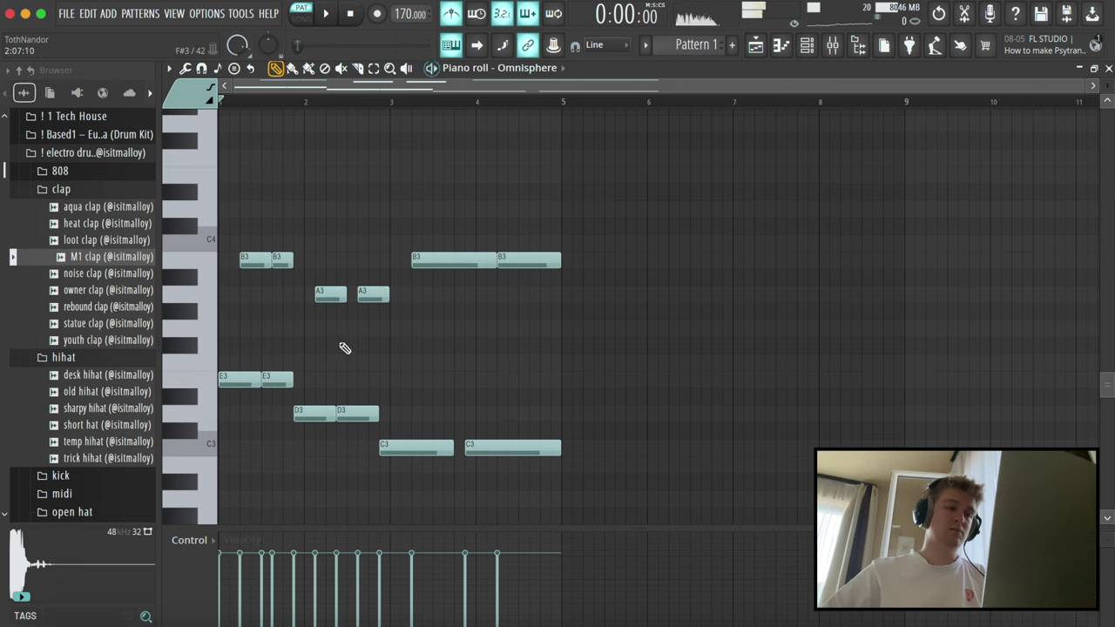
{"action": "key", "text": "space"}
{"action": "left_click_drag", "start_coordinate": [327, 298], "coordinate": [338, 298]}
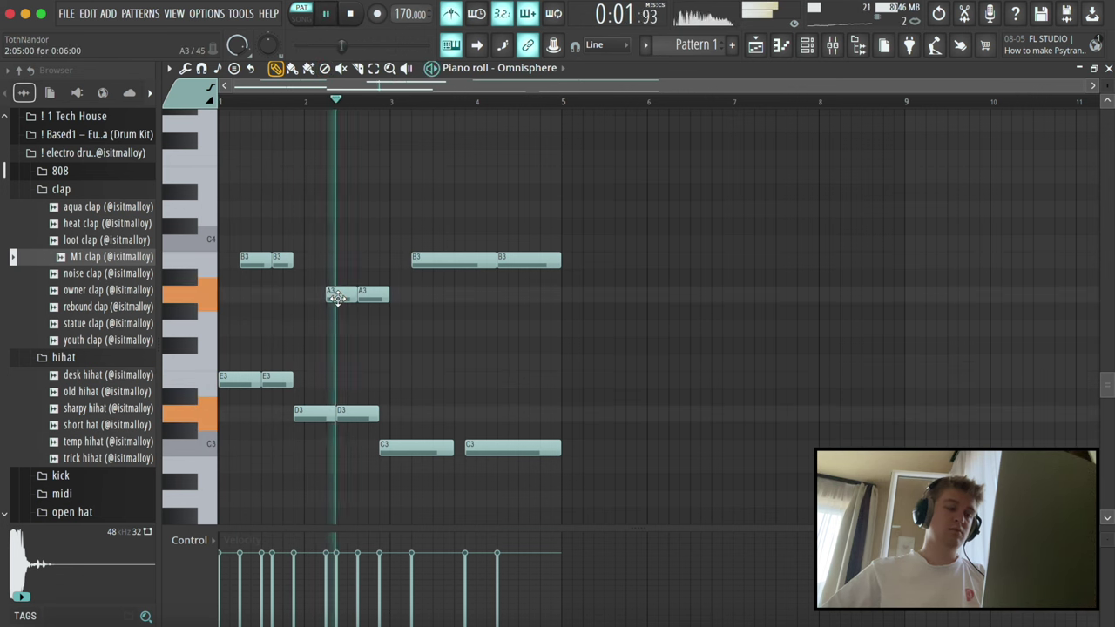
- Start the second D3 at 2:09, add a short third D3 at 2:15, and return the first C3 to 3:01
{"action": "mouse_move", "coordinate": [356, 413]}
{"action": "left_mouse_down"}
{"action": "mouse_move", "coordinate": [366, 413]}
{"action": "mouse_move", "coordinate": [346, 412]}
{"action": "left_mouse_up"}
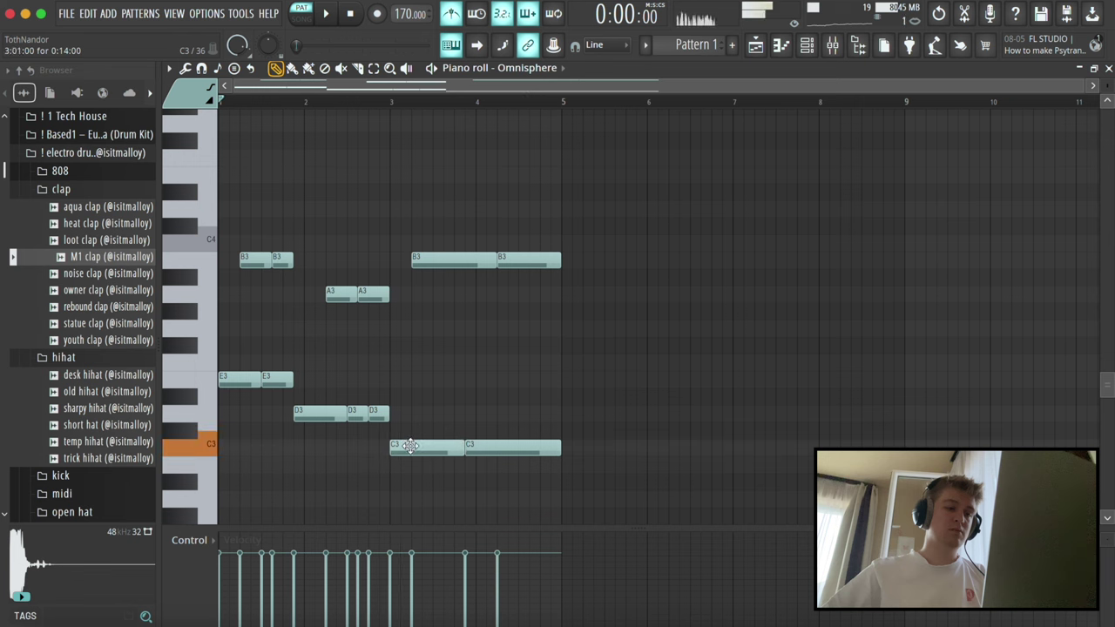
{"action": "key", "text": "space"}
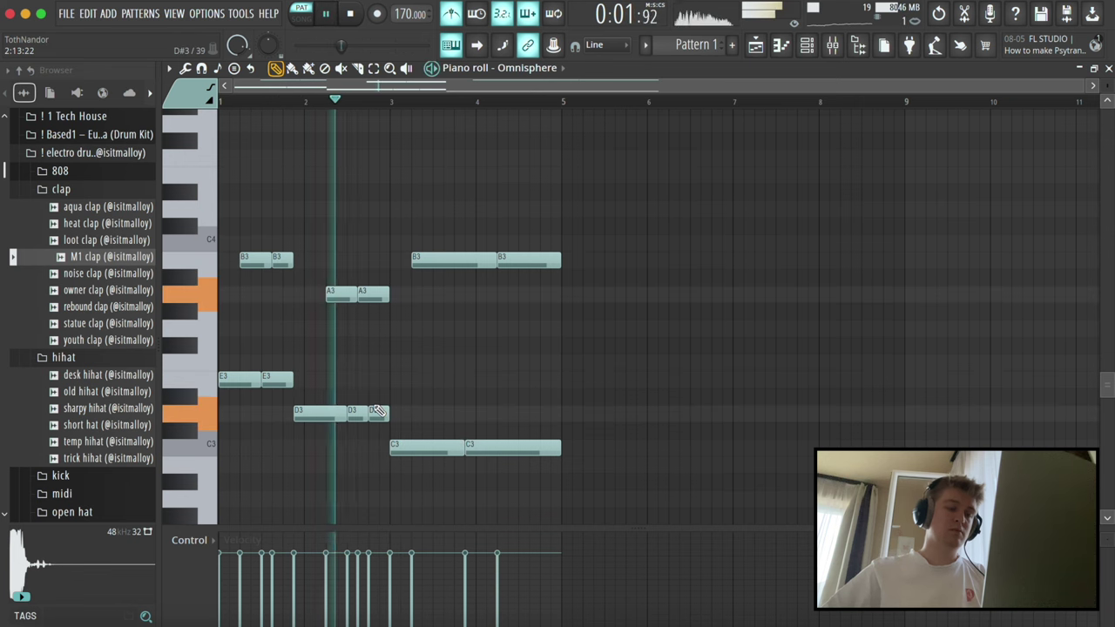
{"action": "left_click_drag", "start_coordinate": [367, 413], "coordinate": [381, 414]}
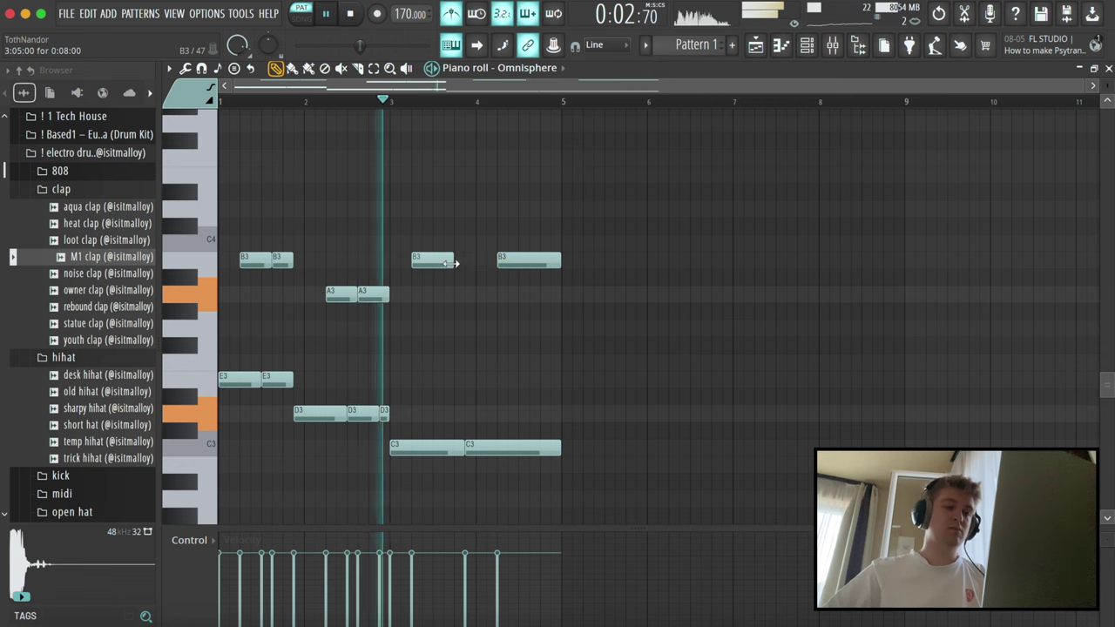
- Split the bar 3 B3 into two notes at 3:05 and 3:11, and lower the bar 4 B3 to A3
{"action": "left_click_drag", "start_coordinate": [496, 259], "coordinate": [444, 259]}
{"action": "left_click", "coordinate": [459, 259]}
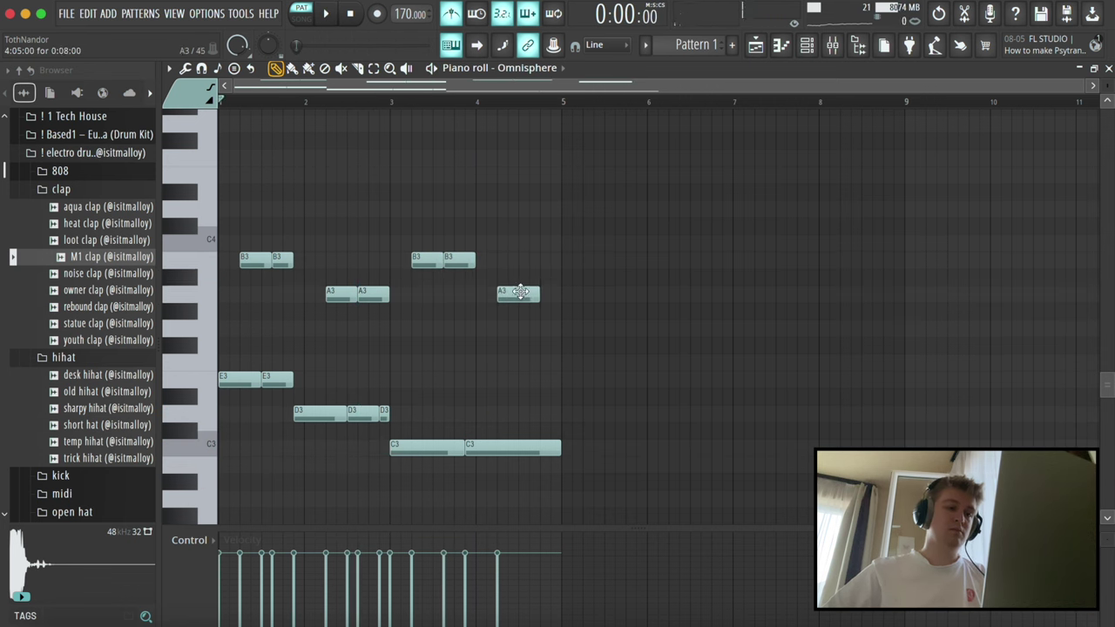
- Split the bar 4 A3 at 4:11, and end the last C3 at 4:15 with a short C3 note added there
{"action": "left_click_drag", "start_coordinate": [559, 448], "coordinate": [549, 448]}
{"action": "left_click", "coordinate": [556, 449]}
{"action": "left_click_drag", "start_coordinate": [635, 450], "coordinate": [561, 450]}
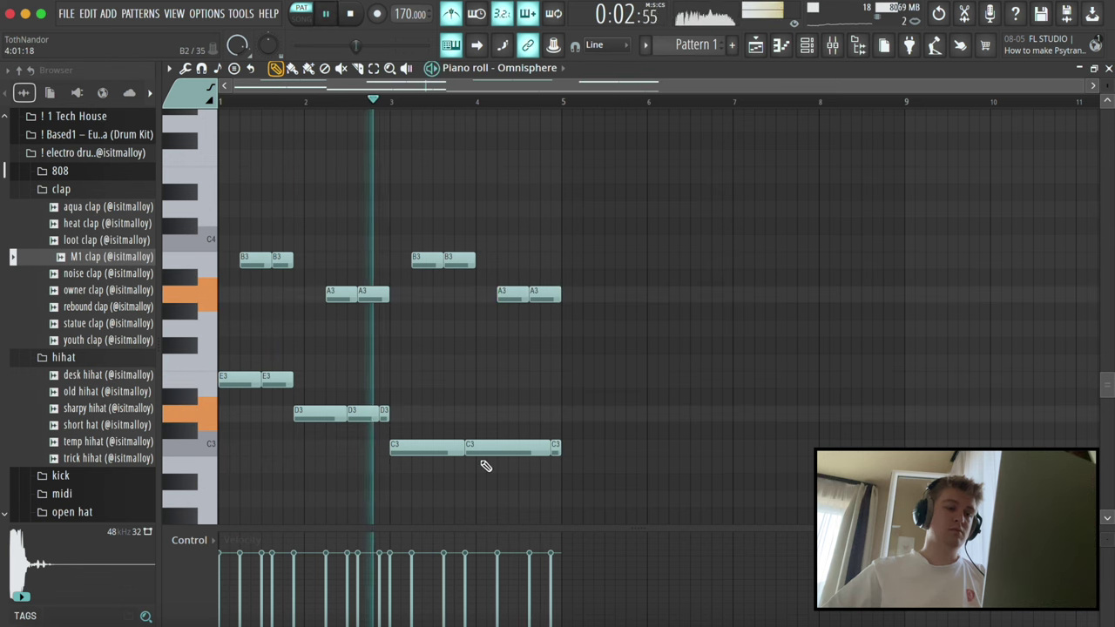
- Split the first C3 at 3:09 into two notes
{"action": "mouse_move", "coordinate": [463, 446]}
{"action": "left_mouse_down"}
{"action": "mouse_move", "coordinate": [433, 445]}
{"action": "mouse_move", "coordinate": [448, 451]}
{"action": "left_mouse_up"}
{"action": "key", "text": "space"}
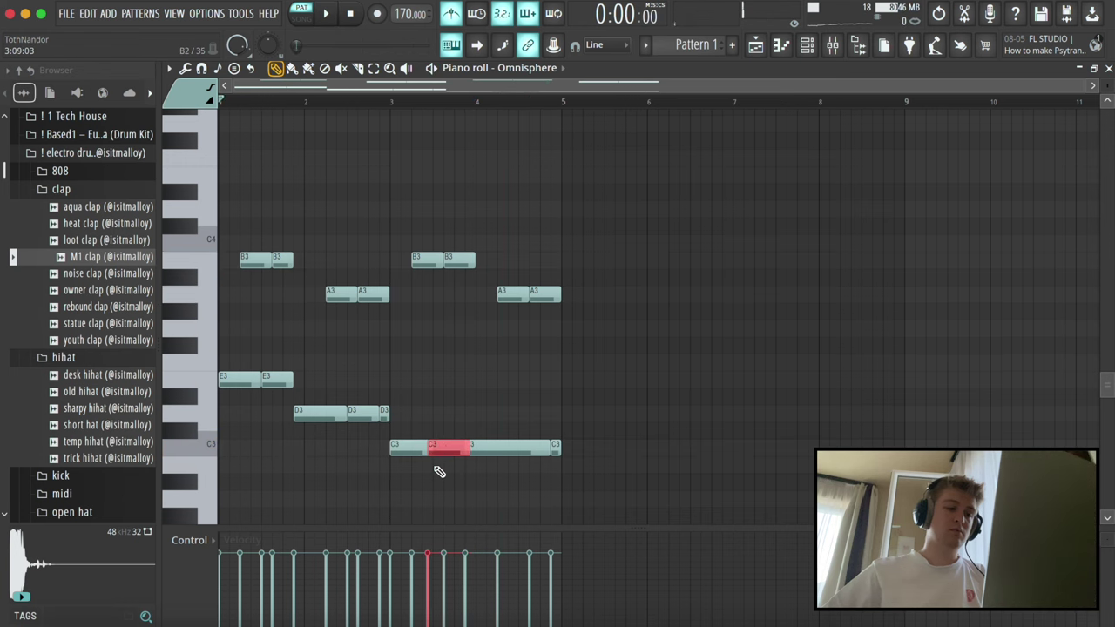
{"action": "scroll", "coordinate": [440, 472], "scroll_direction": "up", "scroll_amount": 2}
{"action": "key", "text": "space"}
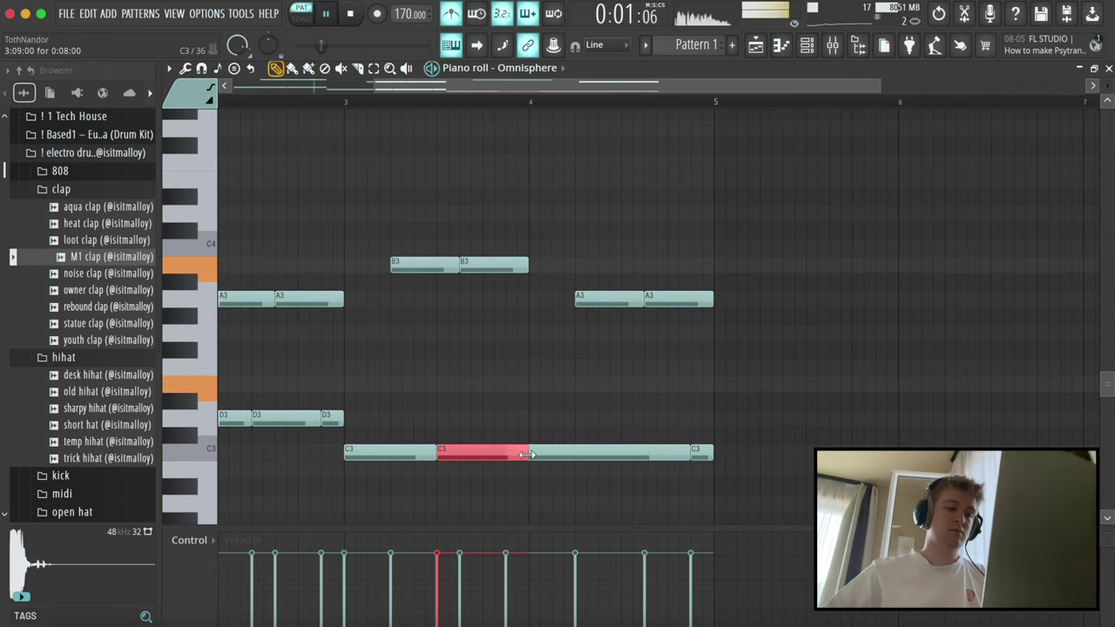
- Split the C3 held from 3:15 into two notes at 4:09, ending the new note at 4:15
{"action": "scroll", "coordinate": [459, 402], "scroll_direction": "down", "scroll_amount": 2}
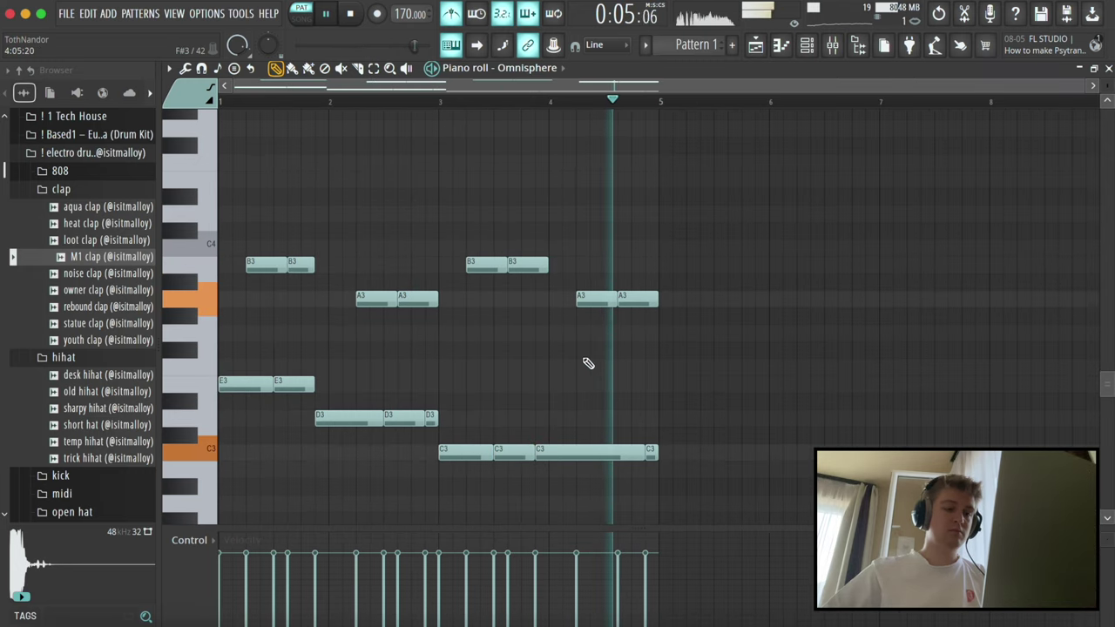
{"action": "mouse_move", "coordinate": [616, 453]}
{"action": "left_mouse_down"}
{"action": "mouse_move", "coordinate": [601, 453]}
{"action": "mouse_move", "coordinate": [613, 457]}
{"action": "left_mouse_up"}
{"action": "left_click", "coordinate": [615, 455]}
{"action": "scroll", "coordinate": [618, 460], "scroll_direction": "up", "scroll_amount": 2}
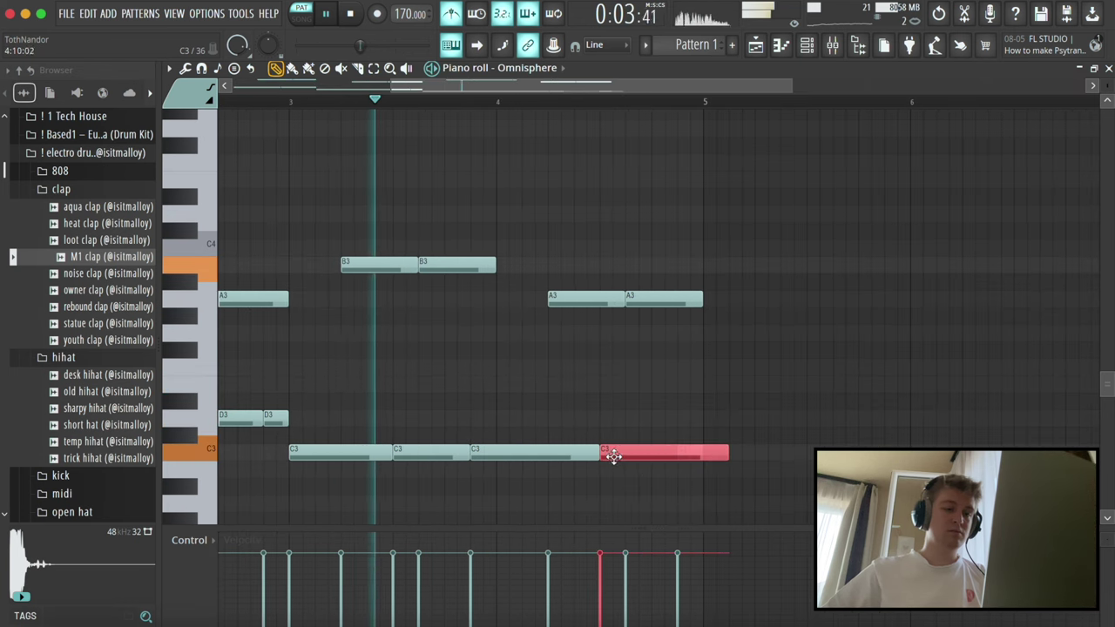
{"action": "left_click_drag", "start_coordinate": [725, 453], "coordinate": [678, 459]}
{"action": "scroll", "coordinate": [611, 439], "scroll_direction": "down", "scroll_amount": 2}
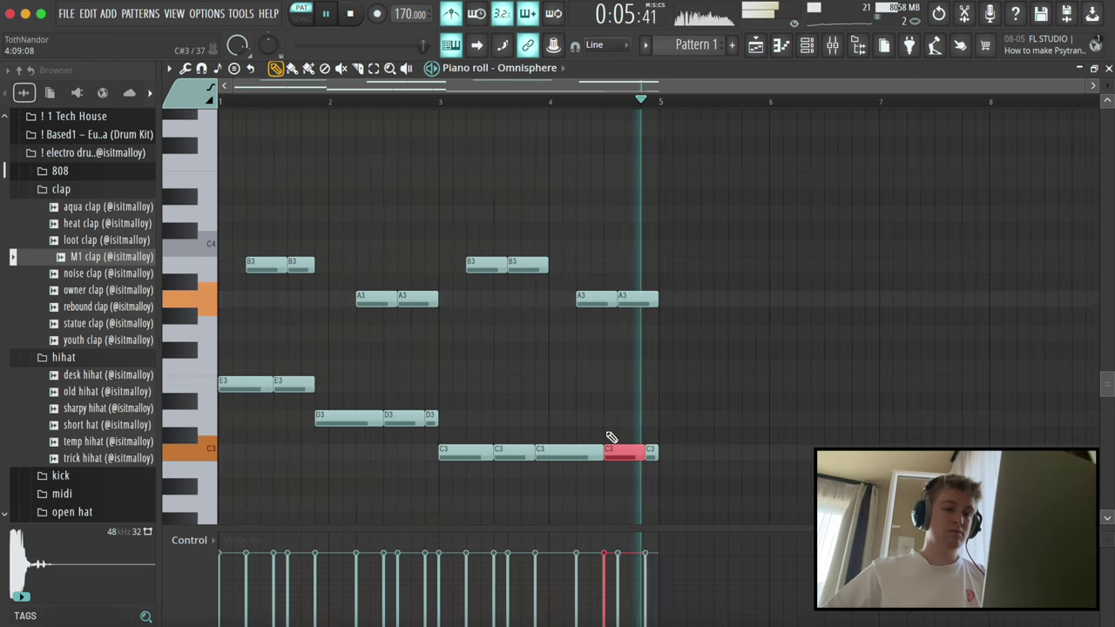
- Randomize the velocities of all notes slightly and duplicate the four-bar pattern into bars 5 to 8
{"action": "left_click", "coordinate": [609, 437], "text": "super"}
{"action": "left_click", "coordinate": [454, 15]}
{"action": "key", "text": "ctrl+a"}
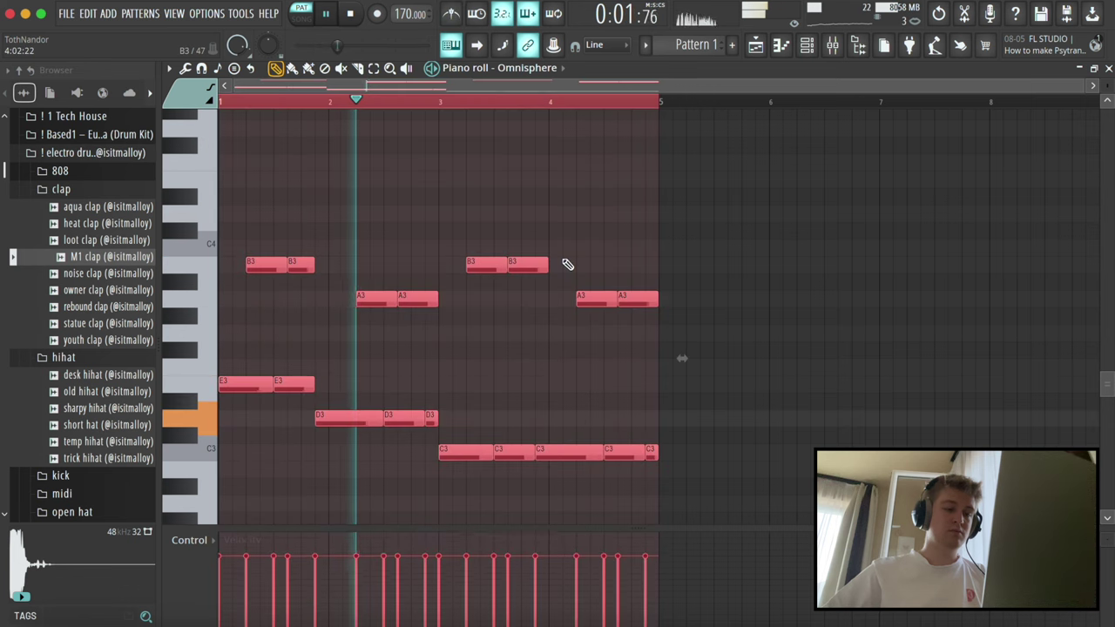
{"action": "left_click", "coordinate": [569, 264], "text": "super"}
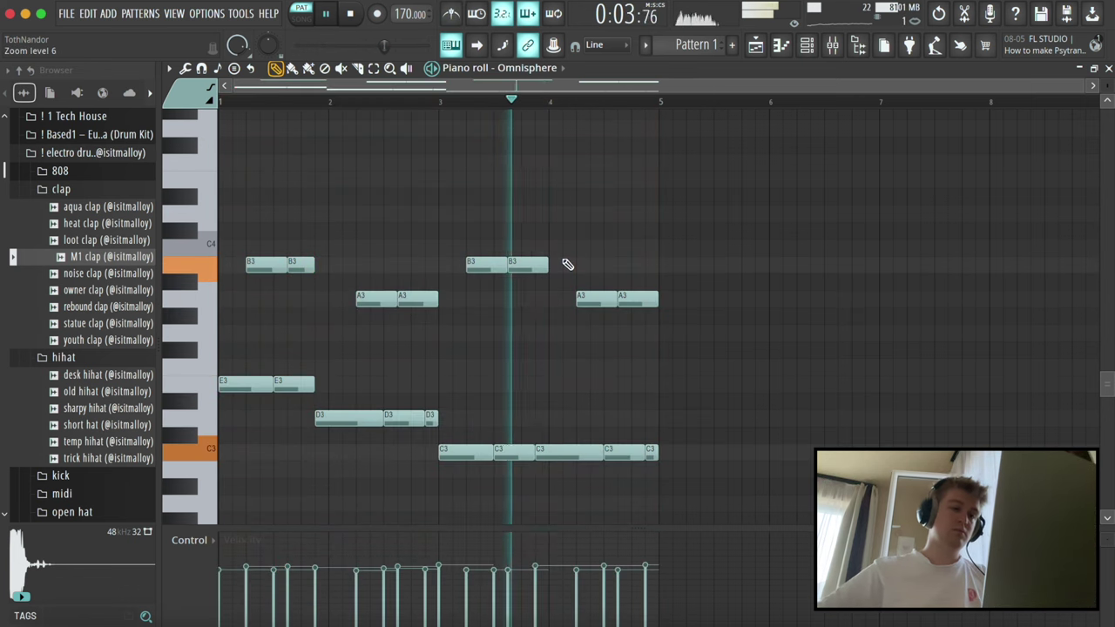
{"action": "key", "text": "super+b"}
- Transpose all notes up by a net two semitones, so the first lower note is F#3
{"action": "key", "text": "super+a"}
{"action": "left_click", "coordinate": [591, 261], "text": "super"}
{"action": "scroll", "coordinate": [595, 268], "scroll_direction": "down", "scroll_amount": 1}
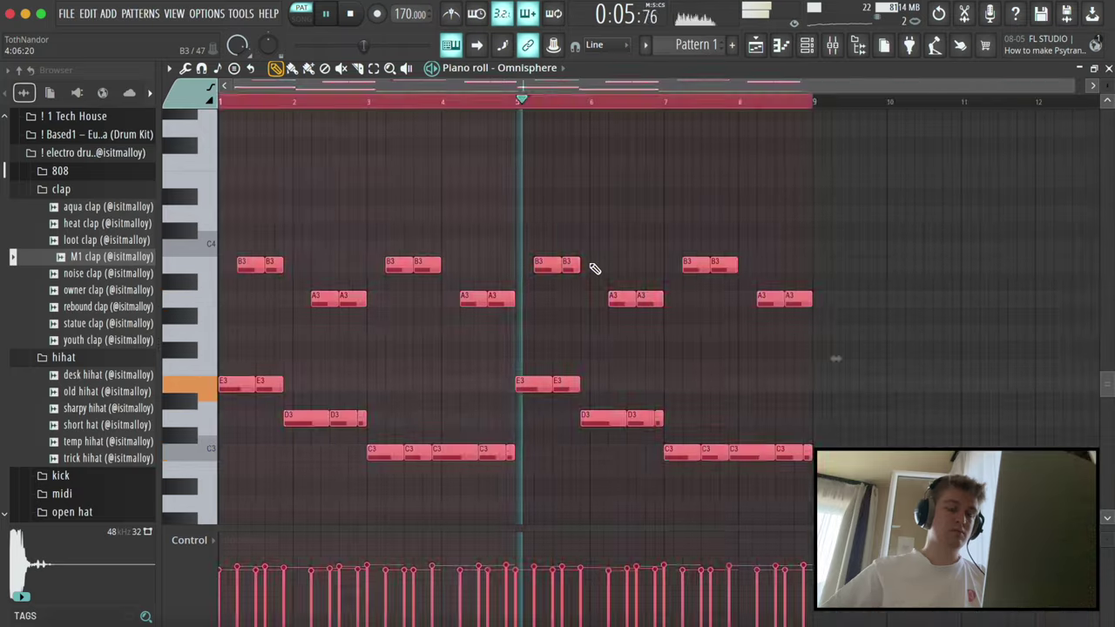
{"action": "key", "text": "Up"}
{"action": "key", "text": "Up"}
{"action": "key", "text": "Up"}
{"action": "key", "text": "space"}
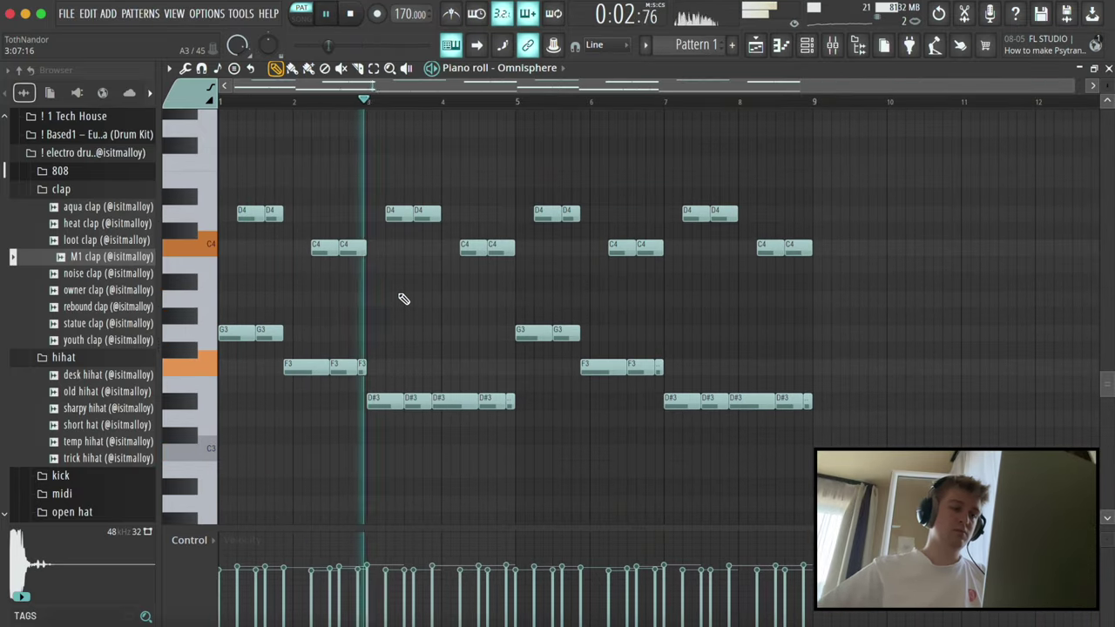
{"action": "key", "text": "Down"}
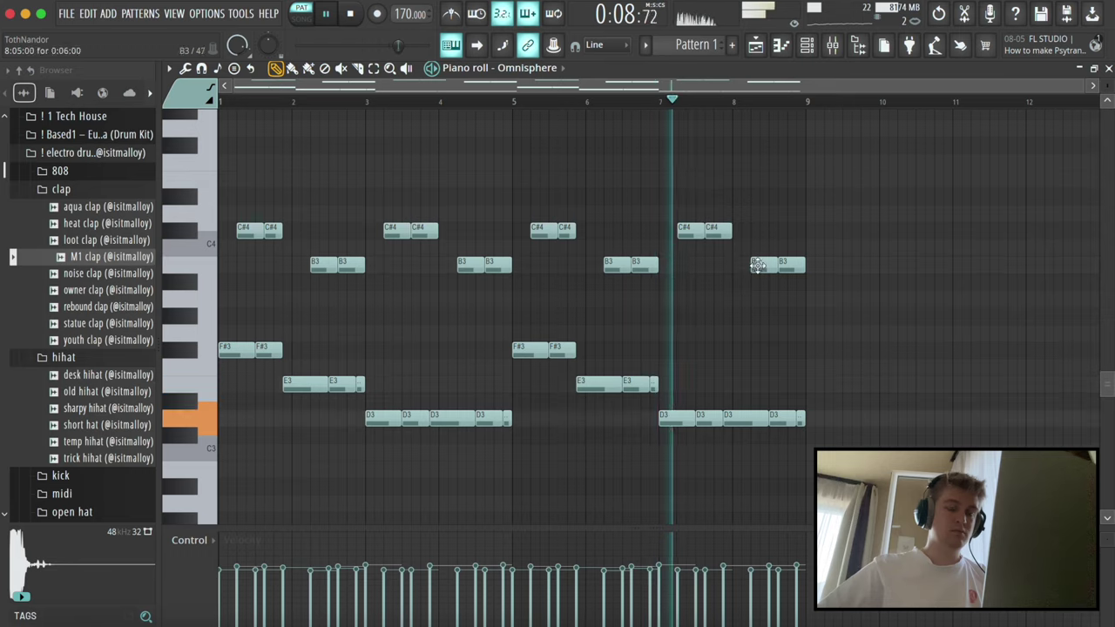
- Replace bar 8's upper voice with four-step notes C#4, D4, C#4 and B3 at 8:01, 8:05, 8:09 and 8:13
{"action": "scroll", "coordinate": [759, 279], "scroll_direction": "up", "scroll_amount": 3}
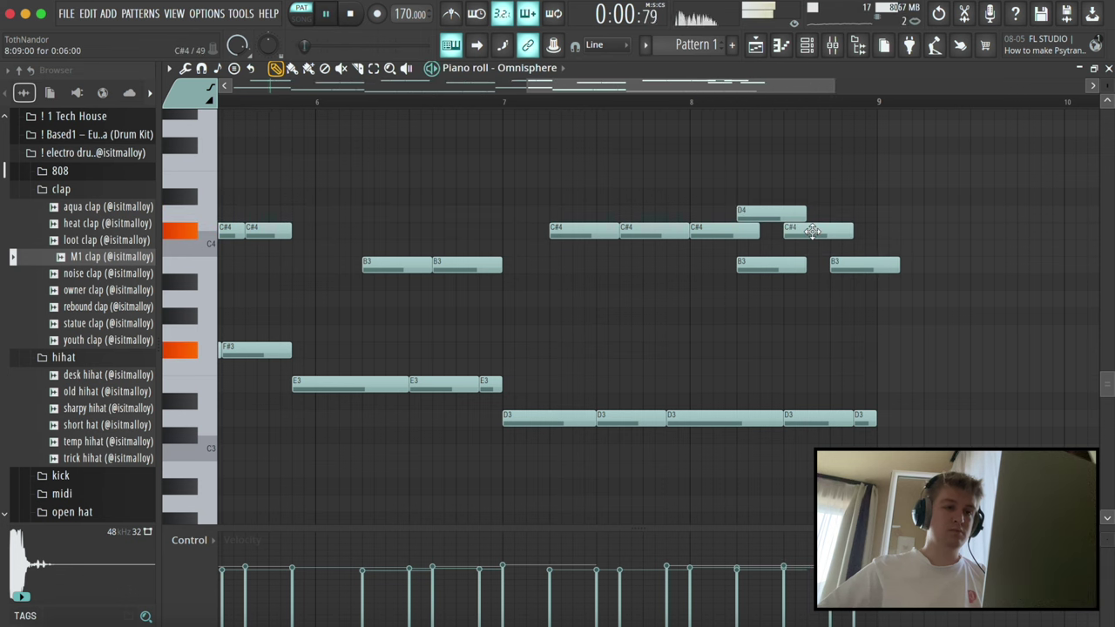
{"action": "left_click_drag", "start_coordinate": [755, 215], "coordinate": [850, 268]}
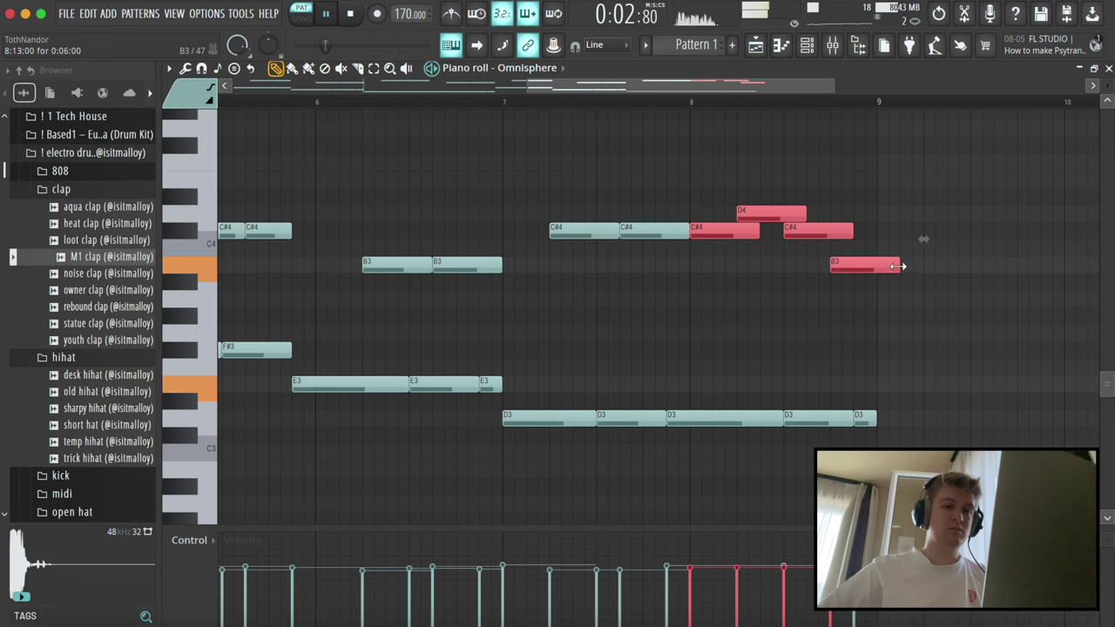
{"action": "left_click_drag", "start_coordinate": [878, 394], "coordinate": [776, 417]}
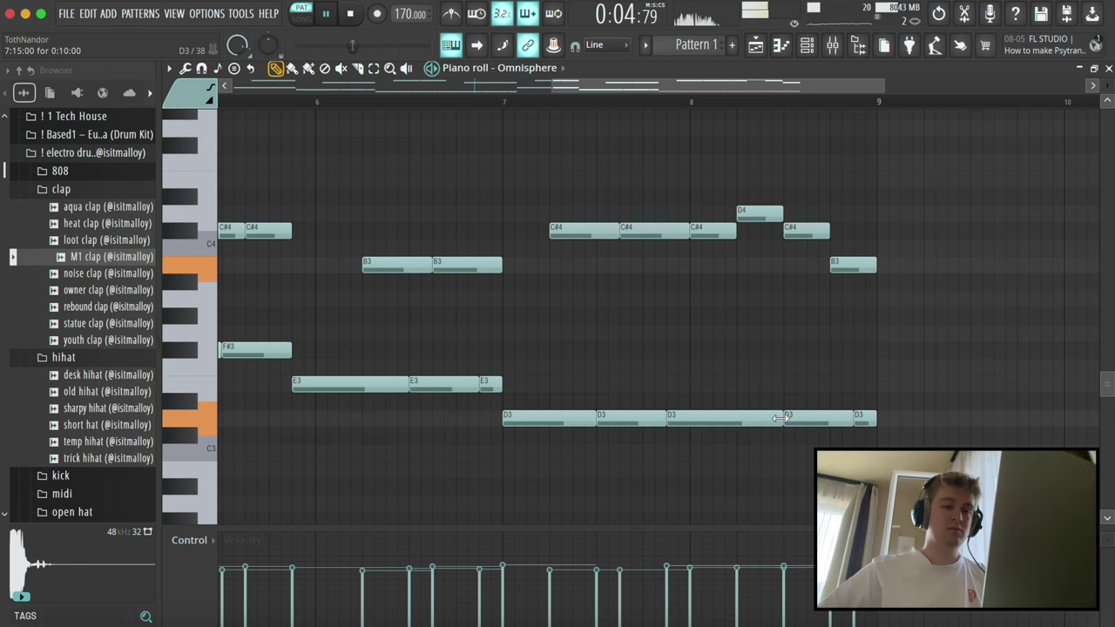
- Replace the bar 8 D3 notes with an octave-lower copy of the upper line, C#3, D3, C#3, B2, and a short C#3 at 8:15
{"action": "left_click_drag", "start_coordinate": [876, 433], "coordinate": [780, 414]}
{"action": "key", "text": "Delete"}
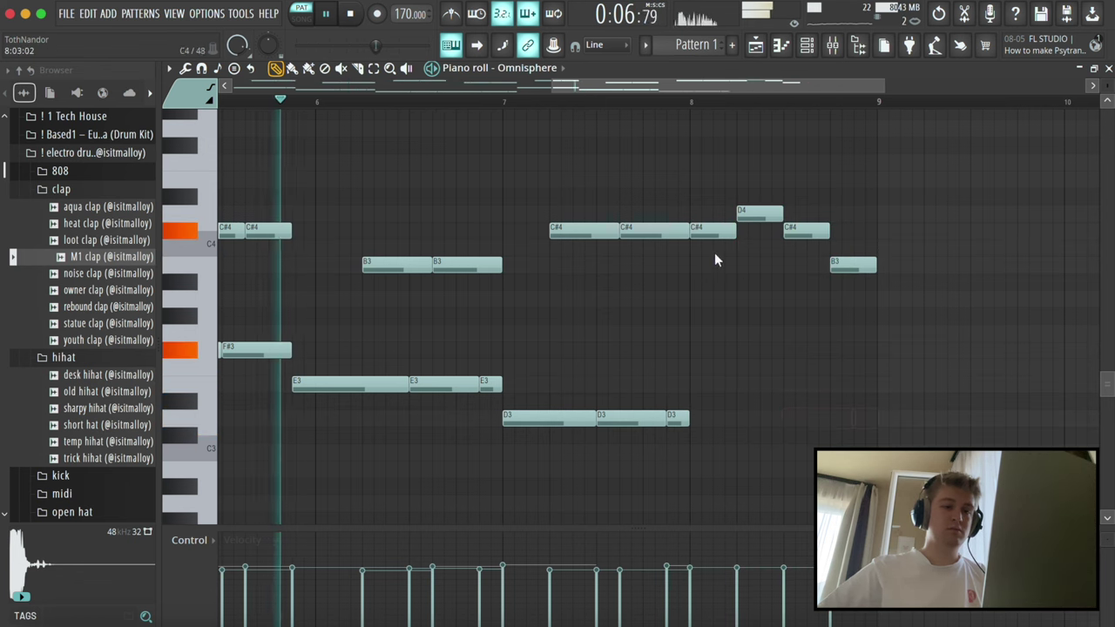
{"action": "left_click_drag", "start_coordinate": [714, 252], "coordinate": [897, 225]}
{"action": "left_click", "coordinate": [760, 214], "text": "ctrl+shift"}
{"action": "left_click", "coordinate": [853, 262], "text": "ctrl+shift"}
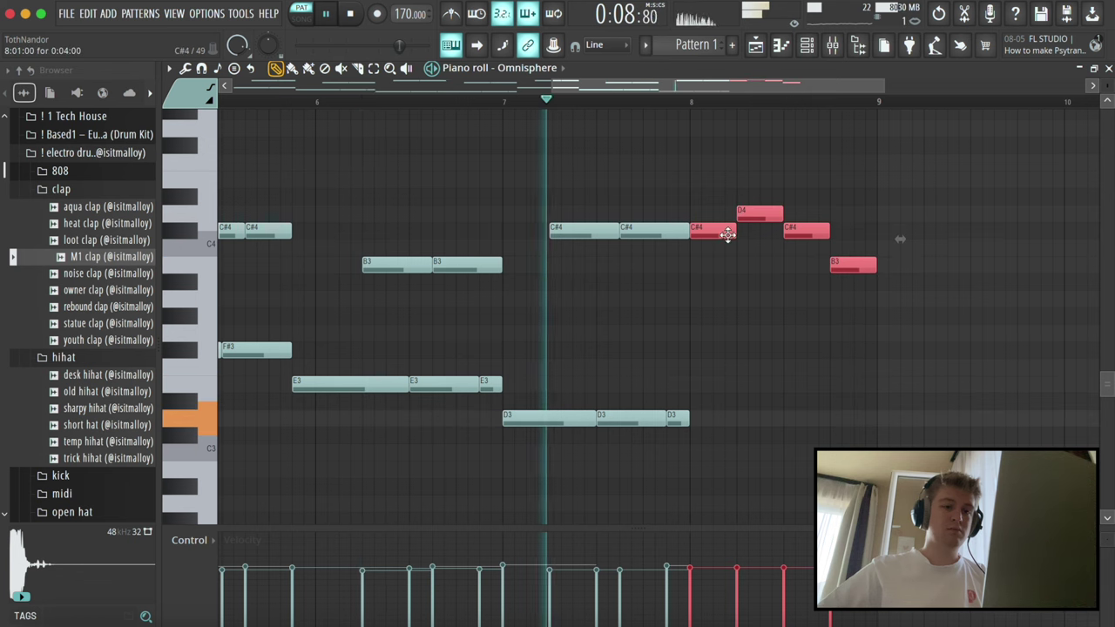
{"action": "left_click_drag", "start_coordinate": [727, 234], "coordinate": [716, 424]}
{"action": "left_click", "coordinate": [885, 434], "text": "ctrl"}
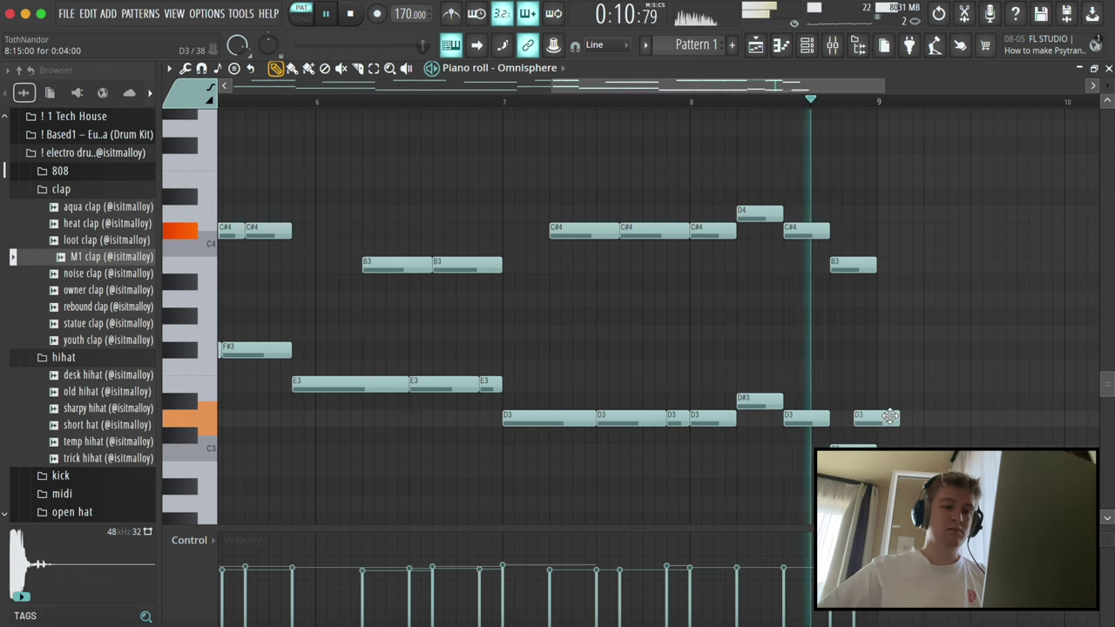
{"action": "left_click", "coordinate": [878, 416]}
{"action": "key", "text": "space"}
{"action": "left_click_drag", "start_coordinate": [867, 477], "coordinate": [726, 378]}
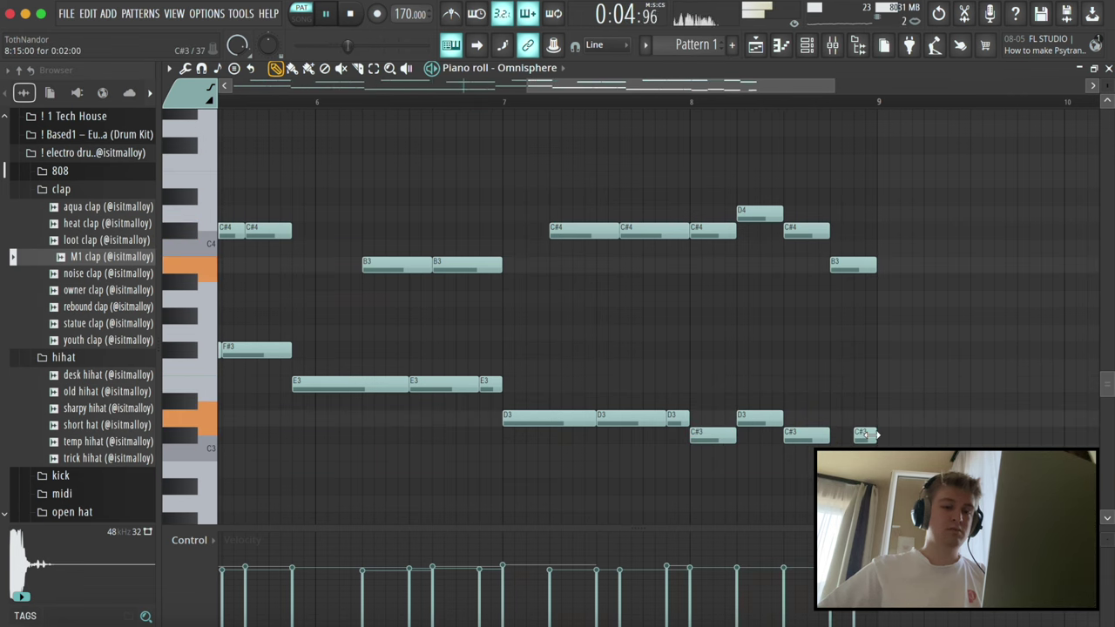
- Delete the four upper-voice notes in bar 8 and the short C#3 at 8:15
{"action": "scroll", "coordinate": [810, 392], "scroll_direction": "down", "scroll_amount": 3}
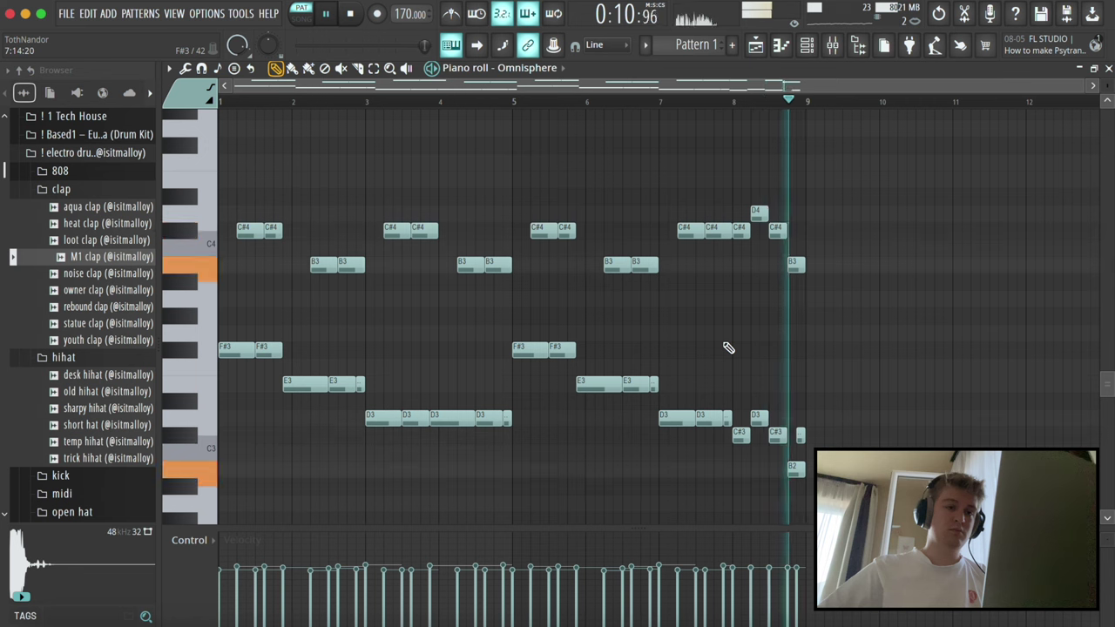
{"action": "left_click_drag", "start_coordinate": [834, 341], "coordinate": [730, 174]}
{"action": "key", "text": "Delete"}
- Try two B3 notes at 8:05 and 8:11 in the upper voice, playing the pattern from bar 5
{"action": "left_click", "coordinate": [697, 101]}
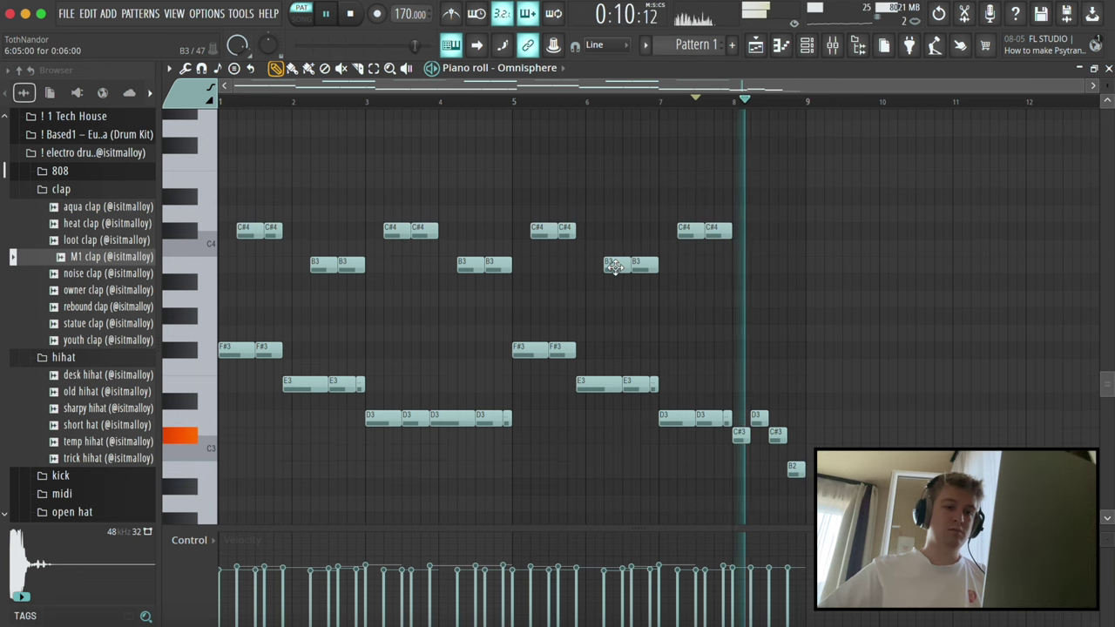
{"action": "key", "text": "space"}
{"action": "left_click", "coordinate": [760, 266]}
{"action": "left_click", "coordinate": [780, 265]}
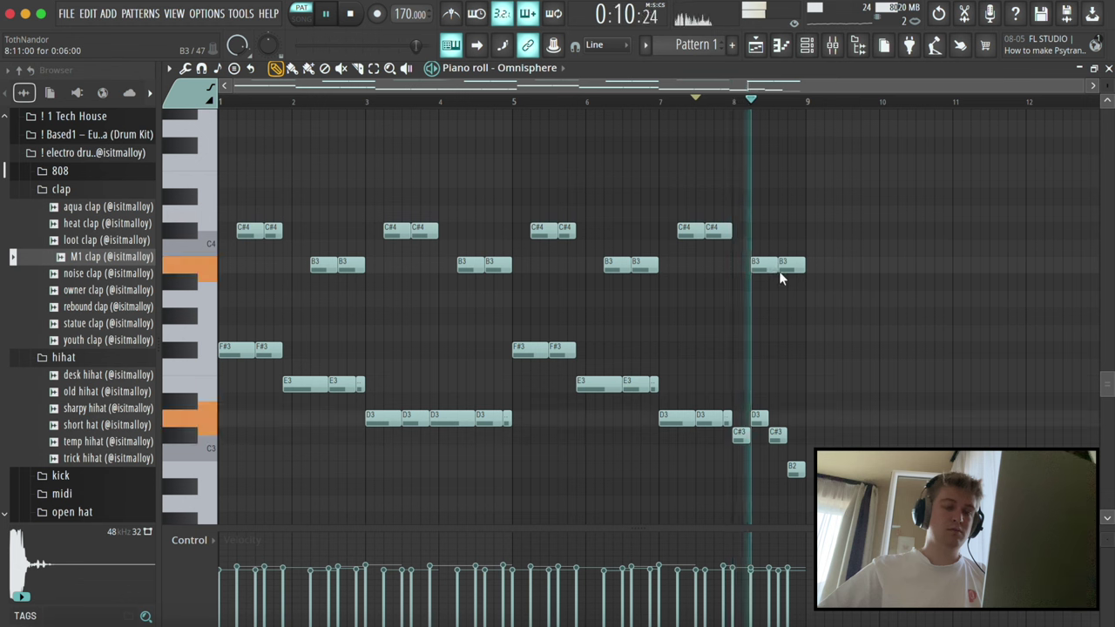
{"action": "left_click", "coordinate": [516, 102]}
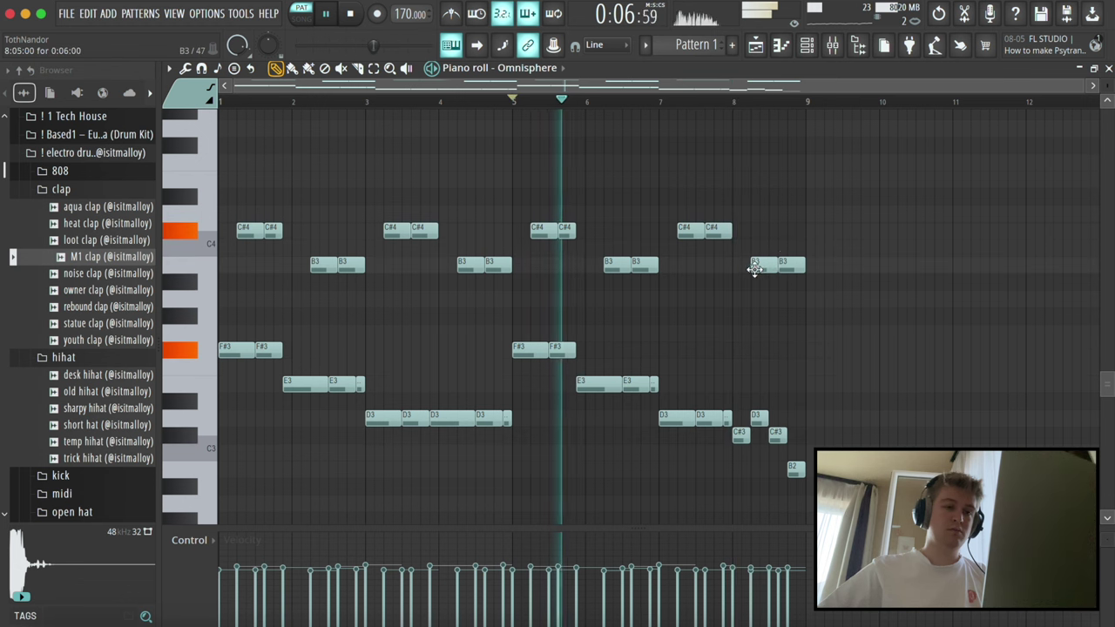
- Try reducing bar 8's upper voice to a single C#4 held from 8:01 to 8:09, and delete it after playback
{"action": "left_click_drag", "start_coordinate": [758, 266], "coordinate": [740, 266]}
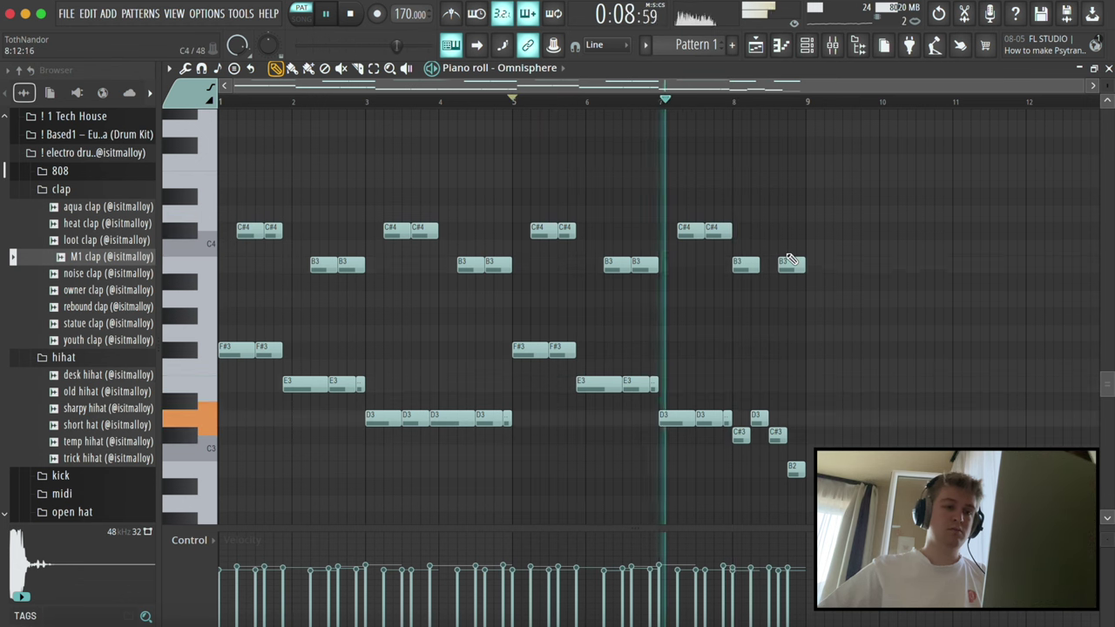
{"action": "right_click", "coordinate": [789, 265]}
{"action": "left_click_drag", "start_coordinate": [759, 268], "coordinate": [762, 231]}
{"action": "key", "text": "space"}
{"action": "left_click", "coordinate": [727, 104]}
{"action": "key", "text": "space"}
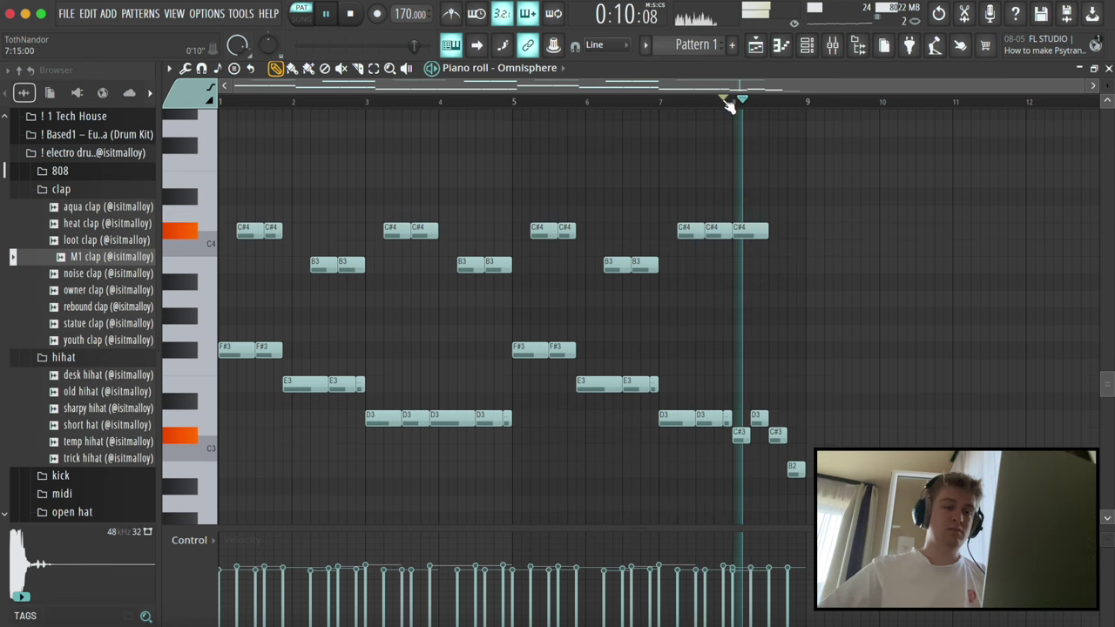
{"action": "right_click", "coordinate": [758, 233]}
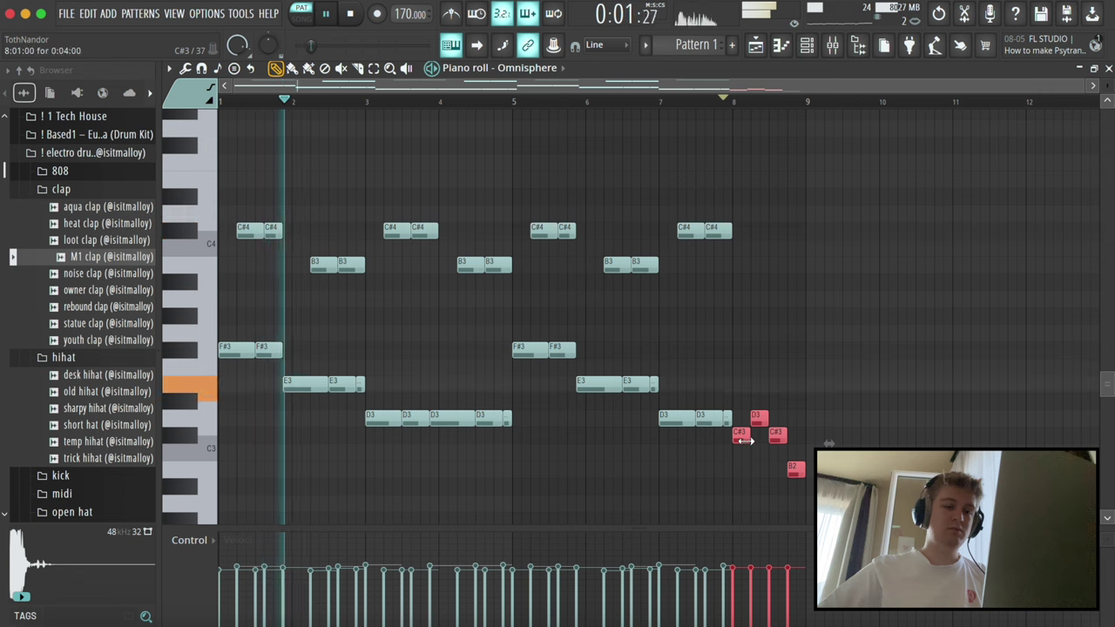
- Copy the four lower bar 8 notes up an octave, and transpose the whole pattern up one octave
{"action": "key", "text": "super+Up"}
{"action": "key", "text": "super+d"}
{"action": "key", "text": "super+Up"}
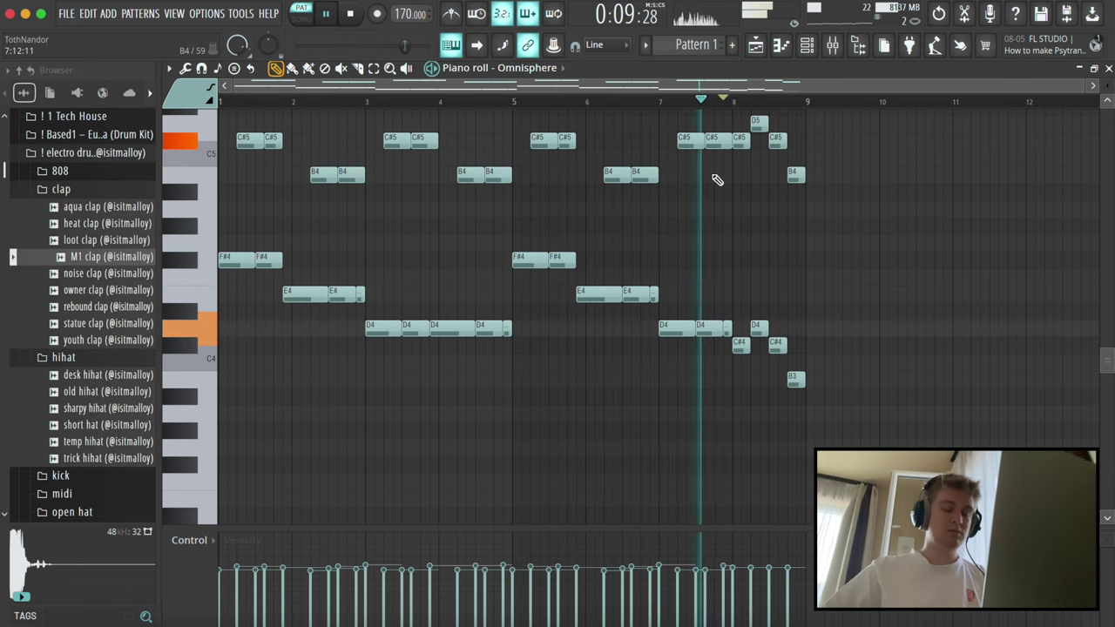
- Try ending bar 8 on A3 at 8:13 and B3 at 8:15, replacing the last upper notes with an octave-higher copy
{"action": "key", "text": "space"}
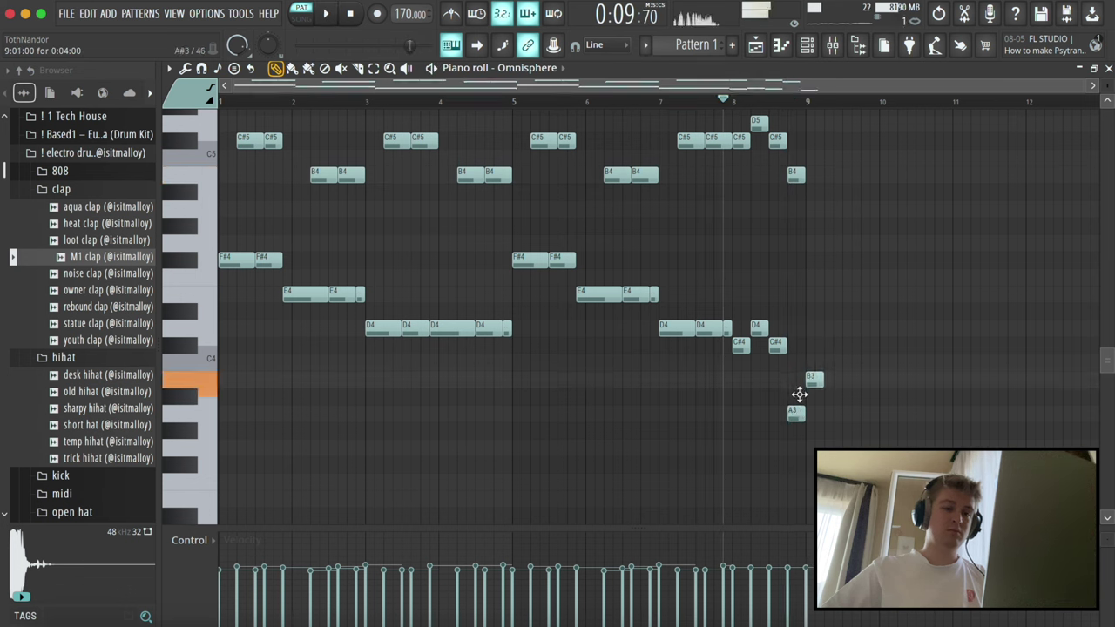
{"action": "key", "text": "space"}
{"action": "right_click", "coordinate": [794, 172]}
{"action": "right_click", "coordinate": [783, 145]}
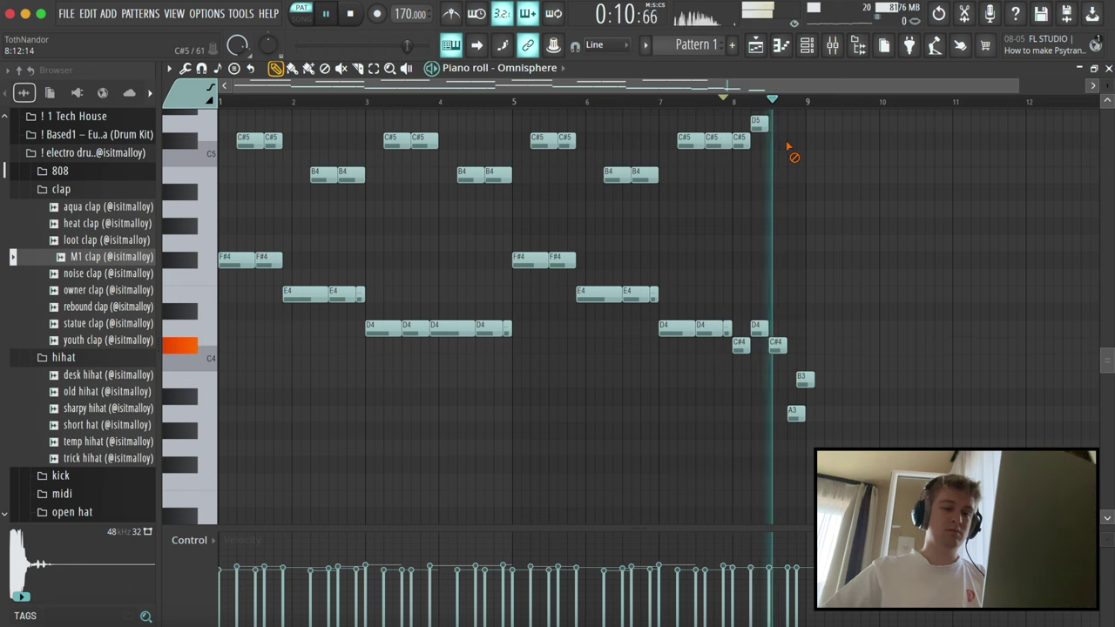
{"action": "mouse_move", "coordinate": [814, 357]}
{"action": "left_mouse_down"}
{"action": "mouse_move", "coordinate": [791, 448]}
{"action": "mouse_move", "coordinate": [797, 416]}
{"action": "left_mouse_up"}
{"action": "key", "text": "space"}
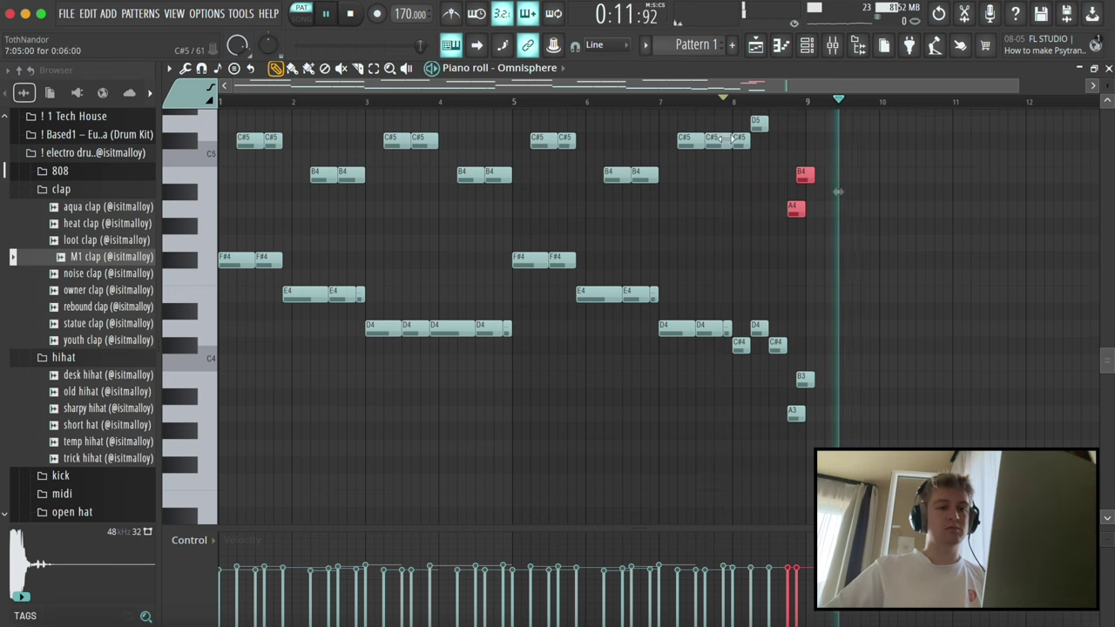
- Undo the bar 8 ending changes, transpose all notes up one octave again, and play the pattern
{"action": "key", "text": "ctrl+z"}
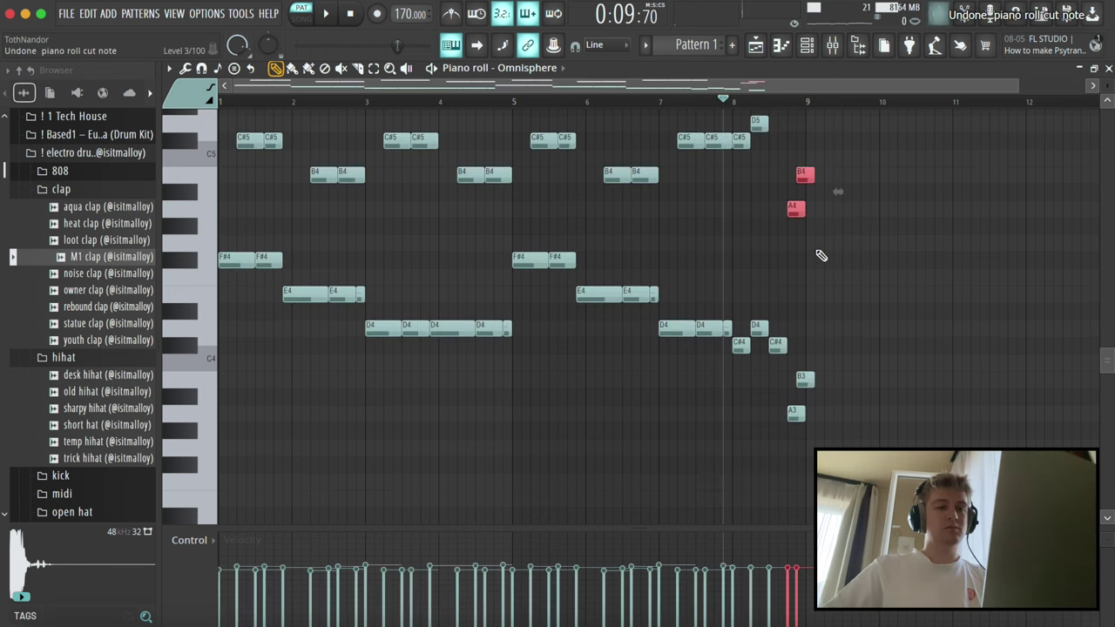
{"action": "key", "text": "ctrl+z"}
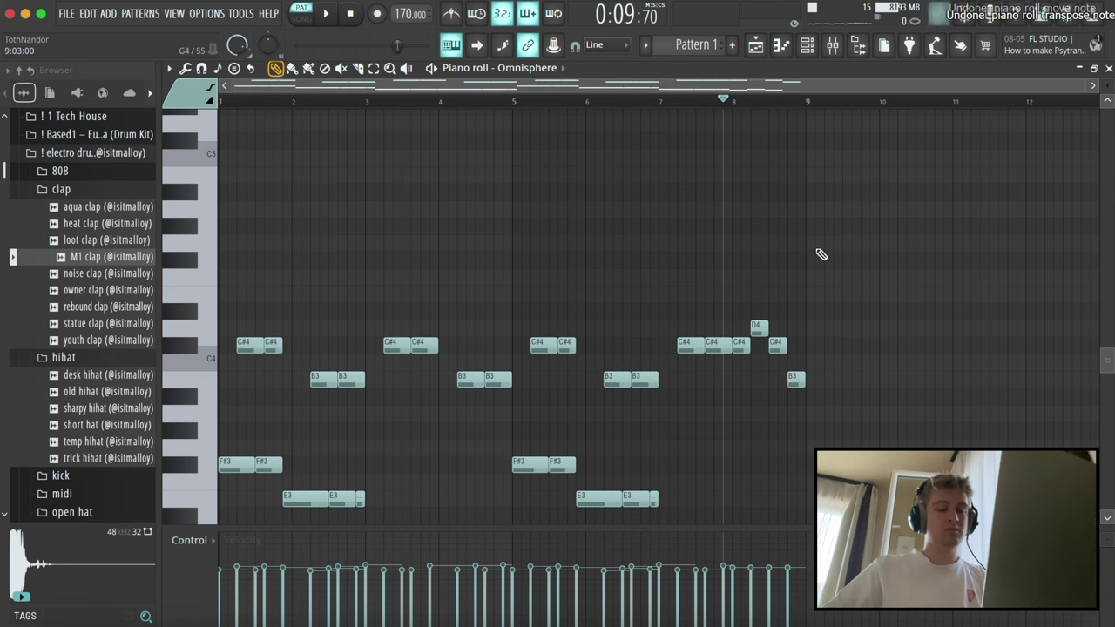
{"action": "key", "text": "ctrl+Up"}
{"action": "key", "text": "space"}
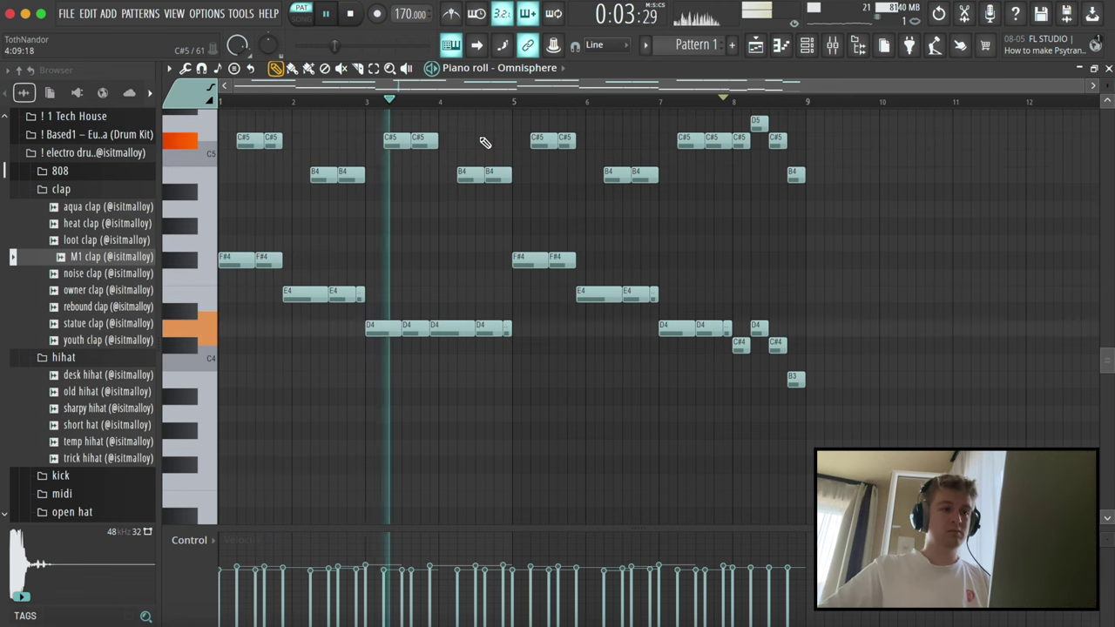
- Check the Omnisphere channel in the channel rack and return to its piano roll
{"action": "scroll", "coordinate": [485, 142], "scroll_direction": "up", "scroll_amount": 2}
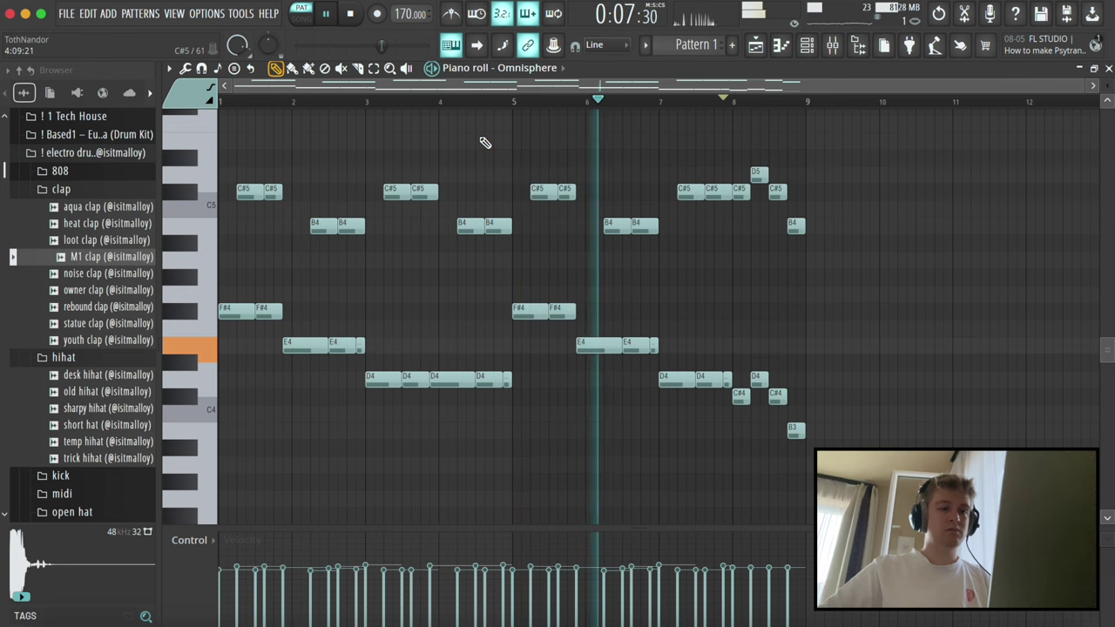
{"action": "key", "text": "F7"}
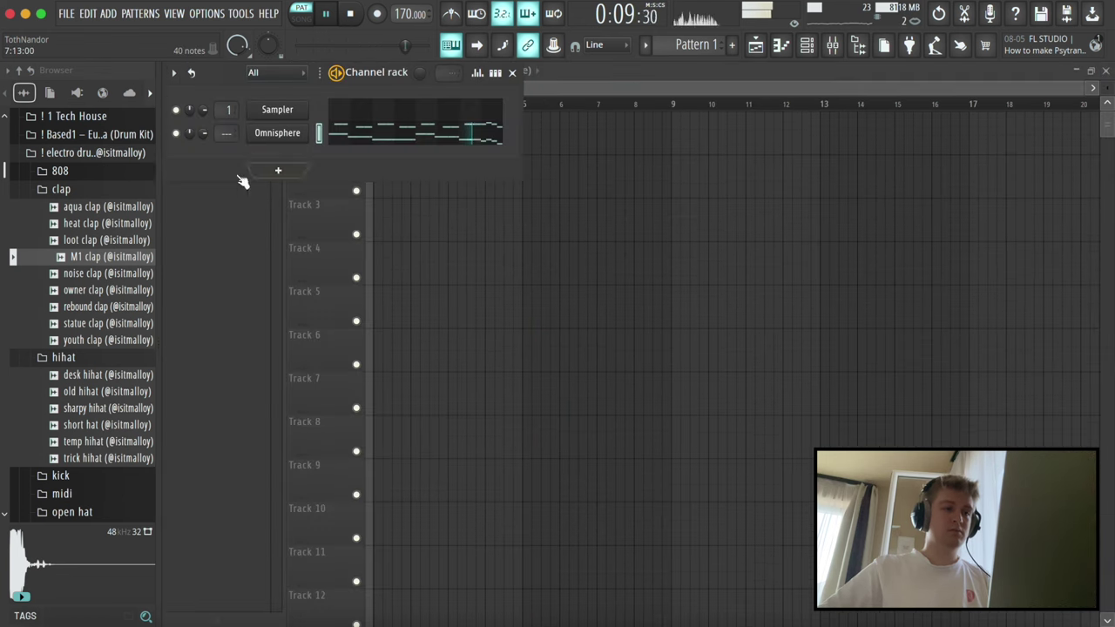
{"action": "left_click", "coordinate": [262, 133]}
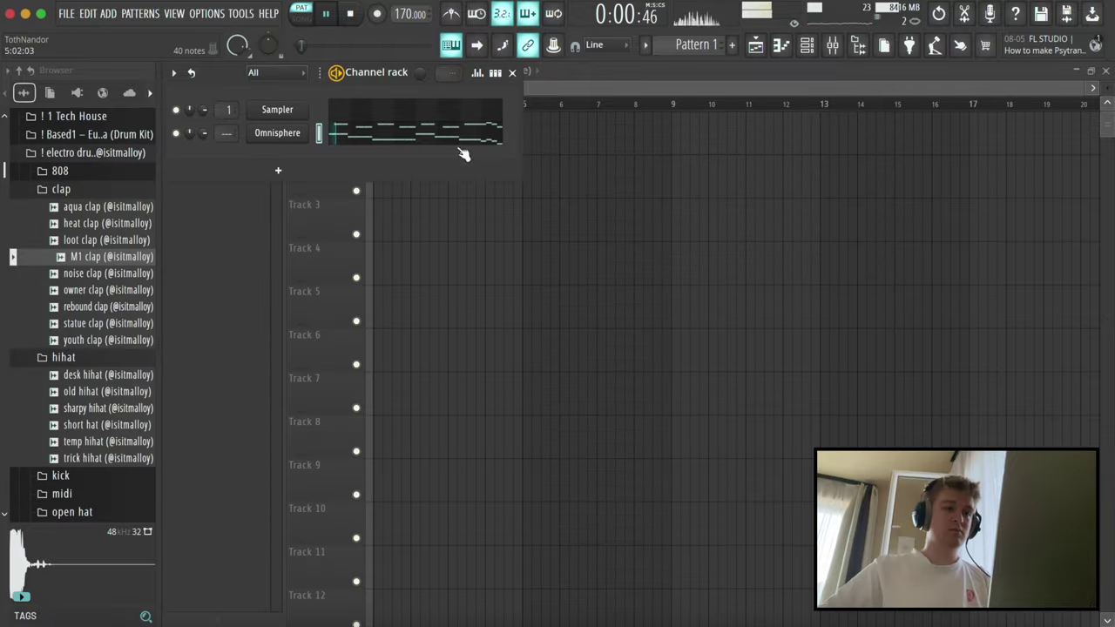
{"action": "key", "text": "F7"}
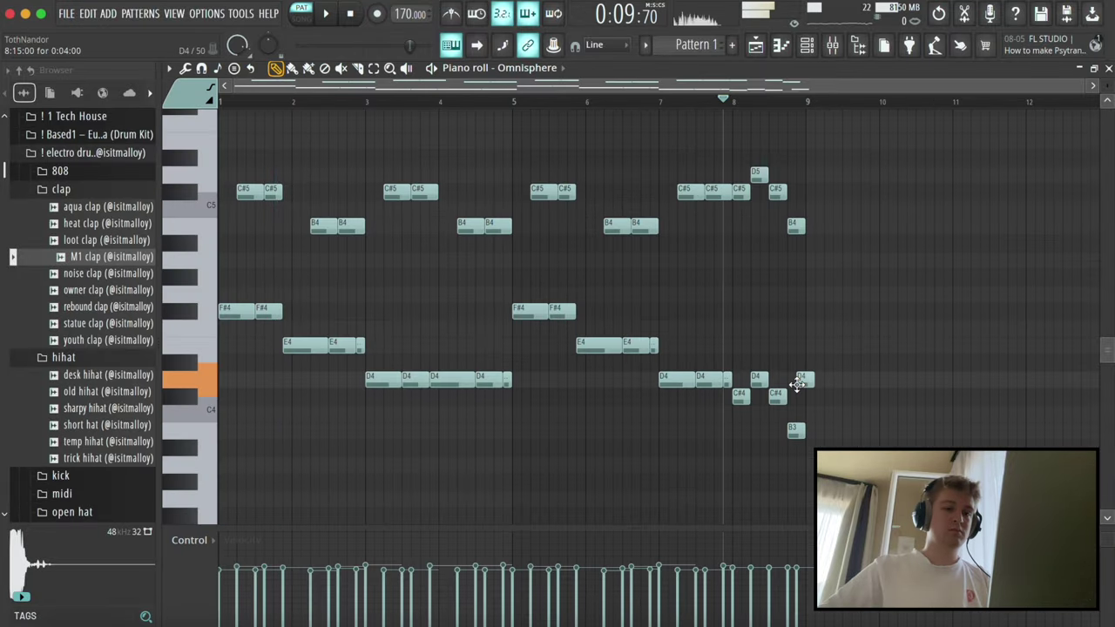
- Add a two-step C#4 at 8:15 in the lower voice, and shorten the B3 and B4 at 8:13 to two steps
{"action": "key", "text": "space"}
{"action": "left_click_drag", "start_coordinate": [798, 398], "coordinate": [806, 396]}
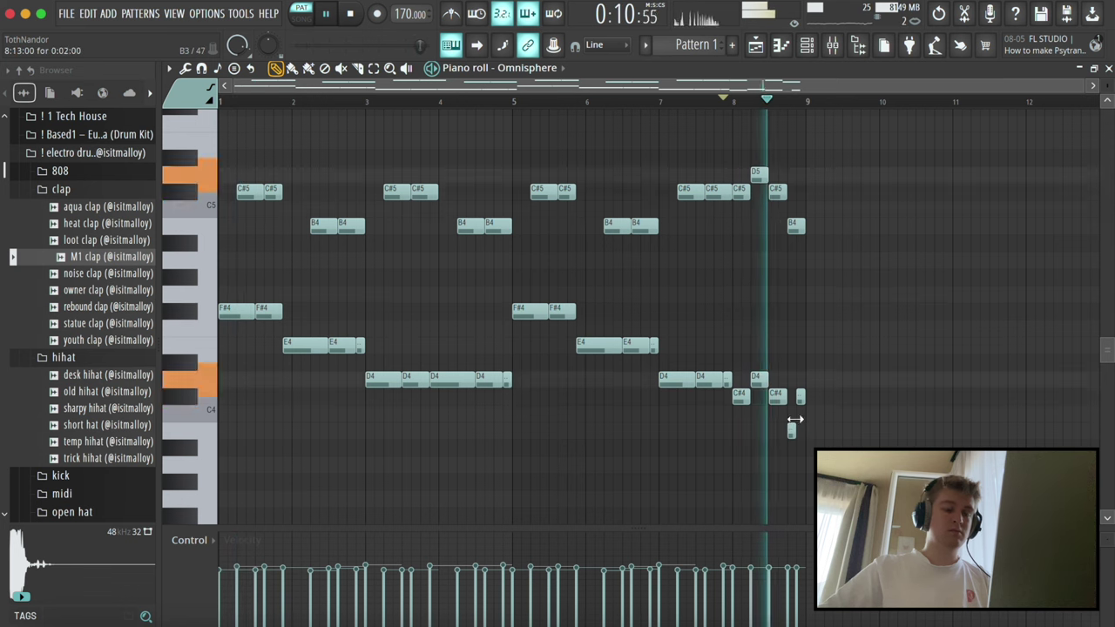
{"action": "key", "text": "space"}
{"action": "mouse_move", "coordinate": [797, 402]}
{"action": "left_mouse_down"}
{"action": "mouse_move", "coordinate": [800, 385]}
{"action": "mouse_move", "coordinate": [801, 402]}
{"action": "left_mouse_up"}
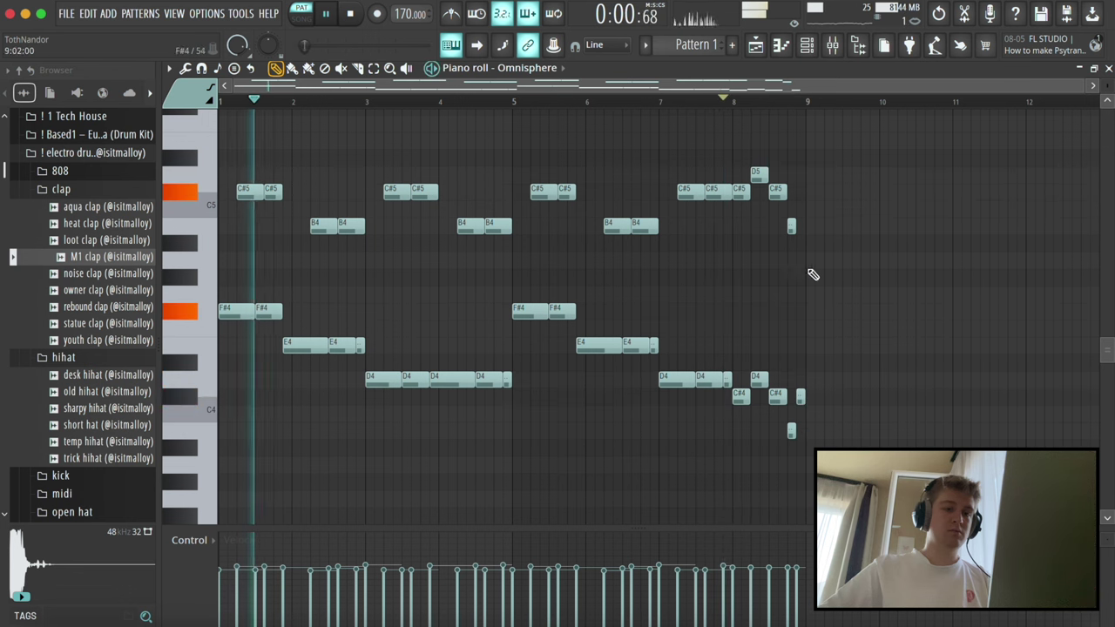
- Extend the B4 and B3 notes at 8:13 to four steps and remove the C#4 at 8:15
{"action": "key", "text": "space"}
{"action": "key", "text": "space"}
{"action": "left_click_drag", "start_coordinate": [796, 230], "coordinate": [807, 230]}
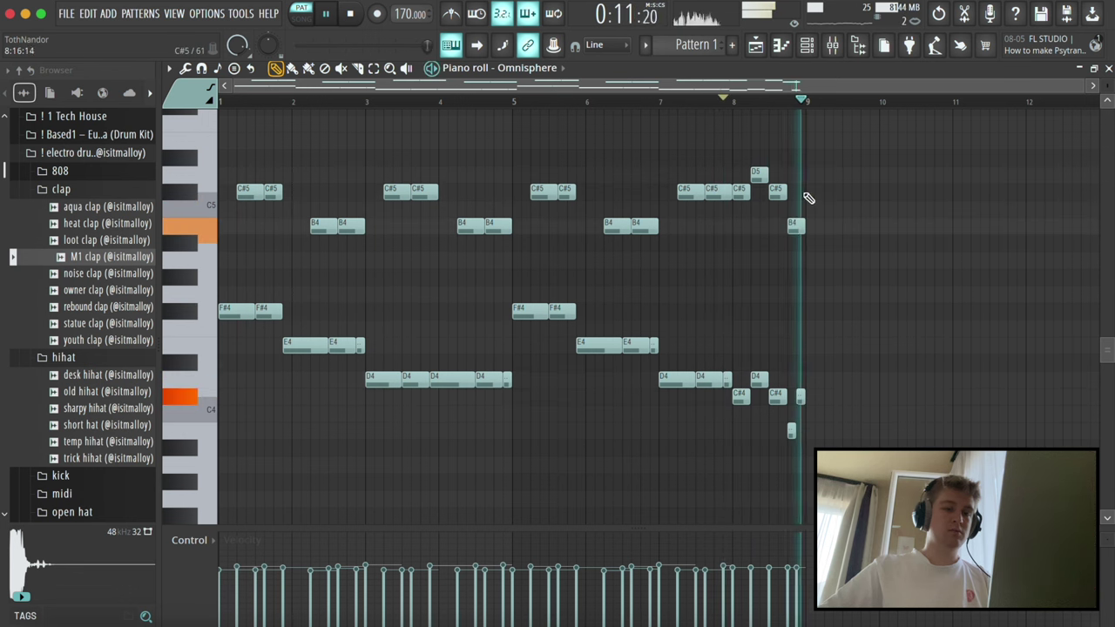
{"action": "left_click", "coordinate": [801, 191]}
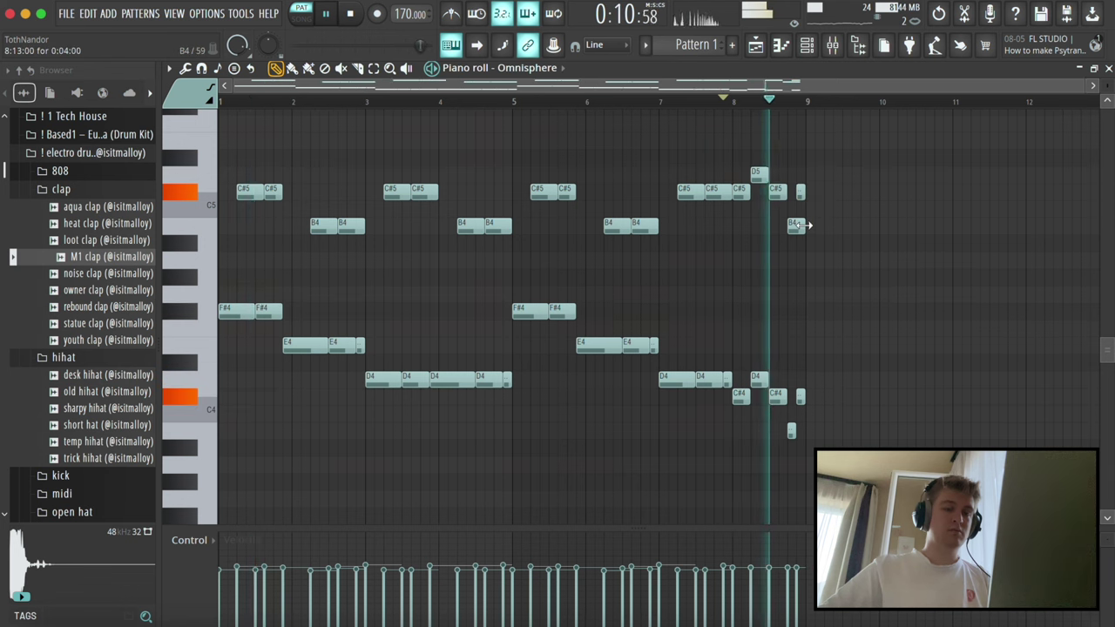
{"action": "right_click", "coordinate": [801, 193]}
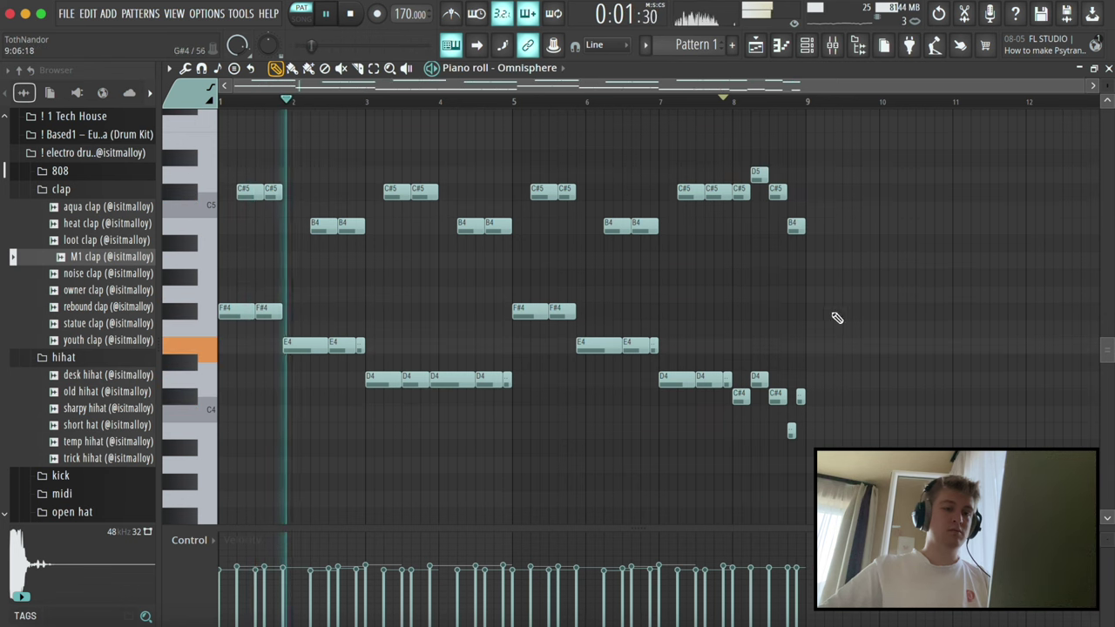
{"action": "right_click", "coordinate": [801, 398]}
{"action": "left_click_drag", "start_coordinate": [796, 432], "coordinate": [806, 432]}
{"action": "key", "text": "Escape"}
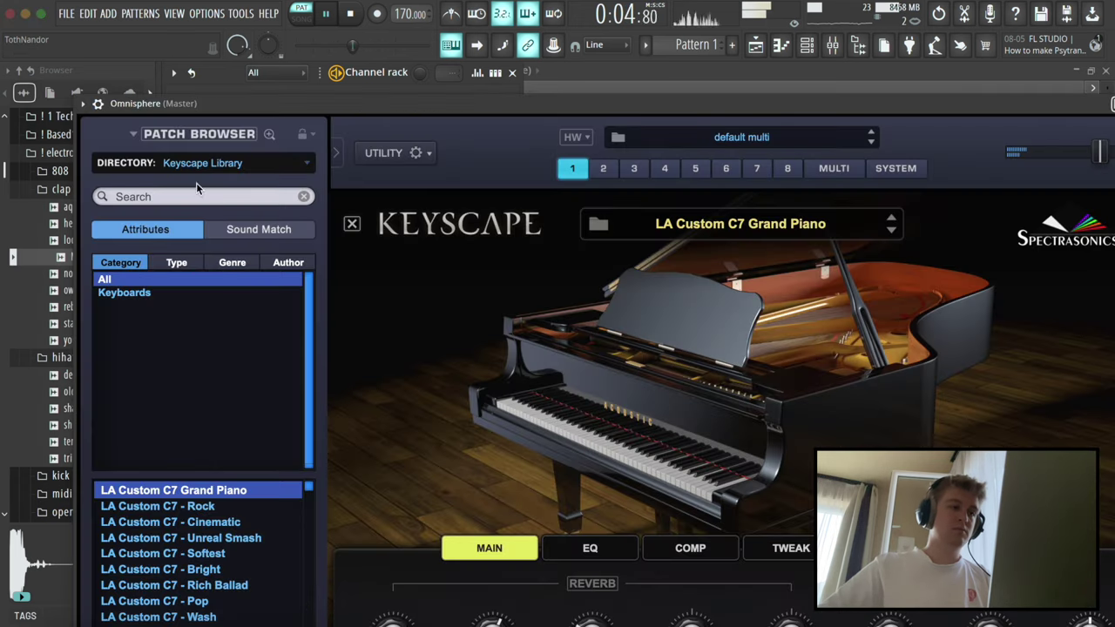
- Switch the Omnisphere patch directory to Keyscape Creative and filter the patches to the Keyboards category
{"action": "left_click", "coordinate": [202, 164]}
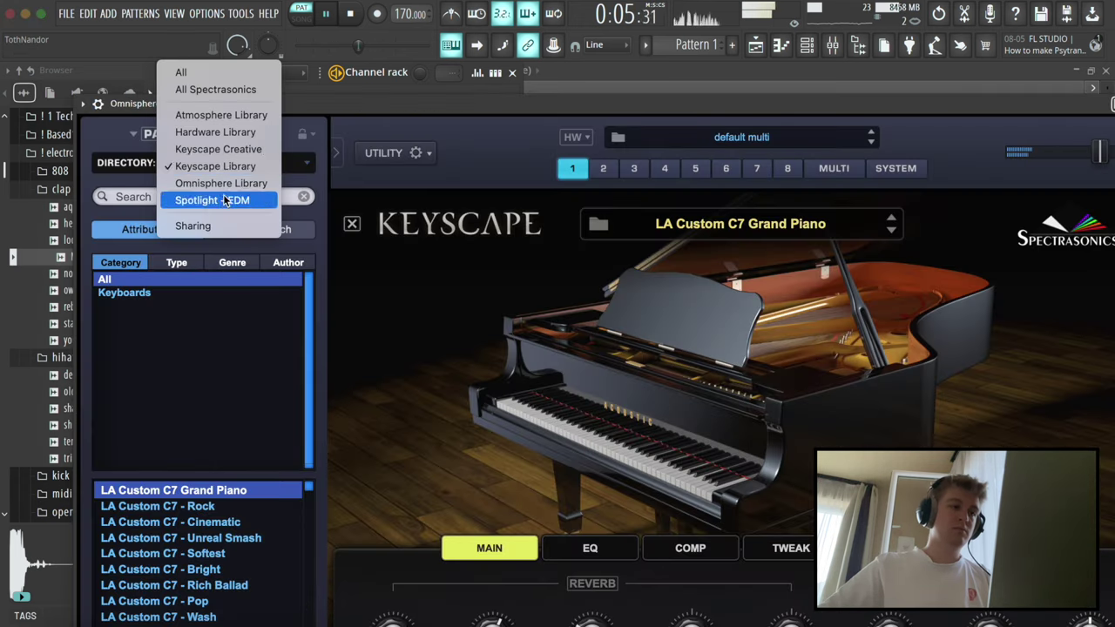
{"action": "left_click", "coordinate": [206, 152]}
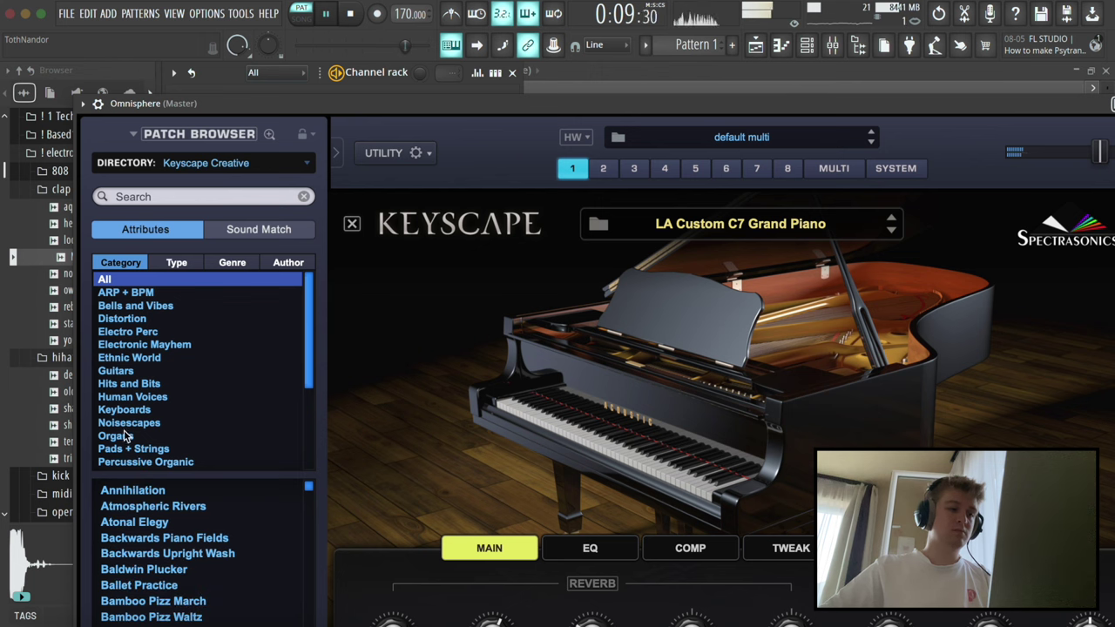
{"action": "left_click", "coordinate": [127, 411]}
{"action": "scroll", "coordinate": [175, 522], "scroll_direction": "down", "scroll_amount": 3}
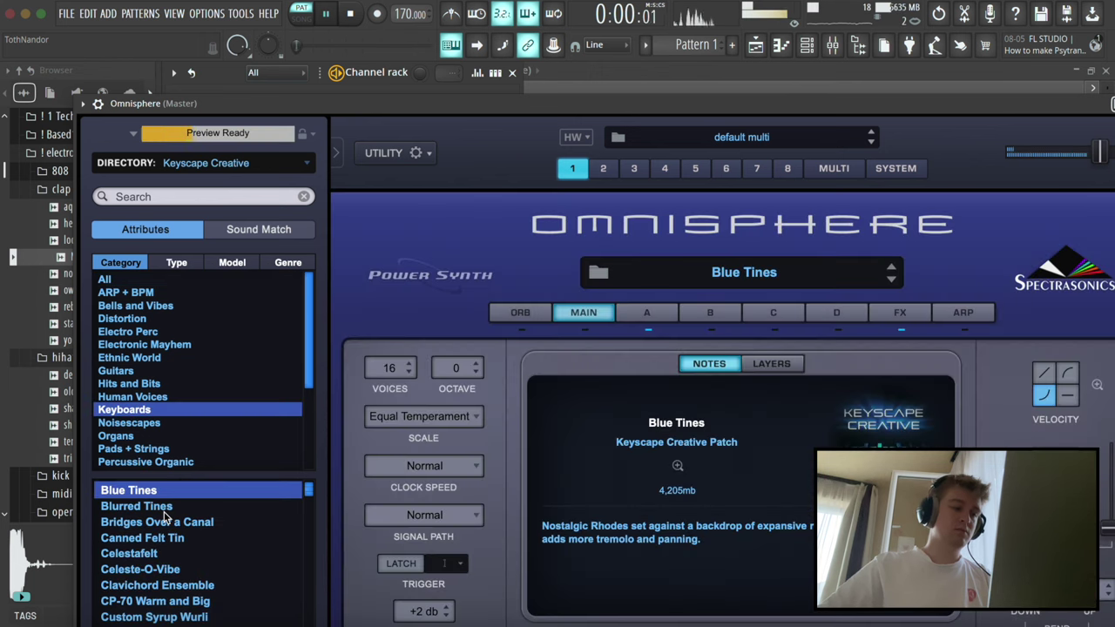
- Audition Keyscape Creative keyboard patches against the playing pattern, including Custom Syrup Wurli and Falling Wings
{"action": "left_click", "coordinate": [179, 556]}
{"action": "scroll", "coordinate": [178, 558], "scroll_direction": "down", "scroll_amount": 2}
{"action": "left_click", "coordinate": [179, 556]}
{"action": "scroll", "coordinate": [179, 556], "scroll_direction": "down", "scroll_amount": 2}
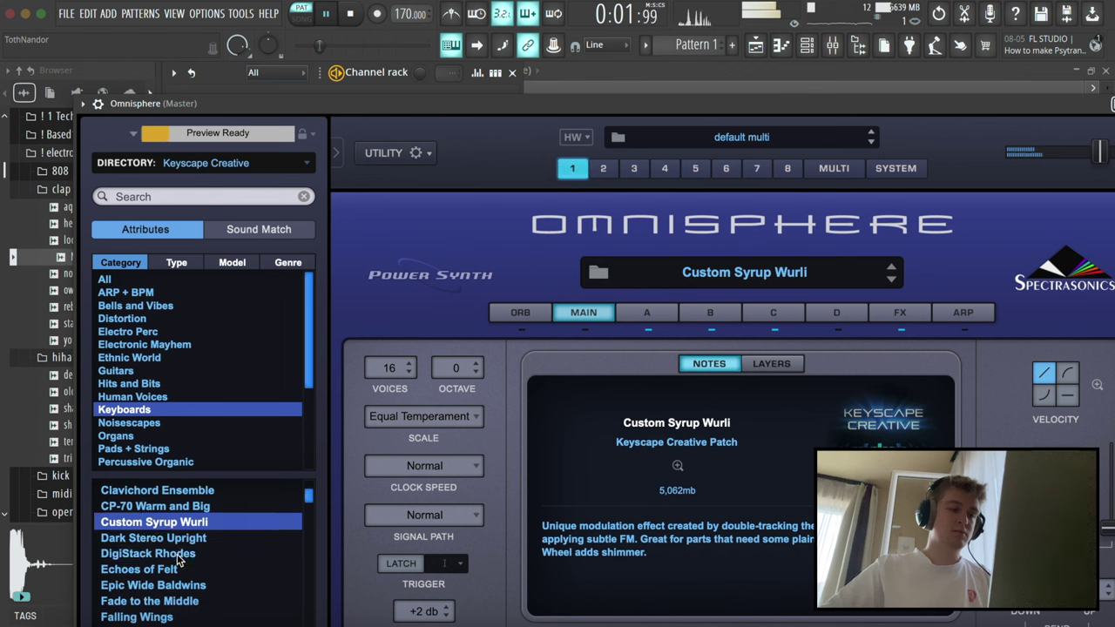
{"action": "left_click", "coordinate": [179, 555]}
{"action": "scroll", "coordinate": [180, 556], "scroll_direction": "down", "scroll_amount": 2}
{"action": "left_click", "coordinate": [179, 554]}
{"action": "scroll", "coordinate": [178, 551], "scroll_direction": "down", "scroll_amount": 2}
{"action": "left_click", "coordinate": [178, 549]}
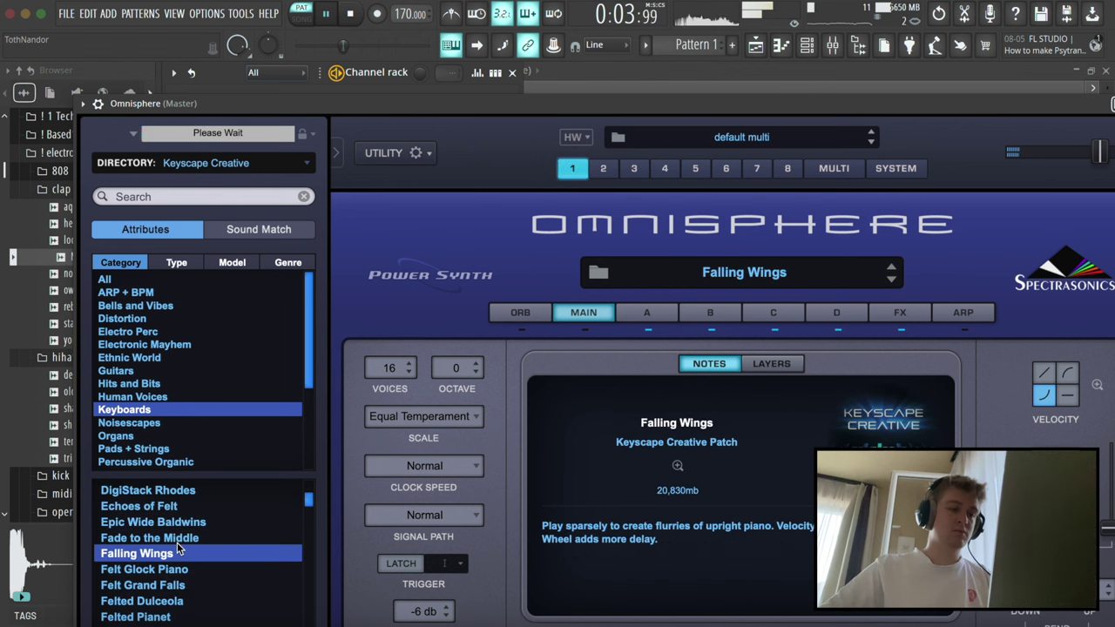
- Audition Felt Glock Piano, settle on the Felt Grand Falls patch, and close the Omnisphere window
{"action": "left_click", "coordinate": [171, 568]}
{"action": "scroll", "coordinate": [170, 565], "scroll_direction": "down", "scroll_amount": 3}
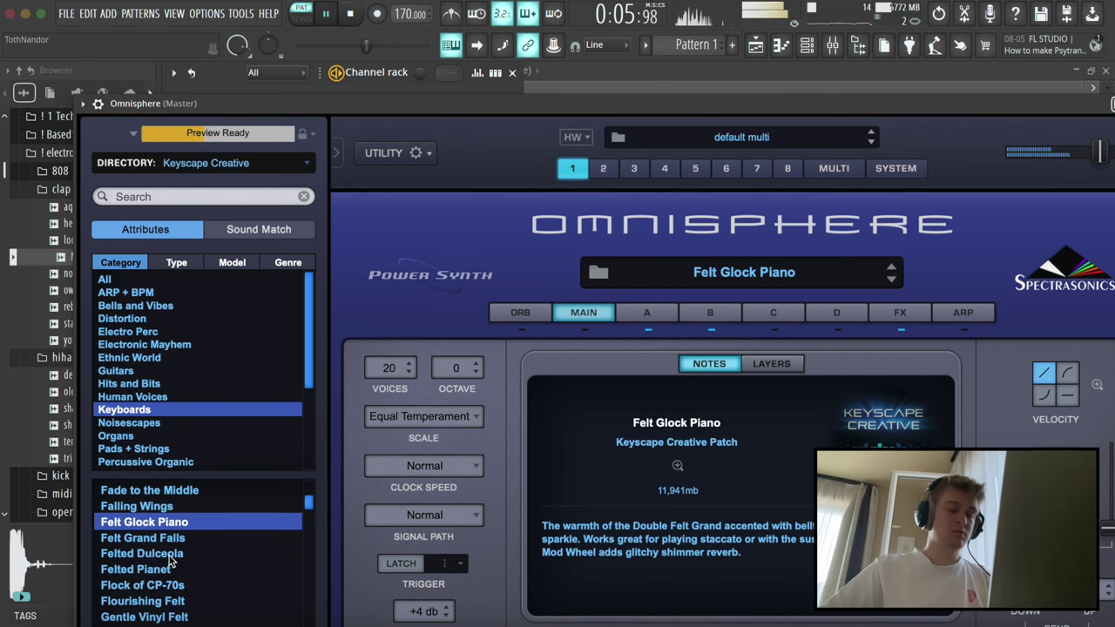
{"action": "left_click", "coordinate": [171, 539]}
{"action": "scroll", "coordinate": [171, 543], "scroll_direction": "down", "scroll_amount": 2}
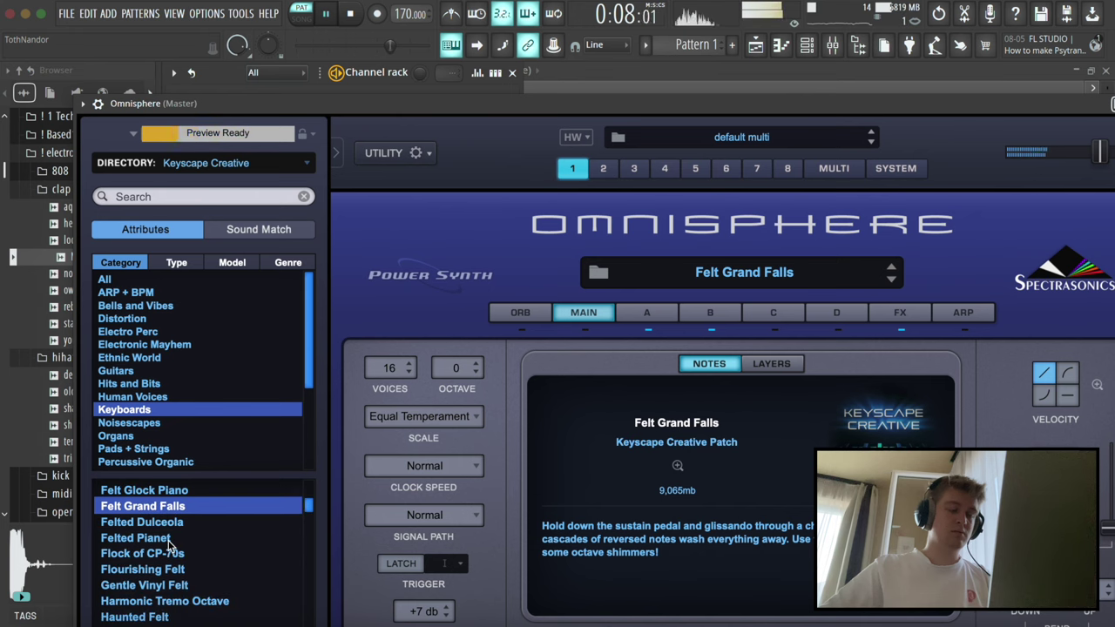
{"action": "left_click_drag", "start_coordinate": [724, 104], "coordinate": [424, 122]}
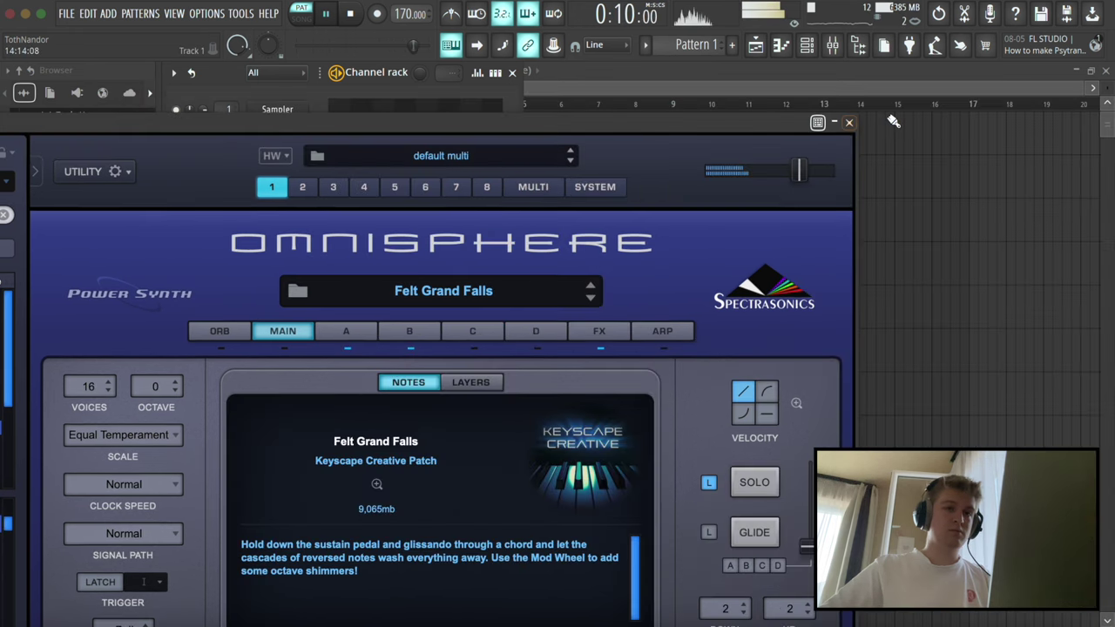
{"action": "left_click", "coordinate": [850, 123]}
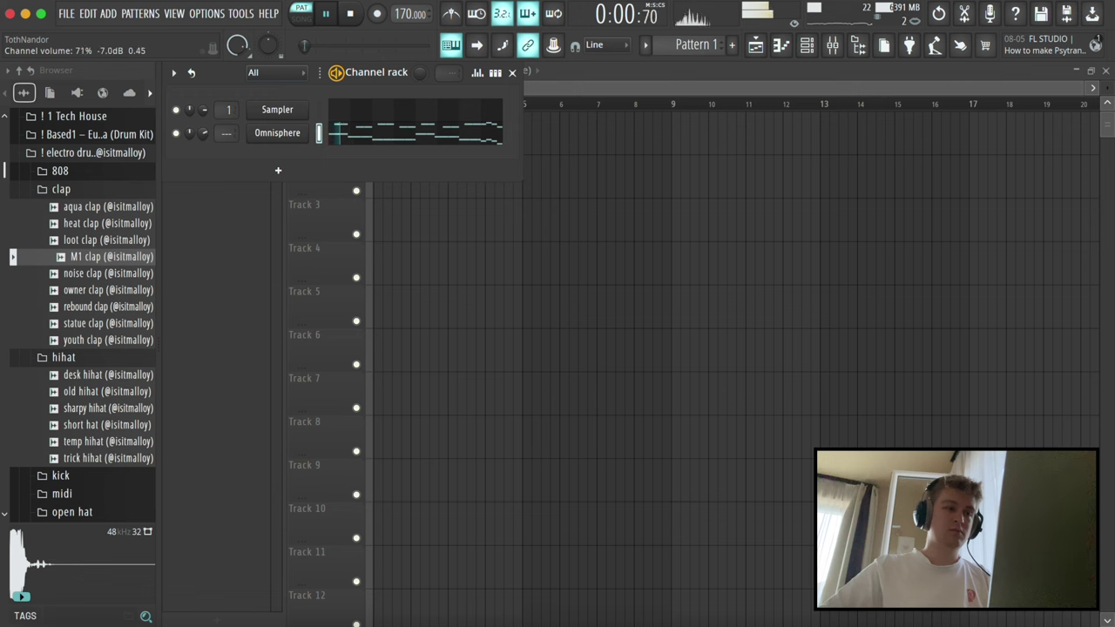
- Collapse the clap and hihat folders, and add a Kontakt 7 channel loaded with Picked Acoustic (Melody)
{"action": "left_click", "coordinate": [61, 189]}
{"action": "left_click", "coordinate": [62, 207]}
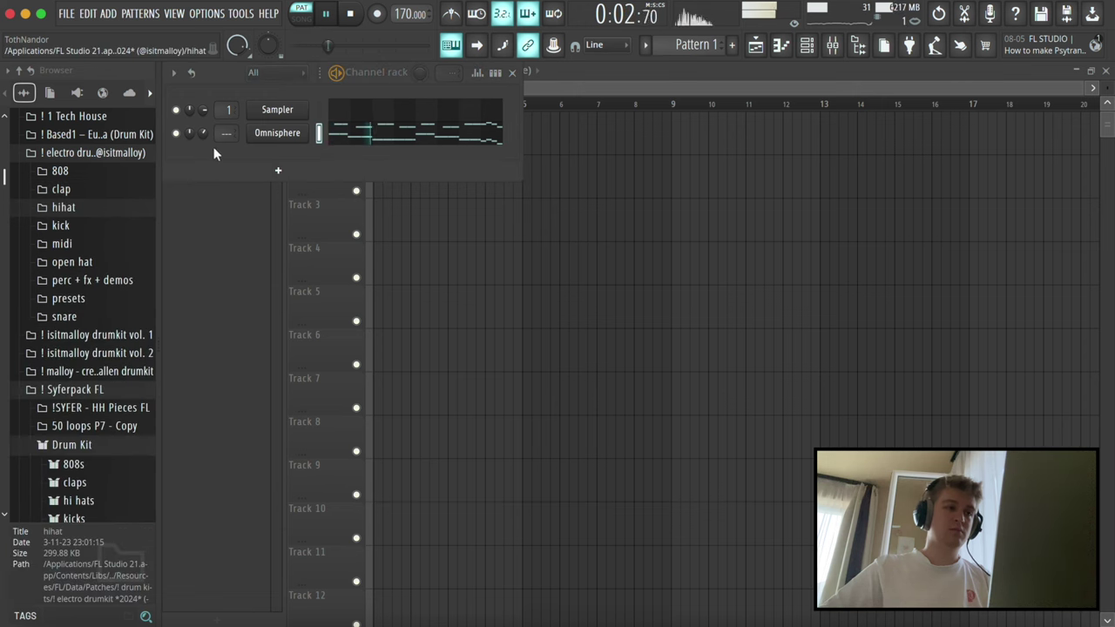
{"action": "left_click", "coordinate": [278, 172]}
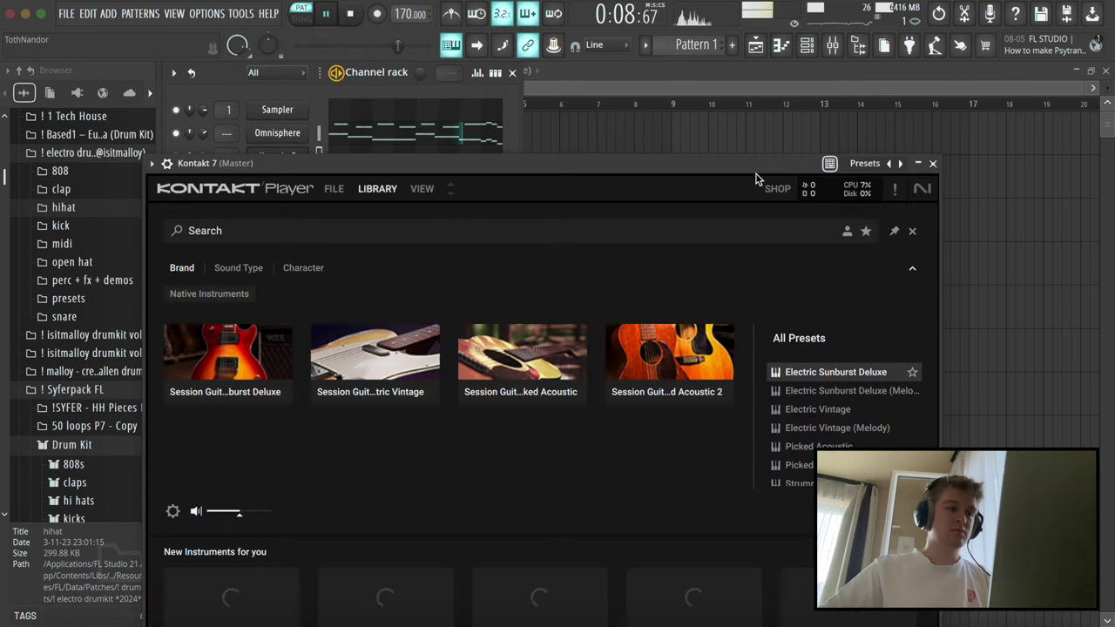
{"action": "left_click", "coordinate": [525, 347]}
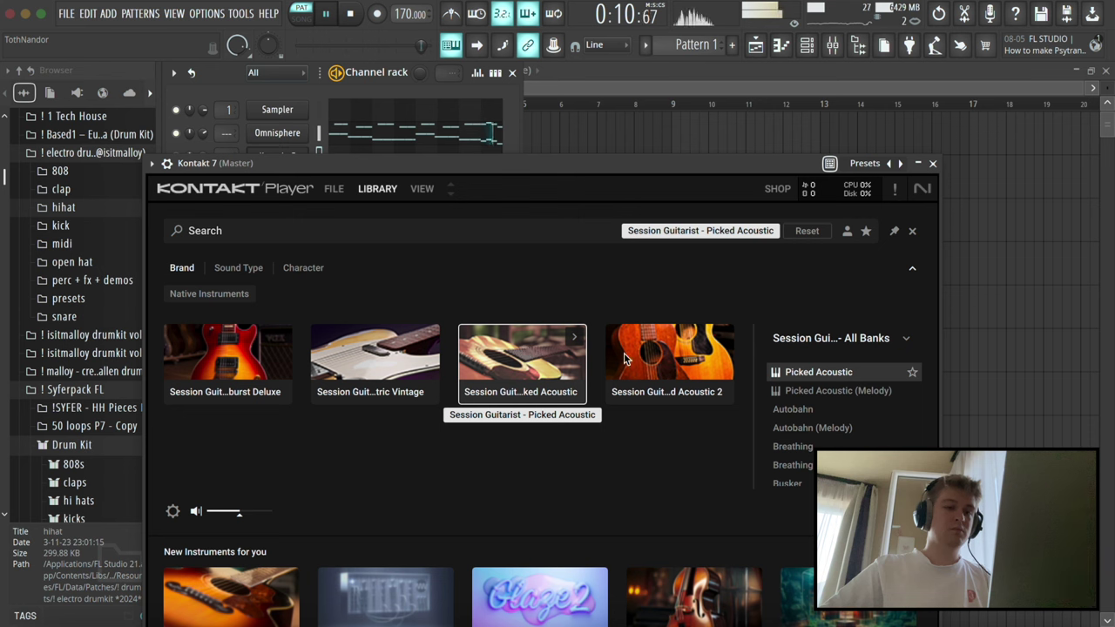
{"action": "left_click", "coordinate": [808, 392]}
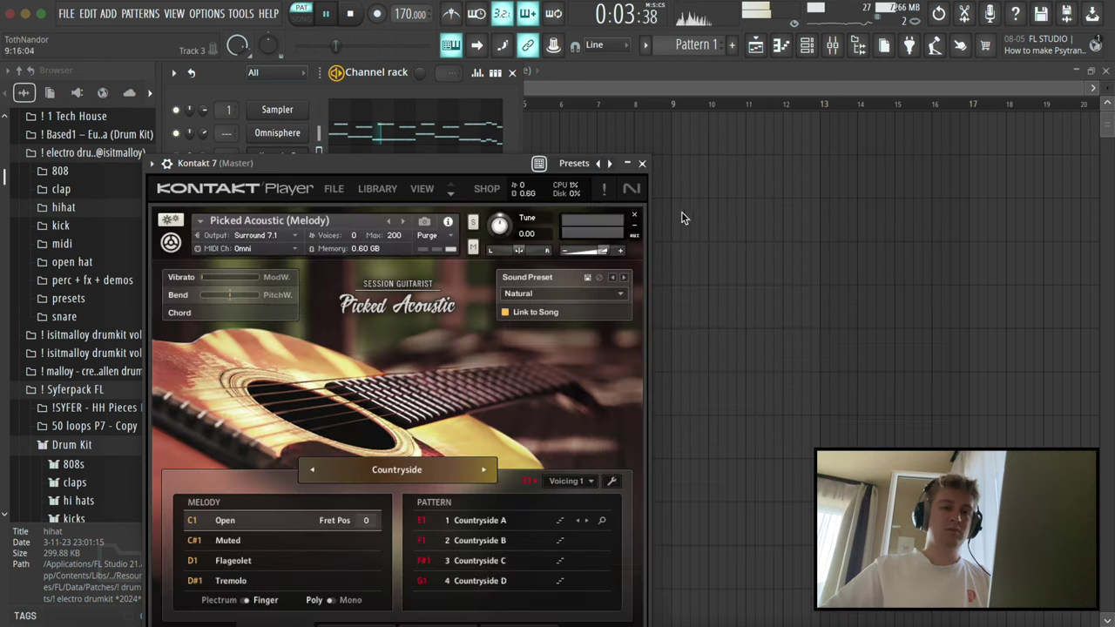
{"action": "left_click", "coordinate": [643, 164]}
- Copy all Omnisphere notes into the Kontakt 7 channel and mute the Omnisphere channel
{"action": "left_click", "coordinate": [409, 138]}
{"action": "key", "text": "super+a"}
{"action": "key", "text": "Escape"}
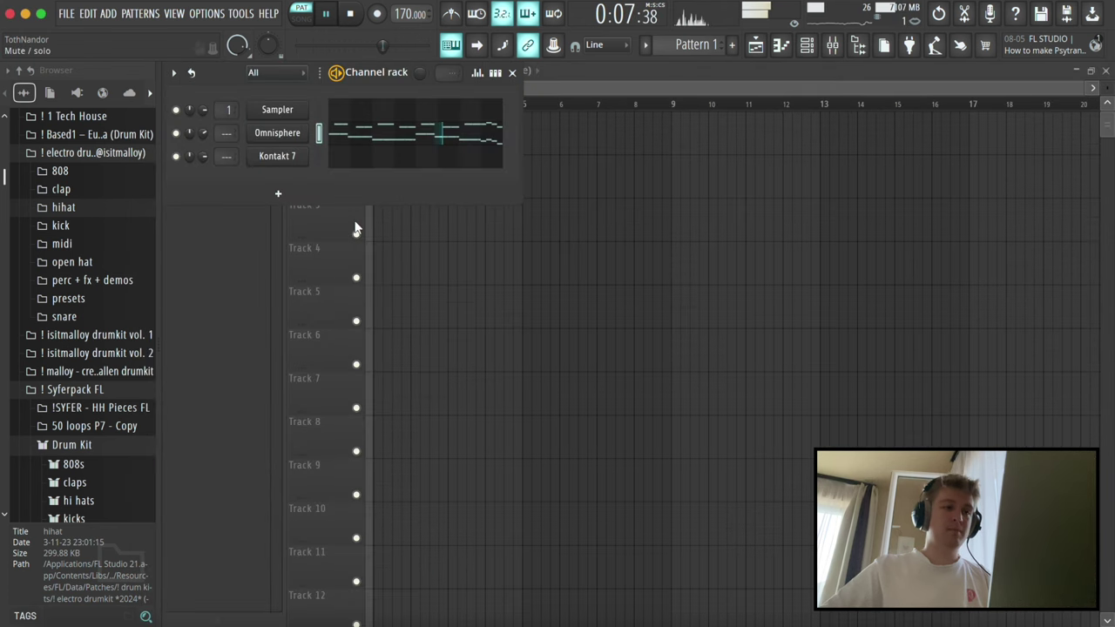
{"action": "left_click", "coordinate": [354, 165]}
{"action": "key", "text": "super+v"}
{"action": "key", "text": "Escape"}
{"action": "right_click", "coordinate": [177, 134]}
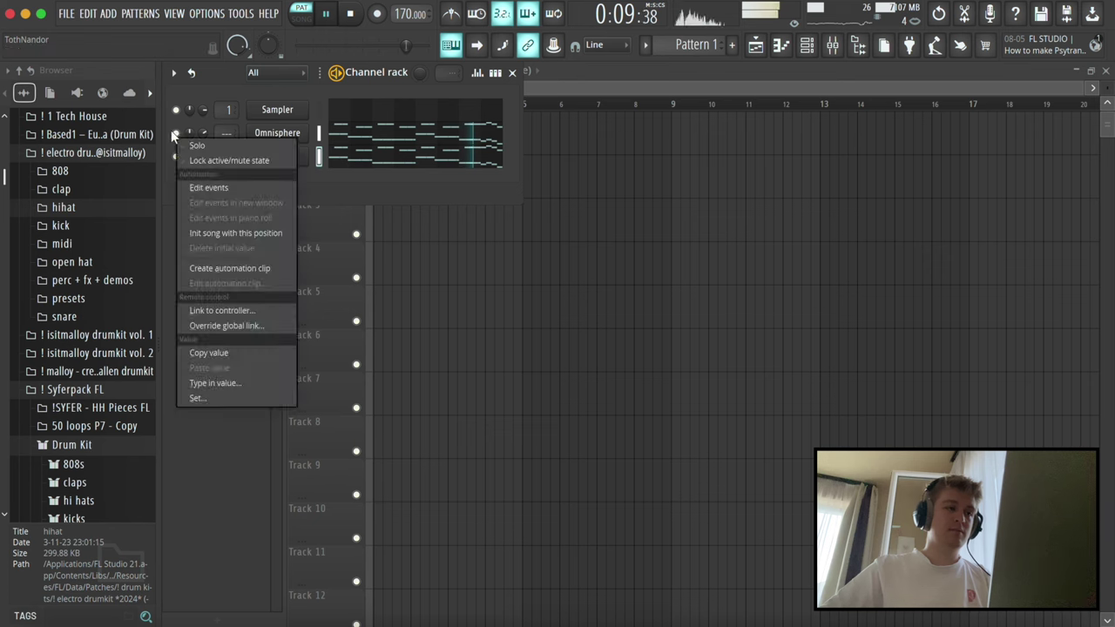
{"action": "left_click", "coordinate": [177, 133]}
- Transpose the Kontakt 7 notes to one octave above the Omnisphere notes, starting on F#5
{"action": "left_click", "coordinate": [369, 162]}
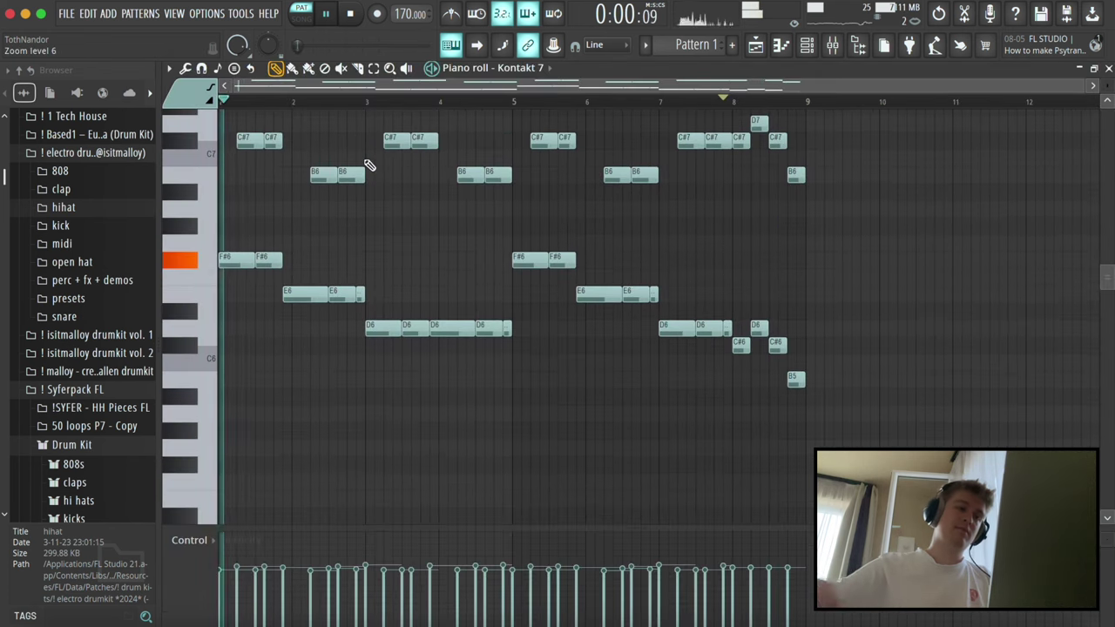
{"action": "scroll", "coordinate": [298, 249], "scroll_direction": "up", "scroll_amount": 1}
{"action": "key", "text": "super+Down"}
{"action": "scroll", "coordinate": [298, 249], "scroll_direction": "down", "scroll_amount": 4}
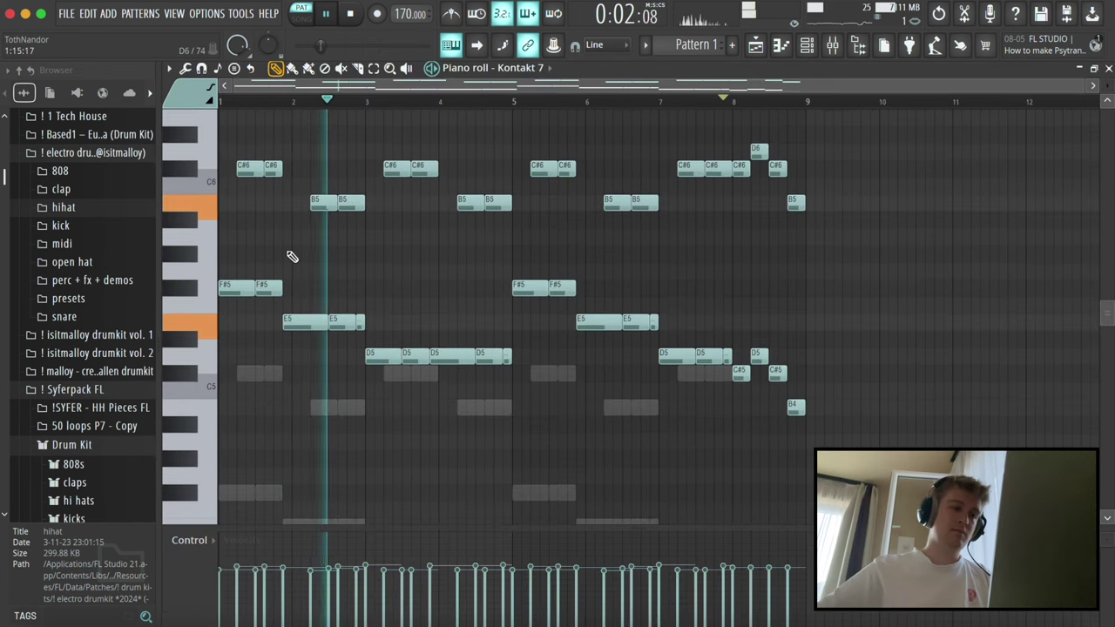
{"action": "key", "text": "space"}
- Start a middle voice in bars 1–2 with A5 notes at 1:01, 1:11 and 2:05 and a G#5 at 2:11
{"action": "left_click", "coordinate": [244, 233]}
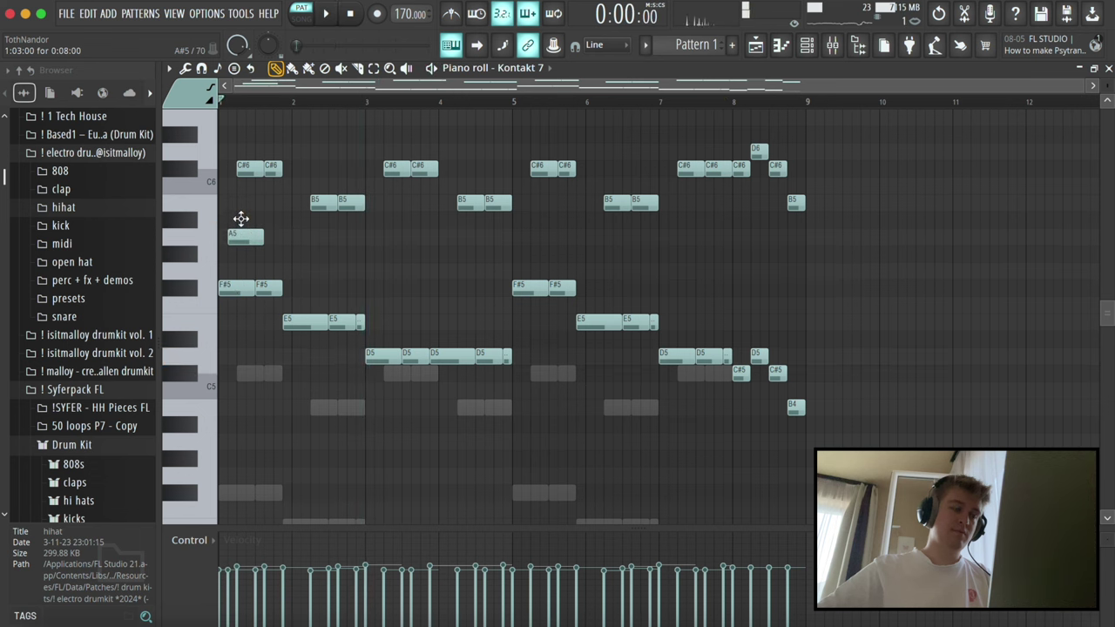
{"action": "key", "text": "space"}
{"action": "left_click_drag", "start_coordinate": [241, 233], "coordinate": [234, 234]}
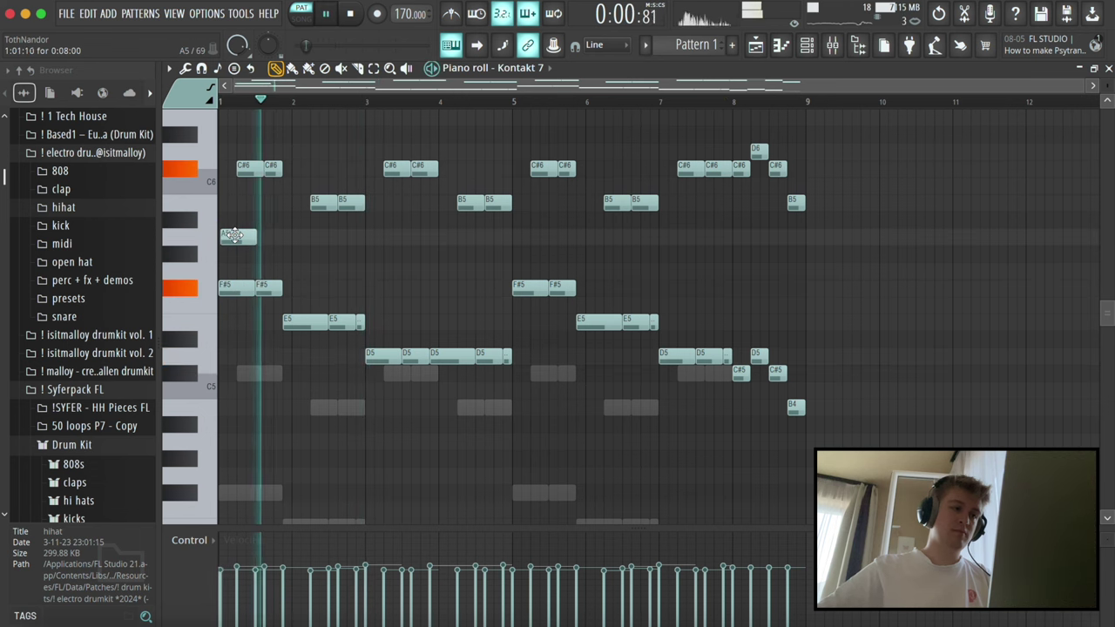
{"action": "left_click", "coordinate": [271, 237]}
{"action": "left_click", "coordinate": [302, 250]}
{"action": "key", "text": "space"}
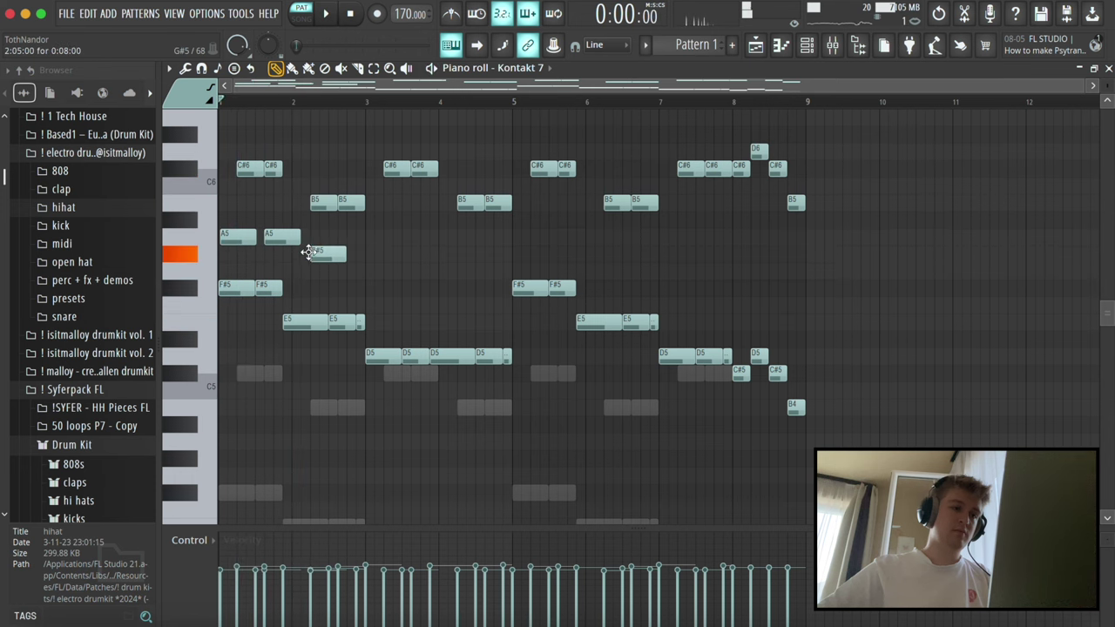
{"action": "mouse_move", "coordinate": [347, 239]}
{"action": "left_mouse_down"}
{"action": "mouse_move", "coordinate": [336, 240]}
{"action": "mouse_move", "coordinate": [352, 259]}
{"action": "left_mouse_up"}
{"action": "key", "text": "space"}
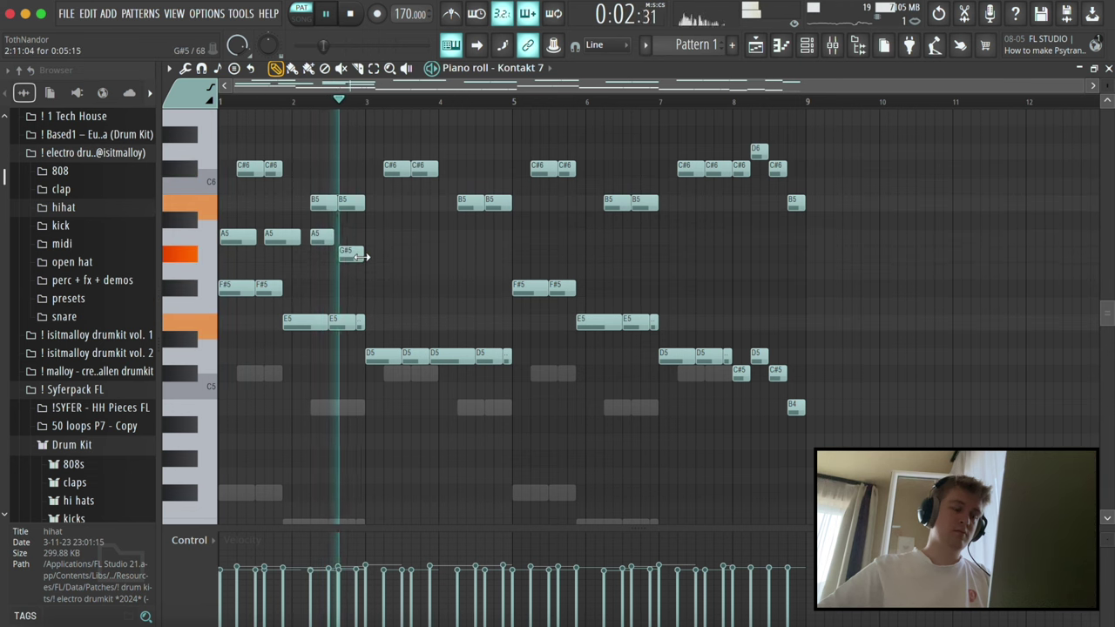
- Continue the middle voice in bars 3–4 with A5 notes at 3:05, 3:15 and 4:09 and a G#5 at 4:15
{"action": "left_click_drag", "start_coordinate": [375, 271], "coordinate": [393, 237]}
{"action": "key", "text": "space"}
{"action": "key", "text": "space"}
{"action": "left_click", "coordinate": [236, 425]}
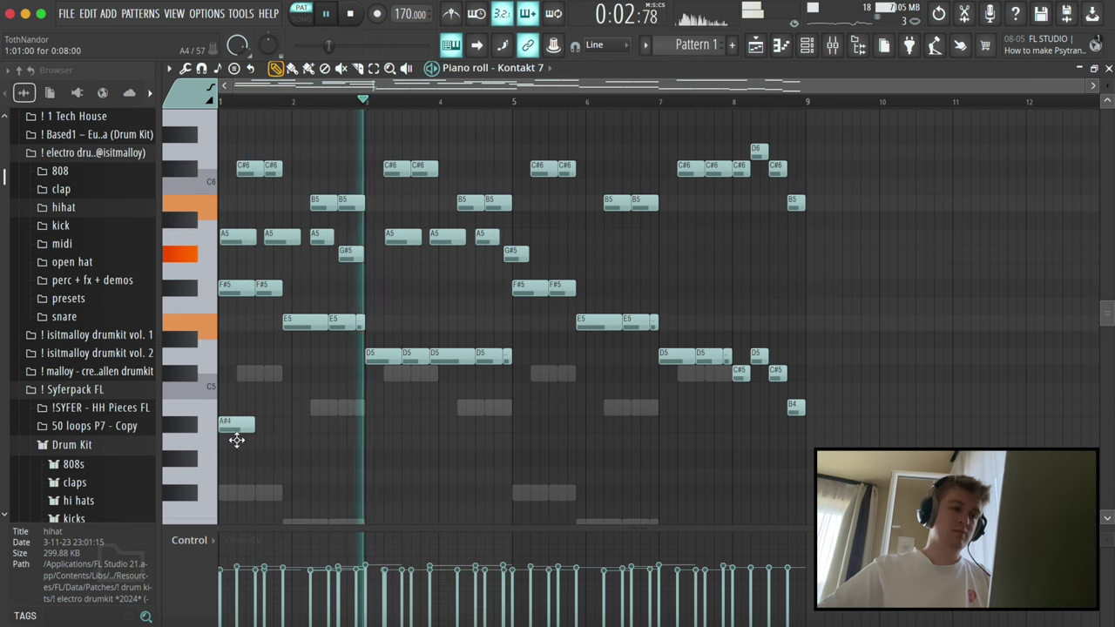
{"action": "right_click", "coordinate": [236, 428]}
{"action": "left_click", "coordinate": [240, 289], "text": "shift+super"}
{"action": "left_click", "coordinate": [307, 323], "text": "shift+super"}
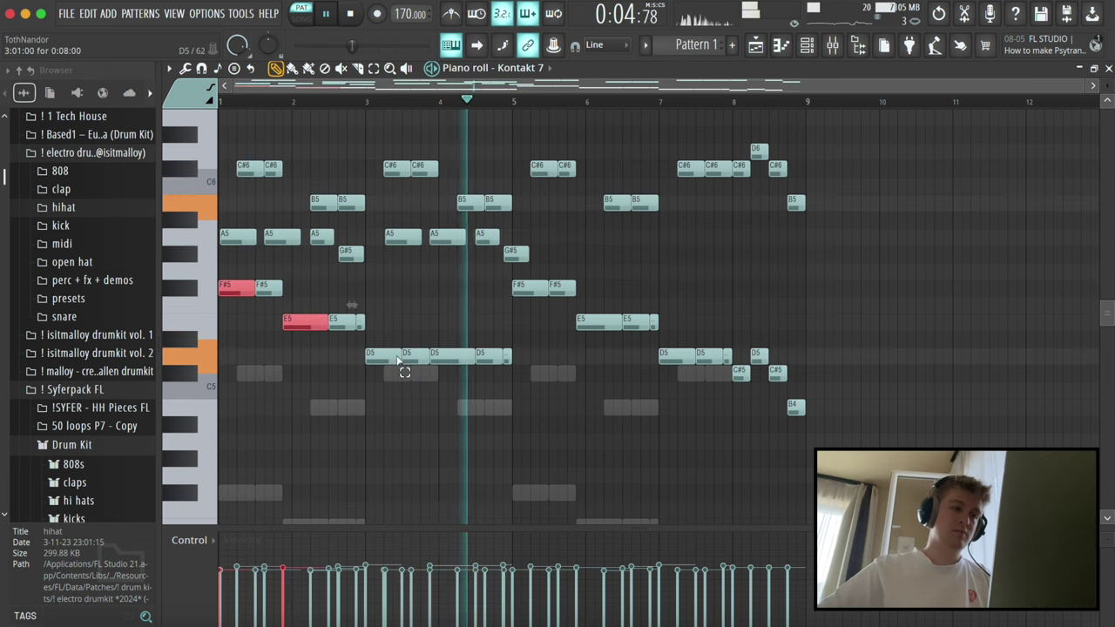
{"action": "left_click_drag", "start_coordinate": [397, 359], "coordinate": [403, 371]}
{"action": "key", "text": "space"}
{"action": "key", "text": "space"}
{"action": "key", "text": "super+d"}
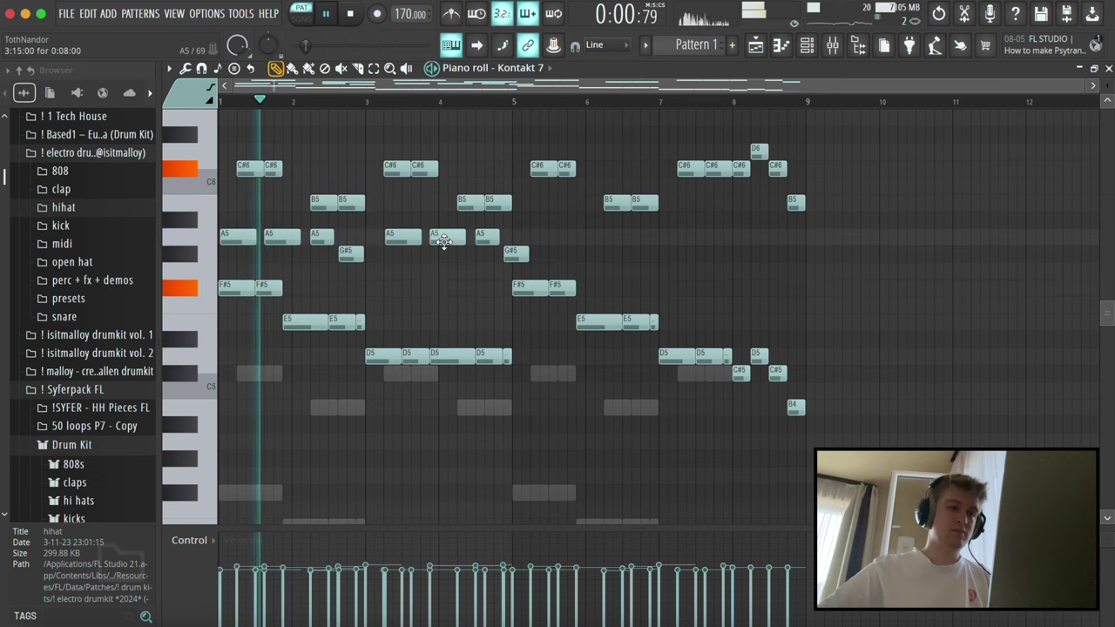
- Move the middle voice's A5 at 3:15 to about 3:11, and shorten the A5 at 3:05 to end there
{"action": "left_click_drag", "start_coordinate": [420, 238], "coordinate": [429, 241]}
{"action": "key", "text": "space"}
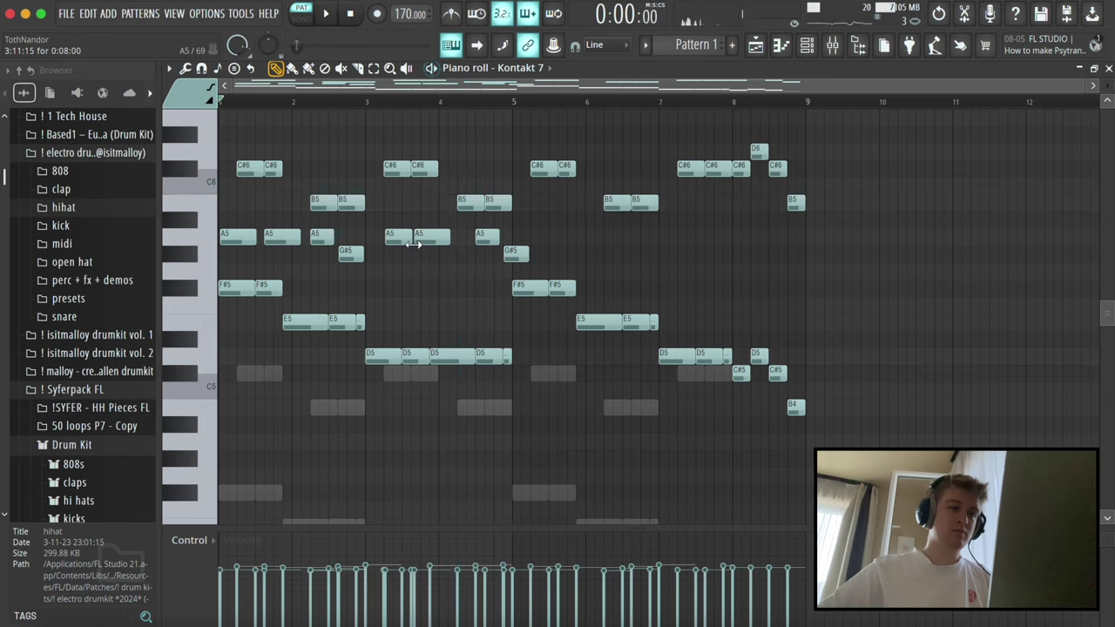
{"action": "key", "text": "space"}
- Nudge the A5 at 2:05 slightly later and the A5 near 3:11 slightly earlier, checking the timing by playback
{"action": "scroll", "coordinate": [311, 261], "scroll_direction": "up", "scroll_amount": 4}
{"action": "scroll", "coordinate": [285, 276], "scroll_direction": "right", "scroll_amount": 3}
{"action": "scroll", "coordinate": [285, 275], "scroll_direction": "up", "scroll_amount": 2}
{"action": "scroll", "coordinate": [283, 276], "scroll_direction": "left", "scroll_amount": 6}
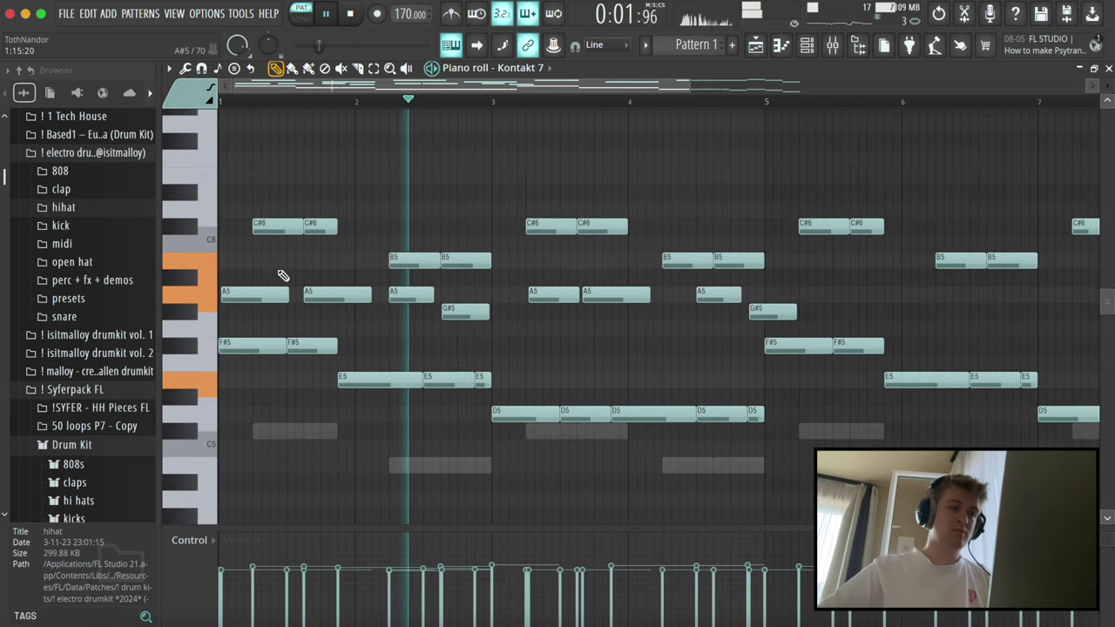
{"action": "key", "text": "space"}
{"action": "key", "text": "space"}
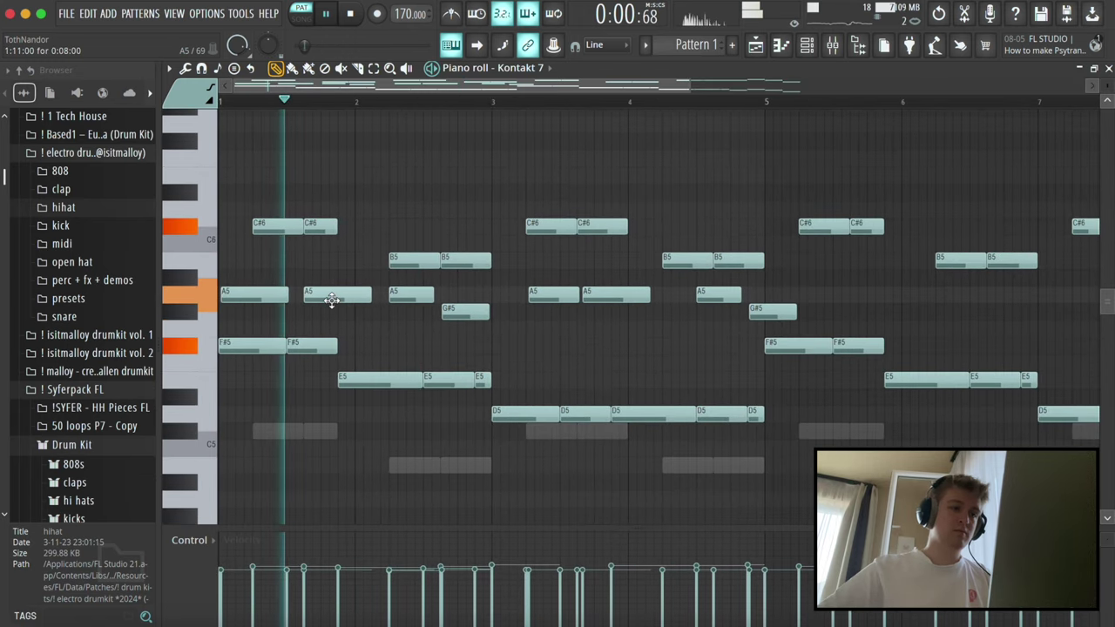
{"action": "left_click_drag", "start_coordinate": [412, 300], "coordinate": [414, 300]}
{"action": "key", "text": "space"}
{"action": "key", "text": "space"}
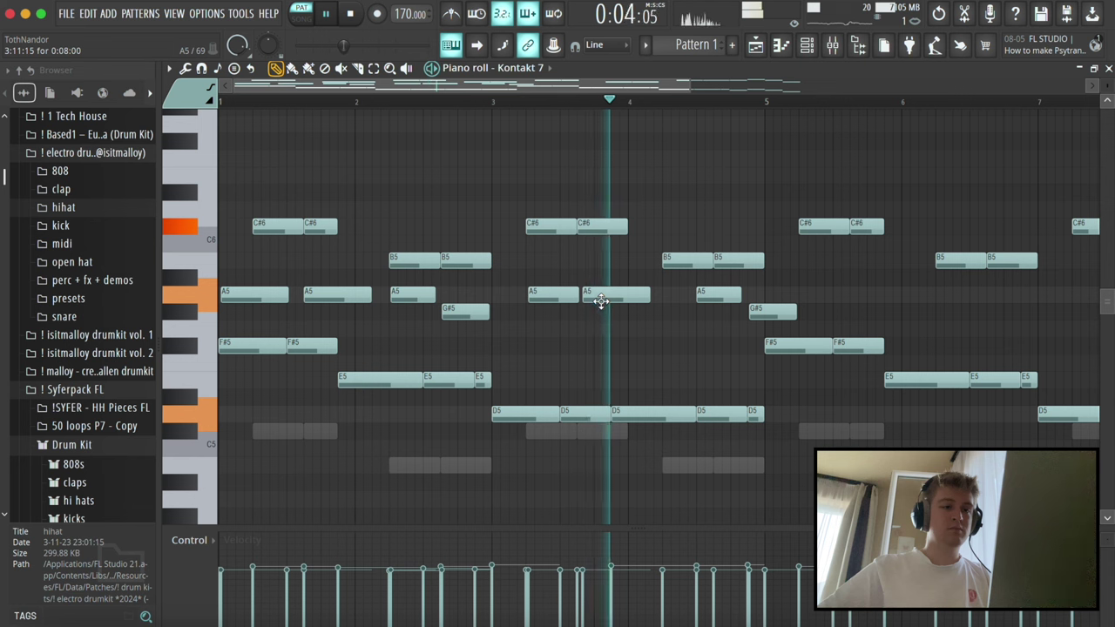
{"action": "key", "text": "space"}
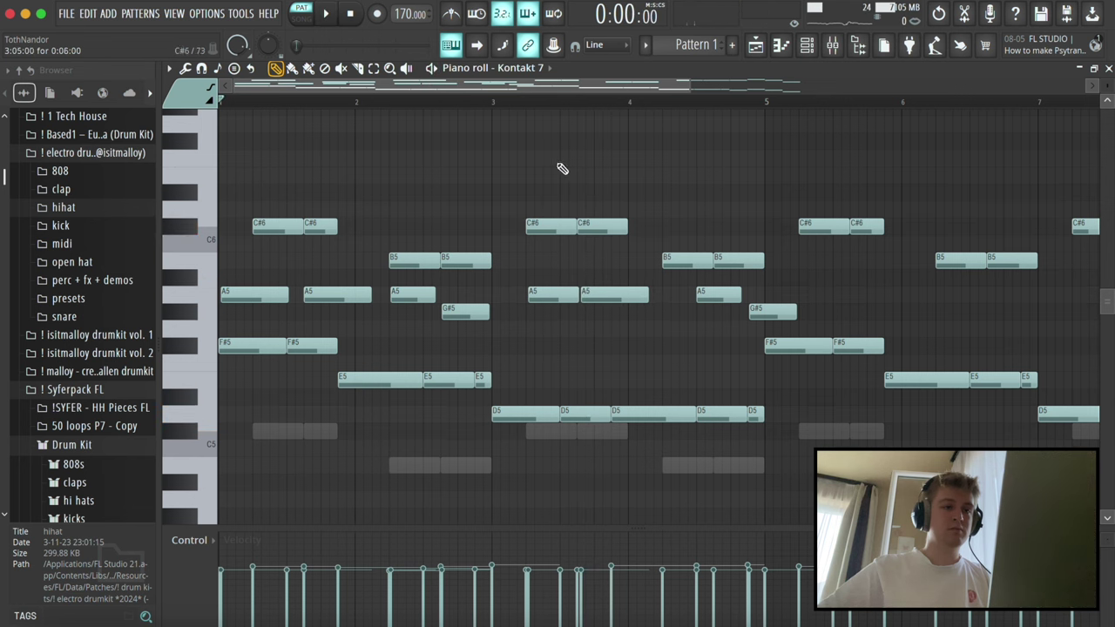
- Add a C#6 at the start of bar 3 and play the pattern
{"action": "left_click", "coordinate": [495, 114]}
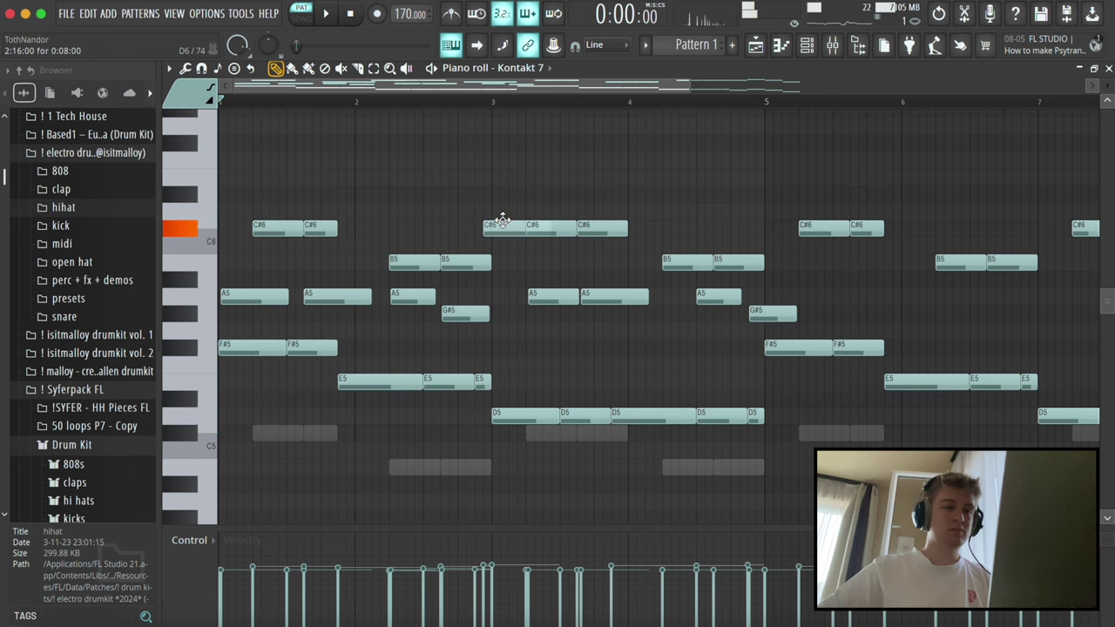
{"action": "key", "text": "space"}
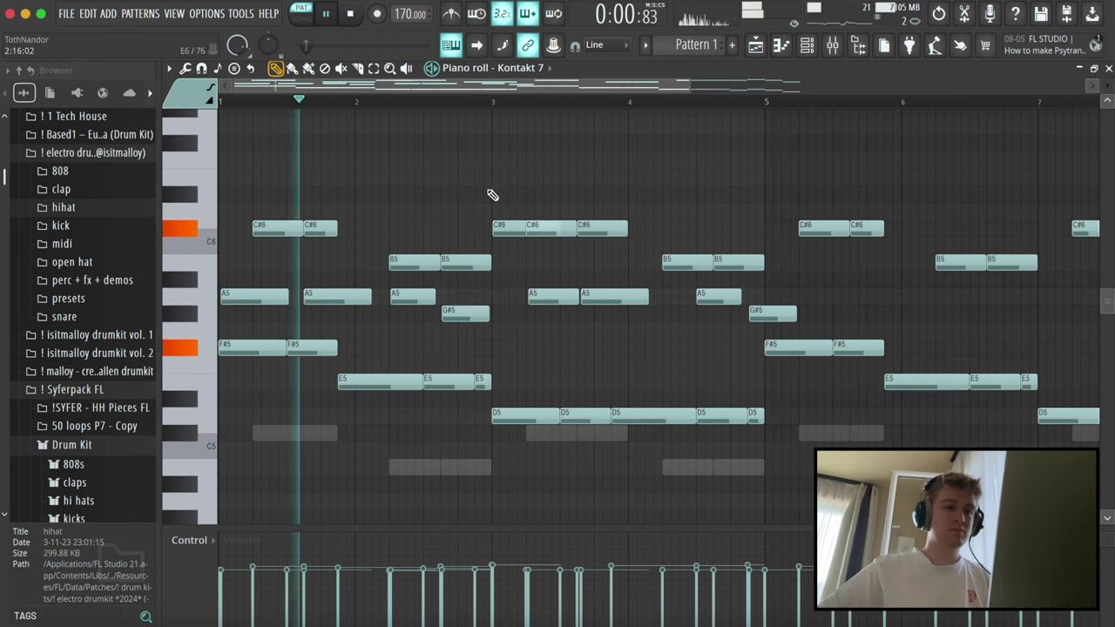
- Shorten the C#6 at the start of bar 3 to end where the following C#6 begins, and play from bar 3
{"action": "left_click", "coordinate": [551, 233]}
{"action": "left_click_drag", "start_coordinate": [551, 232], "coordinate": [520, 229]}
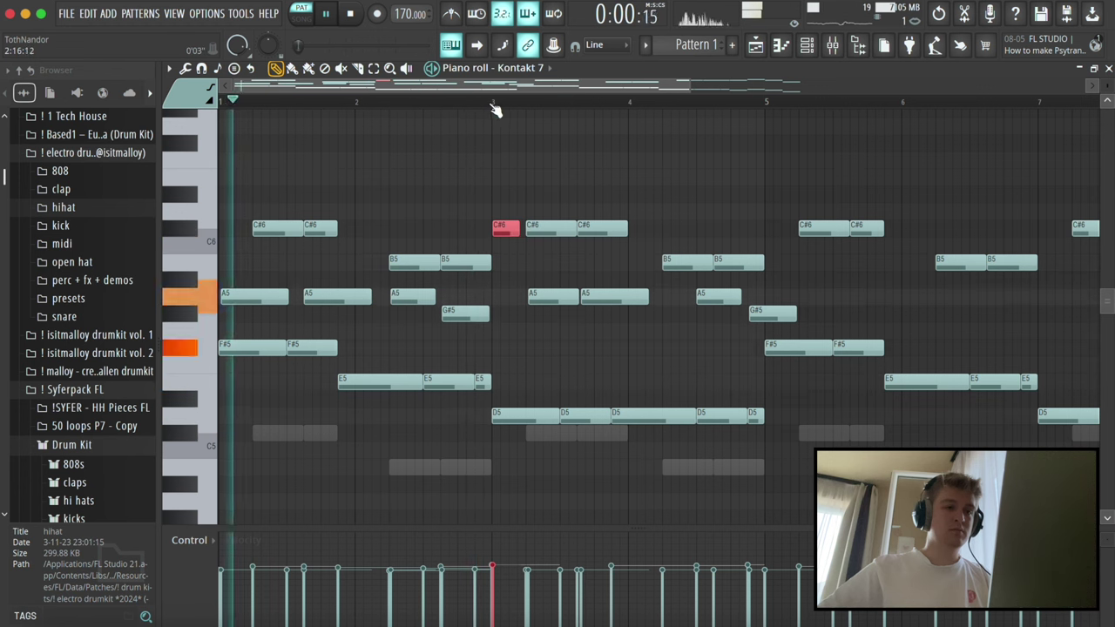
{"action": "left_click_drag", "start_coordinate": [519, 230], "coordinate": [525, 231]}
{"action": "key", "text": "space"}
{"action": "key", "text": "space"}
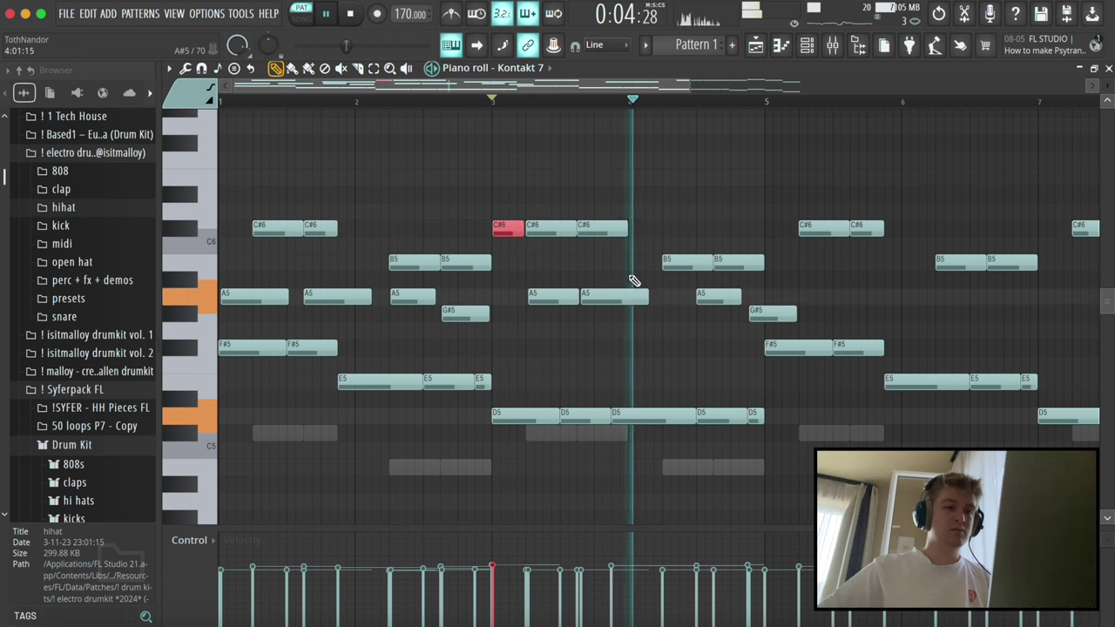
- Lengthen the second A5 of bar 3 to reach the first B5 in bar 4, checking it by playback
{"action": "key", "text": "space"}
{"action": "key", "text": "space"}
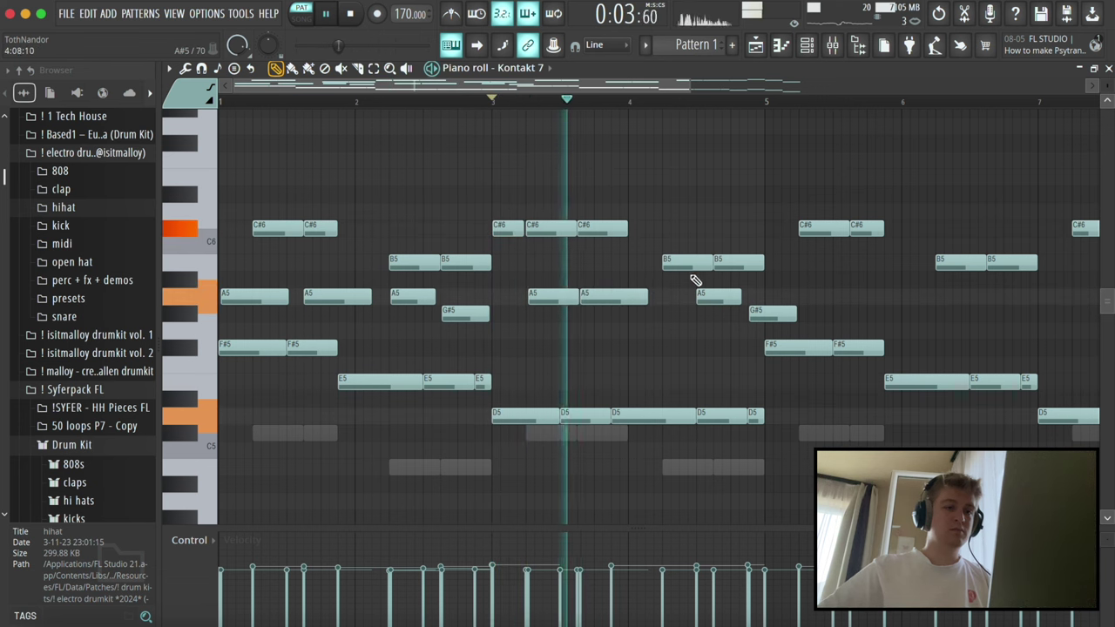
{"action": "left_click_drag", "start_coordinate": [648, 298], "coordinate": [660, 297]}
{"action": "key", "text": "space"}
{"action": "key", "text": "space"}
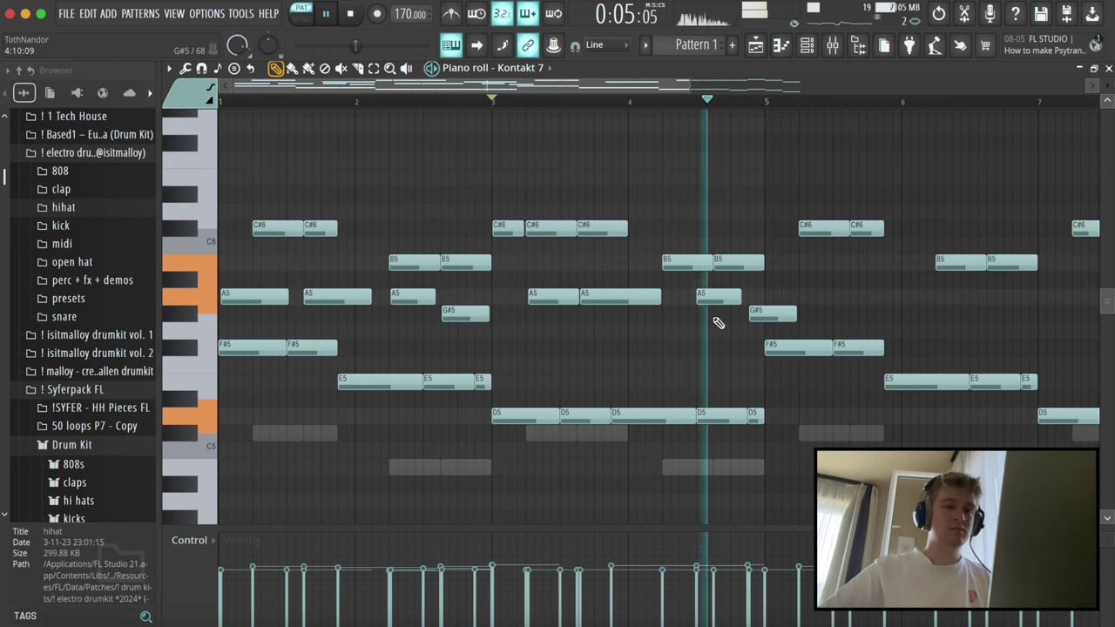
- Delete the G#5 at the end of bar 4 and move the preceding A5 to G#5 at about 4:11
{"action": "scroll", "coordinate": [698, 337], "scroll_direction": "down", "scroll_amount": 2}
{"action": "scroll", "coordinate": [698, 336], "scroll_direction": "down", "scroll_amount": 1}
{"action": "right_click", "coordinate": [571, 315]}
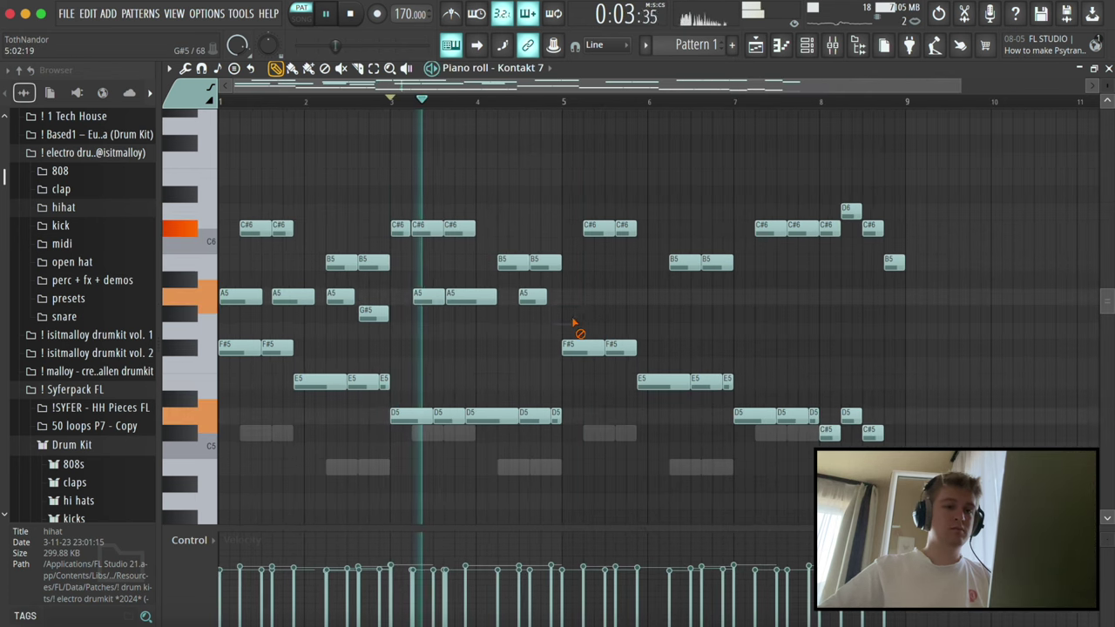
{"action": "mouse_move", "coordinate": [534, 302]}
{"action": "left_mouse_down"}
{"action": "mouse_move", "coordinate": [550, 336]}
{"action": "mouse_move", "coordinate": [550, 309]}
{"action": "left_mouse_up"}
{"action": "key", "text": "space"}
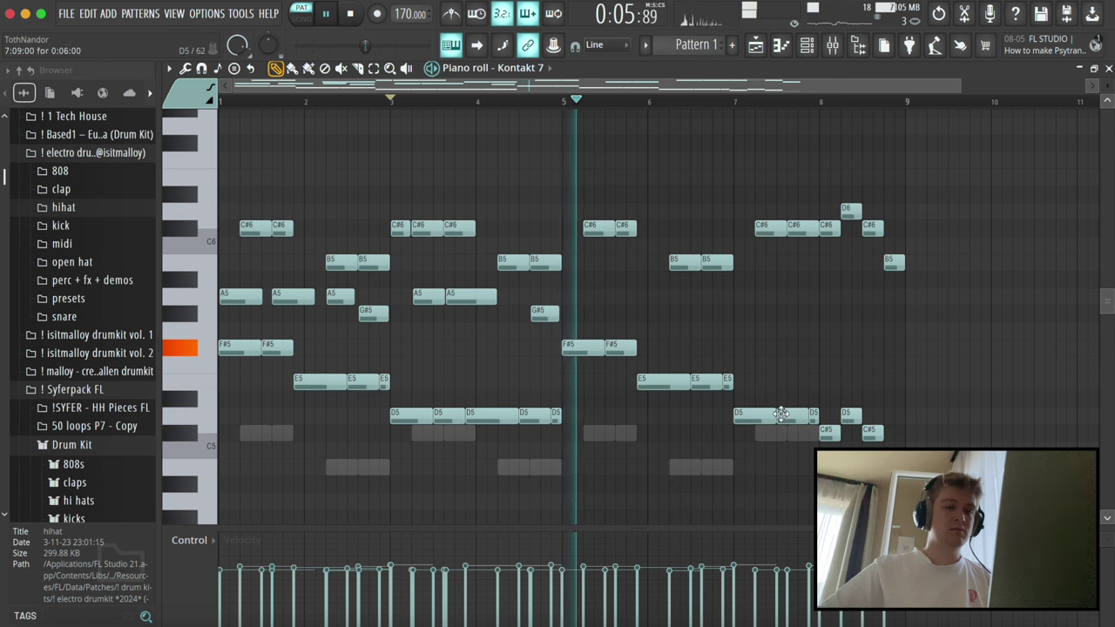
- Copy the middle voice's A5 and G#5 notes from bars 1–2 into bars 5–6 and play the pattern
{"action": "left_click_drag", "start_coordinate": [387, 328], "coordinate": [581, 297]}
{"action": "key", "text": "space"}
{"action": "key", "text": "space"}
{"action": "left_click", "coordinate": [546, 299], "text": "super"}
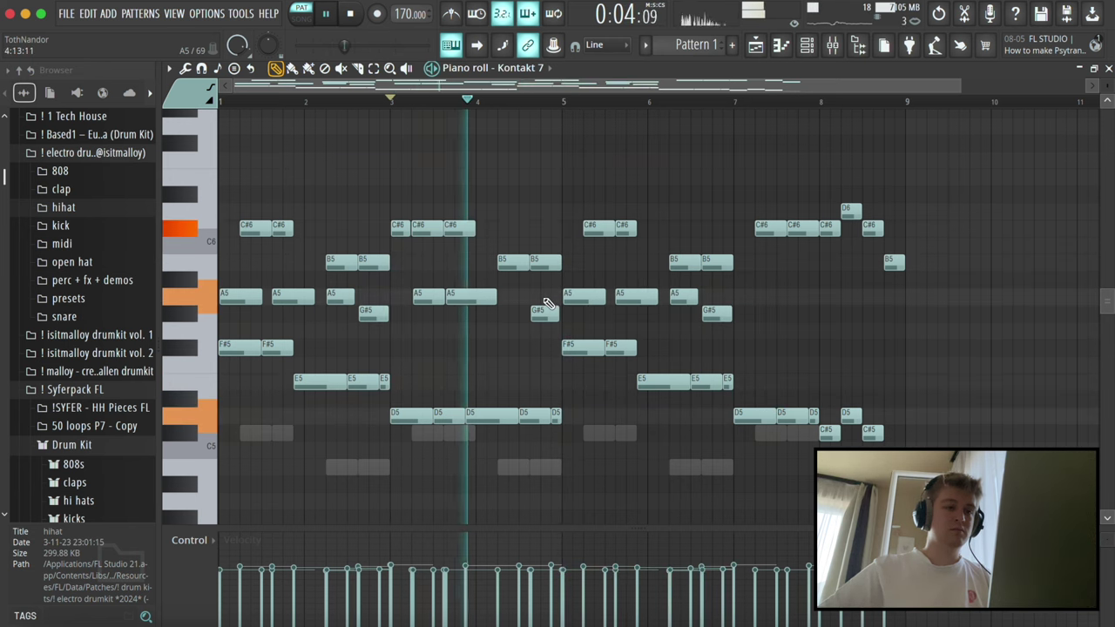
- Replay from bar 3, try the middle-voice note at 4:11 on F#5, and delete it
{"action": "key", "text": "space"}
{"action": "key", "text": "space"}
{"action": "left_click_drag", "start_coordinate": [543, 314], "coordinate": [544, 351]}
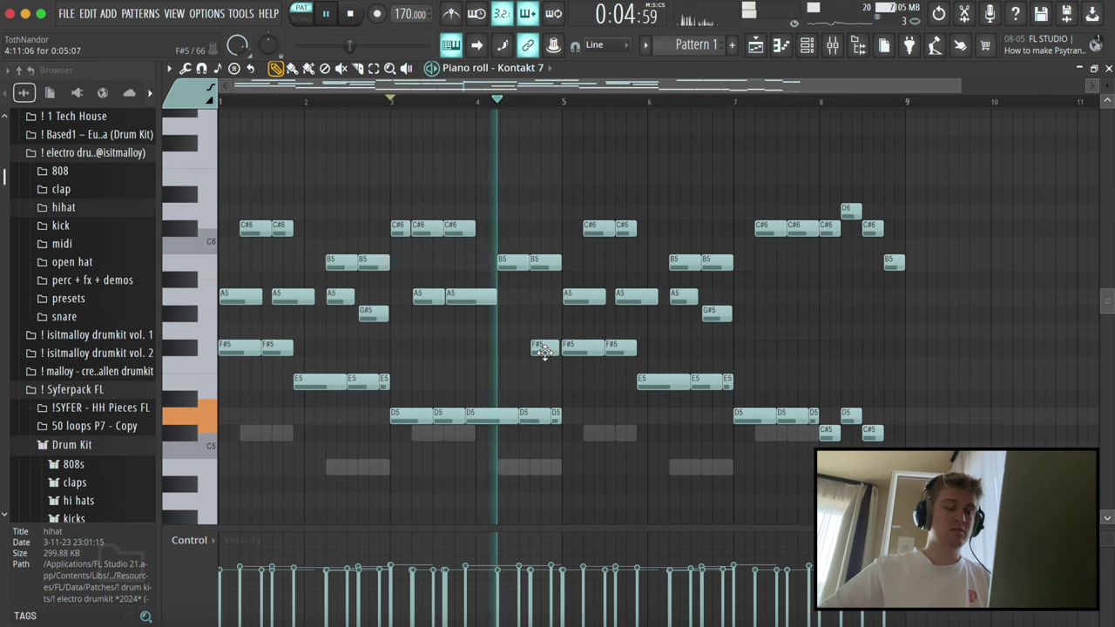
{"action": "right_click", "coordinate": [546, 352]}
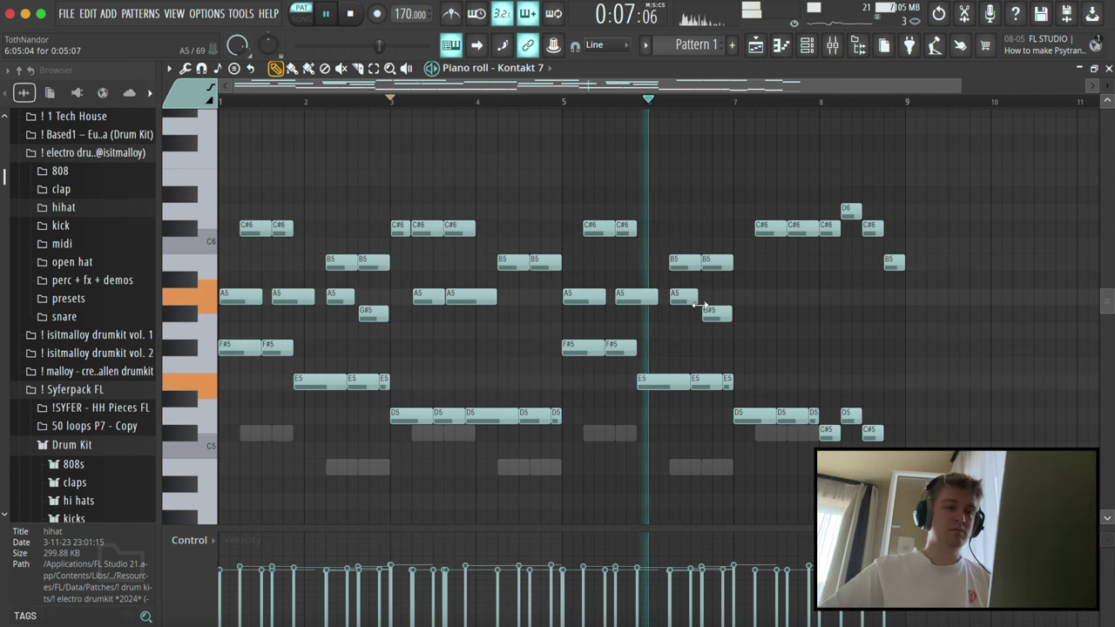
{"action": "left_click", "coordinate": [742, 298]}
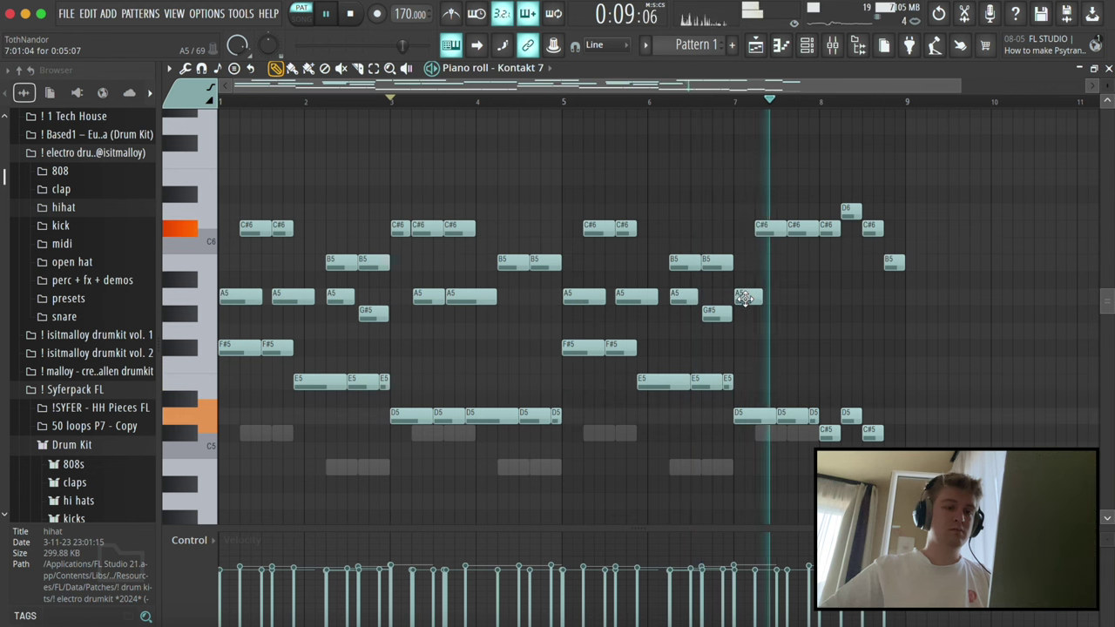
{"action": "key", "text": "space"}
{"action": "key", "text": "space"}
{"action": "right_click", "coordinate": [755, 302]}
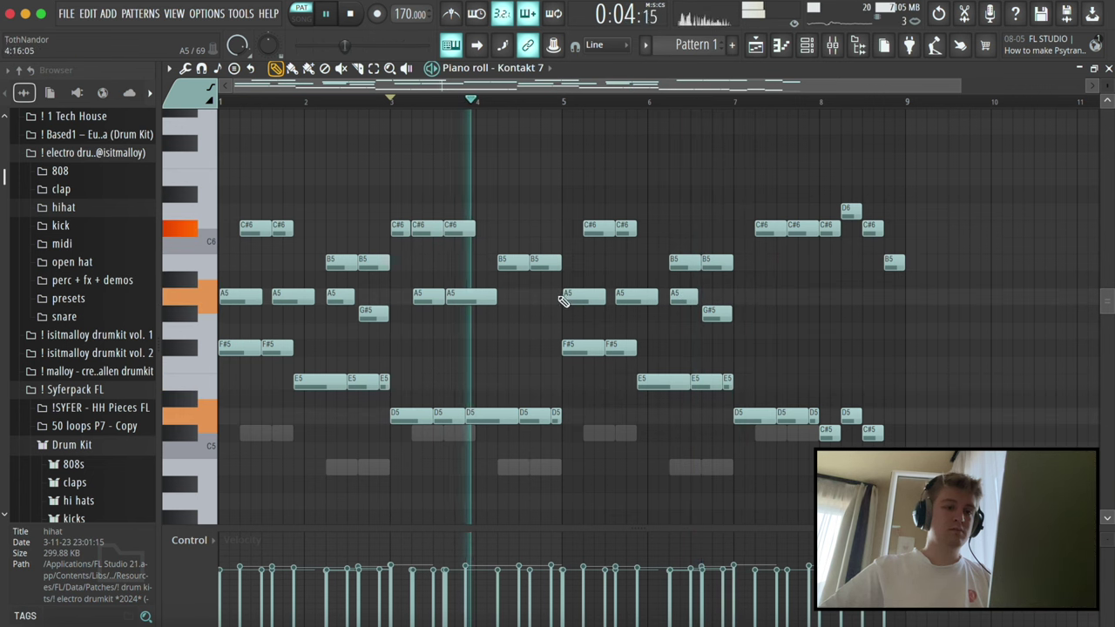
- Add a half-bar A5 at the start of bar 7 and a shorter A5 from about 7:11 to bar 8
{"action": "left_click_drag", "start_coordinate": [604, 298], "coordinate": [625, 298]}
{"action": "left_click", "coordinate": [749, 298]}
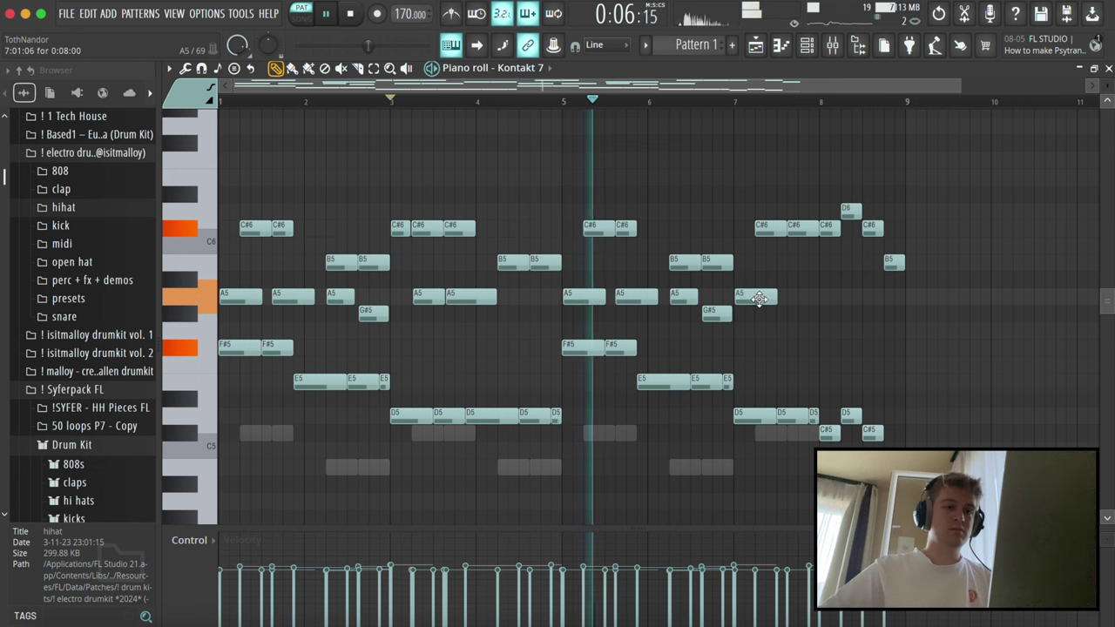
{"action": "left_click", "coordinate": [735, 102]}
{"action": "key", "text": "space"}
{"action": "key", "text": "space"}
{"action": "left_click", "coordinate": [798, 299]}
{"action": "left_click_drag", "start_coordinate": [807, 299], "coordinate": [821, 296]}
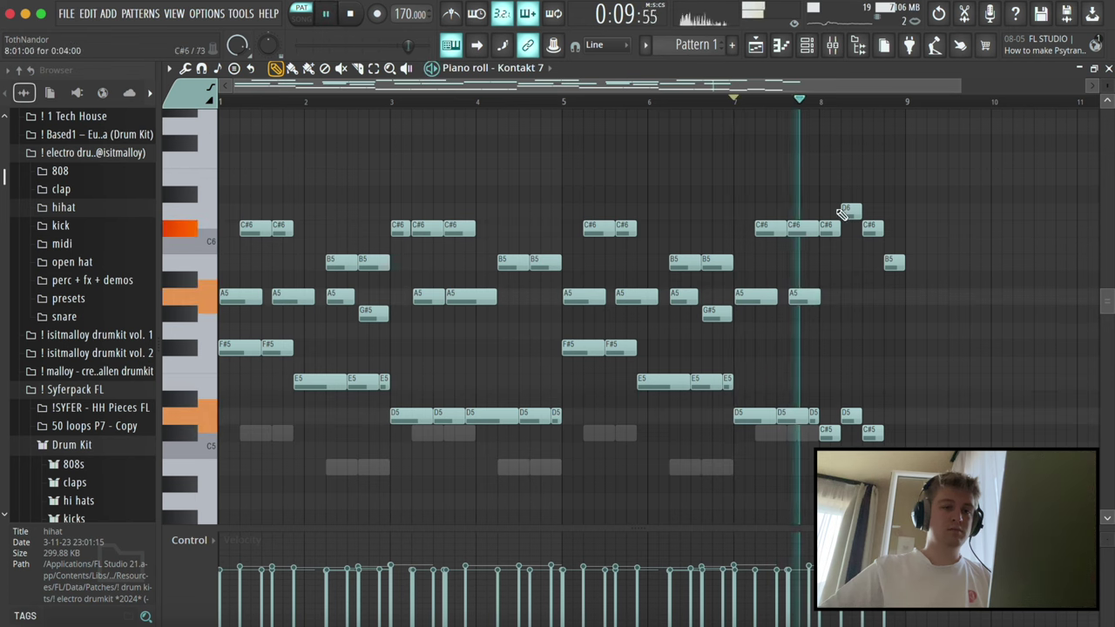
{"action": "left_click_drag", "start_coordinate": [830, 201], "coordinate": [901, 282]}
{"action": "scroll", "coordinate": [891, 287], "scroll_direction": "up", "scroll_amount": 5}
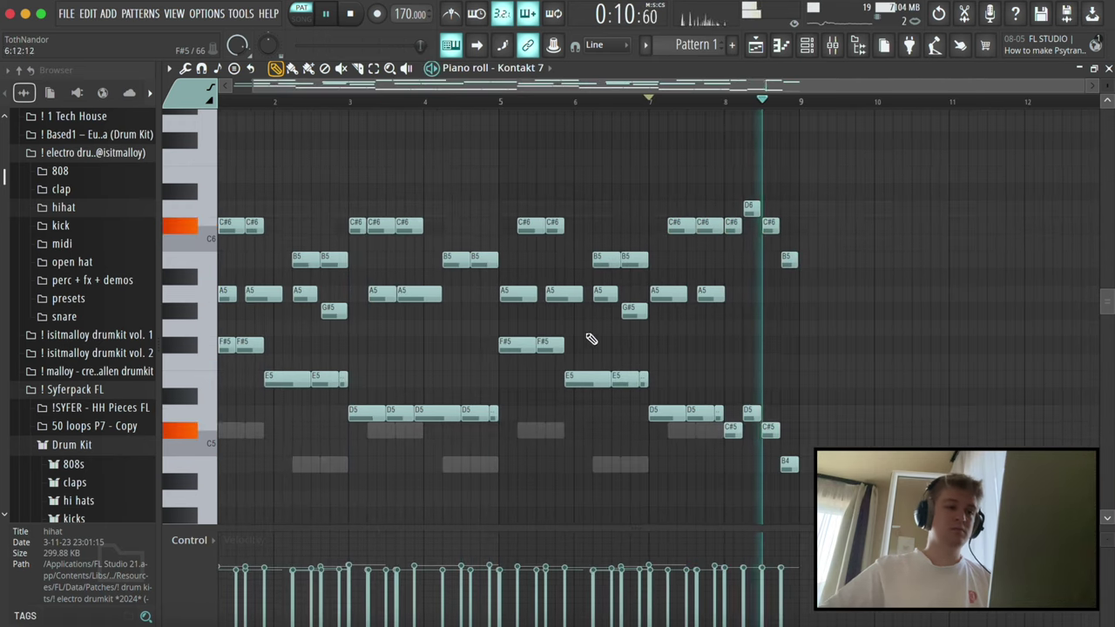
{"action": "scroll", "coordinate": [405, 315], "scroll_direction": "down", "scroll_amount": 4}
{"action": "left_click", "coordinate": [235, 243], "text": "shift+super"}
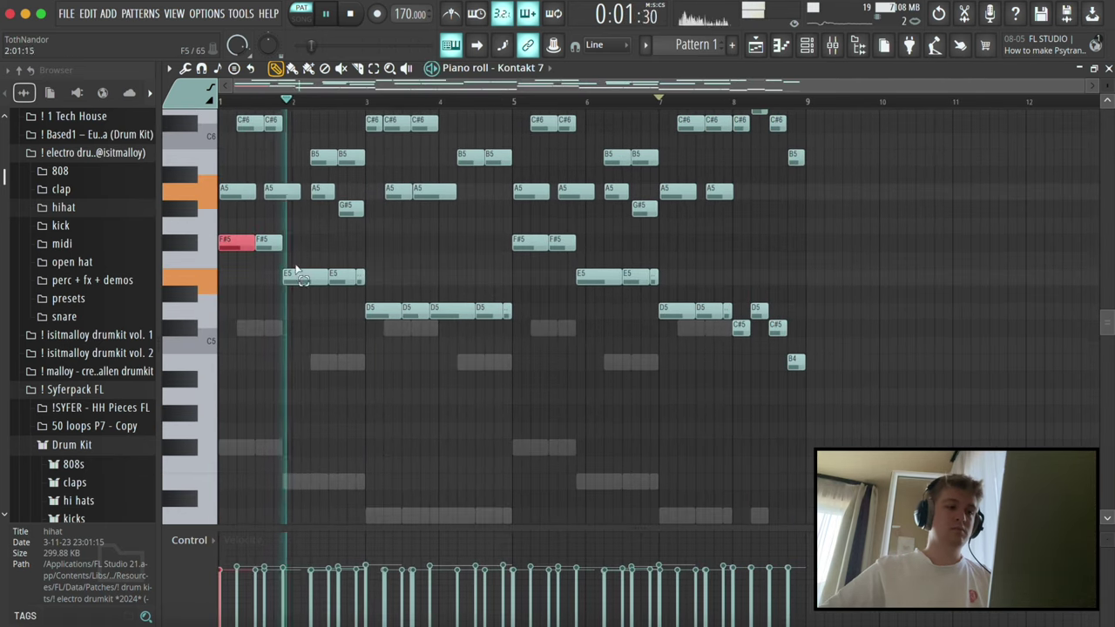
{"action": "left_click", "coordinate": [300, 277], "text": "shift+super"}
{"action": "left_click", "coordinate": [380, 311], "text": "shift+super"}
{"action": "left_click", "coordinate": [533, 243], "text": "shift+super"}
{"action": "left_click", "coordinate": [593, 277], "text": "shift+super"}
{"action": "left_click", "coordinate": [665, 312], "text": "shift+super"}
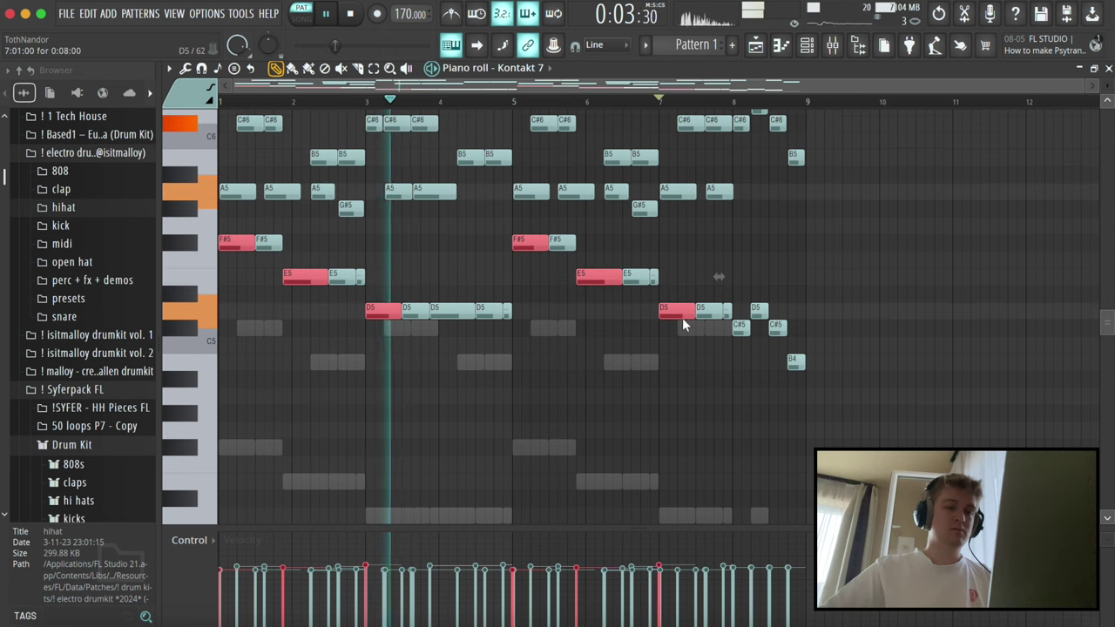
{"action": "key", "text": "super+a"}
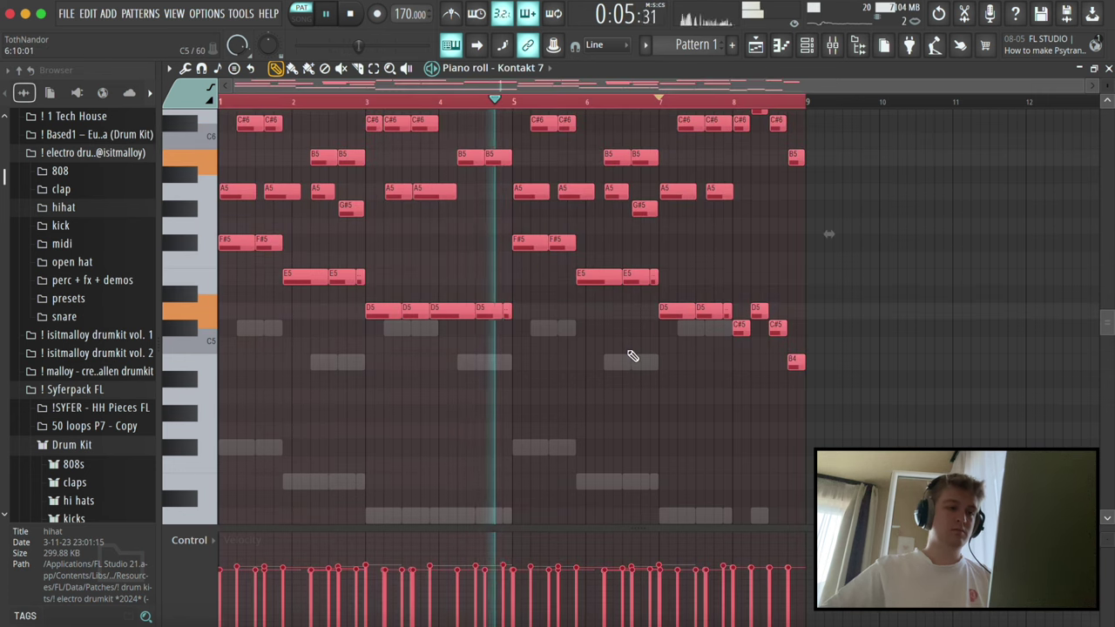
{"action": "key", "text": "super+d"}
- Duplicate the first F#5, E5 and D5 of each lower-line phrase one octave down, keeping their positions in bars 1–3 and 5–7
{"action": "left_click", "coordinate": [236, 243], "text": "shift+super"}
{"action": "left_click", "coordinate": [299, 277], "text": "shift+super"}
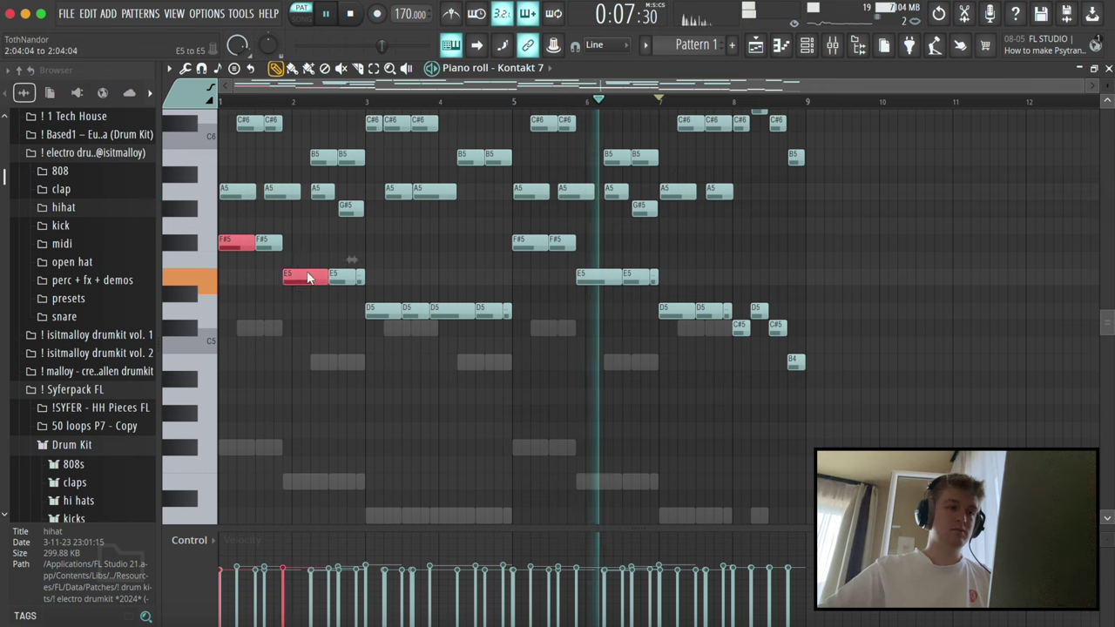
{"action": "left_click", "coordinate": [380, 311], "text": "shift+super"}
{"action": "left_click", "coordinate": [532, 243], "text": "shift+super"}
{"action": "left_click", "coordinate": [593, 277], "text": "shift+super"}
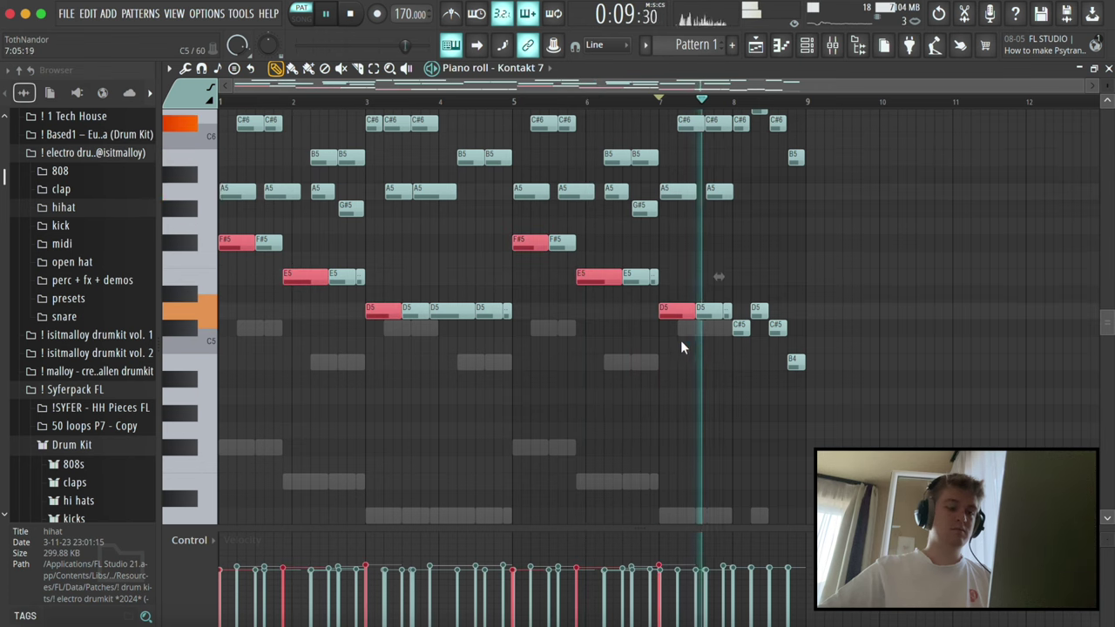
{"action": "key", "text": "super+b"}
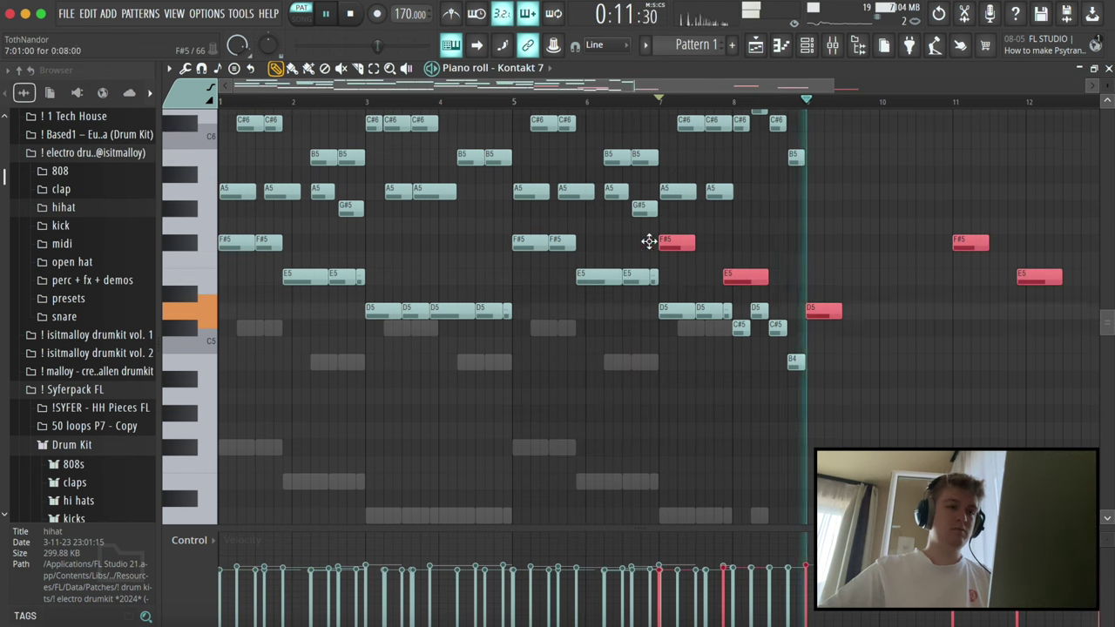
{"action": "left_click_drag", "start_coordinate": [660, 242], "coordinate": [50, 249]}
{"action": "key", "text": "super+Down"}
{"action": "scroll", "coordinate": [370, 413], "scroll_direction": "down", "scroll_amount": 3}
{"action": "left_click_drag", "start_coordinate": [739, 435], "coordinate": [141, 311]}
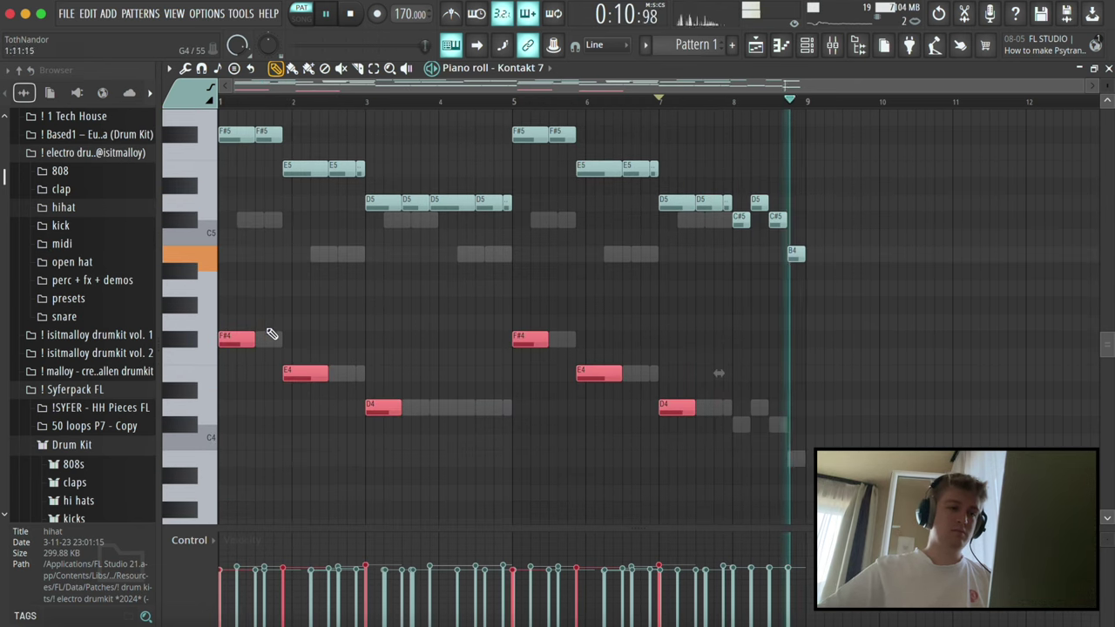
- Stretch the F#4, E4 and D4 bass notes to fill the gaps between them, and add a C#4 spanning bar 8
{"action": "left_click_drag", "start_coordinate": [256, 340], "coordinate": [294, 339]}
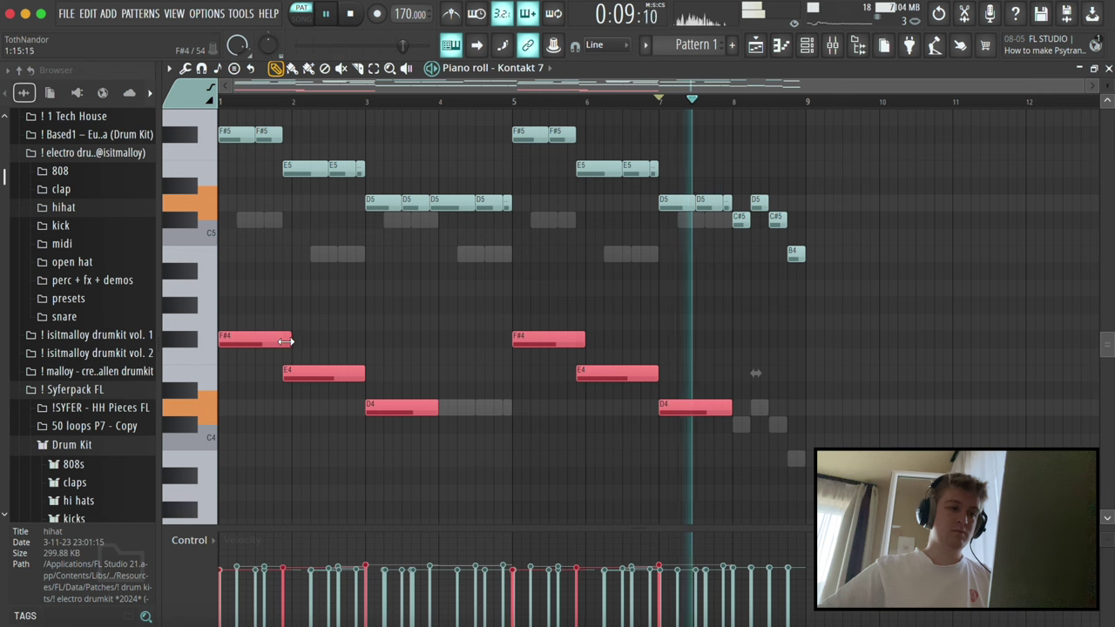
{"action": "left_click", "coordinate": [321, 356]}
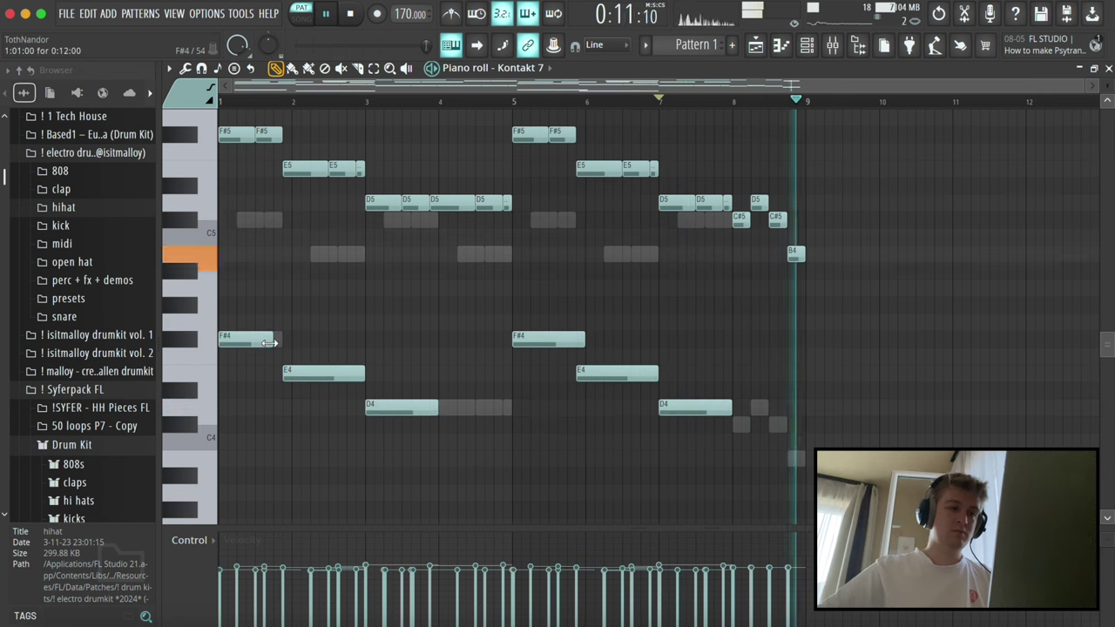
{"action": "left_click_drag", "start_coordinate": [431, 409], "coordinate": [517, 407]}
{"action": "left_click_drag", "start_coordinate": [578, 344], "coordinate": [567, 344]}
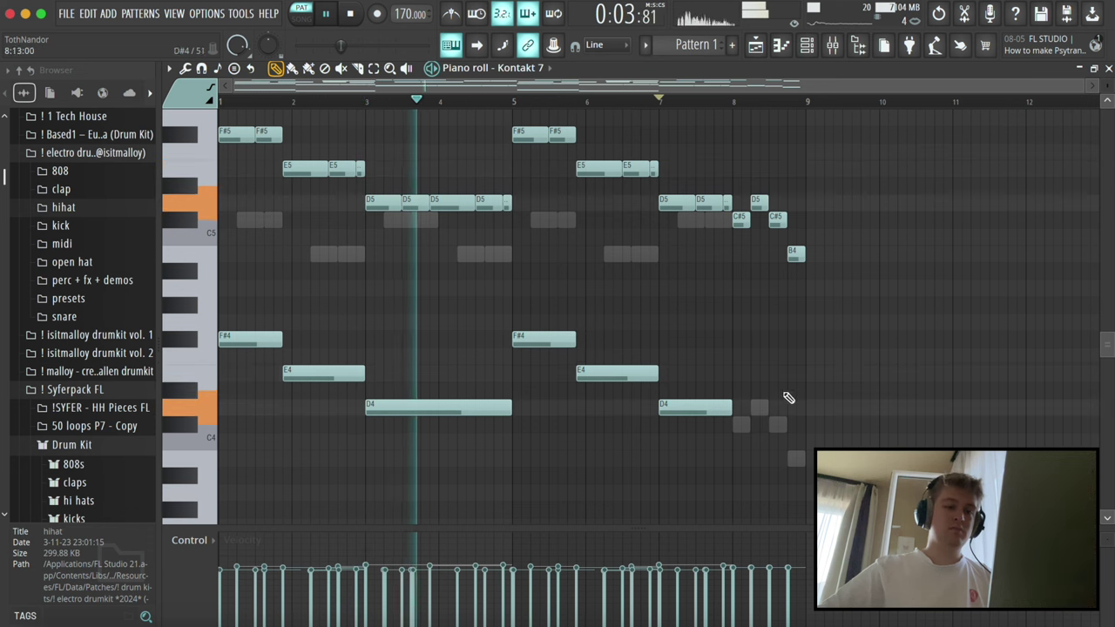
{"action": "left_click", "coordinate": [739, 424]}
{"action": "left_click_drag", "start_coordinate": [795, 426], "coordinate": [805, 426]}
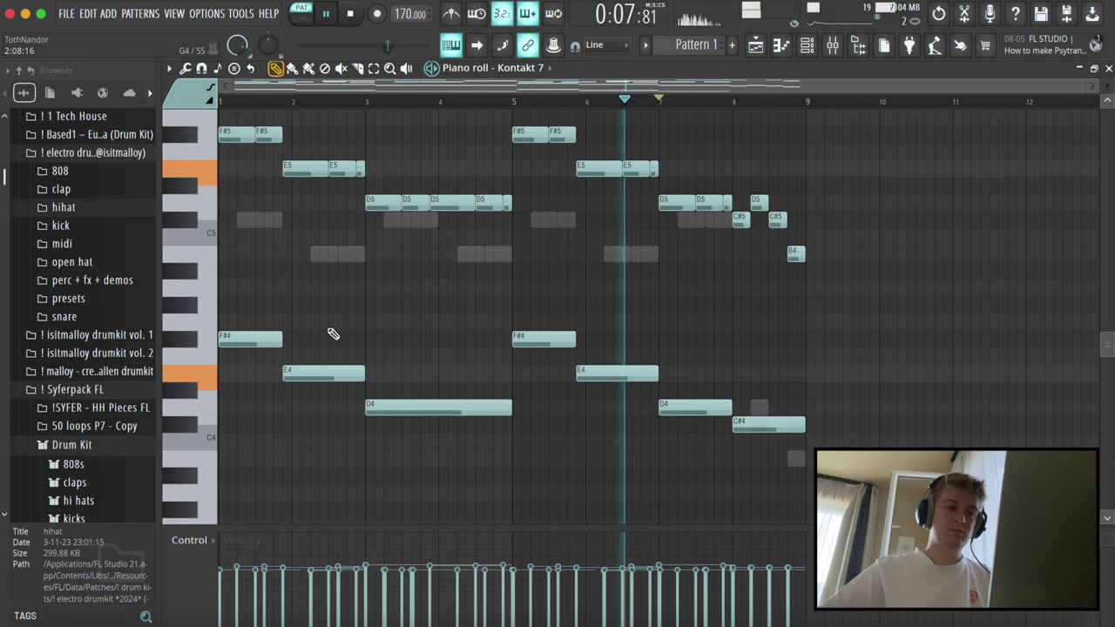
- Slightly lower the velocity of all Kontakt 7 notes, play from about 7:15, and close the piano roll
{"action": "key", "text": "ctrl+a"}
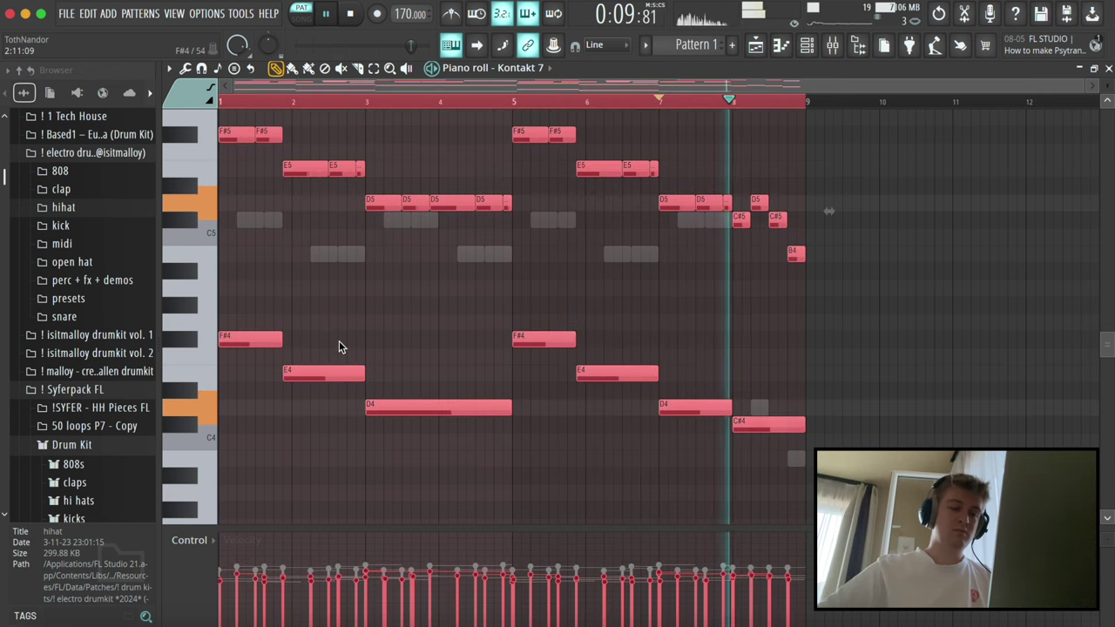
{"action": "key", "text": "ctrl+d"}
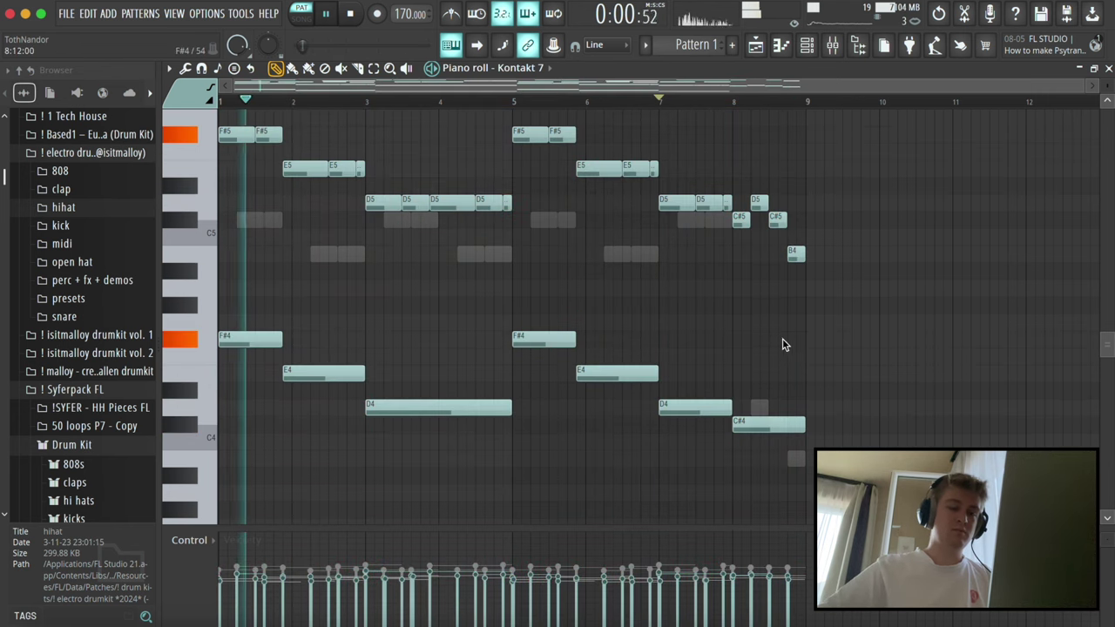
{"action": "left_click", "coordinate": [732, 103]}
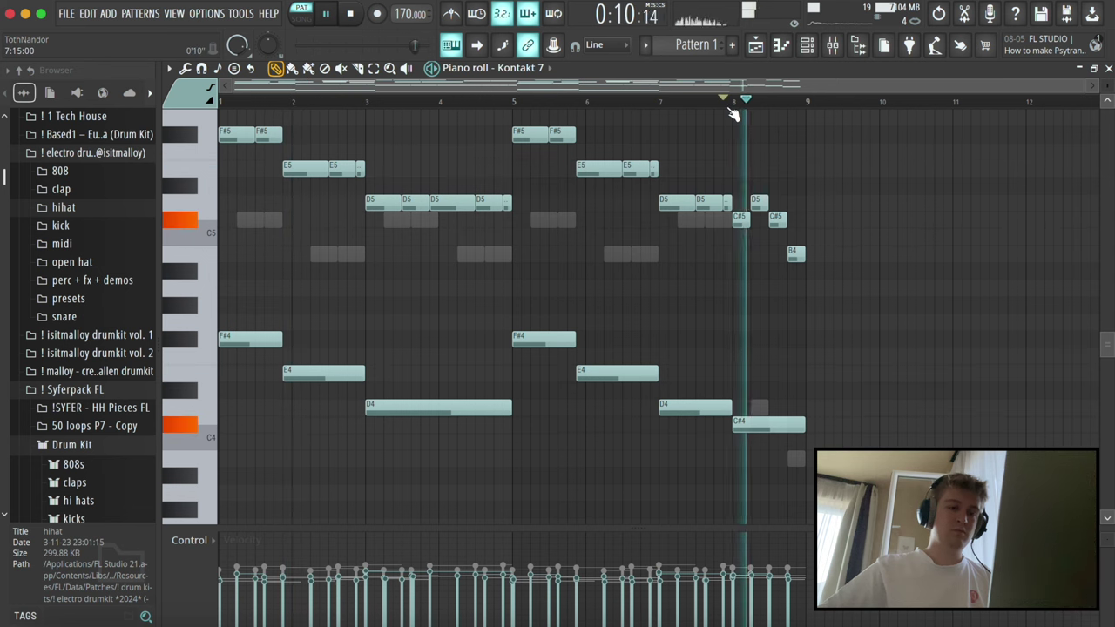
{"action": "key", "text": "Escape"}
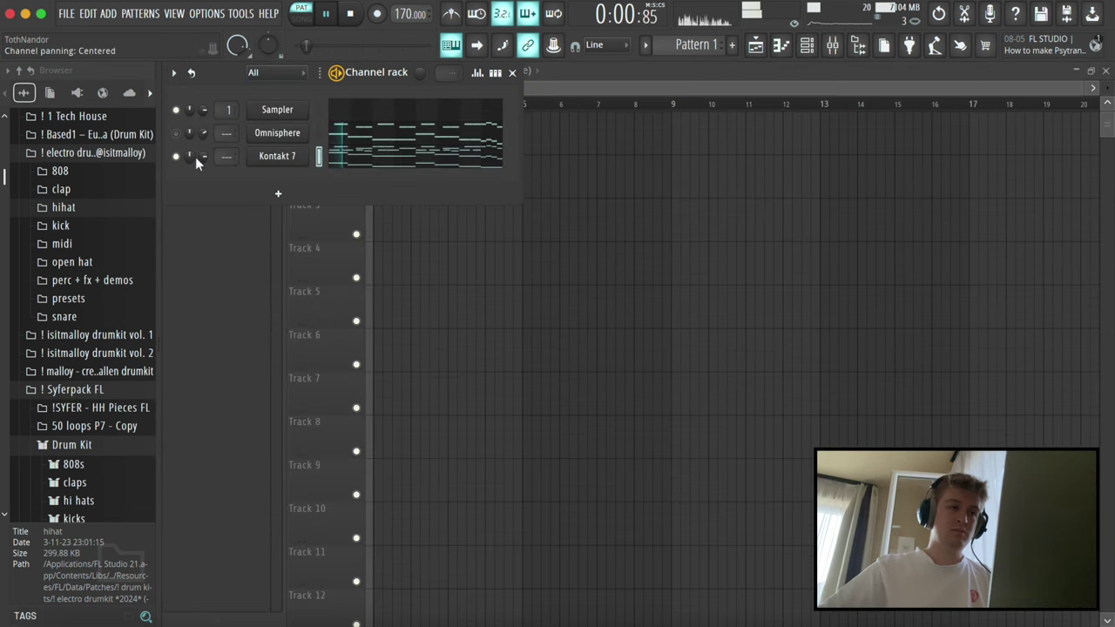
- Add a Nexus instrument channel and close its plugin window
{"action": "left_click", "coordinate": [278, 194]}
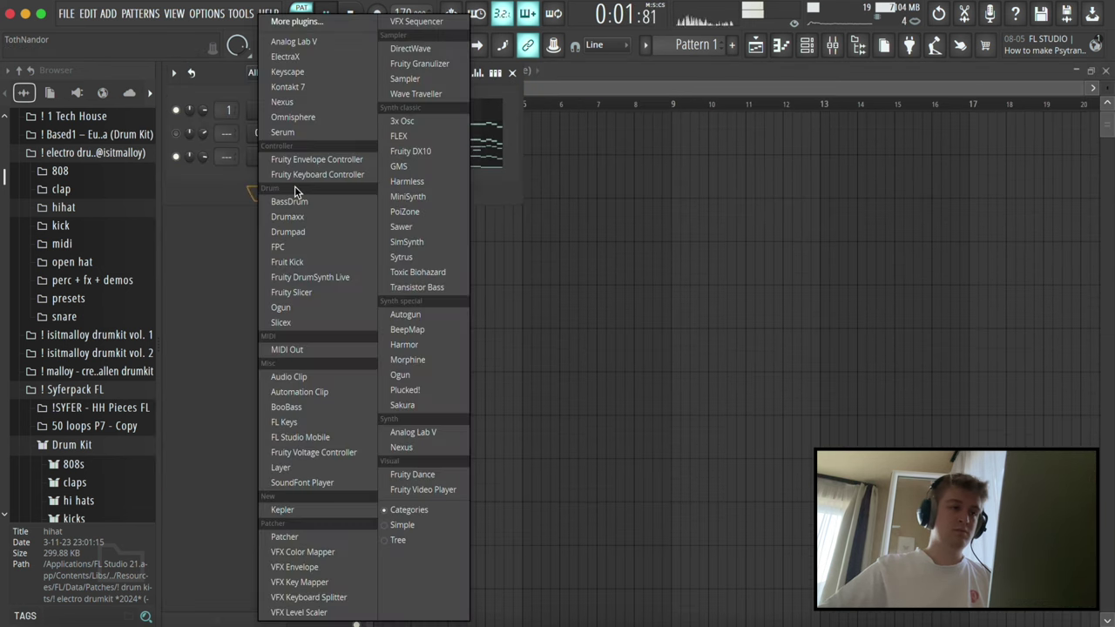
{"action": "left_click", "coordinate": [294, 107]}
{"action": "key", "text": "Escape"}
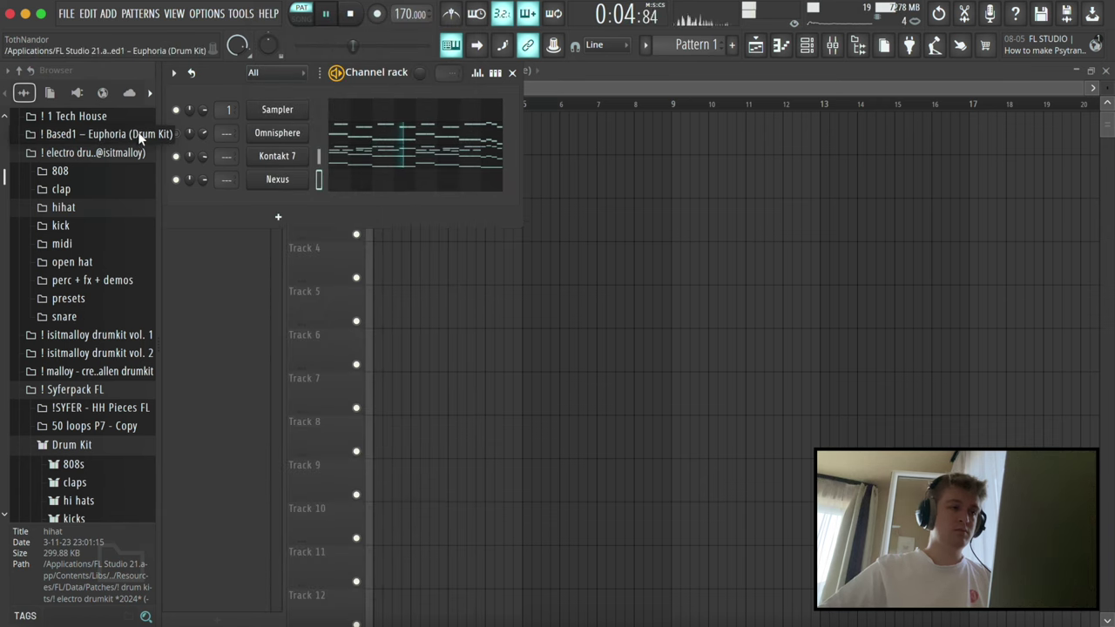
- Mute Kontakt 7, stop playback, and copy the Omnisphere notes into the Nexus channel
{"action": "left_click", "coordinate": [359, 133]}
{"action": "key", "text": "Escape"}
{"action": "left_click", "coordinate": [176, 134]}
{"action": "key", "text": "space"}
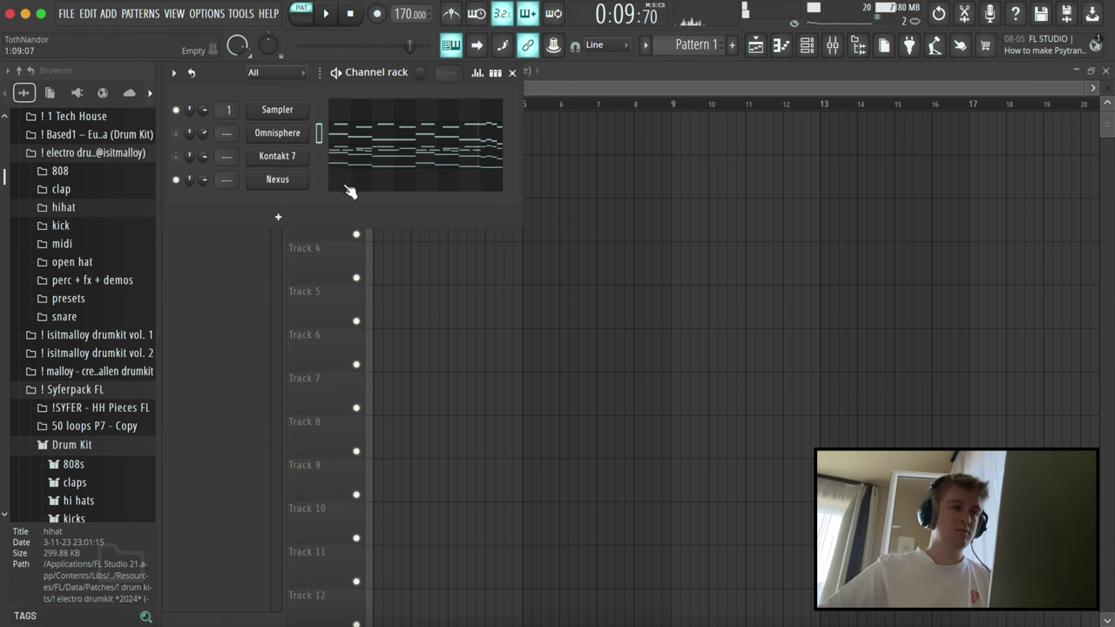
{"action": "left_click", "coordinate": [345, 190]}
{"action": "key", "text": "ctrl+v"}
{"action": "left_click", "coordinate": [254, 103]}
{"action": "key", "text": "Escape"}
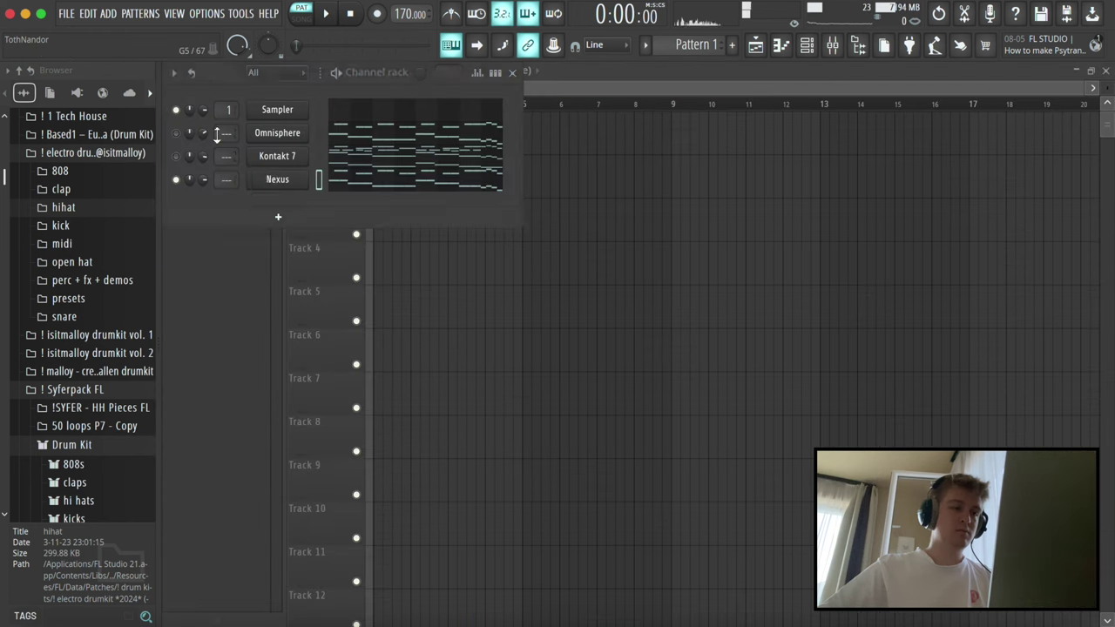
- Filter the Nexus presets to the Synth category and audition Calling Mars
{"action": "left_click", "coordinate": [269, 177]}
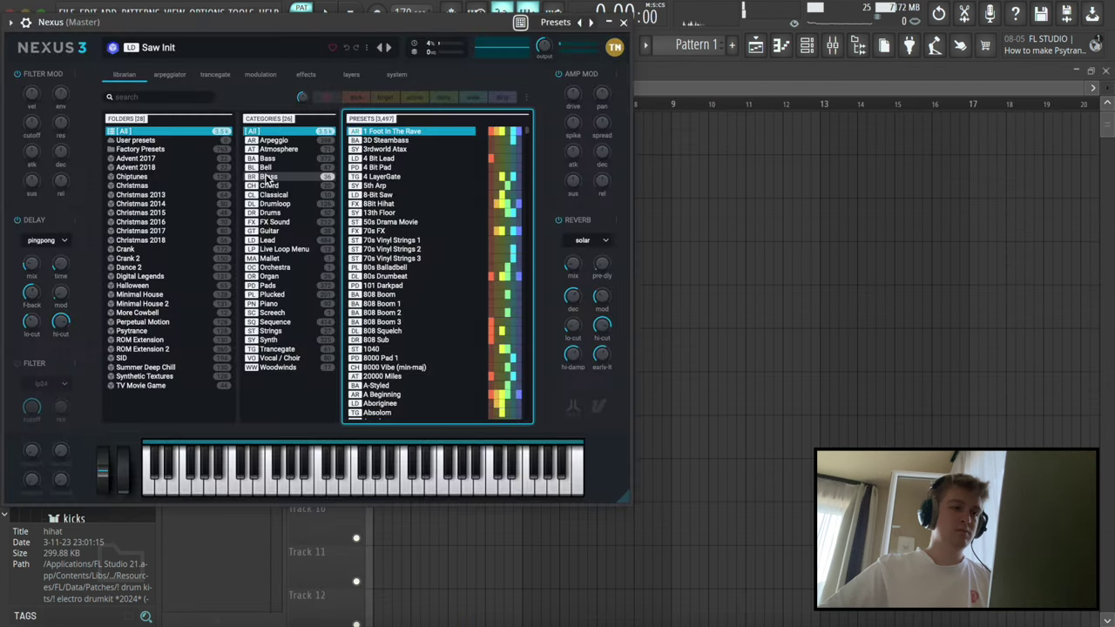
{"action": "left_click", "coordinate": [270, 339]}
{"action": "left_click", "coordinate": [397, 368]}
{"action": "scroll", "coordinate": [398, 370], "scroll_direction": "down", "scroll_amount": 3}
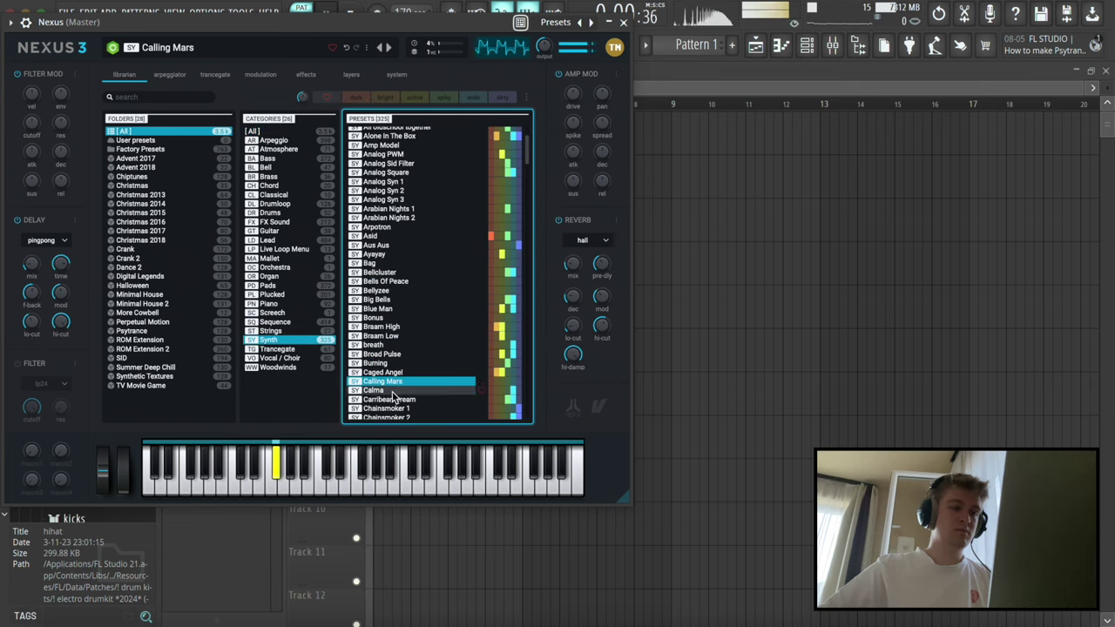
- Transpose the Nexus notes up one octave, restart playback and reopen the Nexus plugin window
{"action": "key", "text": "Escape"}
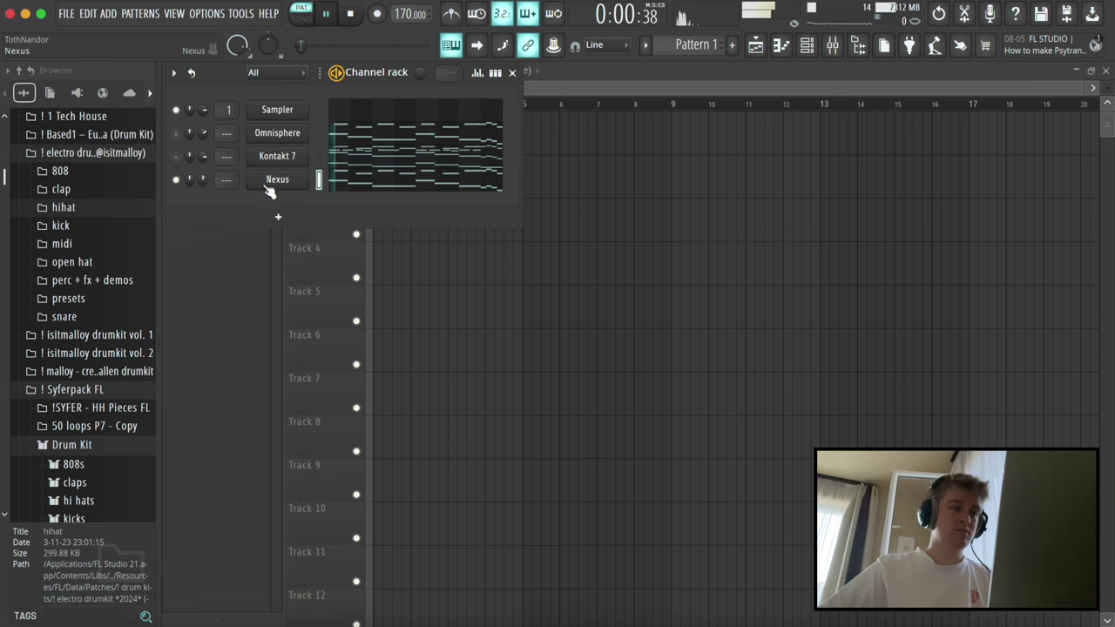
{"action": "left_click", "coordinate": [272, 186]}
{"action": "key", "text": "Escape"}
{"action": "left_click", "coordinate": [357, 187]}
{"action": "key", "text": "space"}
{"action": "scroll", "coordinate": [357, 187], "scroll_direction": "down", "scroll_amount": 3}
{"action": "scroll", "coordinate": [357, 187], "scroll_direction": "up", "scroll_amount": 1}
{"action": "key", "text": "space"}
{"action": "key", "text": "Escape"}
{"action": "left_click", "coordinate": [294, 183]}
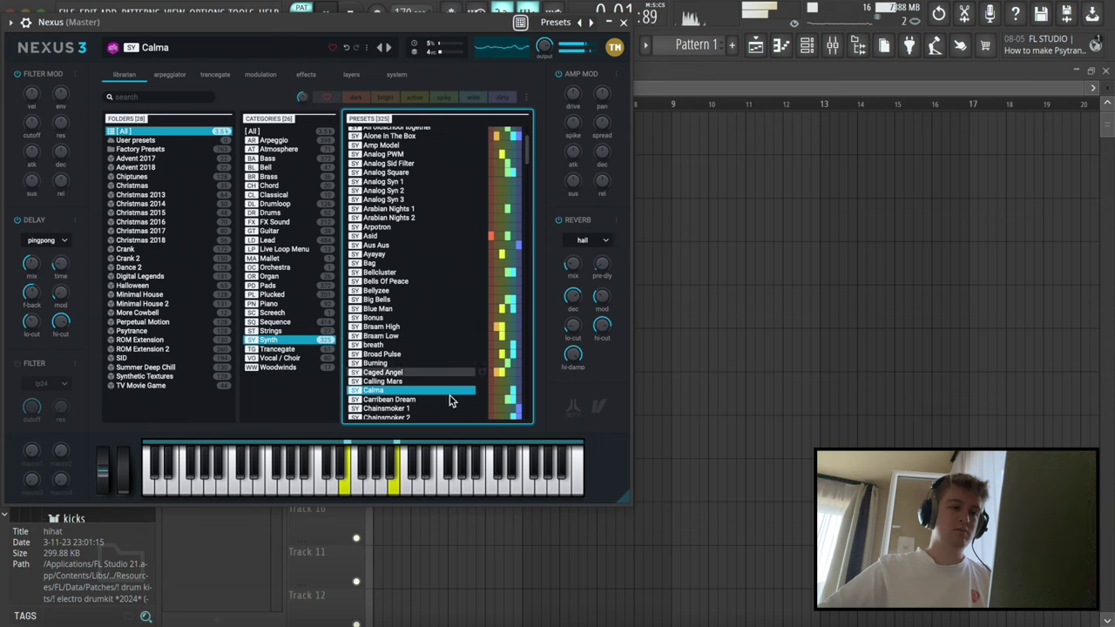
- Audition Nexus Synth presets from Calma and Chainsmoker 1 through Chameo to Chillzone 2
{"action": "scroll", "coordinate": [454, 388], "scroll_direction": "down", "scroll_amount": 1}
{"action": "scroll", "coordinate": [416, 386], "scroll_direction": "down", "scroll_amount": 1}
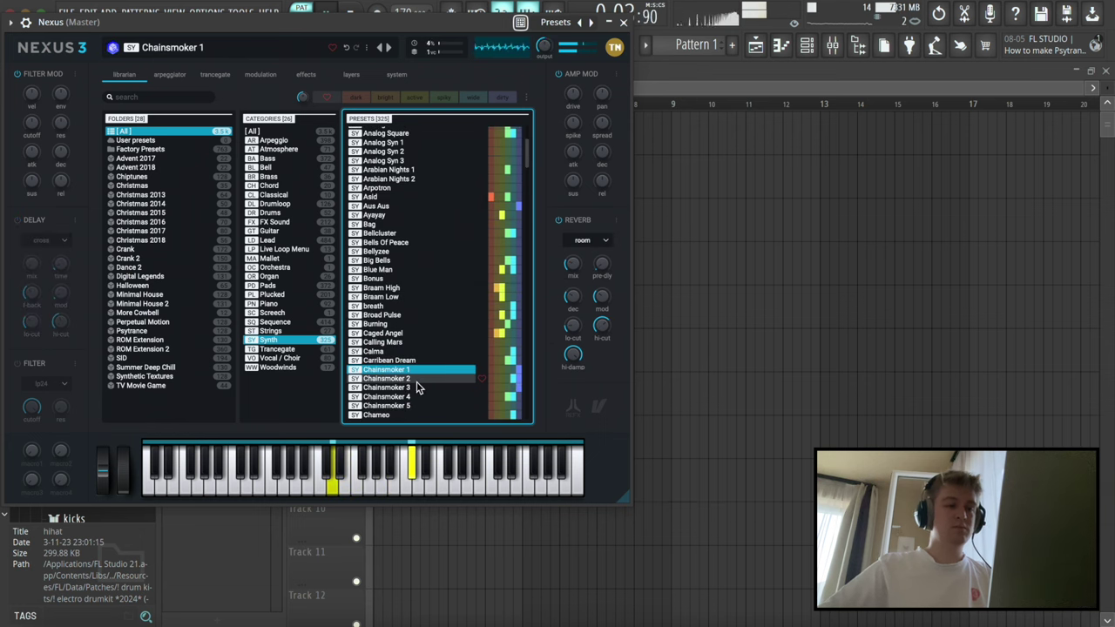
{"action": "left_click", "coordinate": [417, 381]}
{"action": "scroll", "coordinate": [416, 383], "scroll_direction": "down", "scroll_amount": 1}
{"action": "left_click", "coordinate": [399, 392]}
{"action": "scroll", "coordinate": [401, 389], "scroll_direction": "down", "scroll_amount": 3}
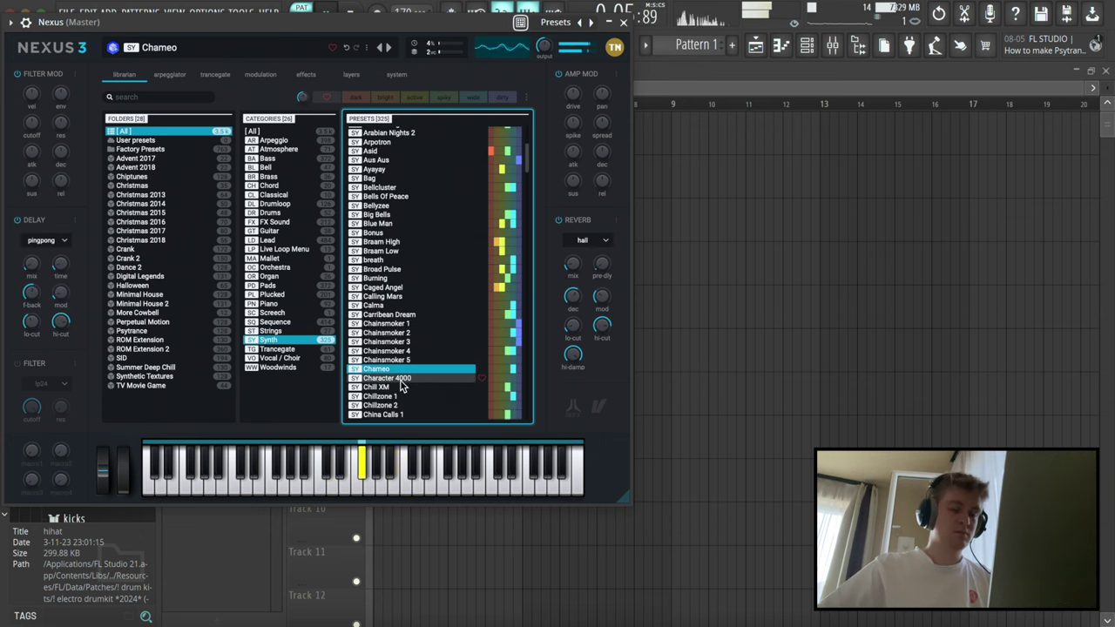
{"action": "scroll", "coordinate": [401, 386], "scroll_direction": "down", "scroll_amount": 4}
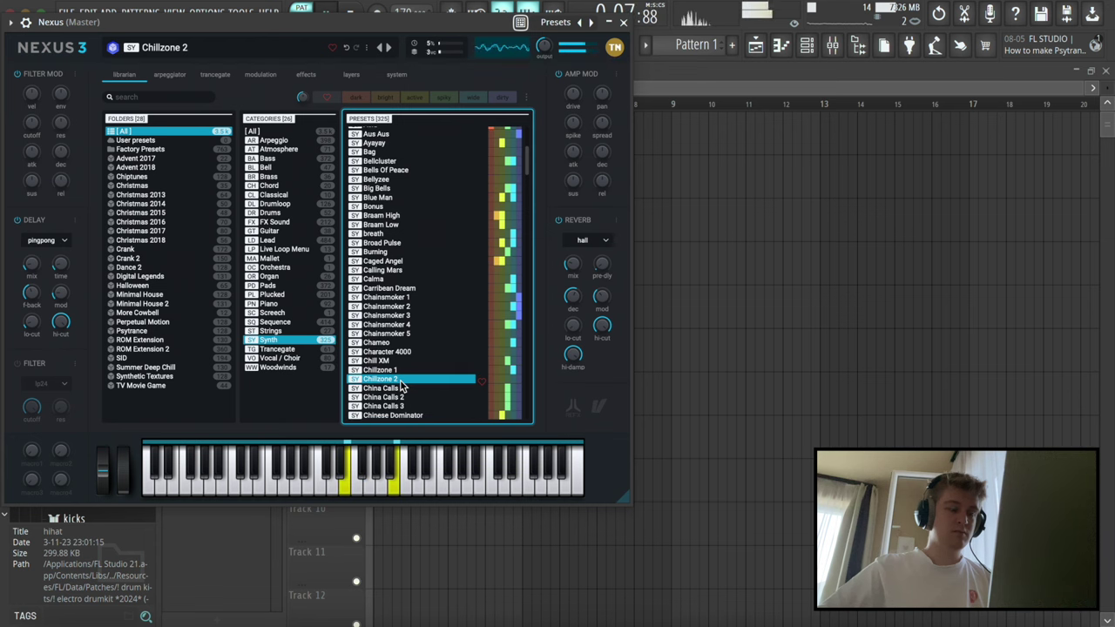
- Audition further Synth presets such as Commandos Chords and Con Bass, load Convergence, and close the Nexus window
{"action": "left_click", "coordinate": [401, 385]}
{"action": "scroll", "coordinate": [403, 385], "scroll_direction": "down", "scroll_amount": 1}
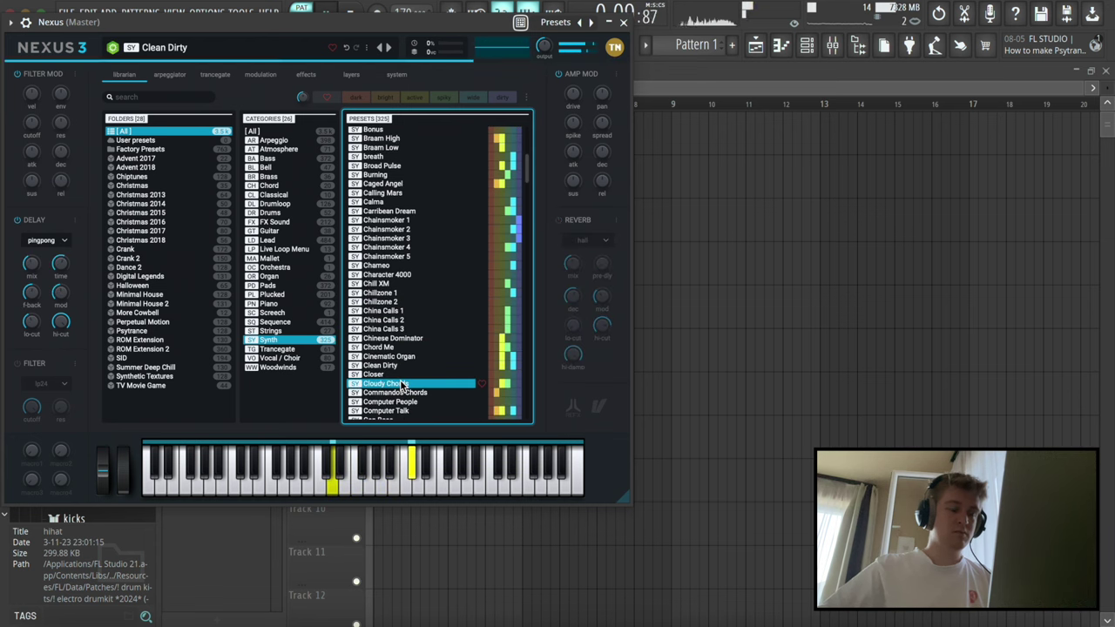
{"action": "scroll", "coordinate": [403, 385], "scroll_direction": "down", "scroll_amount": 1}
{"action": "scroll", "coordinate": [406, 373], "scroll_direction": "down", "scroll_amount": 1}
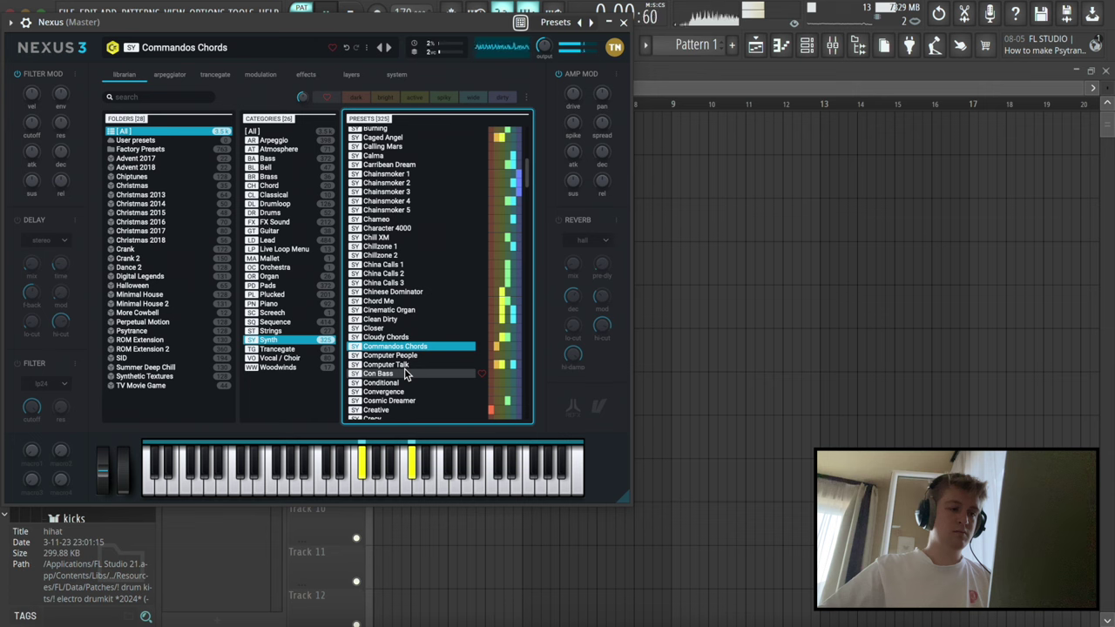
{"action": "scroll", "coordinate": [404, 368], "scroll_direction": "down", "scroll_amount": 1}
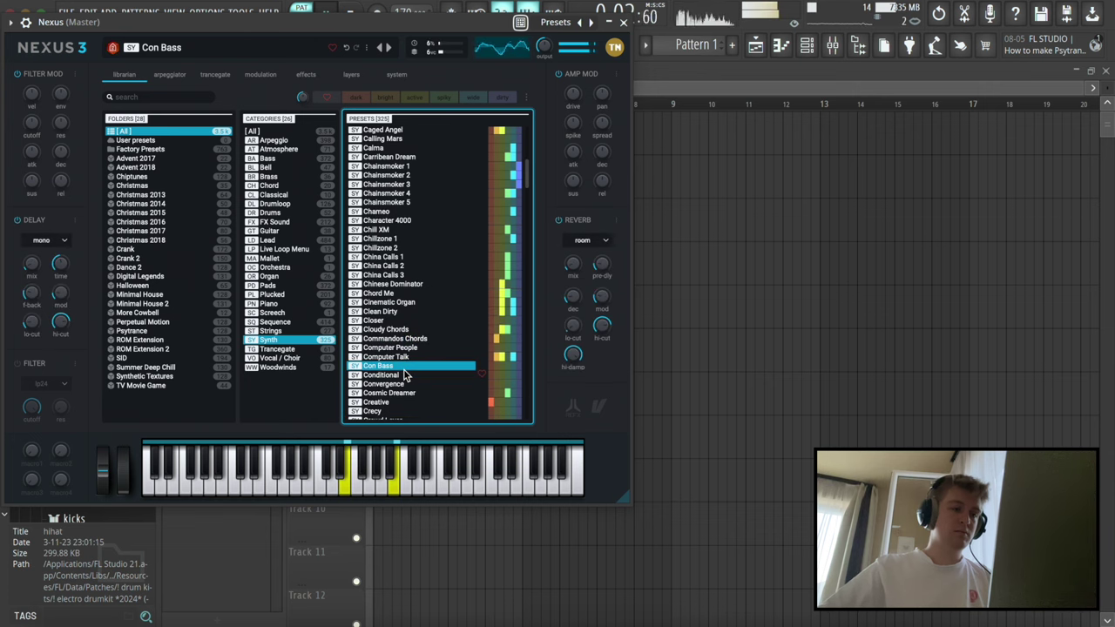
{"action": "scroll", "coordinate": [405, 377], "scroll_direction": "down", "scroll_amount": 1}
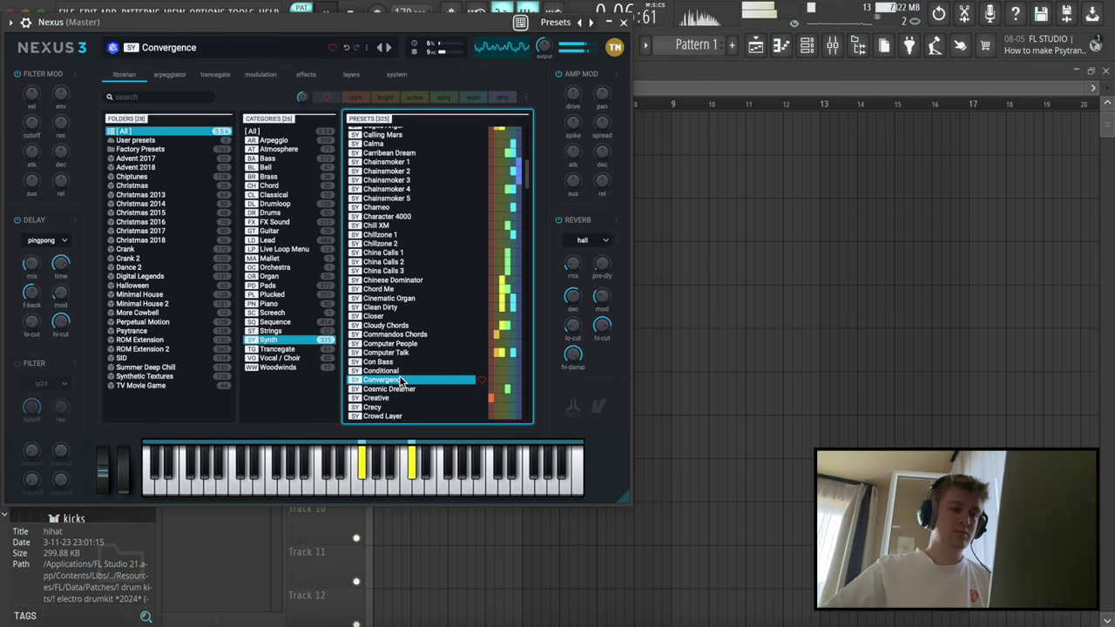
{"action": "scroll", "coordinate": [401, 381], "scroll_direction": "down", "scroll_amount": 4}
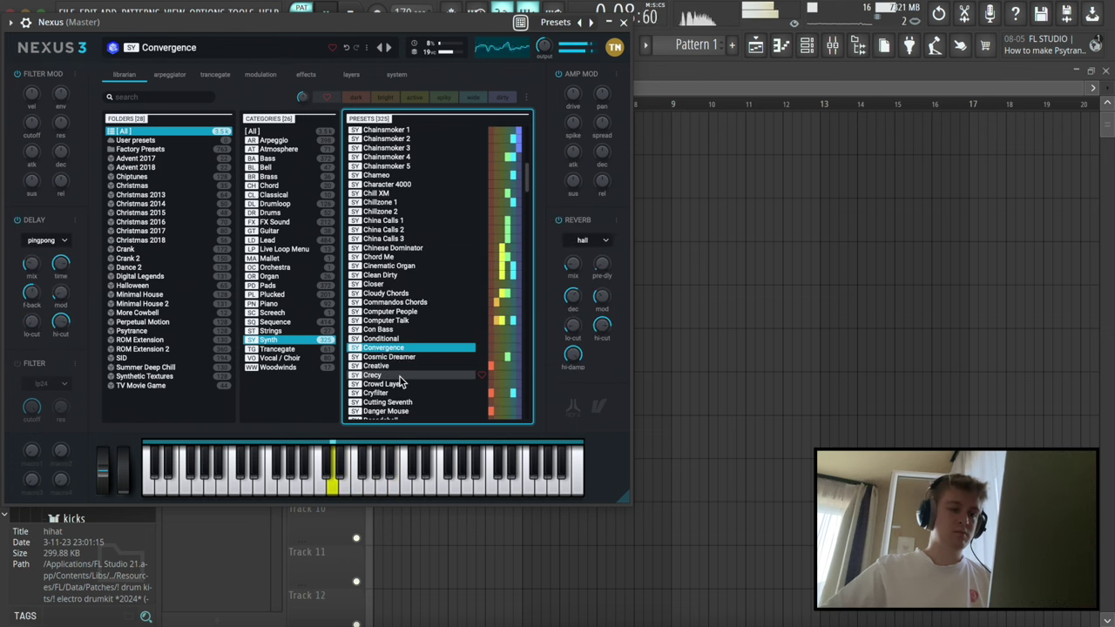
{"action": "left_click", "coordinate": [623, 22]}
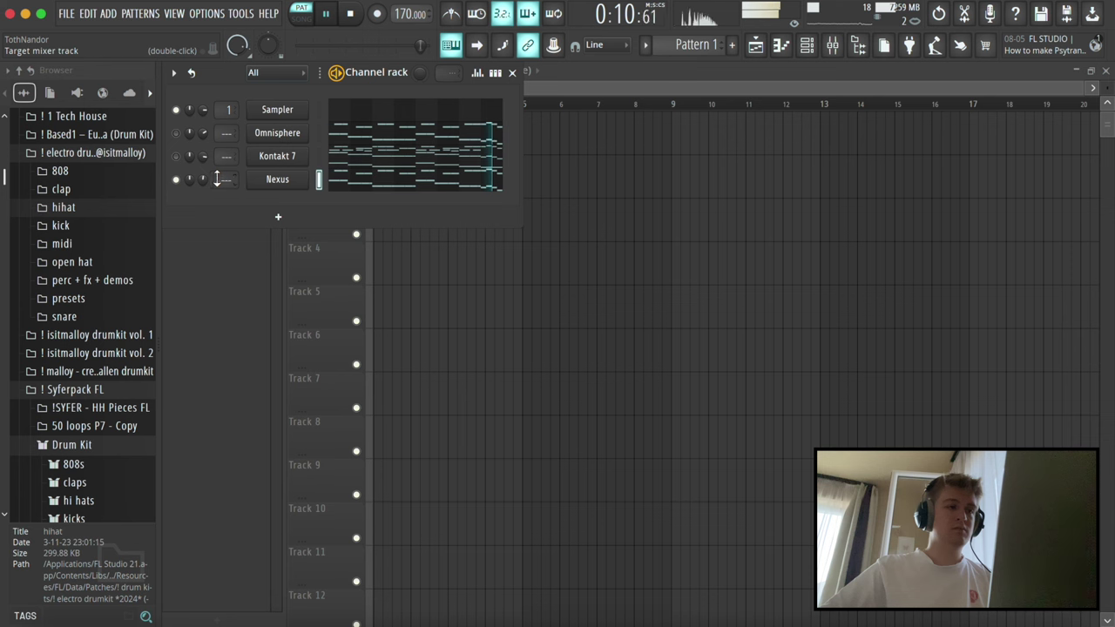
- Unmute Omnisphere and Kontakt 7, and clone the Nexus channel to browse Synth presets in the copy
{"action": "left_click", "coordinate": [177, 157]}
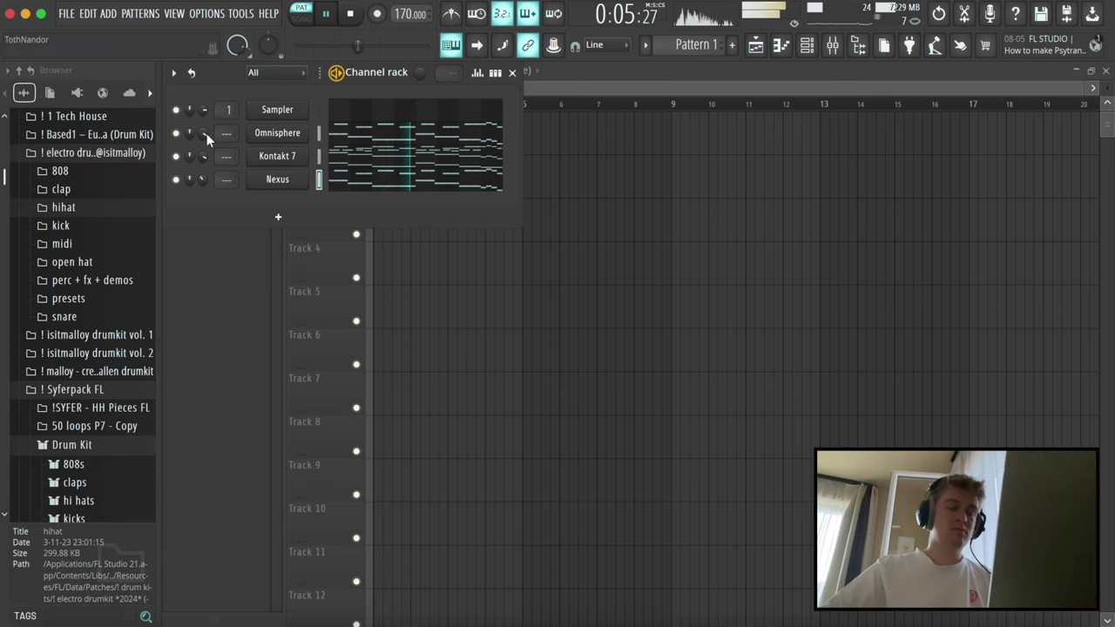
{"action": "right_click", "coordinate": [275, 179]}
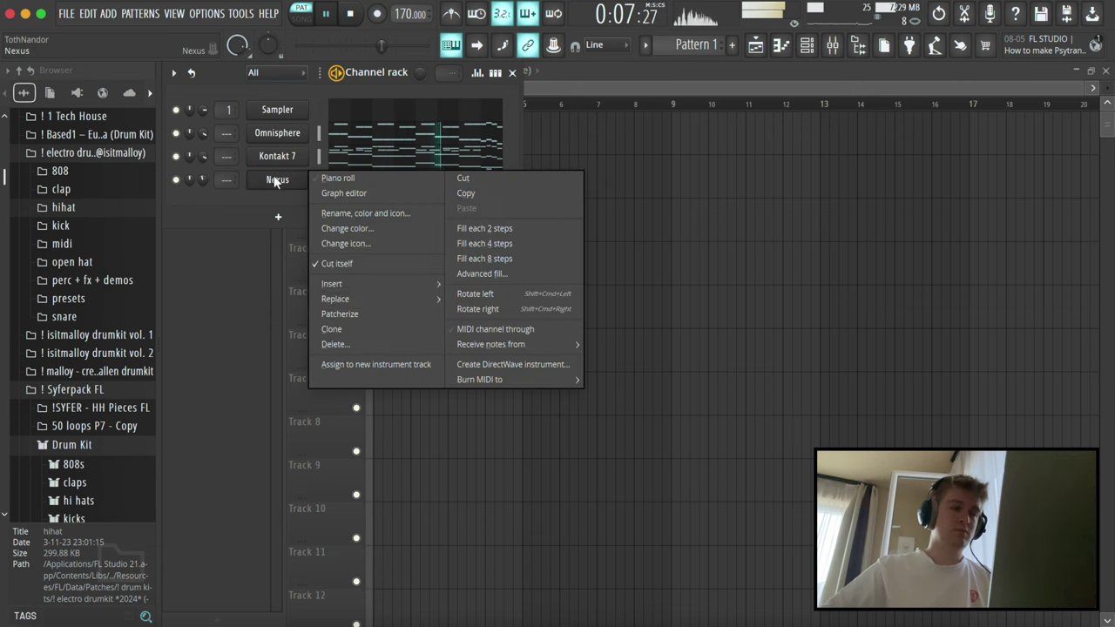
{"action": "left_click", "coordinate": [340, 336]}
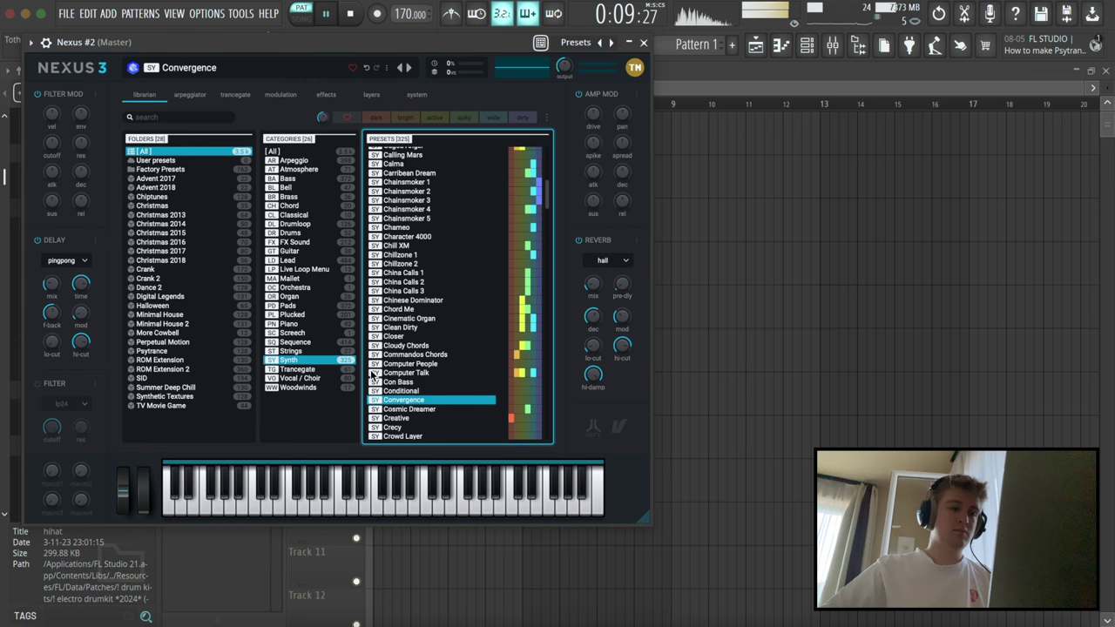
{"action": "scroll", "coordinate": [410, 366], "scroll_direction": "down", "scroll_amount": 5}
{"action": "scroll", "coordinate": [402, 381], "scroll_direction": "down", "scroll_amount": 4}
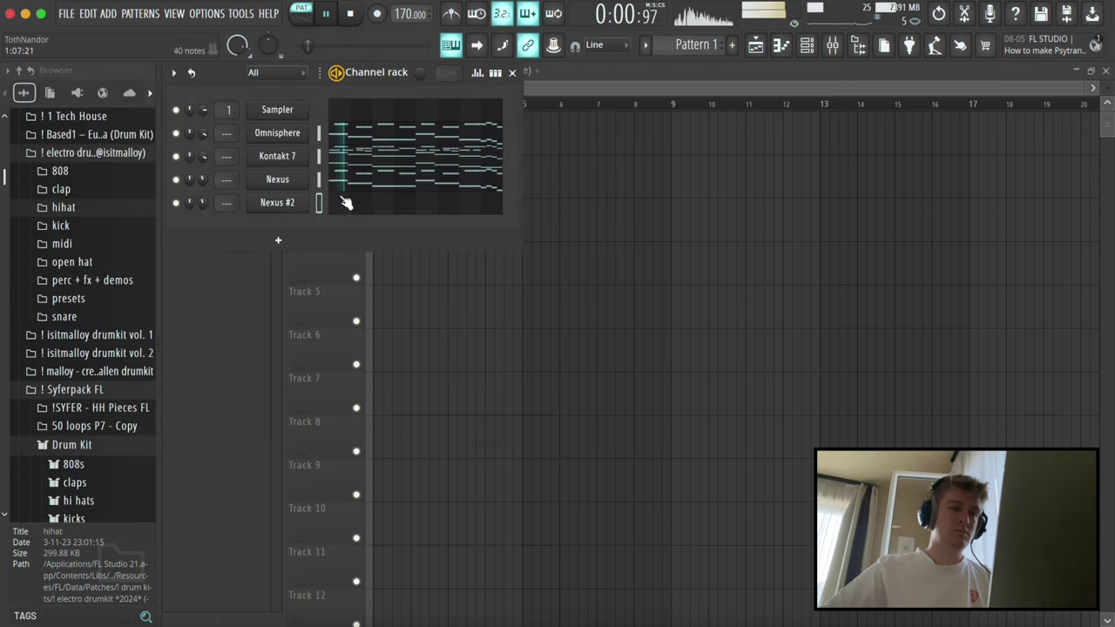
- Draw Nexus #2 notes C#6, B5, C#6, A5 and B5 across bars 1 to 4, shortening the last to end with bar 4
{"action": "left_click", "coordinate": [349, 204]}
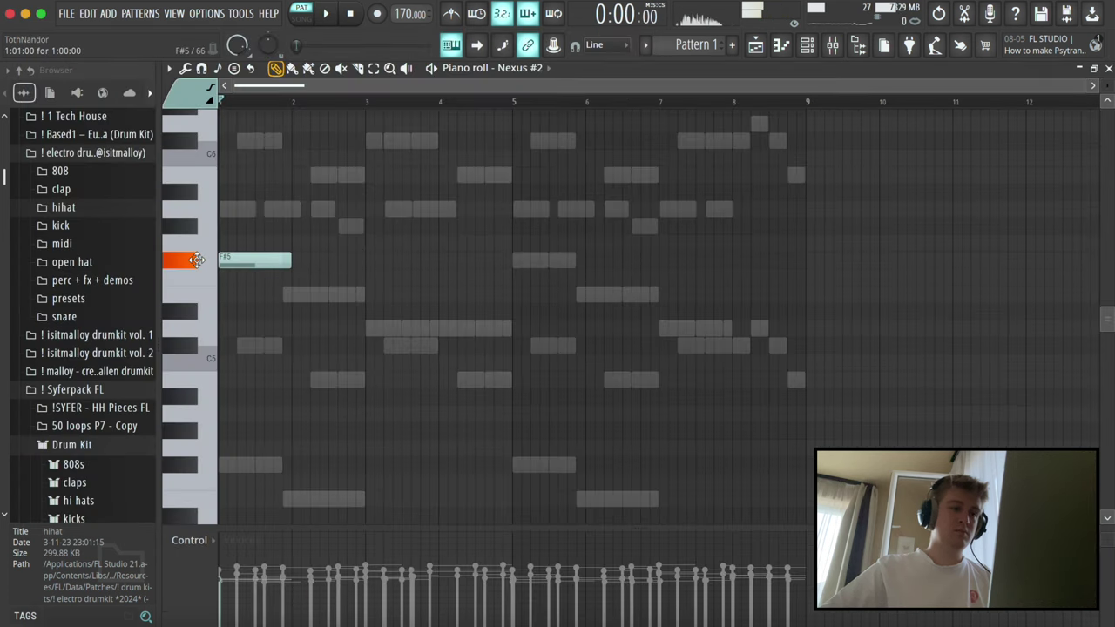
{"action": "key", "text": "space"}
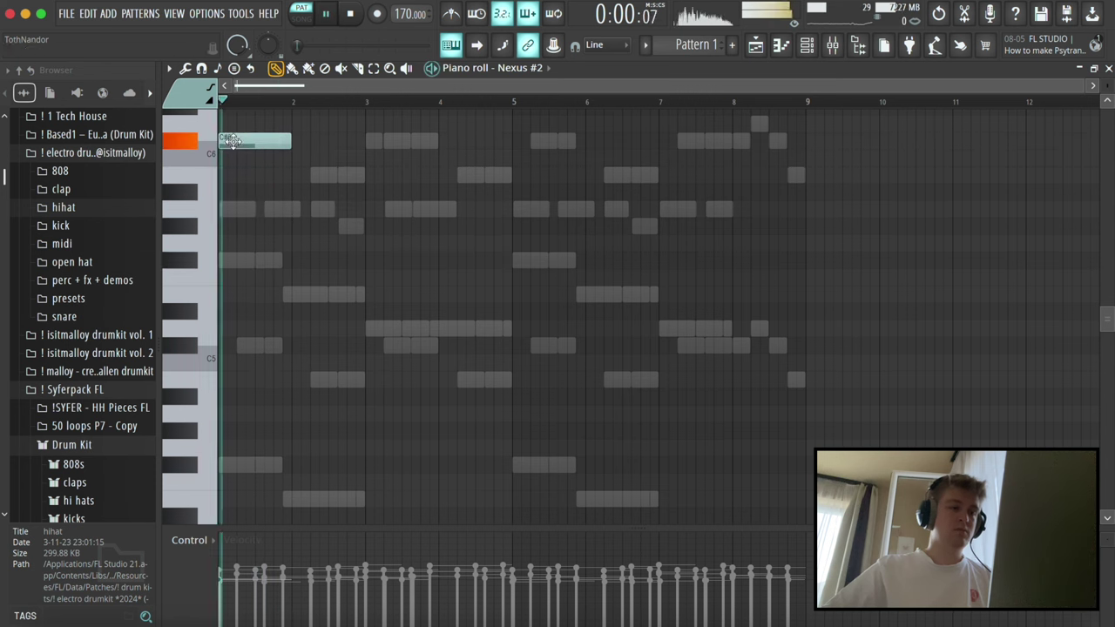
{"action": "left_click", "coordinate": [314, 174]}
{"action": "left_click", "coordinate": [370, 140]}
{"action": "left_click", "coordinate": [387, 209]}
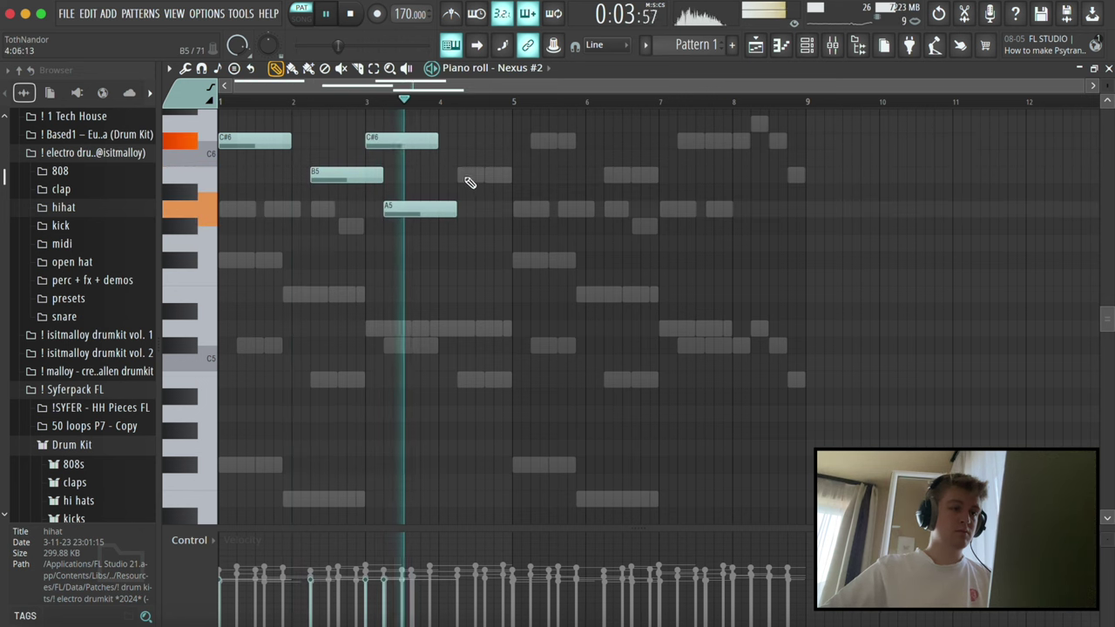
{"action": "left_click", "coordinate": [461, 174]}
{"action": "left_click_drag", "start_coordinate": [526, 176], "coordinate": [510, 177]}
- Duplicate the four-bar Nexus #2 phrase into bars 5 to 8 and close the piano roll
{"action": "key", "text": "super+b"}
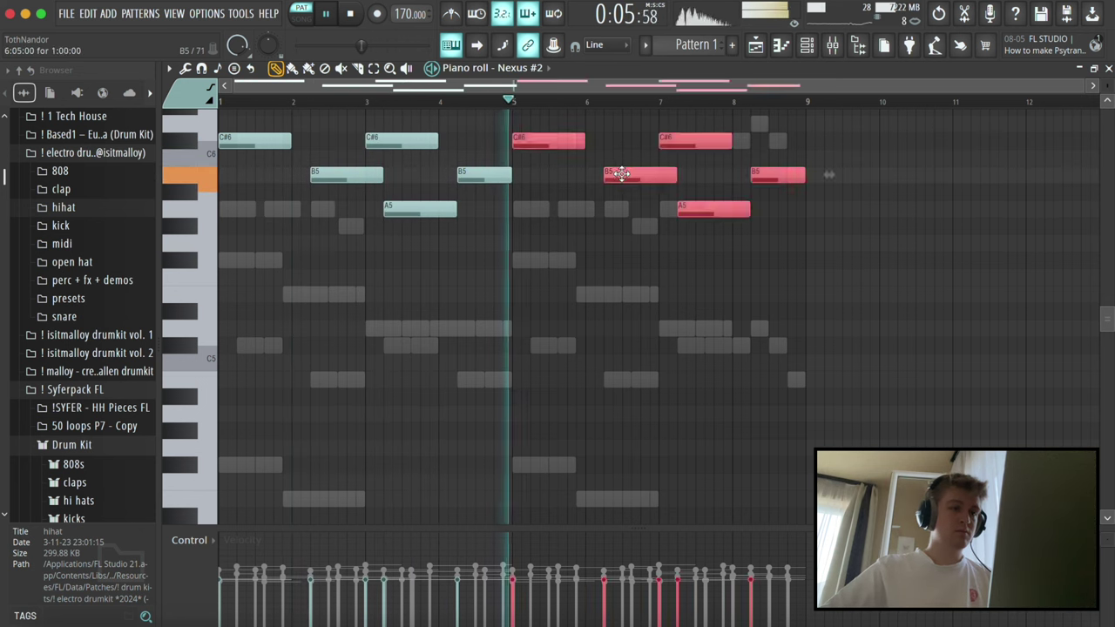
{"action": "key", "text": "super+d"}
{"action": "key", "text": "super+a"}
{"action": "key", "text": "Escape"}
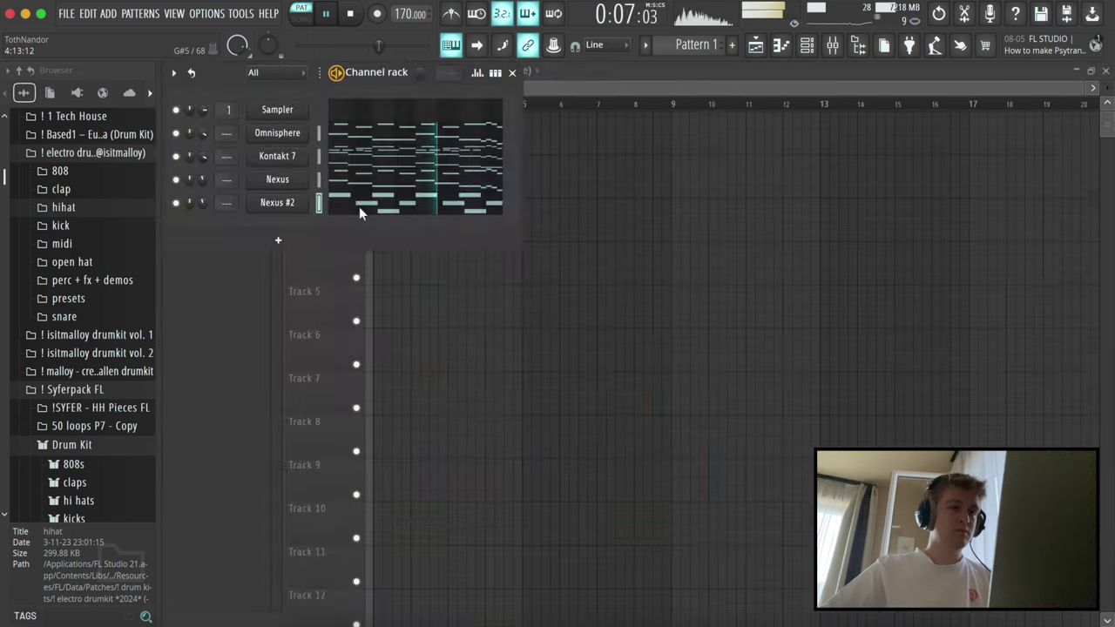
- Clone the Omnisphere channel
{"action": "right_click", "coordinate": [278, 137]}
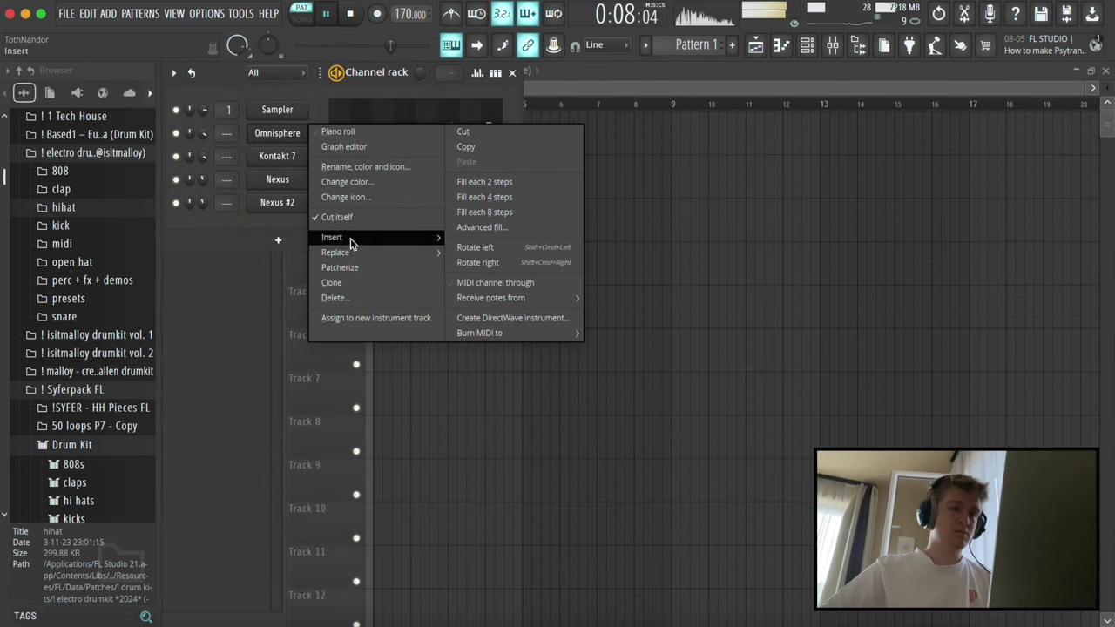
{"action": "left_click", "coordinate": [335, 283]}
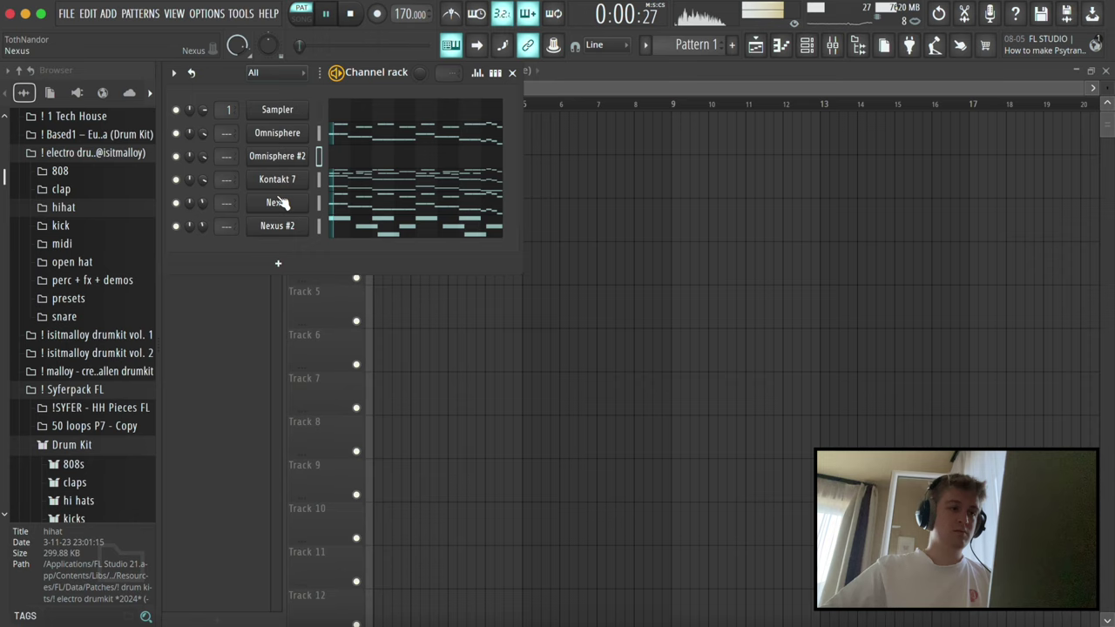
- Try the Kontakt 7 notes one octave higher and bring them back down an octave
{"action": "left_click", "coordinate": [349, 183]}
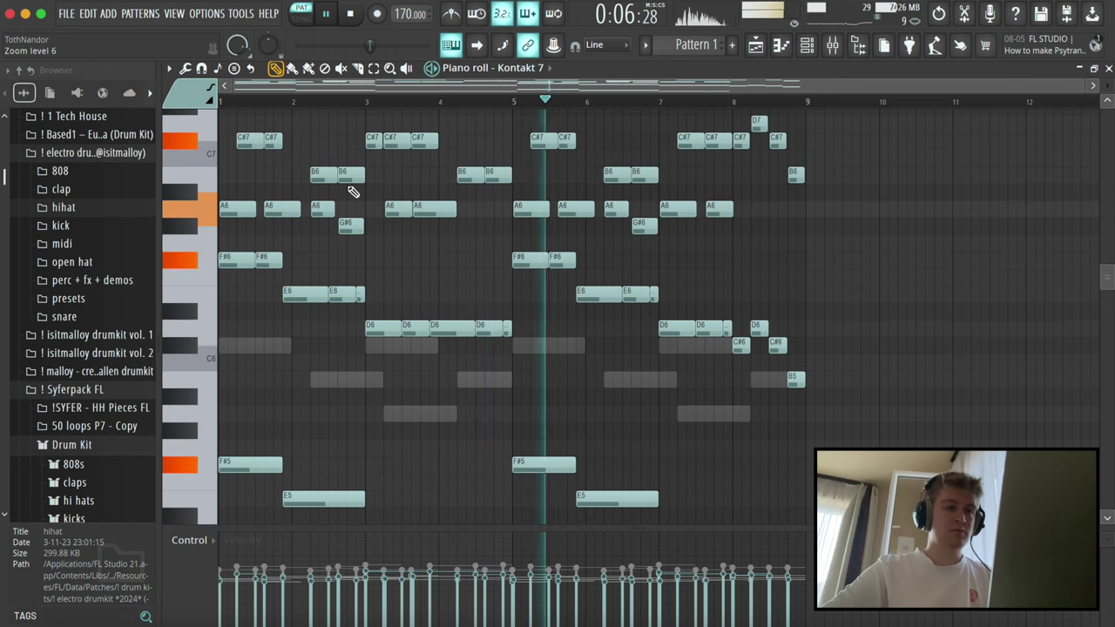
{"action": "key", "text": "super+Down"}
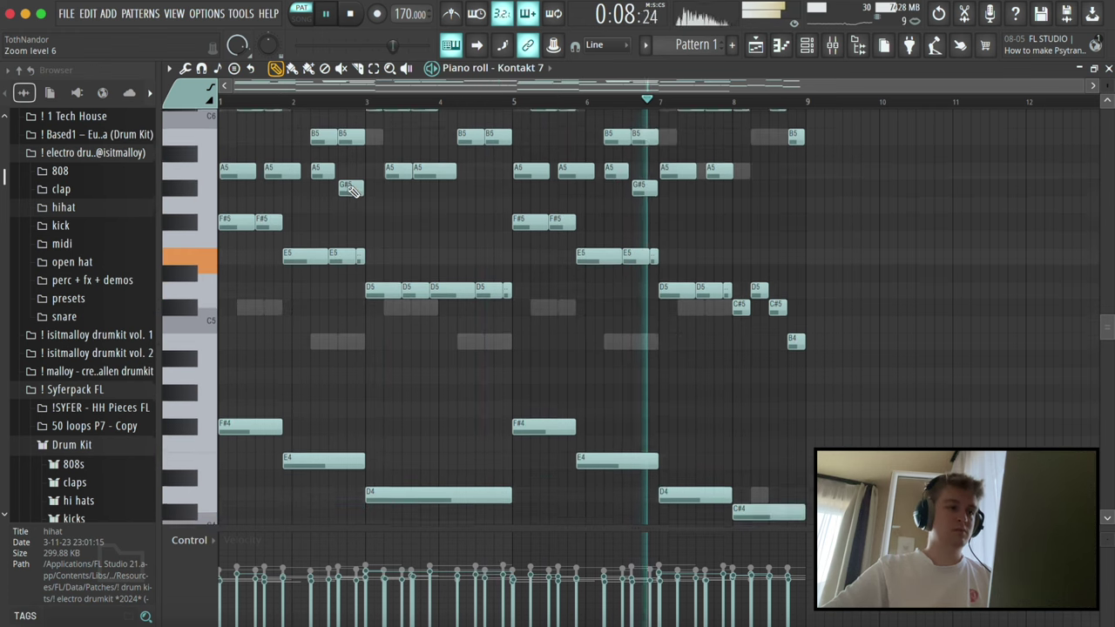
{"action": "key", "text": "F7"}
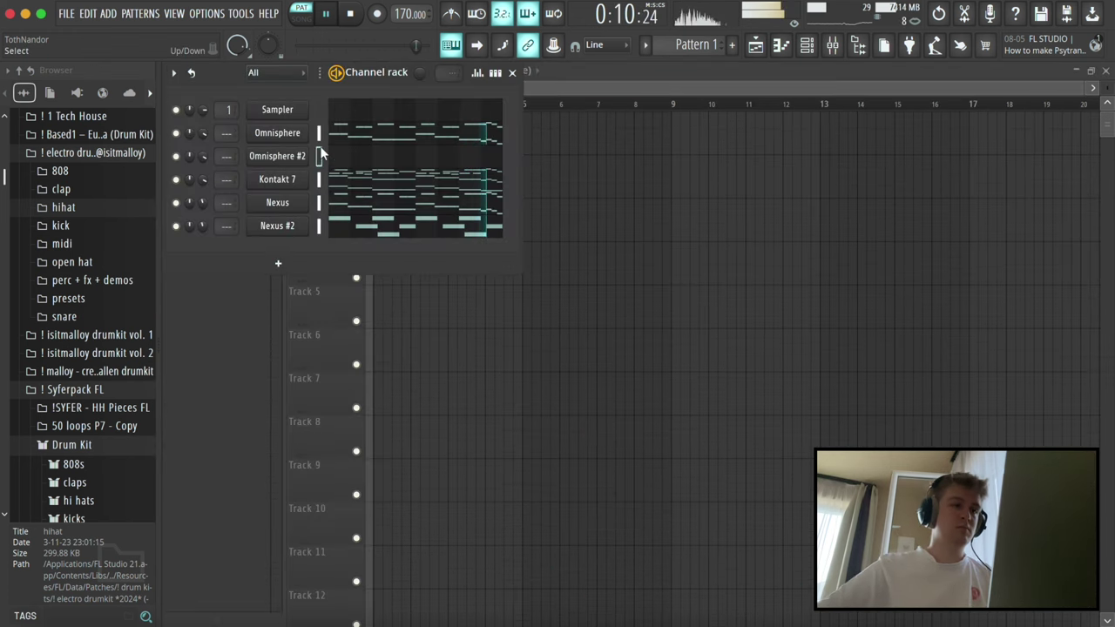
- Copy all notes of the original Omnisphere channel and close its piano roll
{"action": "left_click", "coordinate": [351, 144]}
{"action": "key", "text": "ctrl+a"}
{"action": "key", "text": "F7"}
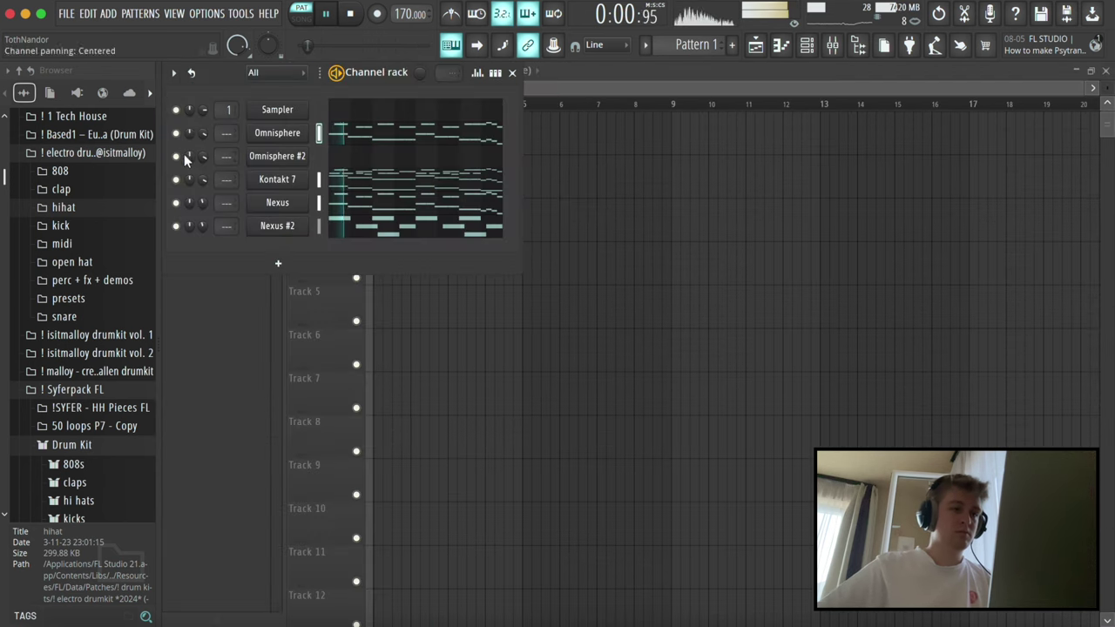
- Switch the Omnisphere #2 patch directory to Keyscape Creative, choose another patch, and close the plugin window
{"action": "left_click", "coordinate": [264, 157]}
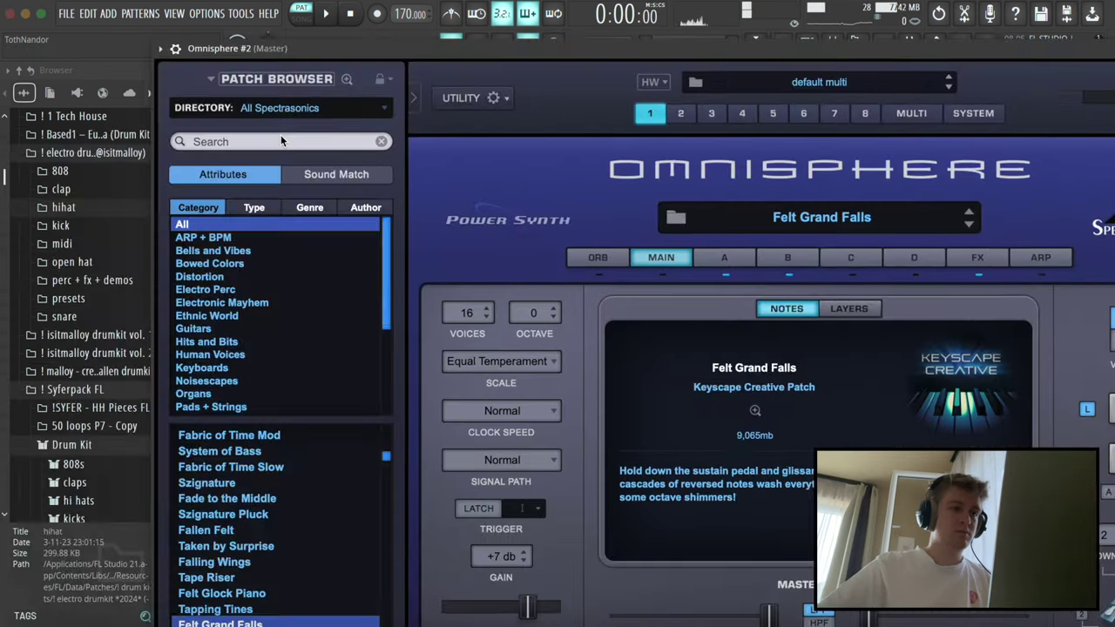
{"action": "left_click", "coordinate": [272, 111]}
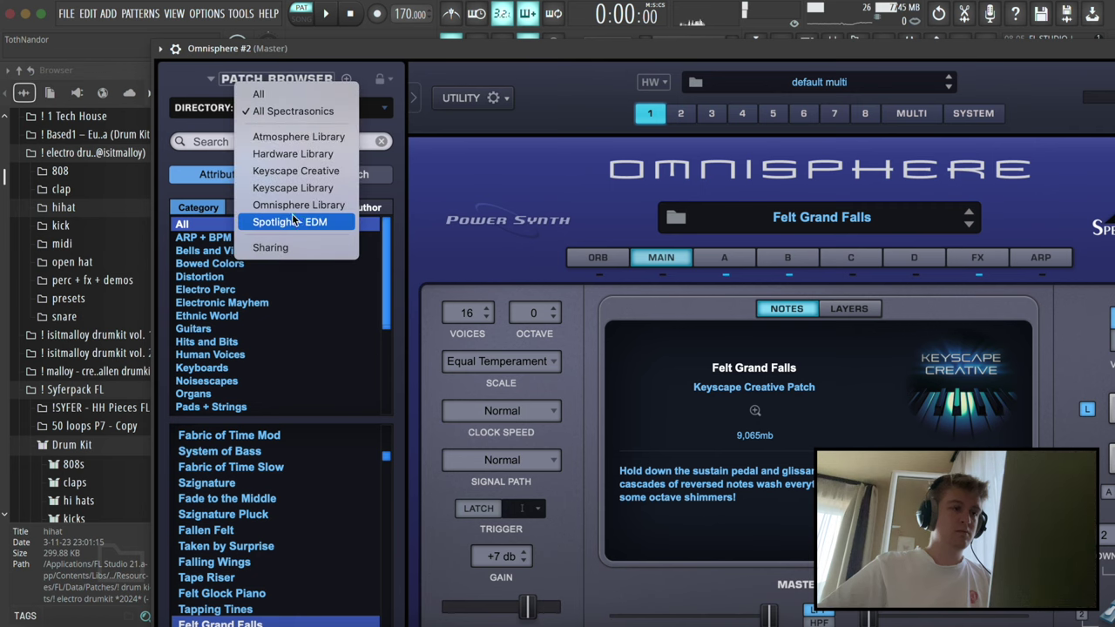
{"action": "left_click", "coordinate": [288, 170]}
{"action": "key", "text": "Down"}
{"action": "key", "text": "Escape"}
- Paste the Omnisphere notes into Omnisphere #2, play them, and transpose them down one octave
{"action": "left_click", "coordinate": [392, 153]}
{"action": "key", "text": "space"}
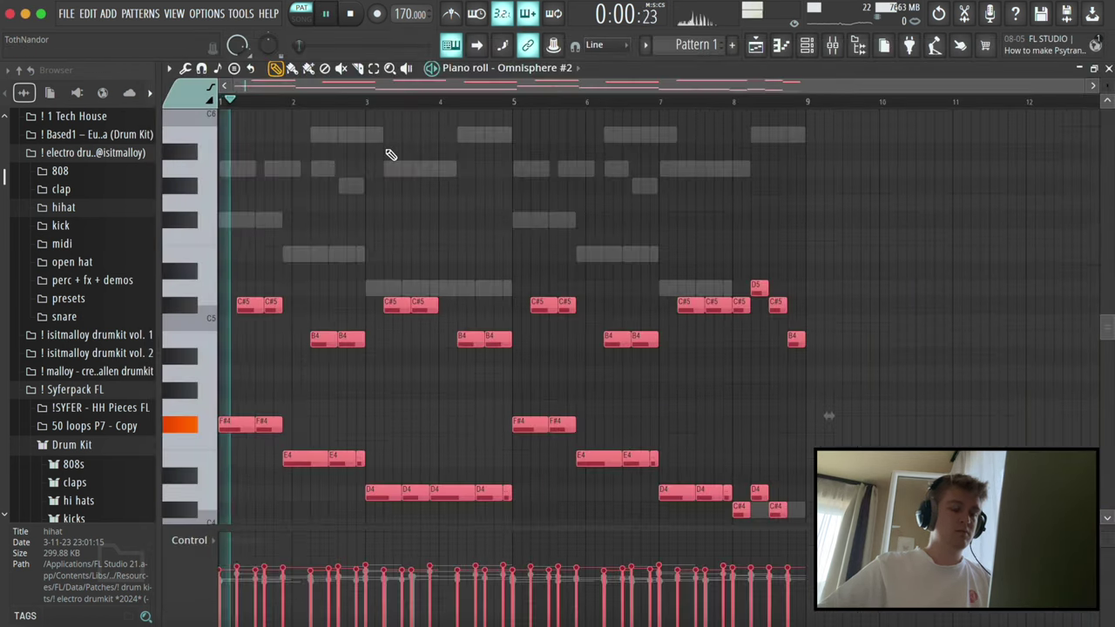
{"action": "scroll", "coordinate": [391, 154], "scroll_direction": "down", "scroll_amount": 5}
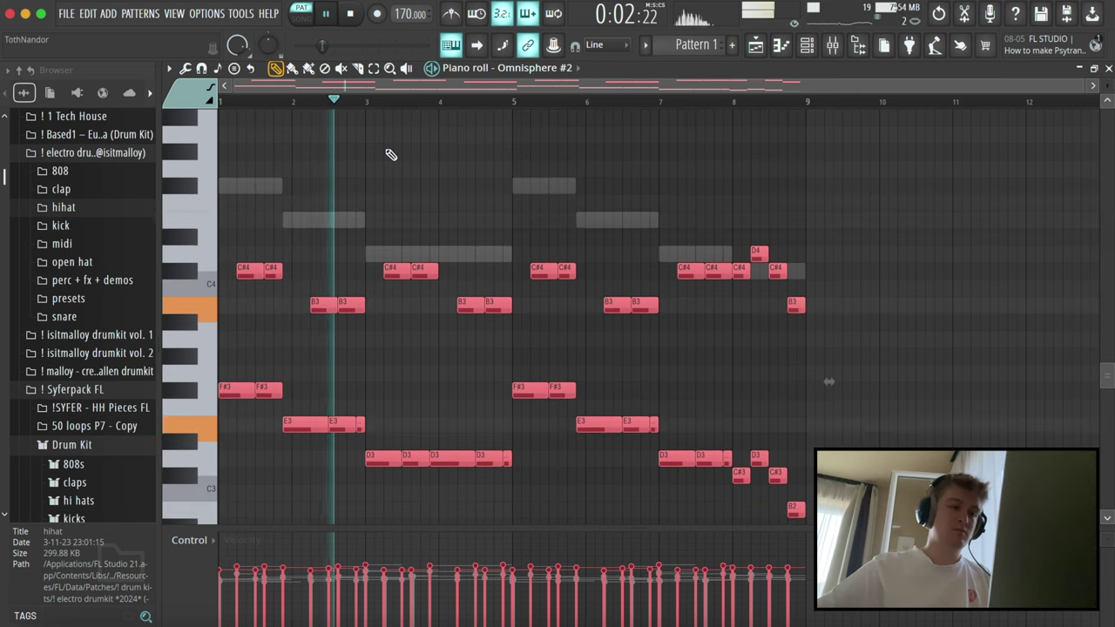
{"action": "key", "text": "Escape"}
- Solo Omnisphere #2, unmute Omnisphere, and play the two channels together
{"action": "key", "text": "space"}
{"action": "left_click", "coordinate": [175, 155]}
{"action": "left_click", "coordinate": [176, 133]}
{"action": "key", "text": "space"}
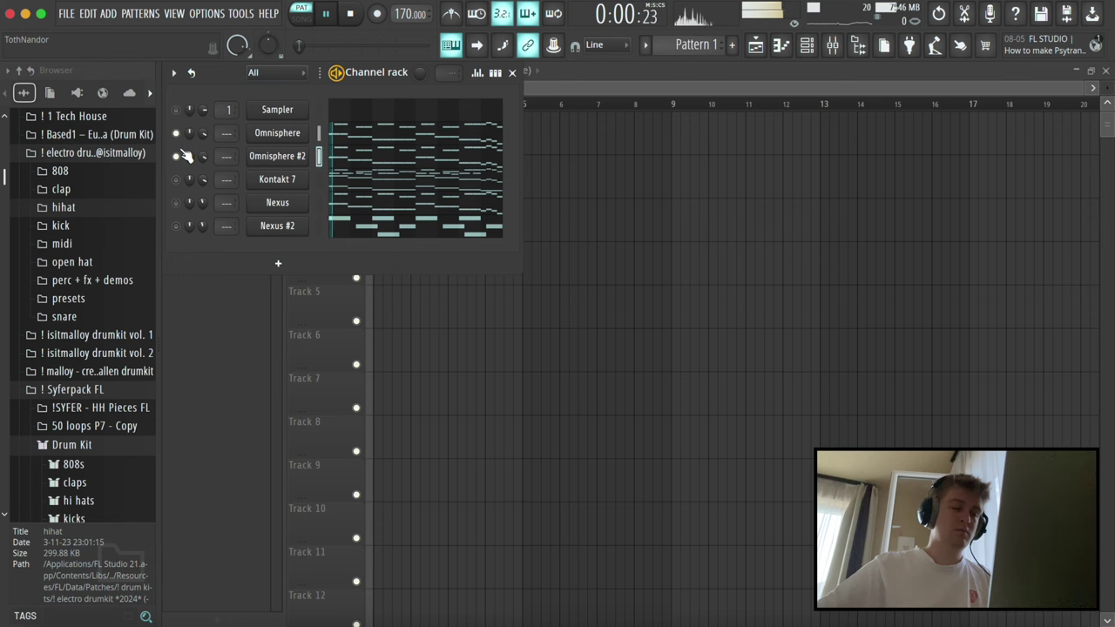
- Transpose the Omnisphere #2 notes back up one octave, and unmute Kontakt 7, Nexus and Nexus #2
{"action": "left_click", "coordinate": [353, 163]}
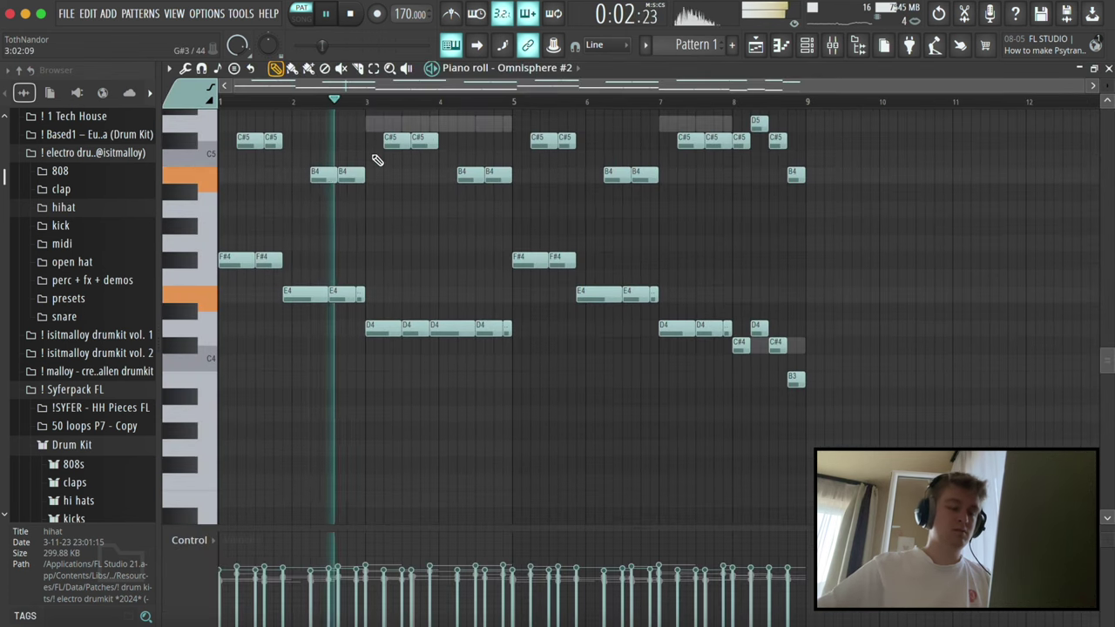
{"action": "key", "text": "Escape"}
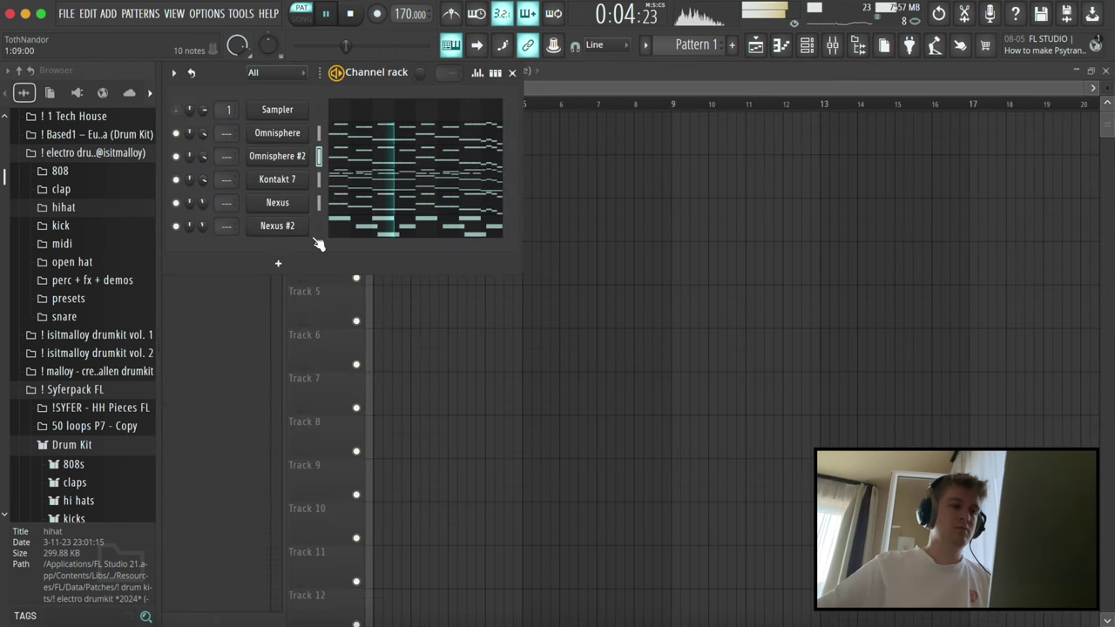
- Add the bs - reese preset from the malloy presets folder as a new instrument channel
{"action": "left_click", "coordinate": [73, 152]}
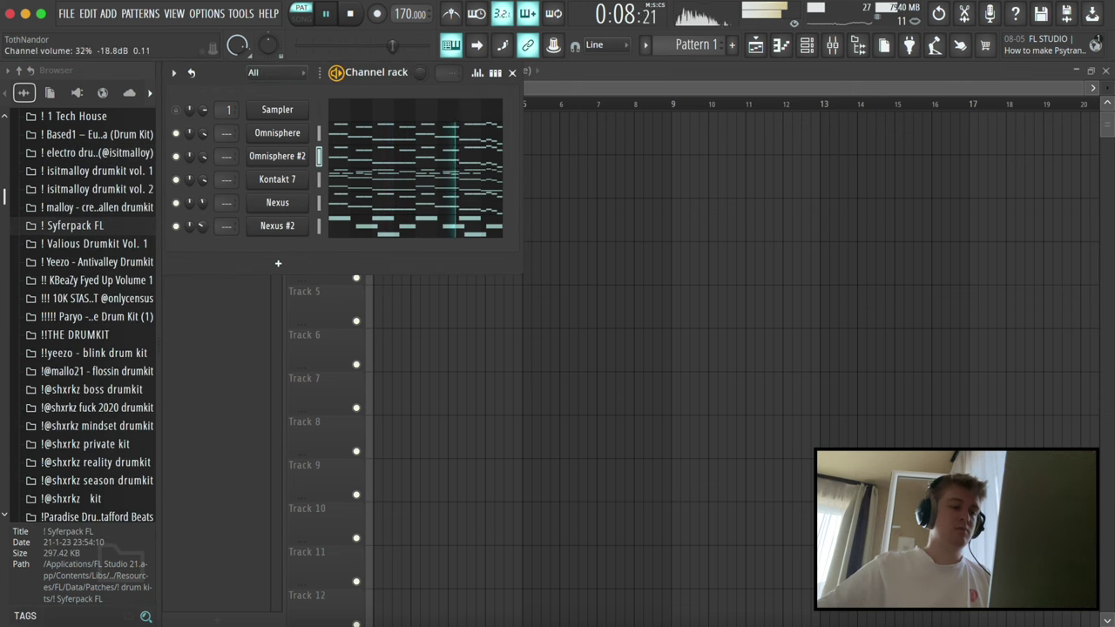
{"action": "scroll", "coordinate": [68, 273], "scroll_direction": "down", "scroll_amount": 15}
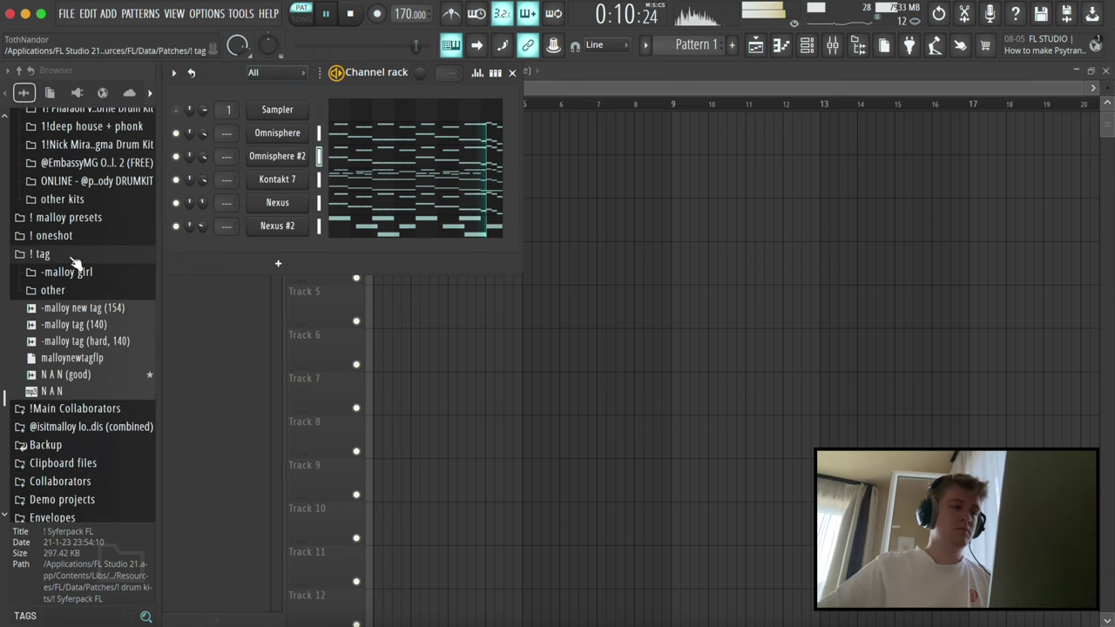
{"action": "left_click", "coordinate": [68, 217]}
{"action": "left_click_drag", "start_coordinate": [66, 235], "coordinate": [261, 277]}
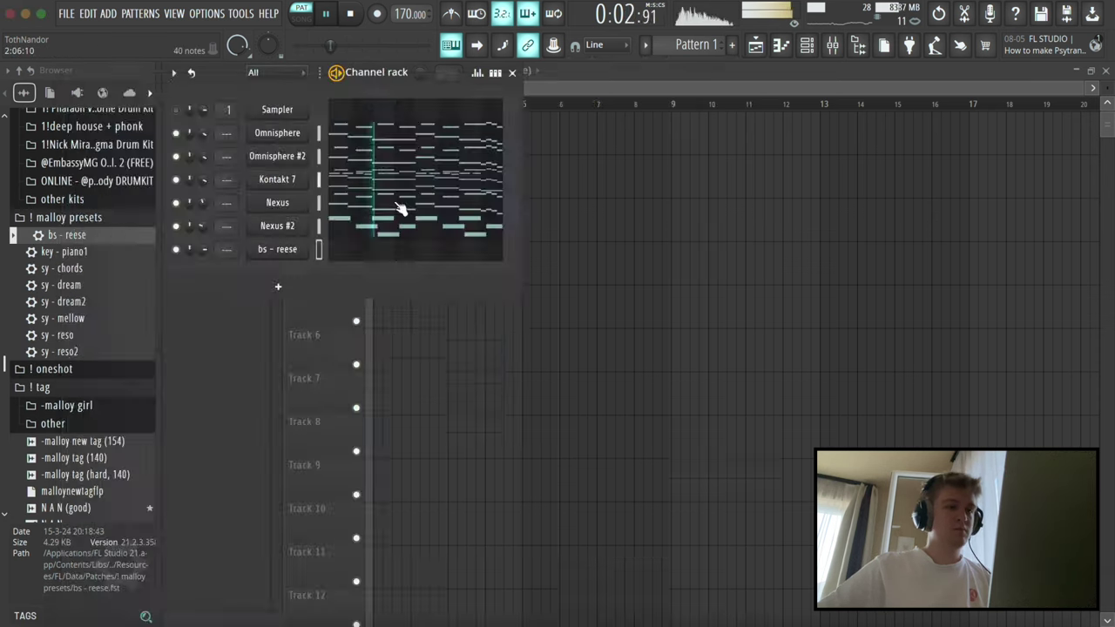
- Copy the lower line of notes from the Omnisphere channel and paste it into bs - reese
{"action": "left_click", "coordinate": [359, 130]}
{"action": "left_click_drag", "start_coordinate": [185, 263], "coordinate": [418, 376]}
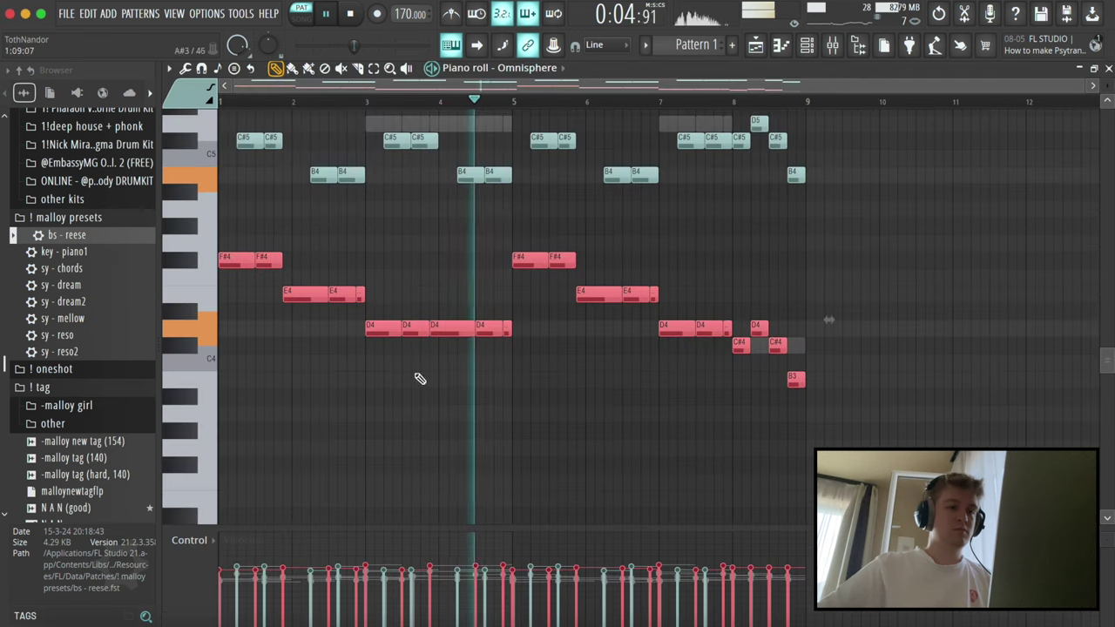
{"action": "key", "text": "Escape"}
{"action": "left_click", "coordinate": [357, 249]}
{"action": "key", "text": "super+v"}
- Delete the repeated bass notes in bs - reese, keeping one F#4, E4 and D4 per phrase and a C#4 filling bar 8
{"action": "left_click_drag", "start_coordinate": [734, 357], "coordinate": [782, 326]}
{"action": "key", "text": "Delete"}
{"action": "left_click_drag", "start_coordinate": [805, 394], "coordinate": [802, 347]}
{"action": "key", "text": "Delete"}
{"action": "left_click", "coordinate": [676, 331]}
{"action": "left_click", "coordinate": [739, 346]}
{"action": "left_click_drag", "start_coordinate": [739, 331], "coordinate": [560, 258]}
{"action": "key", "text": "Delete"}
{"action": "key", "text": "Delete"}
{"action": "key", "text": "Delete"}
{"action": "left_click_drag", "start_coordinate": [266, 244], "coordinate": [603, 329]}
{"action": "key", "text": "Delete"}
{"action": "key", "text": "Delete"}
{"action": "key", "text": "Delete"}
- Stretch all bs - reese notes to meet the next one, transpose them up one octave, and raise their velocity to maximum
{"action": "key", "text": "ctrl+a"}
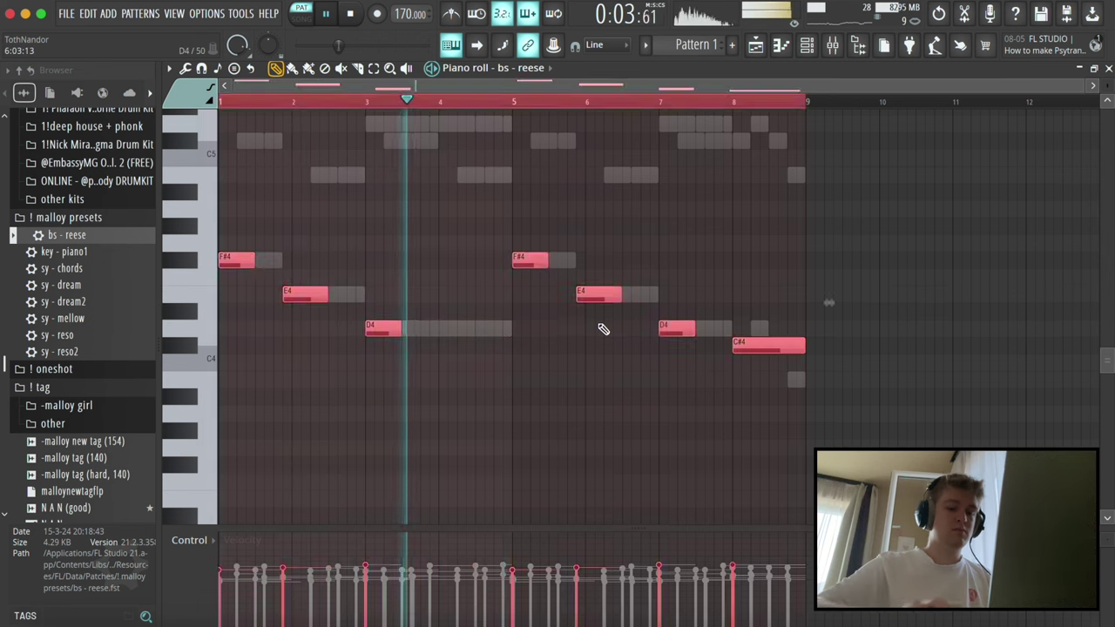
{"action": "key", "text": "ctrl+l"}
{"action": "key", "text": "ctrl+Up"}
{"action": "key", "text": "ctrl+d"}
{"action": "key", "text": "ctrl+a"}
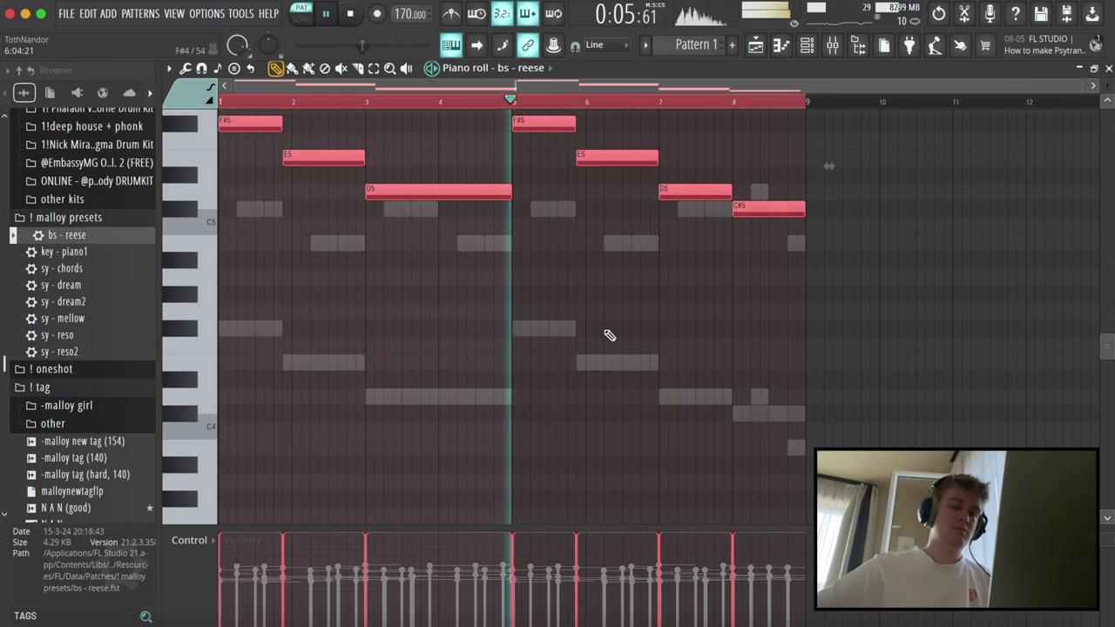
{"action": "key", "text": "ctrl+d"}
{"action": "key", "text": "ctrl+a"}
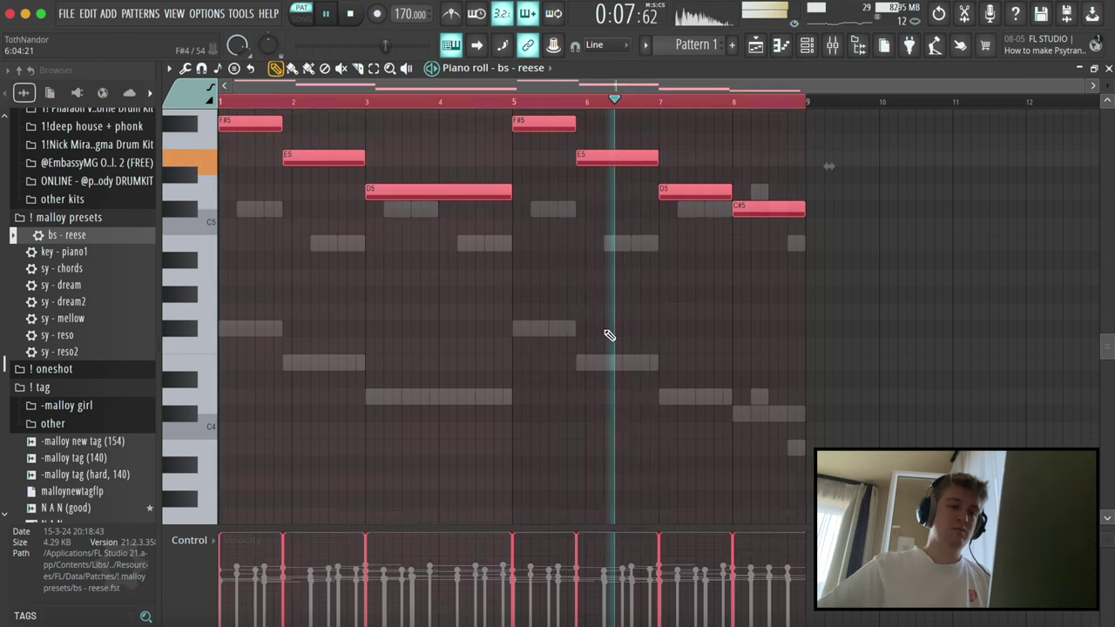
{"action": "key", "text": "ctrl+d"}
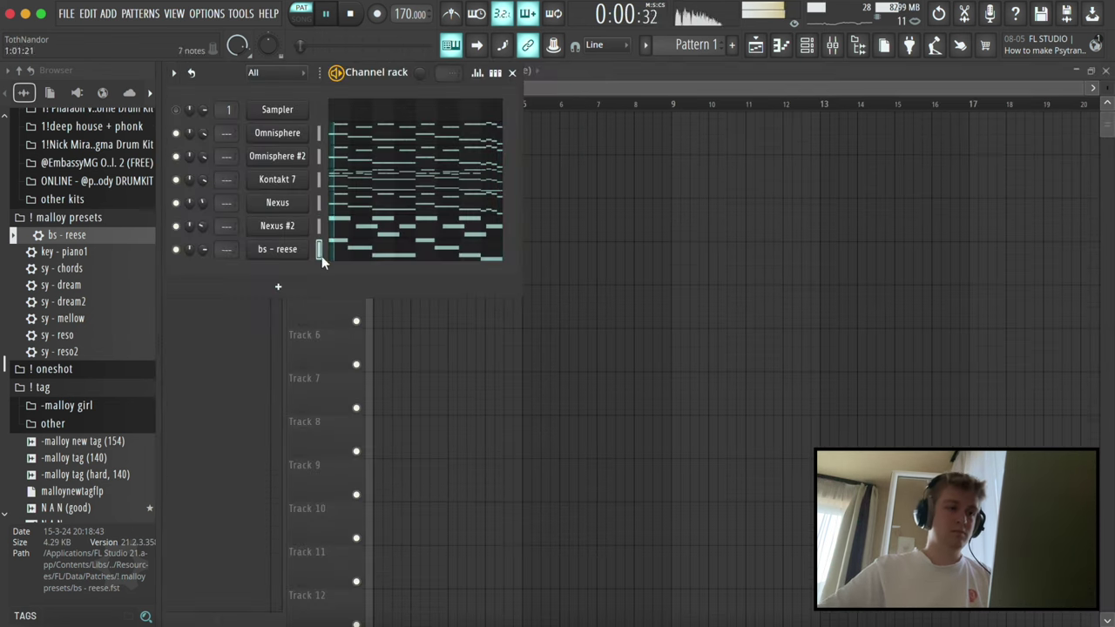
- Route the instrument channels to mixer inserts 1 to 6 and solo the Omnisphere insert
{"action": "left_click", "coordinate": [832, 45]}
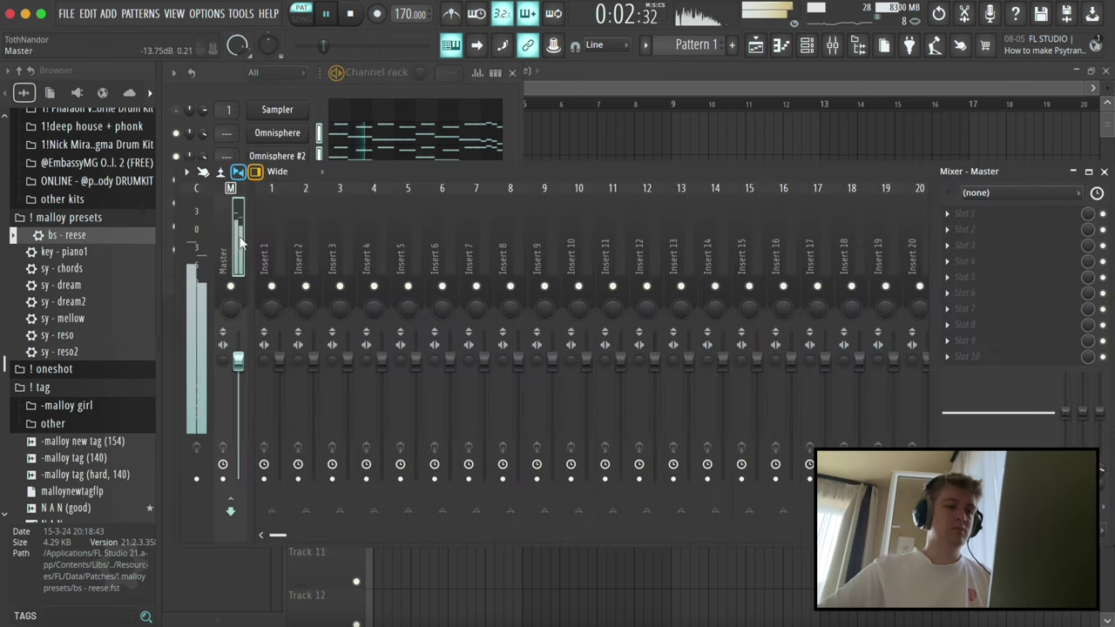
{"action": "key", "text": "ctrl+l"}
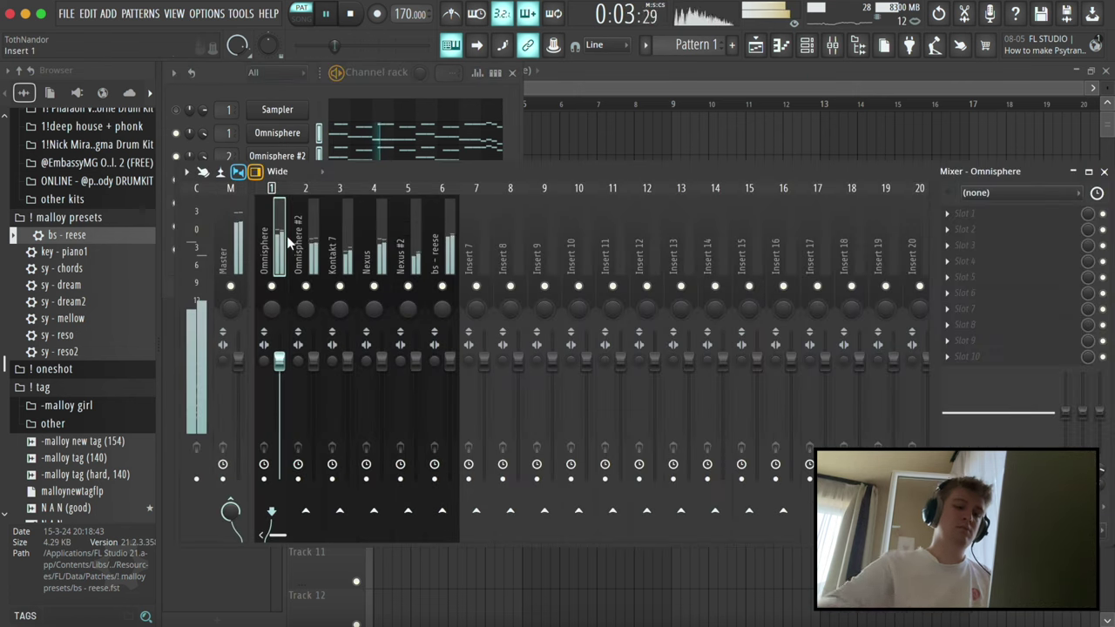
{"action": "right_click", "coordinate": [273, 286]}
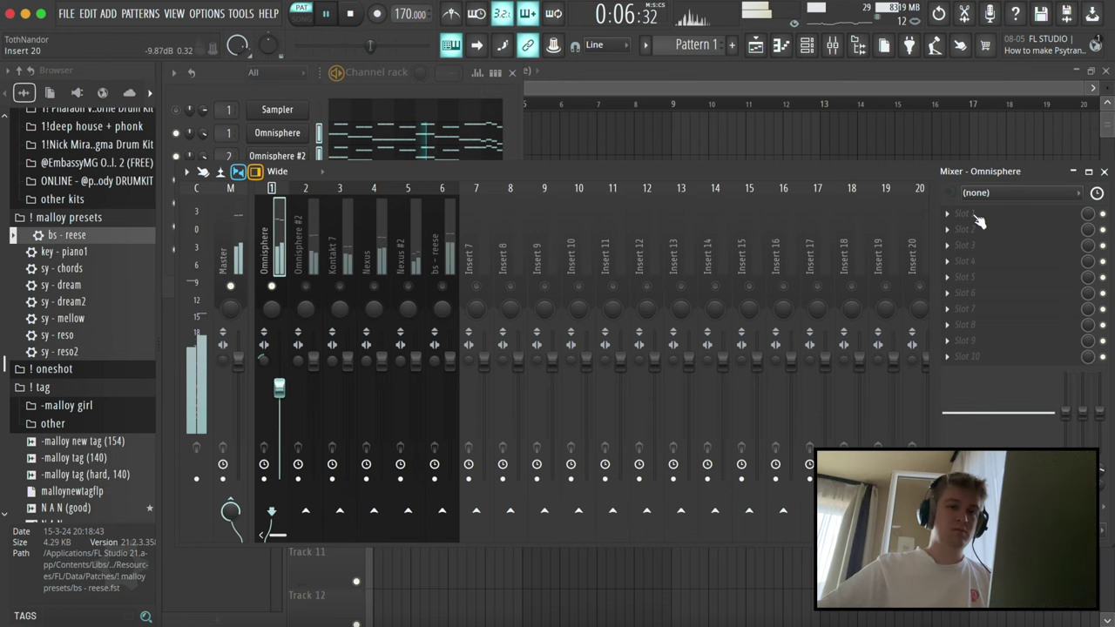
- Review the effect racks of Omnisphere's Felt Grand Falls patch, from Common through layers D to A and Aux
{"action": "left_click", "coordinate": [950, 228]}
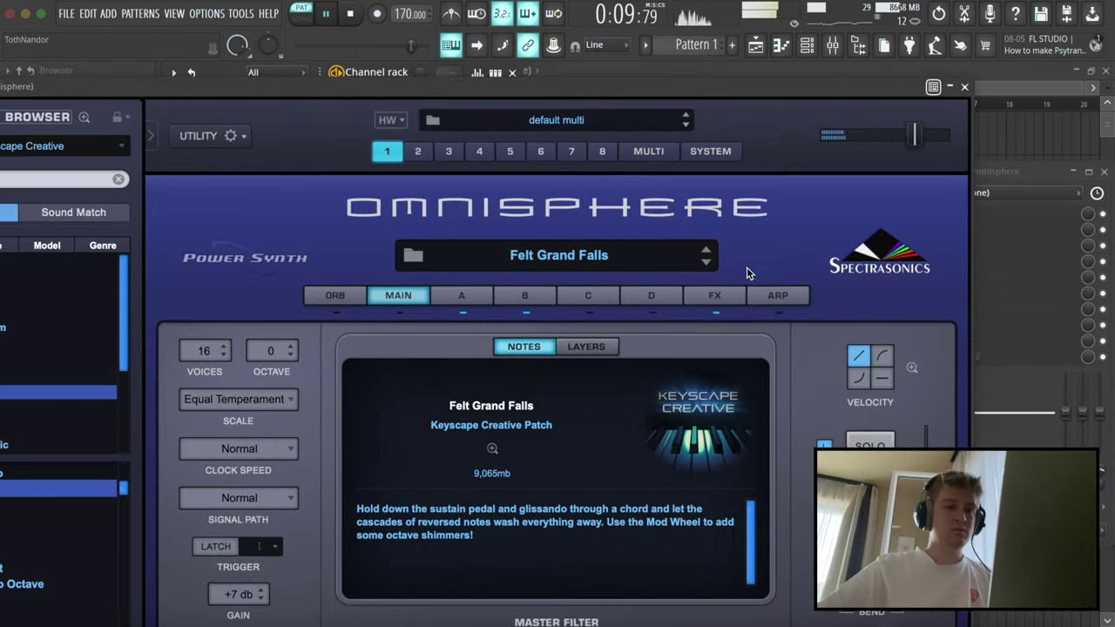
{"action": "left_click", "coordinate": [599, 332]}
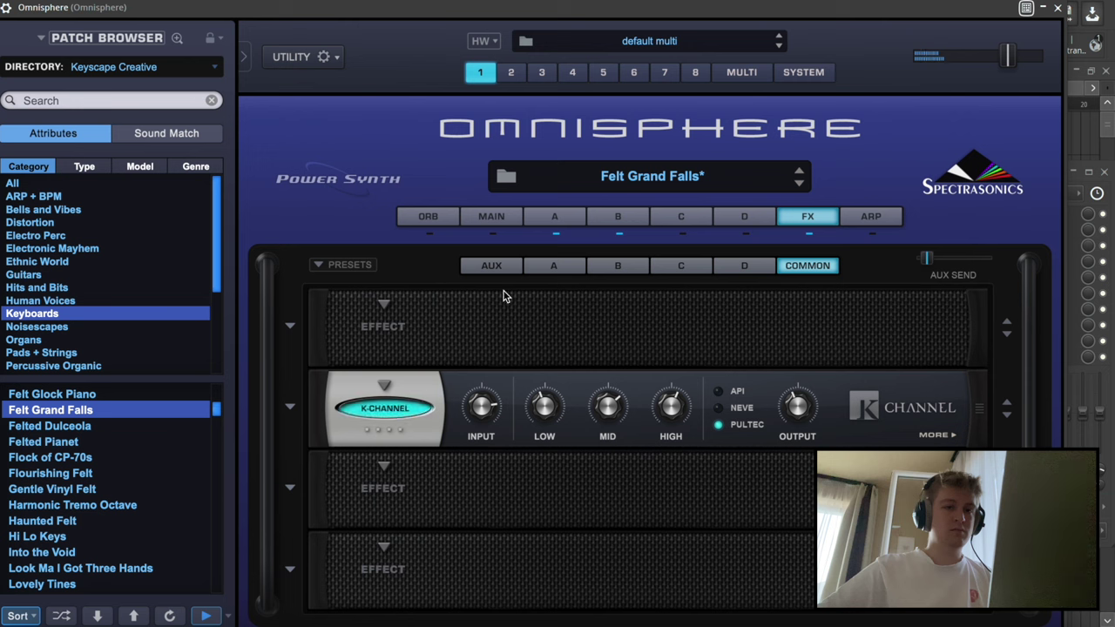
{"action": "left_click", "coordinate": [745, 266]}
{"action": "left_click", "coordinate": [681, 265]}
{"action": "left_click", "coordinate": [618, 265]}
{"action": "left_click", "coordinate": [554, 266]}
{"action": "left_click", "coordinate": [492, 266]}
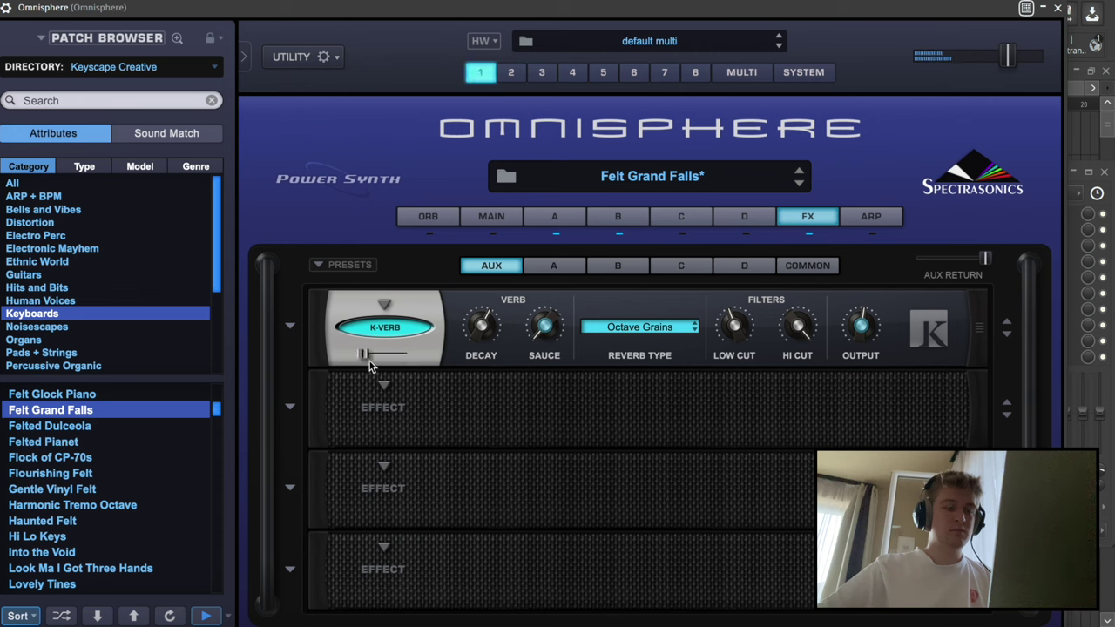
{"action": "left_click", "coordinate": [1045, 10]}
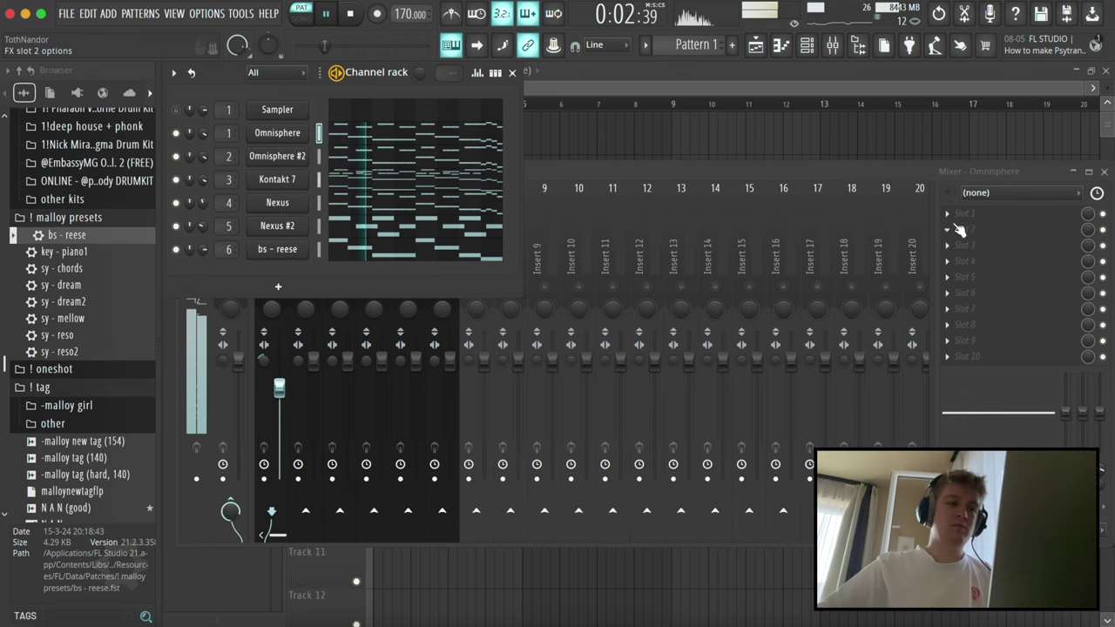
- Load RC-20 Retro Color into effect slot 2 of the Omnisphere insert
{"action": "key", "text": "F6"}
{"action": "left_click", "coordinate": [978, 228]}
{"action": "mouse_move", "coordinate": [968, 245]}
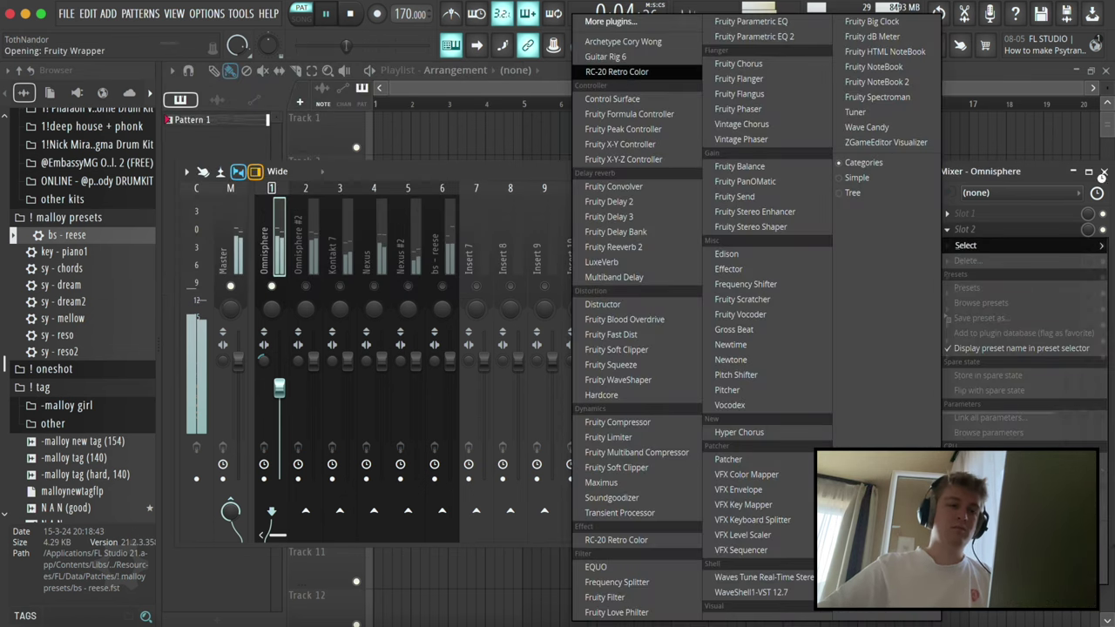
{"action": "left_click", "coordinate": [617, 71]}
- Set RC-20's wobble to 5% and width to 173%, reduce the distortion, add a little space, and adjust the magnetic amount and high cut
{"action": "left_click_drag", "start_coordinate": [263, 477], "coordinate": [262, 492]}
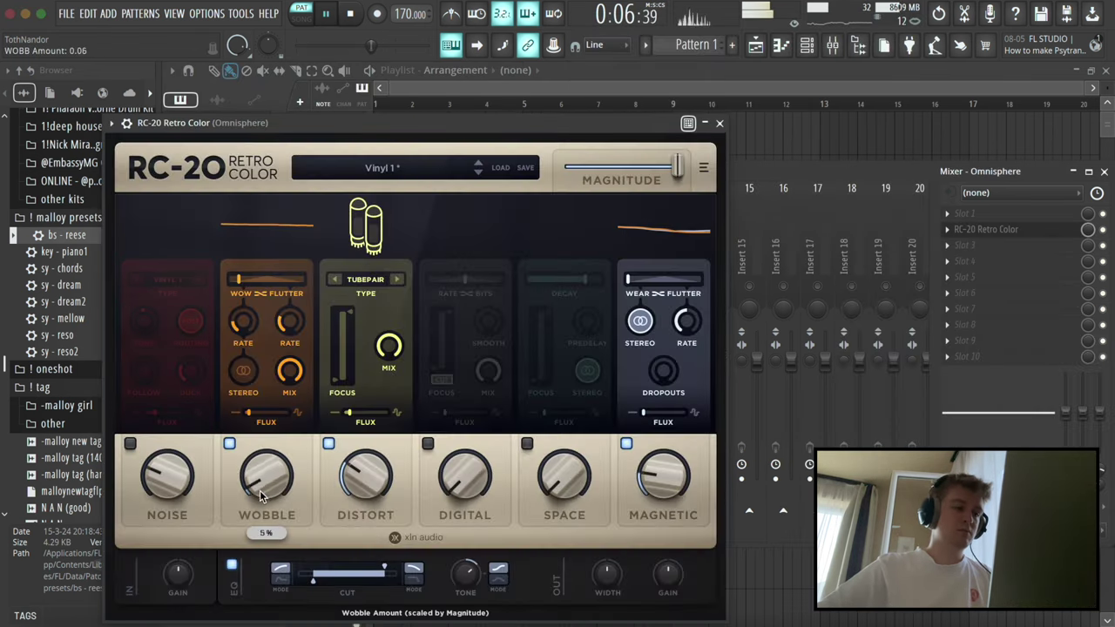
{"action": "left_click_drag", "start_coordinate": [368, 478], "coordinate": [371, 503]}
{"action": "left_click_drag", "start_coordinate": [567, 489], "coordinate": [570, 462]}
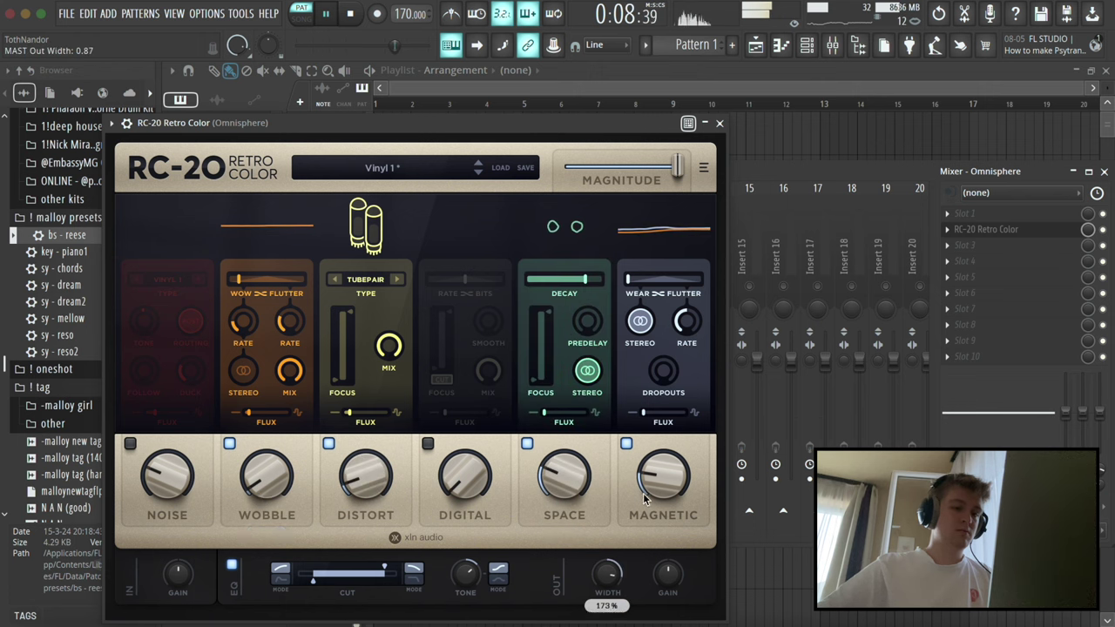
{"action": "left_click_drag", "start_coordinate": [664, 479], "coordinate": [663, 470]}
{"action": "left_click_drag", "start_coordinate": [383, 570], "coordinate": [389, 570]}
{"action": "left_click_drag", "start_coordinate": [667, 484], "coordinate": [667, 493]}
{"action": "left_click_drag", "start_coordinate": [567, 486], "coordinate": [567, 493]}
{"action": "key", "text": "Escape"}
- Load Fruity Love Philter into effect slot 3 of the Omnisphere insert
{"action": "left_click", "coordinate": [954, 245]}
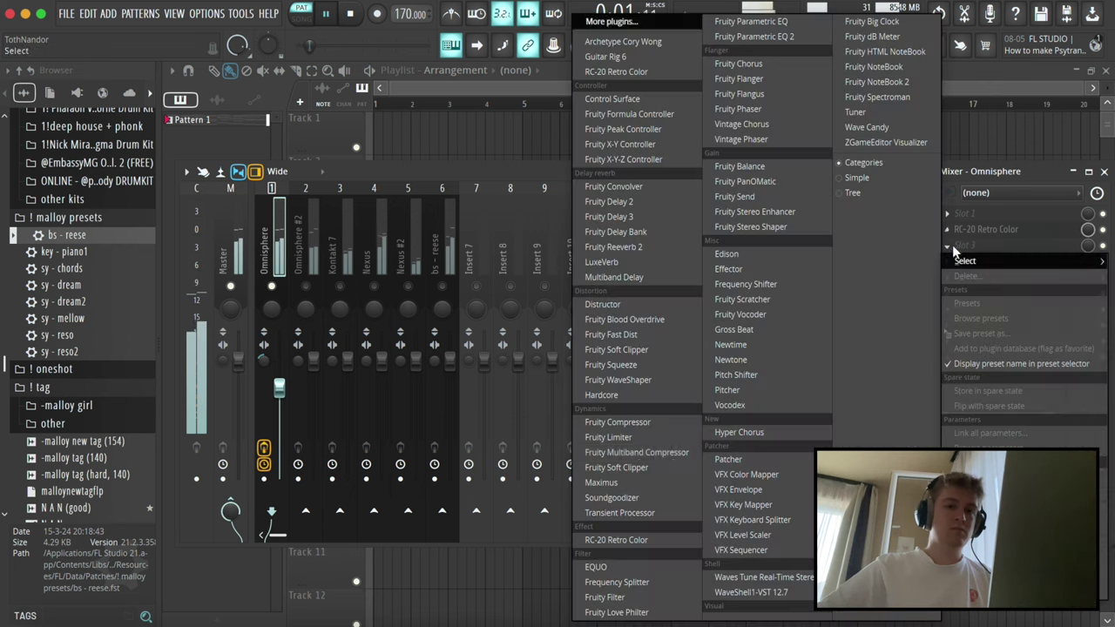
{"action": "left_click", "coordinate": [605, 612]}
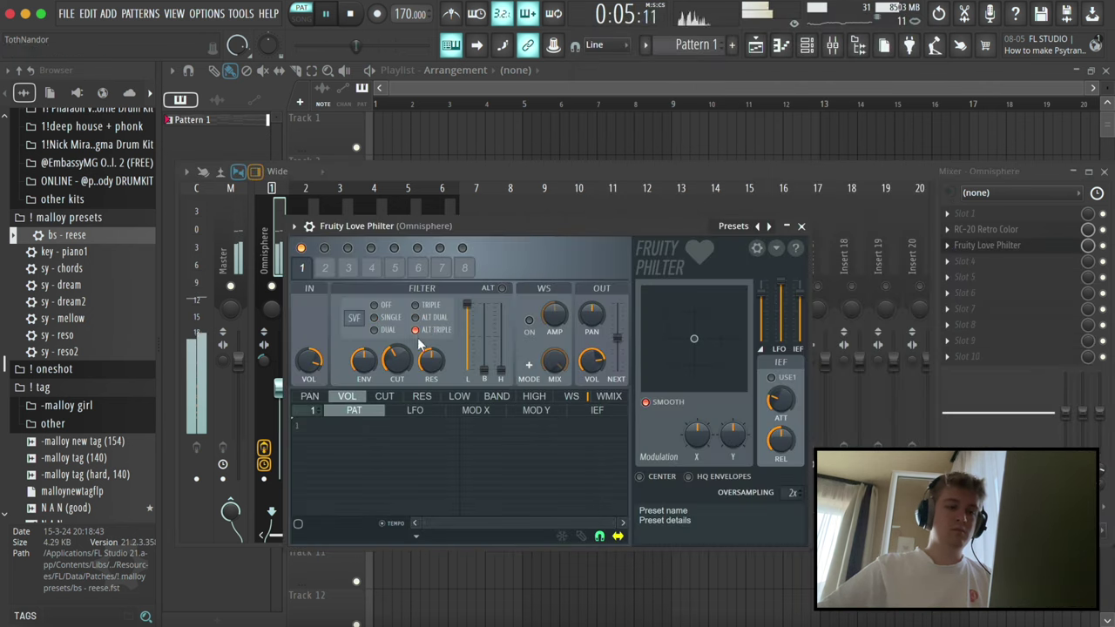
- Audition the Fruity Love Philter presets through the whole list, settle on Default, and adjust its filter cutoff
{"action": "left_click", "coordinate": [771, 227]}
{"action": "left_click", "coordinate": [771, 228]}
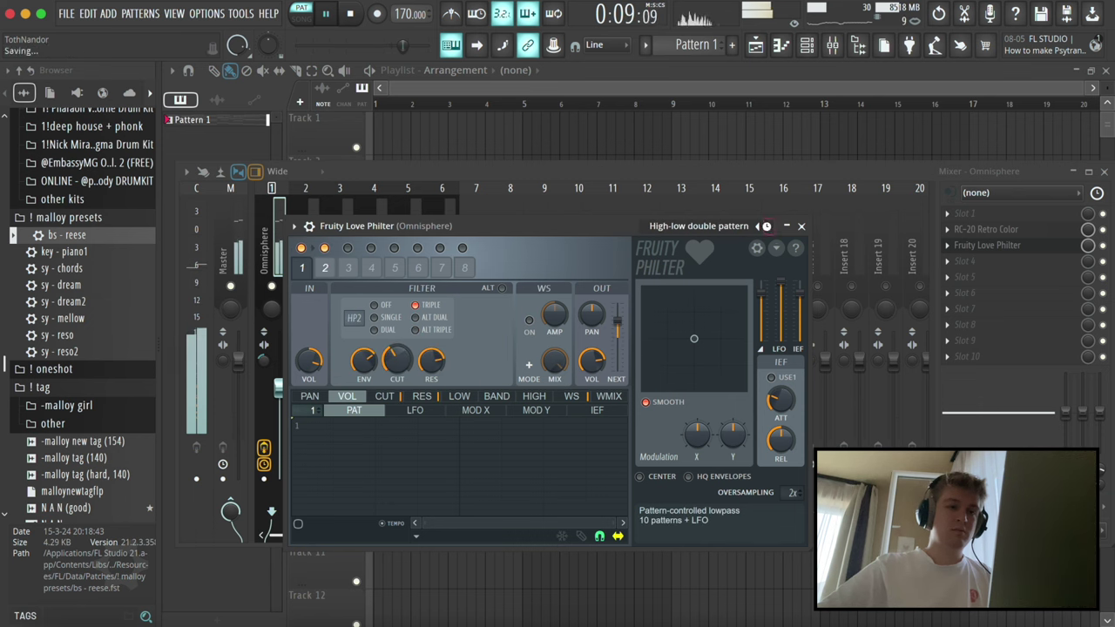
{"action": "left_click", "coordinate": [770, 227]}
{"action": "left_click", "coordinate": [771, 227]}
{"action": "left_click", "coordinate": [771, 227]}
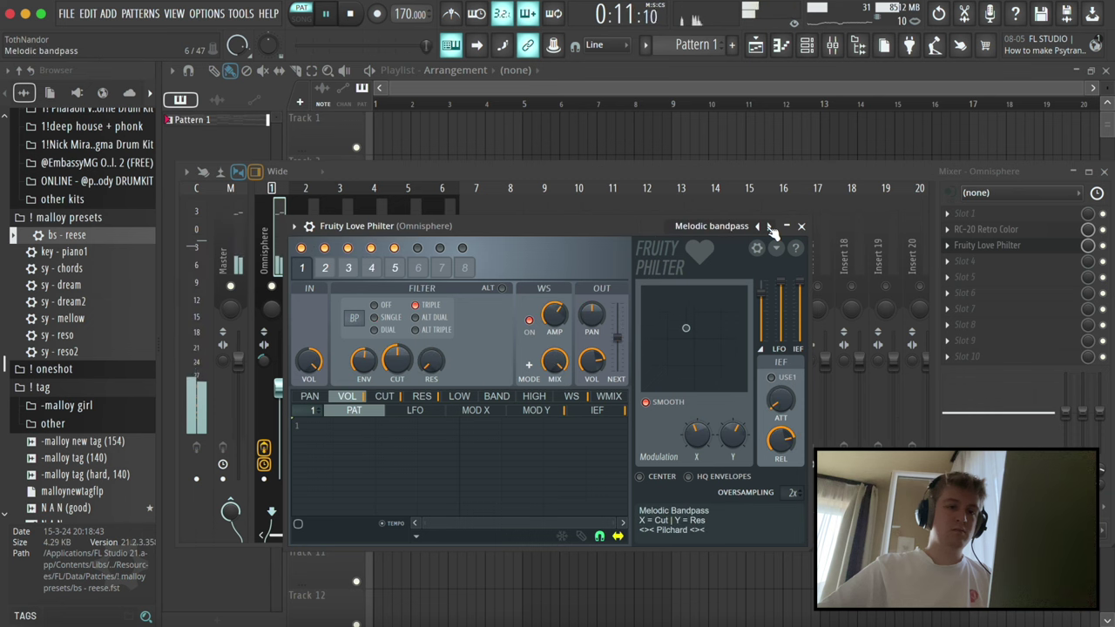
{"action": "left_click", "coordinate": [771, 227]}
{"action": "left_click", "coordinate": [771, 227]}
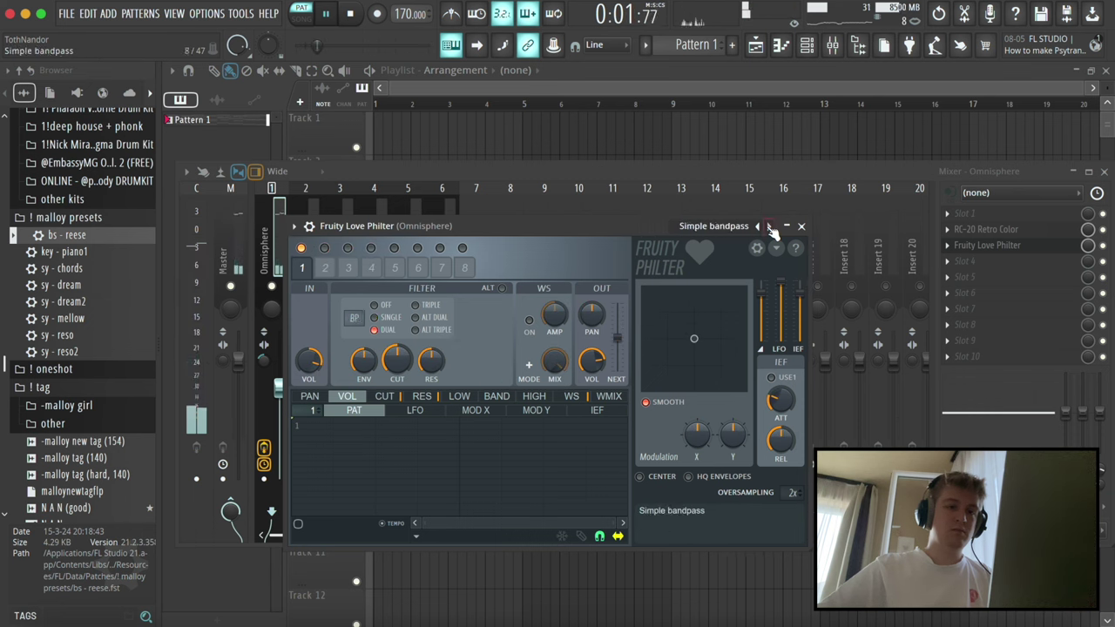
{"action": "left_click", "coordinate": [771, 228]}
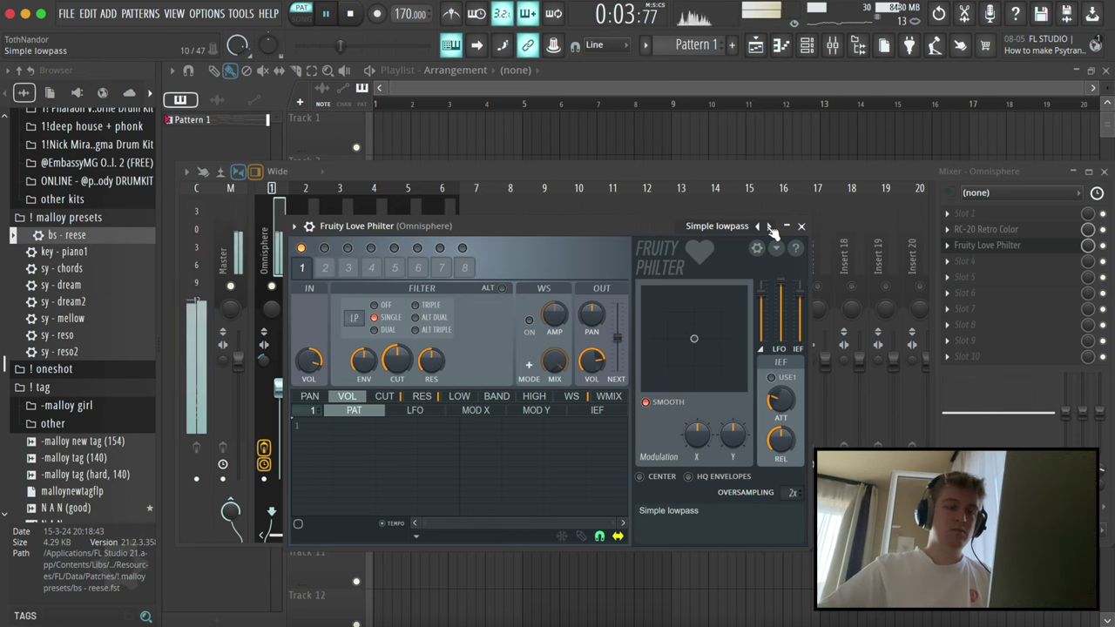
{"action": "left_click", "coordinate": [771, 228]}
{"action": "left_click", "coordinate": [772, 228]}
{"action": "left_click", "coordinate": [771, 228]}
{"action": "left_click", "coordinate": [771, 228]}
{"action": "left_click", "coordinate": [771, 228]}
{"action": "left_click", "coordinate": [771, 227]}
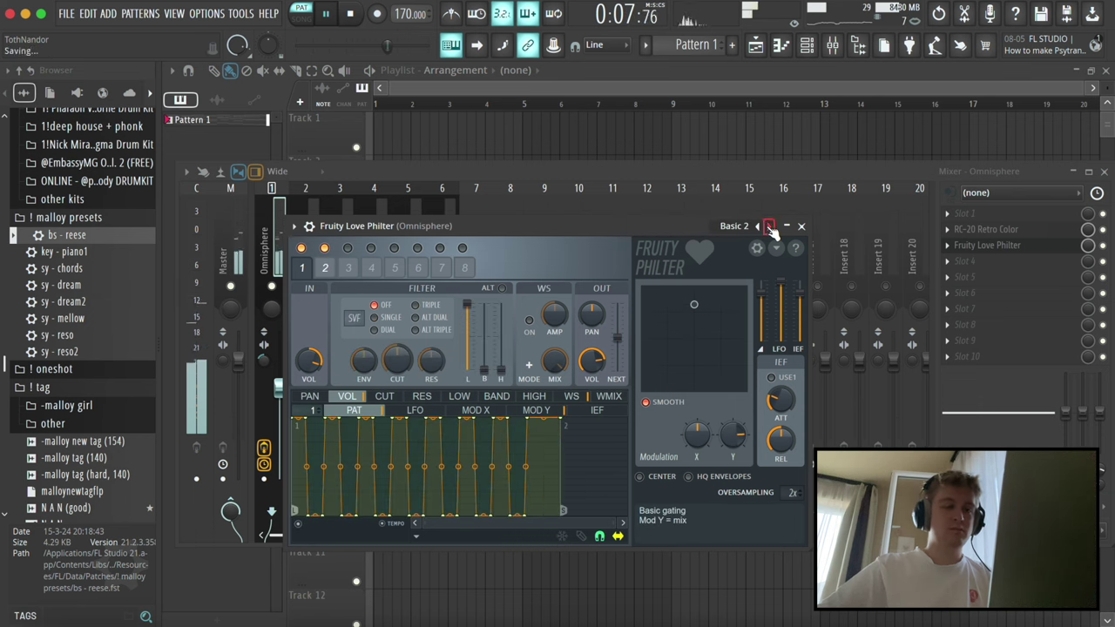
{"action": "left_click", "coordinate": [772, 228]}
{"action": "left_click", "coordinate": [771, 227]}
{"action": "left_click", "coordinate": [772, 227]}
{"action": "left_click", "coordinate": [771, 228]}
{"action": "left_click", "coordinate": [772, 227]}
{"action": "left_click", "coordinate": [772, 227]}
{"action": "left_click", "coordinate": [771, 227]}
{"action": "left_click", "coordinate": [771, 227]}
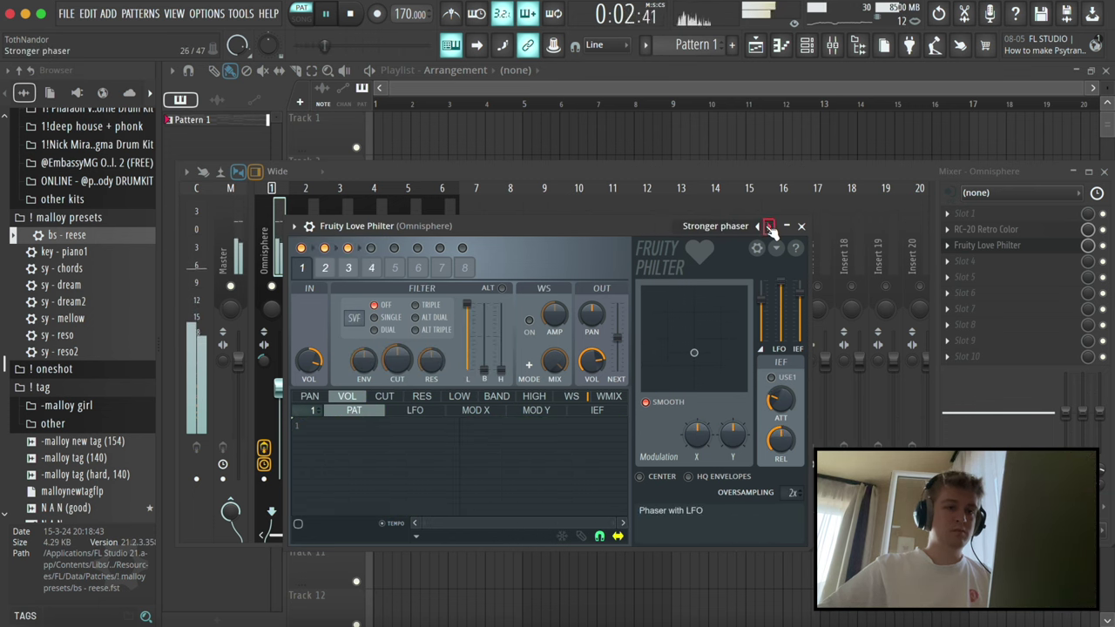
{"action": "left_click", "coordinate": [771, 227]}
{"action": "left_click", "coordinate": [771, 228]}
{"action": "left_click", "coordinate": [771, 227]}
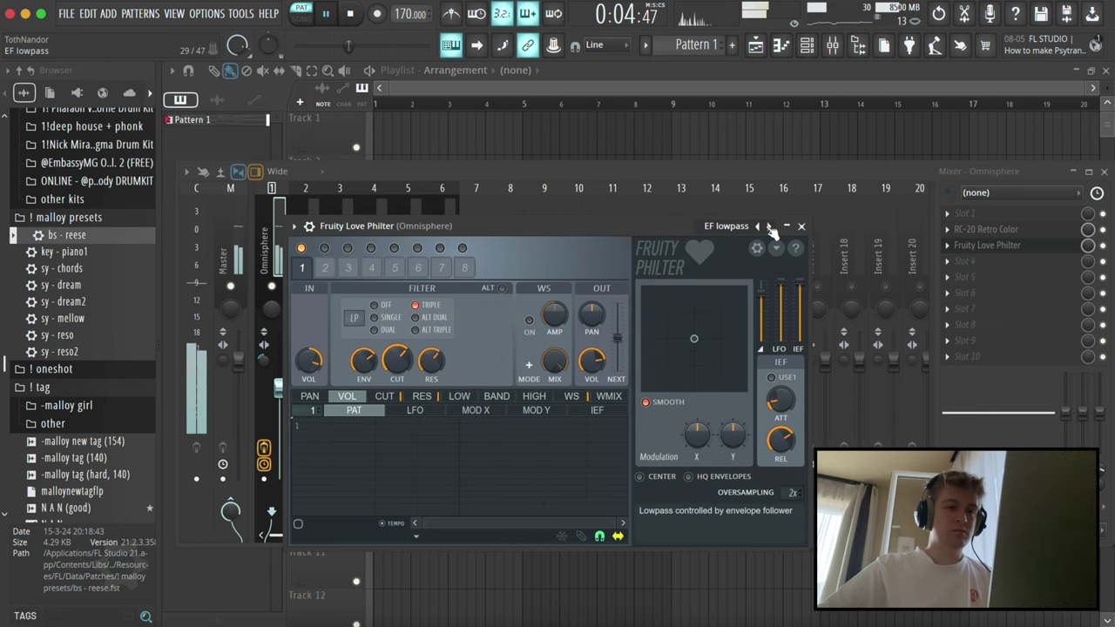
{"action": "left_click", "coordinate": [771, 227]}
{"action": "left_click", "coordinate": [771, 228]}
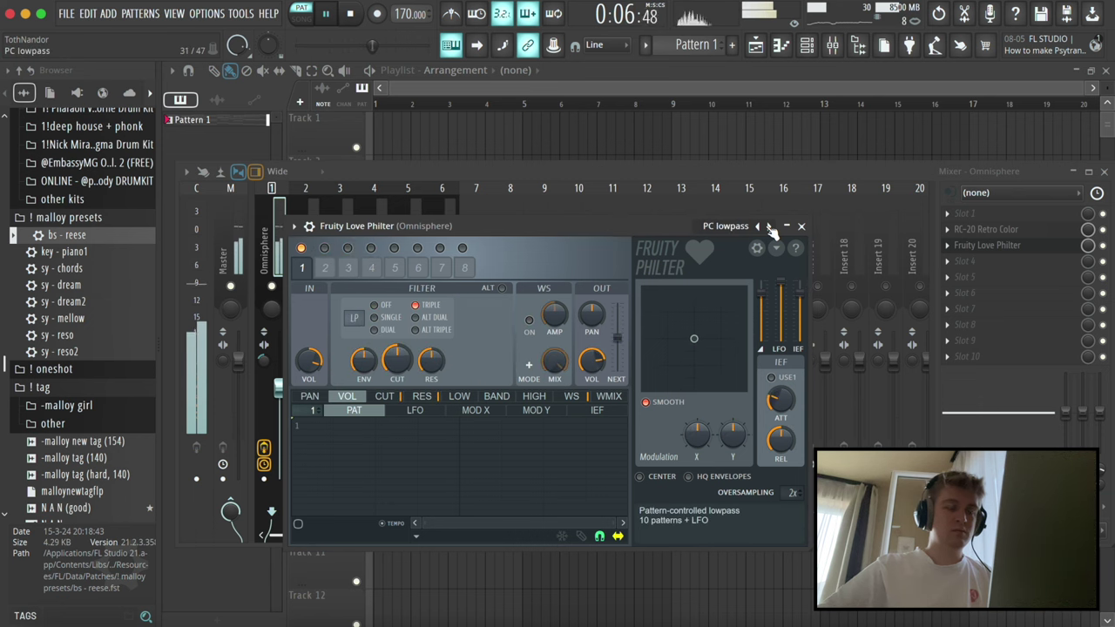
{"action": "left_click", "coordinate": [771, 227]}
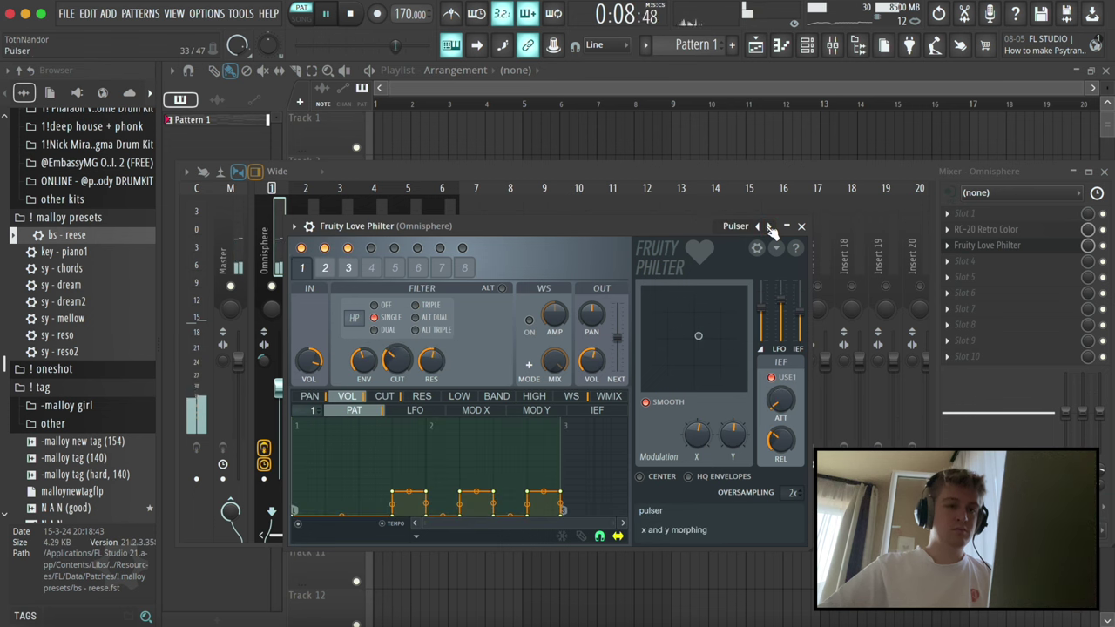
{"action": "left_click", "coordinate": [771, 227]}
{"action": "left_click", "coordinate": [771, 227]}
{"action": "left_click", "coordinate": [771, 227]}
{"action": "left_click", "coordinate": [771, 227]}
{"action": "left_click", "coordinate": [771, 227]}
{"action": "left_click", "coordinate": [771, 227]}
{"action": "left_click", "coordinate": [771, 227]}
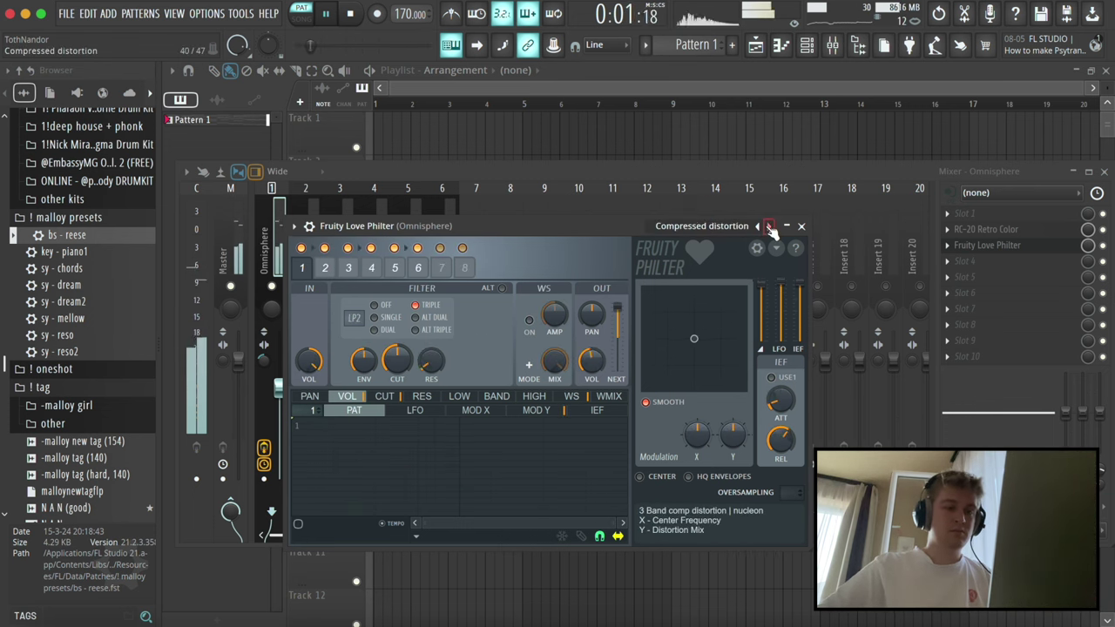
{"action": "left_click", "coordinate": [771, 227]}
{"action": "left_click", "coordinate": [772, 228]}
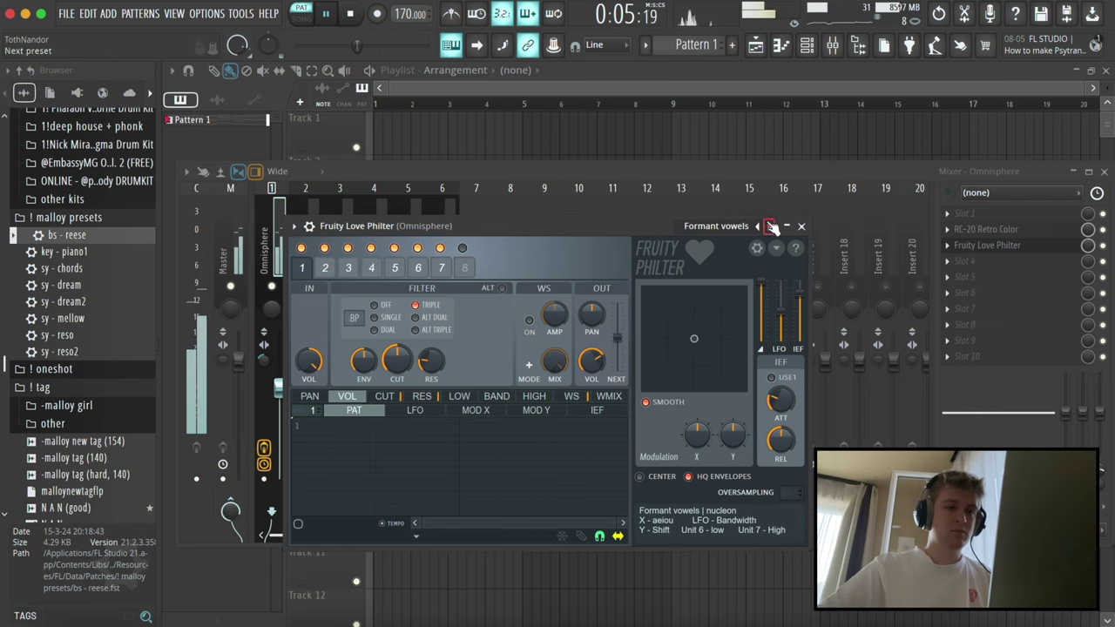
{"action": "left_click", "coordinate": [772, 228]}
{"action": "left_click", "coordinate": [771, 228]}
{"action": "left_click", "coordinate": [771, 227]}
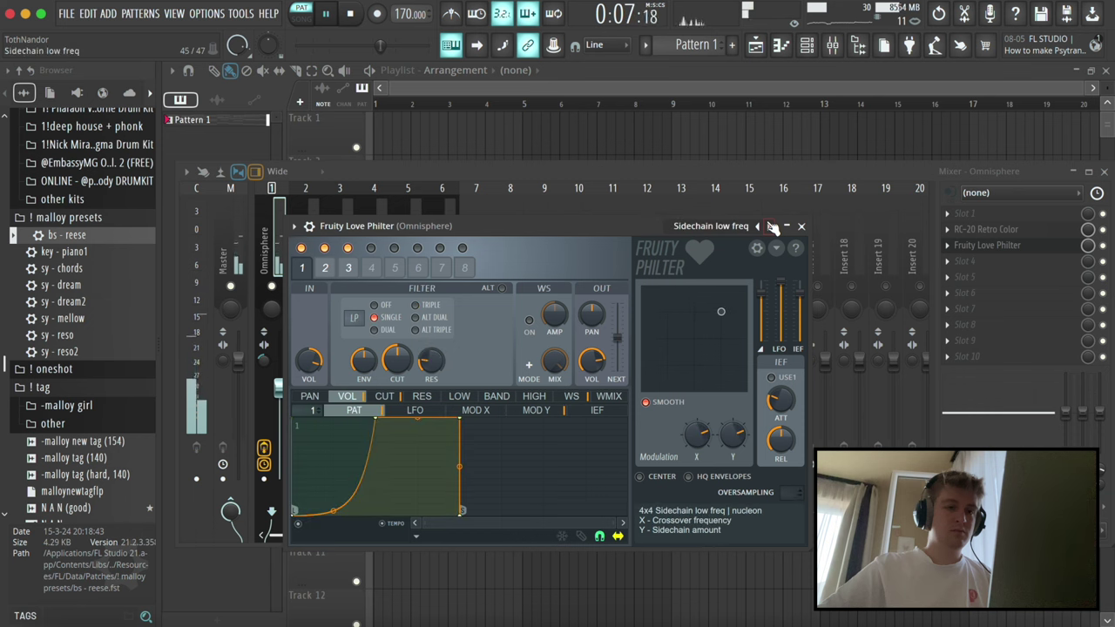
{"action": "left_click", "coordinate": [771, 227]}
{"action": "left_click", "coordinate": [771, 228]}
{"action": "left_click", "coordinate": [771, 228]}
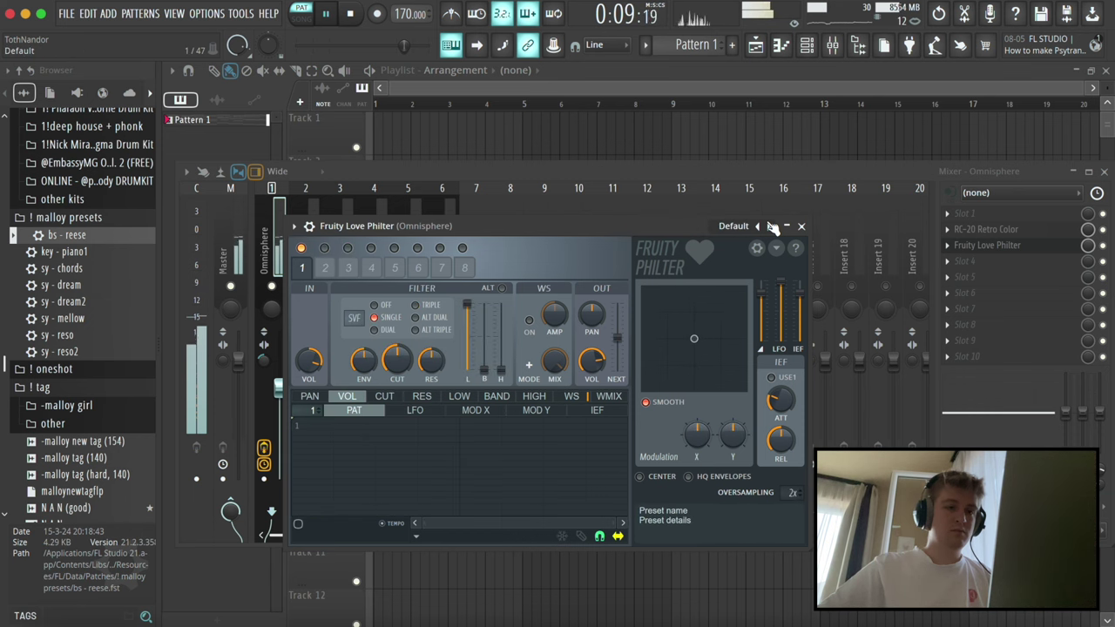
{"action": "left_click_drag", "start_coordinate": [396, 359], "coordinate": [397, 349]}
- Load Fruity Parametric EQ 2 into effect slot 4 of the Omnisphere insert
{"action": "left_click", "coordinate": [281, 388]}
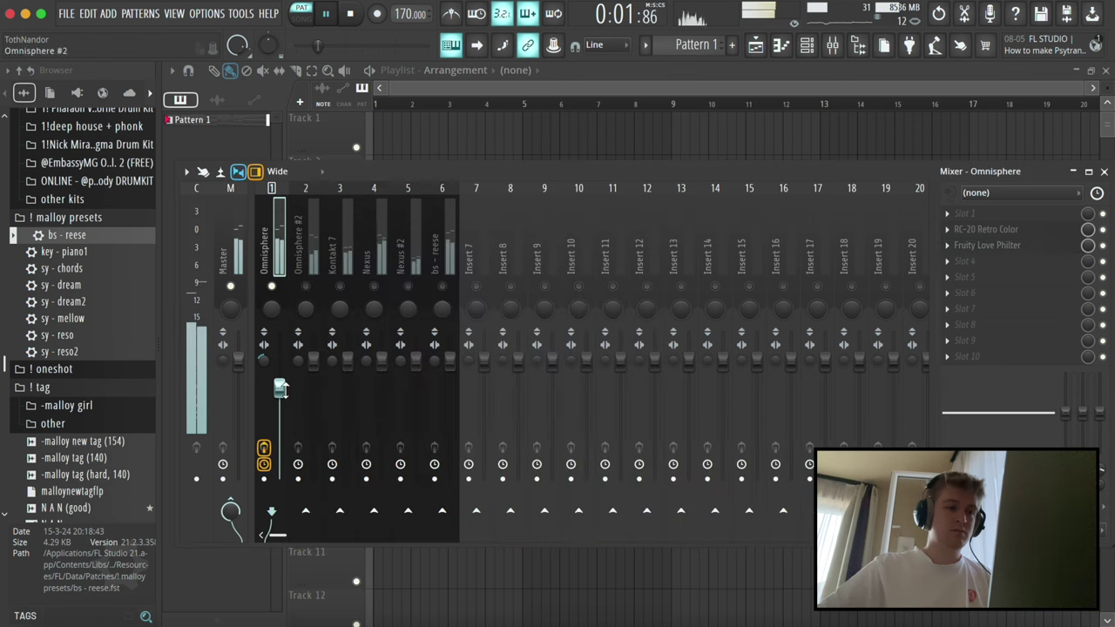
{"action": "left_click", "coordinate": [978, 279]}
{"action": "left_click", "coordinate": [819, 37]}
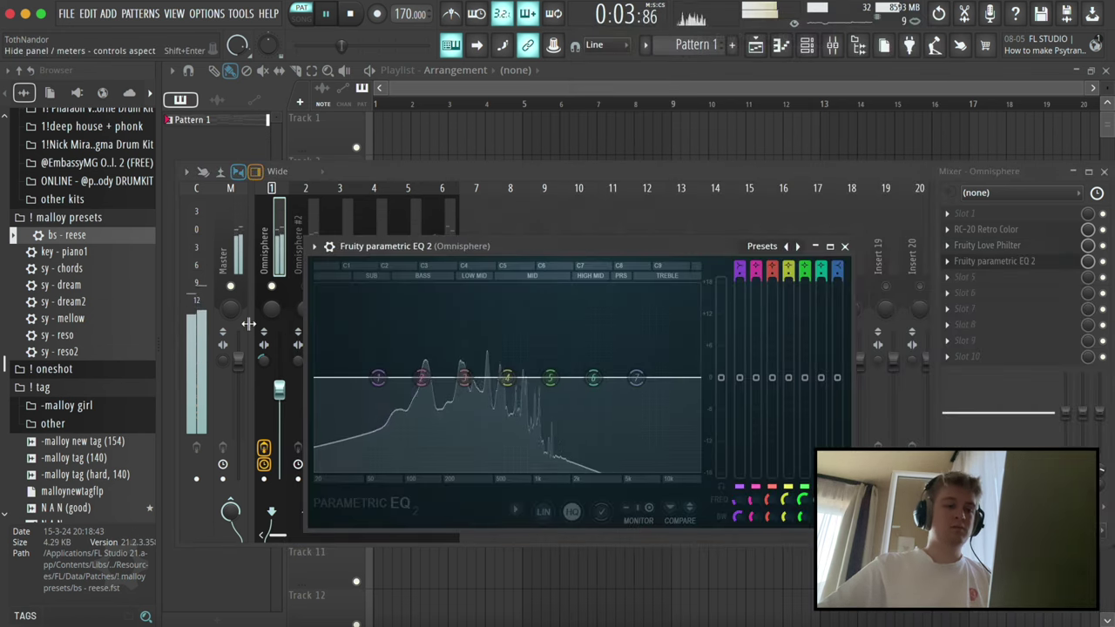
- Apply the 20Hz + 18kHz cut preset to the Omnisphere insert's EQ and raise its low-cut frequency
{"action": "left_click", "coordinate": [797, 246]}
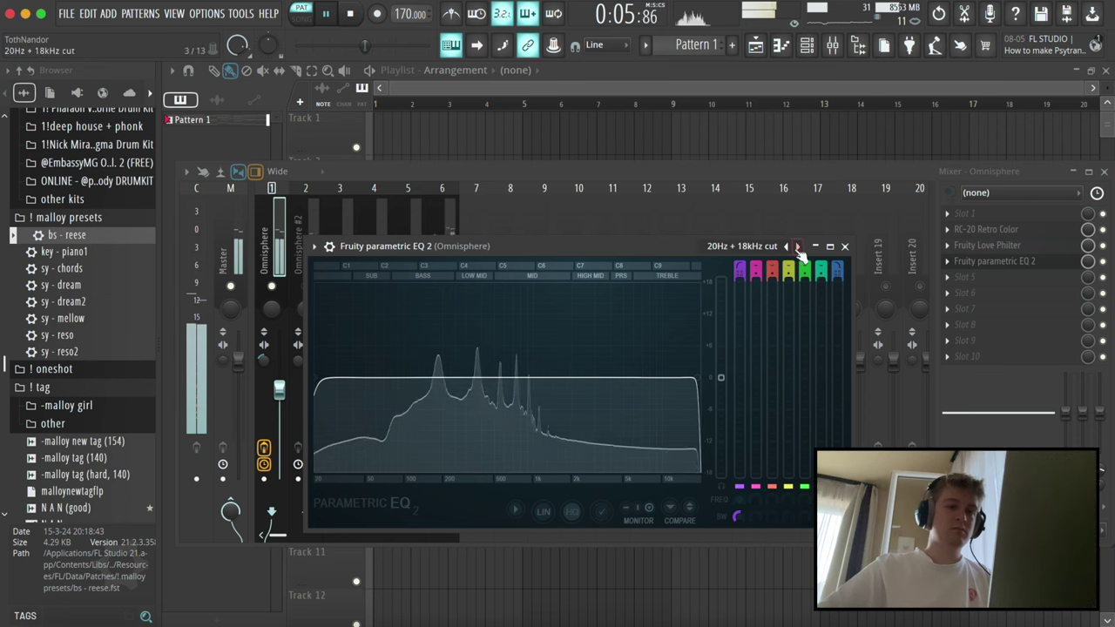
{"action": "left_click_drag", "start_coordinate": [319, 377], "coordinate": [435, 377]}
{"action": "key", "text": "Escape"}
- Select the Omnisphere #2 insert, lower its fader, and solo it in the mixer
{"action": "left_click", "coordinate": [305, 286]}
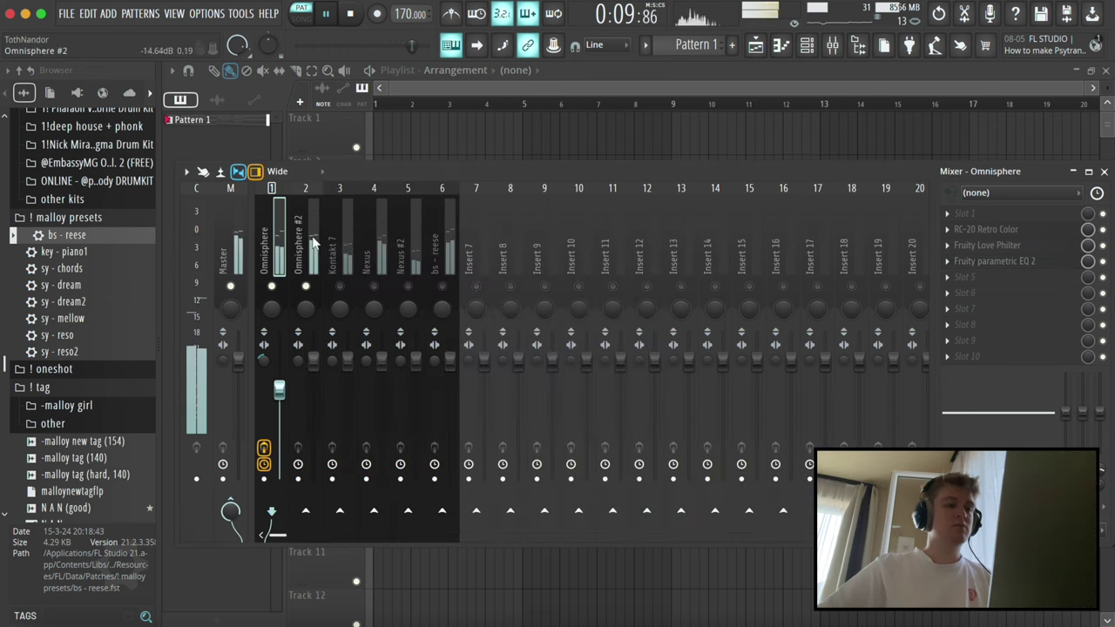
{"action": "left_click", "coordinate": [312, 244]}
{"action": "left_click_drag", "start_coordinate": [312, 357], "coordinate": [314, 383]}
{"action": "right_click", "coordinate": [307, 289]}
- Load RC-20 Retro Color into effect slot 1 of the Omnisphere #2 insert and turn off its noise module
{"action": "left_click", "coordinate": [965, 213]}
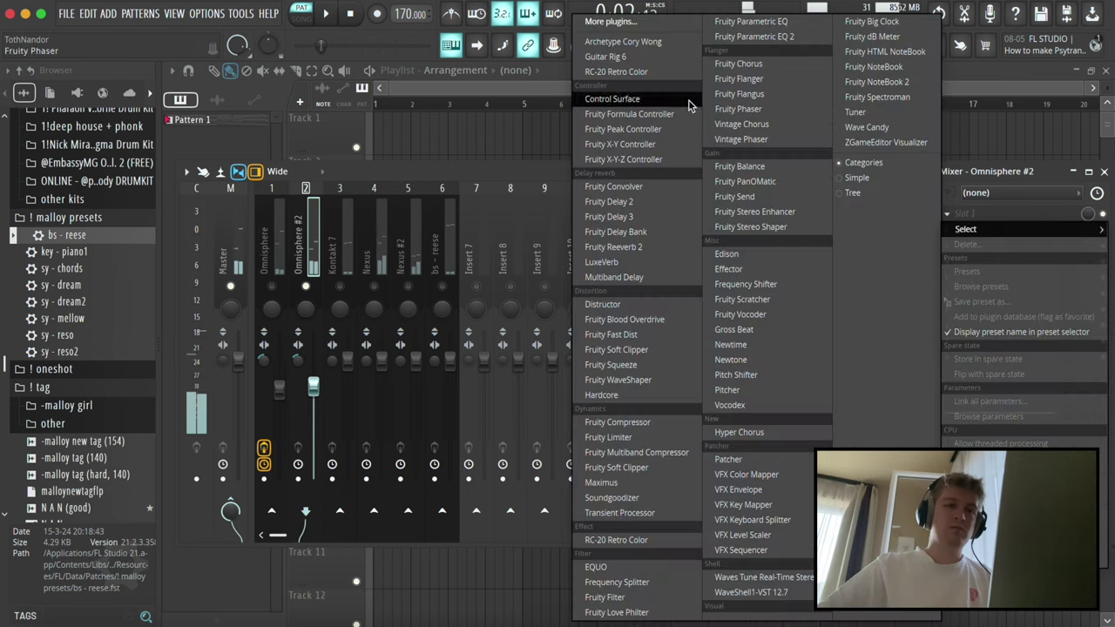
{"action": "left_click", "coordinate": [632, 71]}
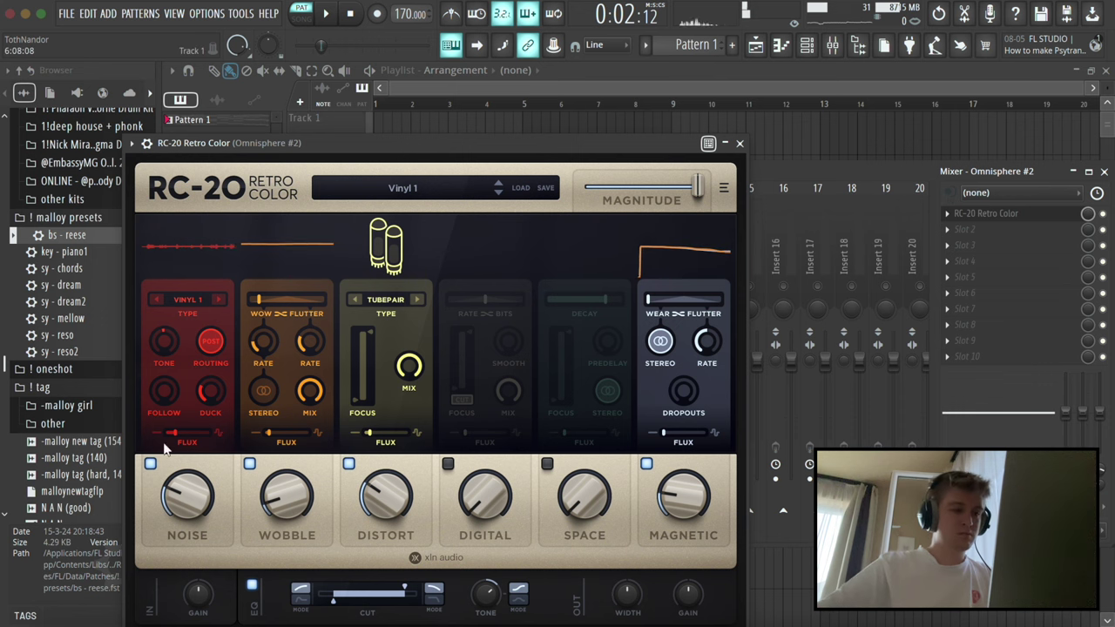
{"action": "left_click", "coordinate": [150, 464]}
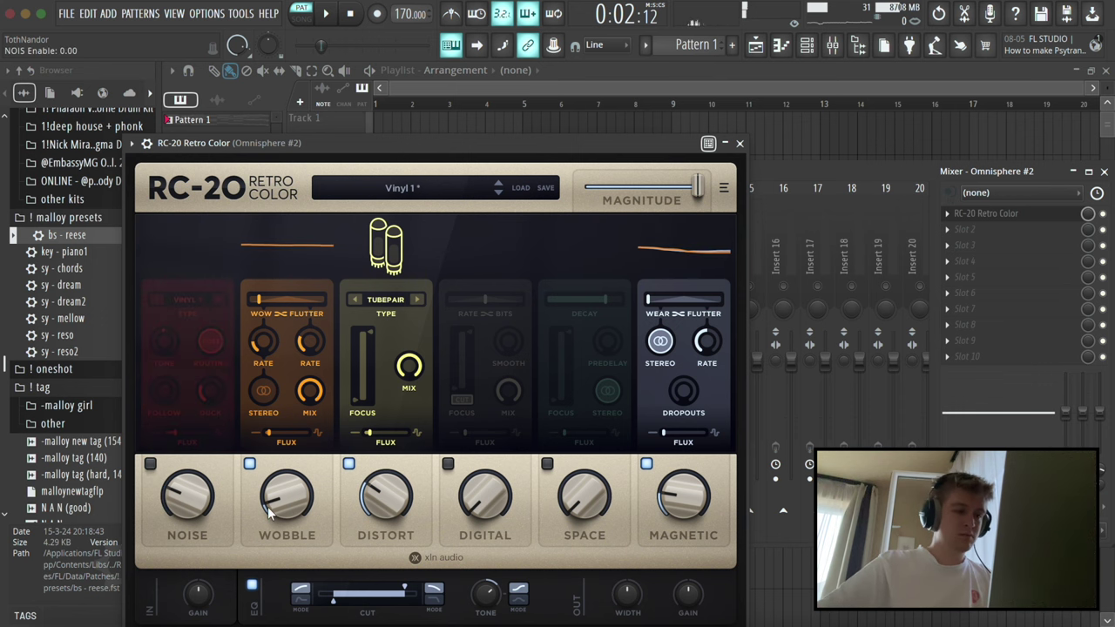
- With the pattern playing, lower RC-20's wobble on Omnisphere #2, enable and raise space, and set the output width to 138%
{"action": "left_click", "coordinate": [366, 83]}
{"action": "key", "text": "space"}
{"action": "left_click", "coordinate": [811, 47]}
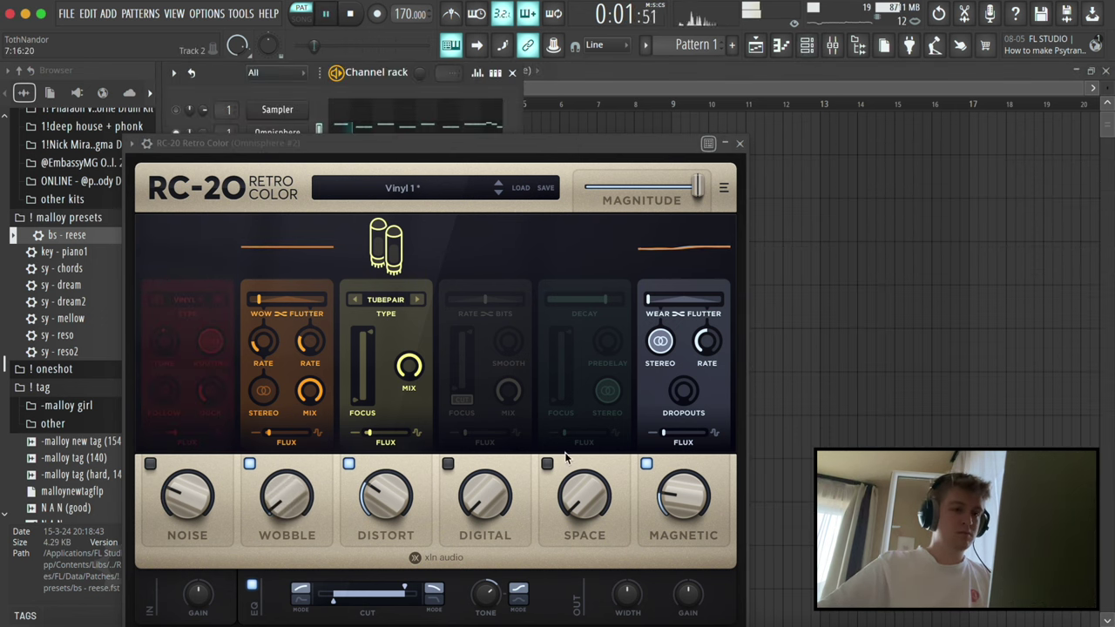
{"action": "left_click", "coordinate": [832, 44]}
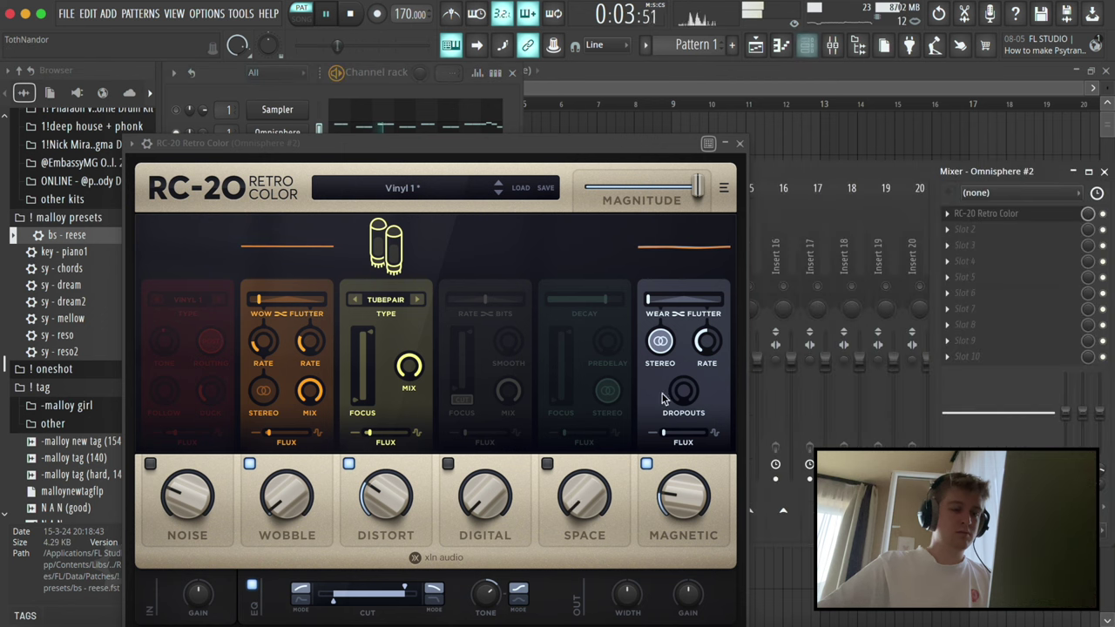
{"action": "left_click", "coordinate": [547, 464]}
{"action": "left_click_drag", "start_coordinate": [616, 434], "coordinate": [618, 431]}
{"action": "left_click_drag", "start_coordinate": [638, 597], "coordinate": [643, 540]}
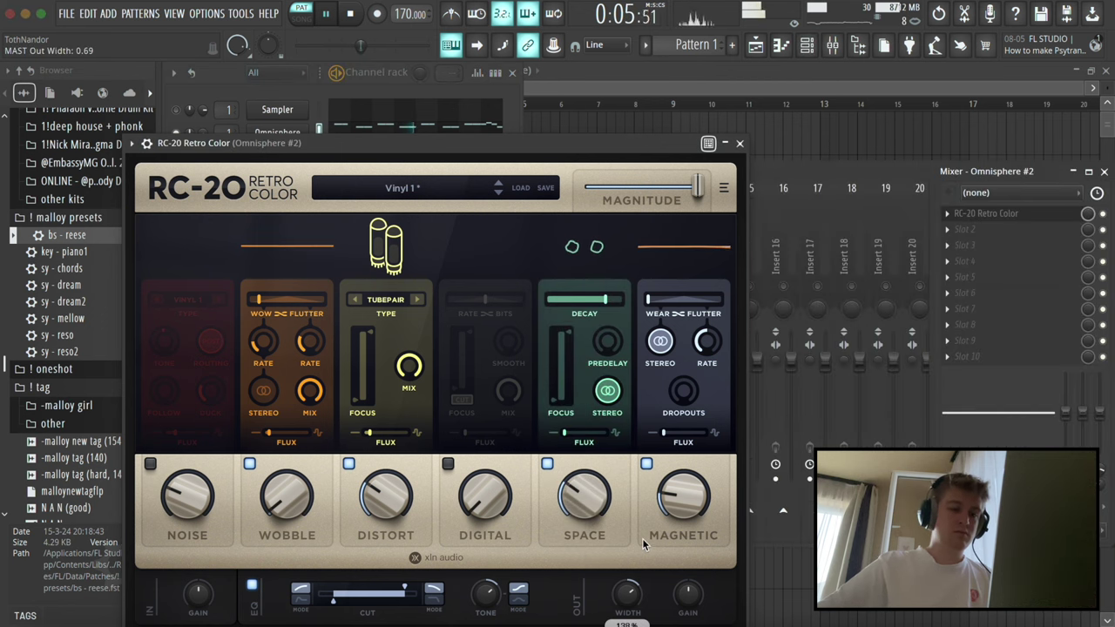
- Raise the high cut, reduce the distortion, and set the magnetic amount to 16% in Omnisphere #2's RC-20
{"action": "left_click_drag", "start_coordinate": [406, 589], "coordinate": [412, 588]}
{"action": "left_click_drag", "start_coordinate": [404, 490], "coordinate": [416, 520]}
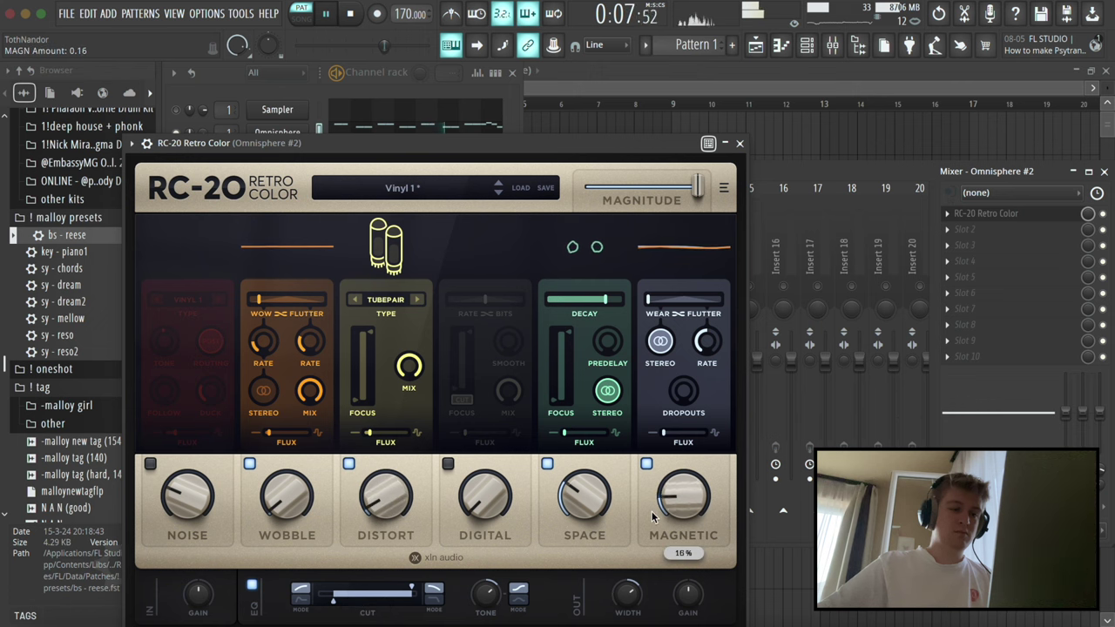
{"action": "key", "text": "Escape"}
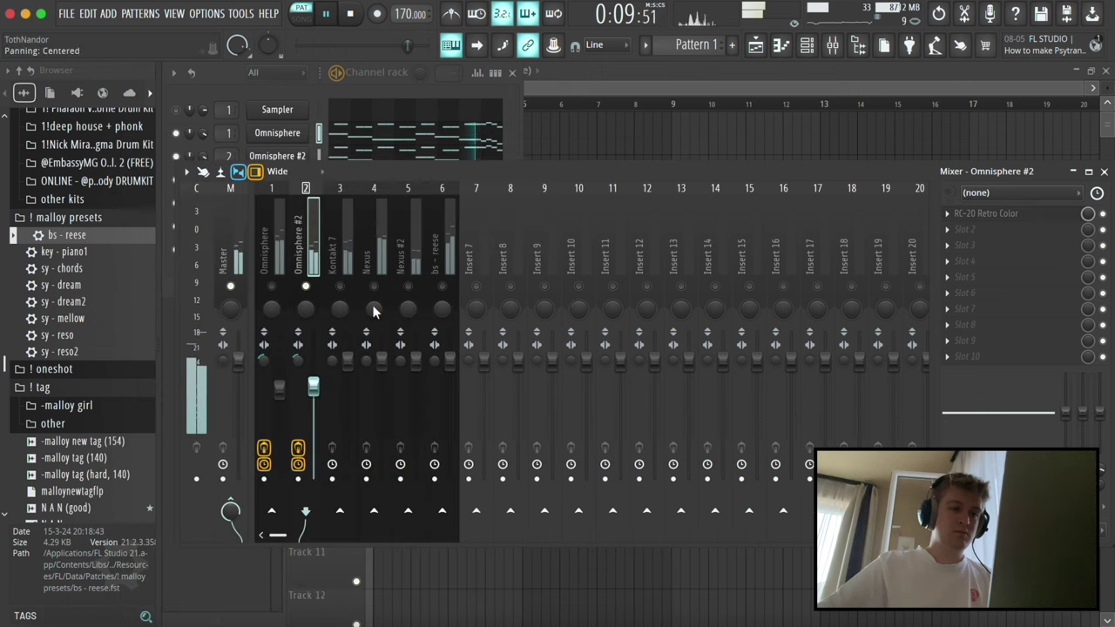
- Lower the Omnisphere #2 fader slightly and unmute the Kontakt 7 insert to hear both together
{"action": "left_click_drag", "start_coordinate": [313, 386], "coordinate": [313, 394]}
{"action": "left_click", "coordinate": [345, 356]}
{"action": "left_click_drag", "start_coordinate": [339, 347], "coordinate": [340, 340]}
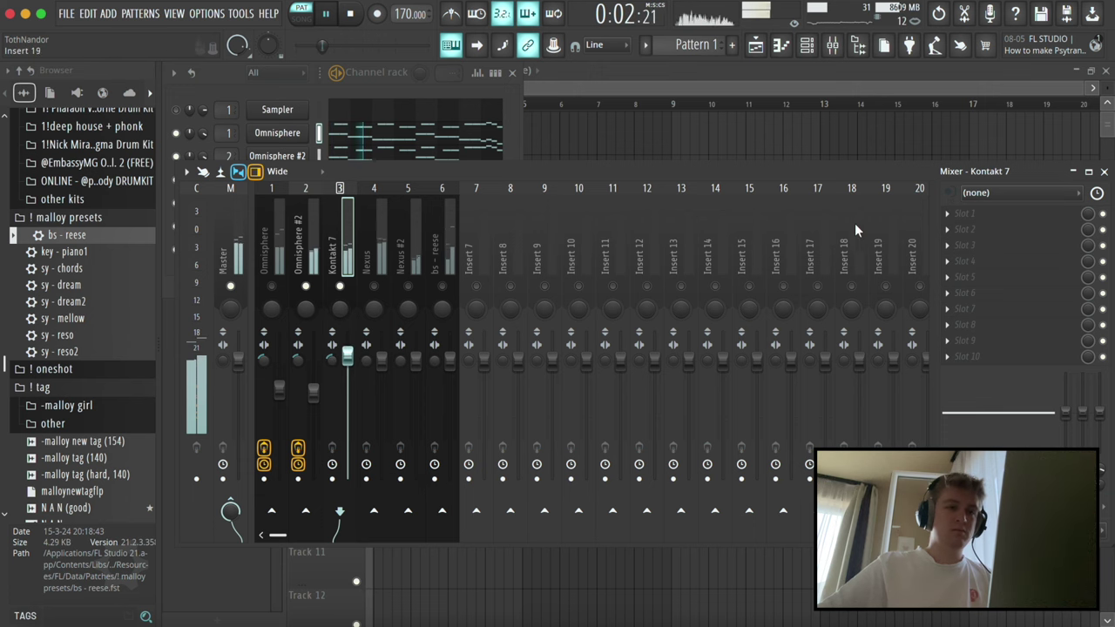
- Load Fruity Parametric EQ 2 into effect slot 2 of the Omnisphere #2 insert and cut the low end with band 1
{"action": "left_click", "coordinate": [305, 244]}
{"action": "left_click", "coordinate": [964, 229]}
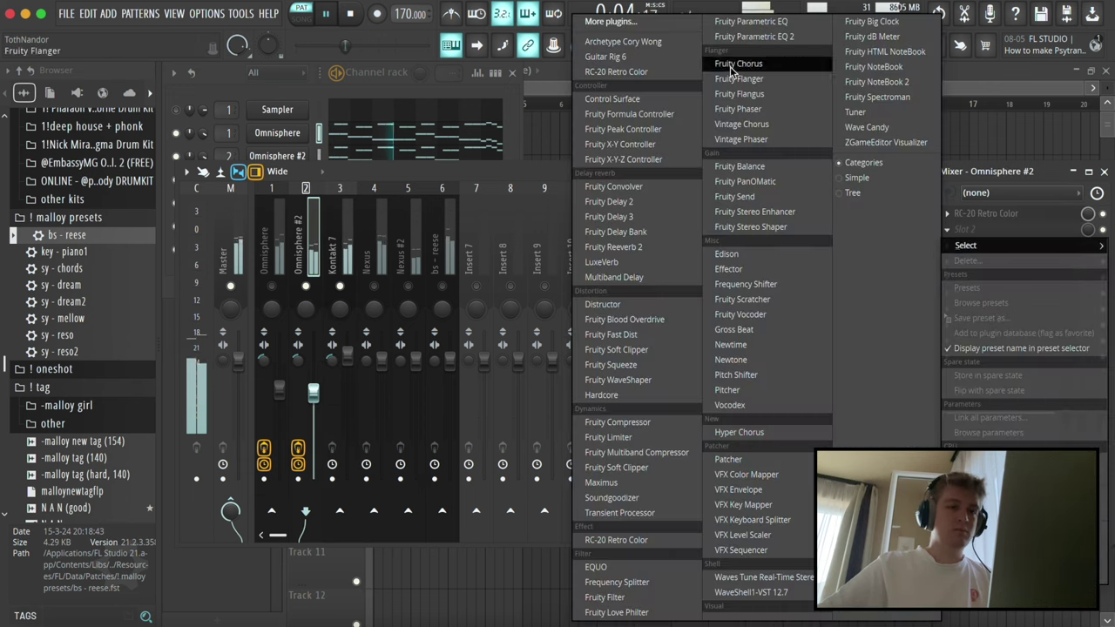
{"action": "left_click", "coordinate": [755, 37]}
{"action": "left_click_drag", "start_coordinate": [378, 378], "coordinate": [392, 472]}
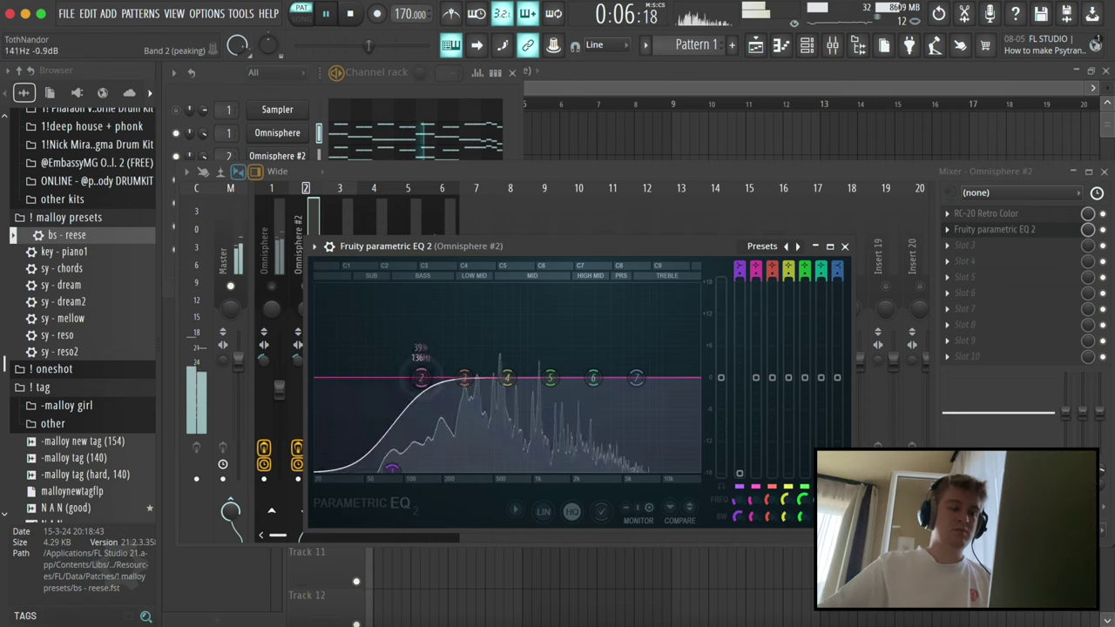
{"action": "left_click", "coordinate": [844, 247]}
- Load RC-20 Retro Color into effect slot 1 of the Kontakt 7 insert
{"action": "left_click", "coordinate": [344, 248]}
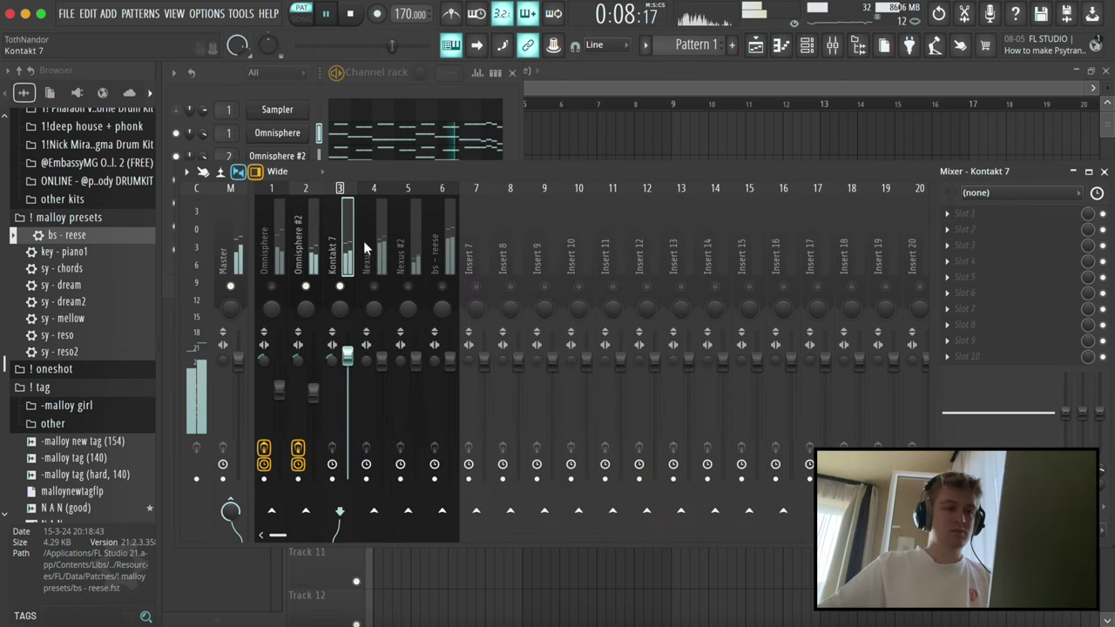
{"action": "left_click", "coordinate": [966, 214]}
{"action": "key", "text": "space"}
{"action": "left_click", "coordinate": [635, 75]}
{"action": "key", "text": "Escape"}
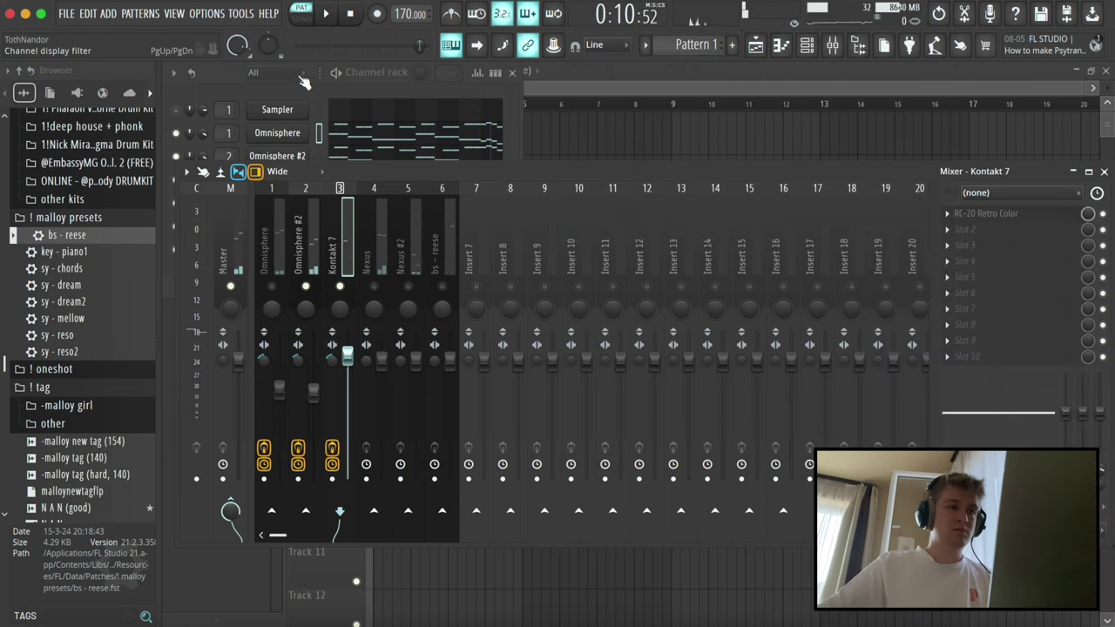
- Solo Kontakt 7 during playback, set its RC-20 noise to 7%, and reduce the wobble and distortion
{"action": "left_click", "coordinate": [329, 76]}
{"action": "key", "text": "space"}
{"action": "key", "text": "F6"}
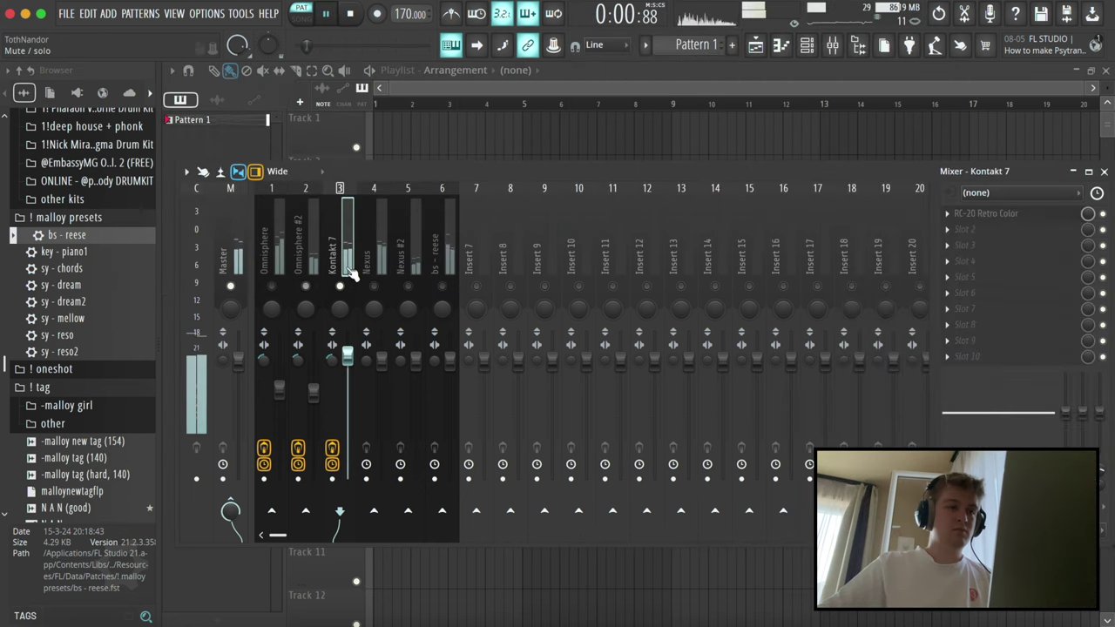
{"action": "left_click", "coordinate": [974, 216]}
{"action": "left_click_drag", "start_coordinate": [51, 382], "coordinate": [26, 420]}
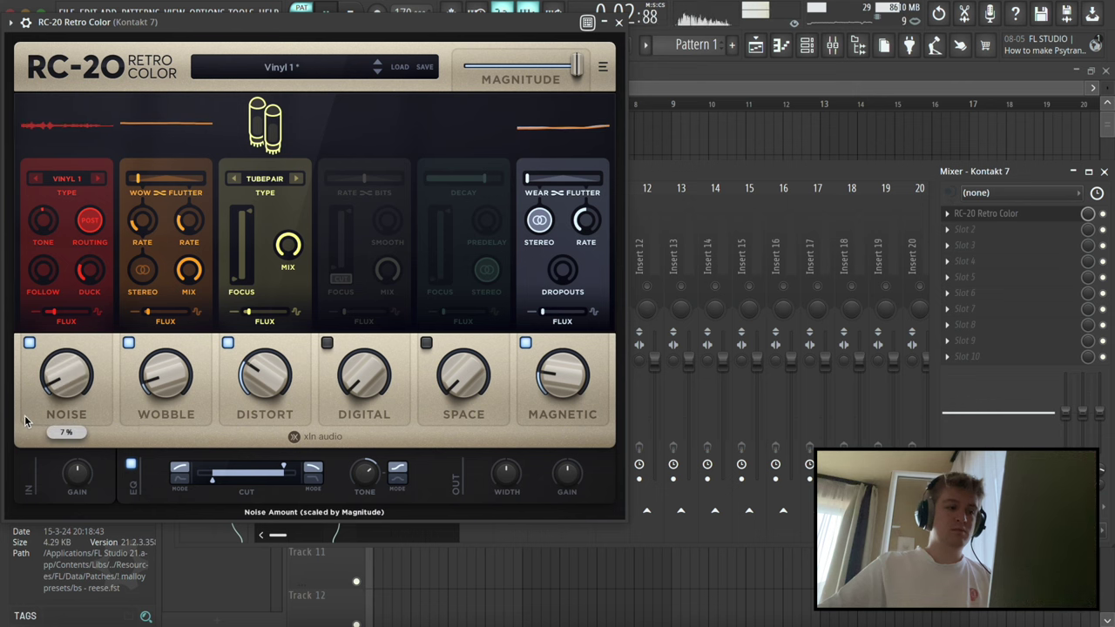
{"action": "left_click_drag", "start_coordinate": [162, 377], "coordinate": [149, 391]}
{"action": "left_click_drag", "start_coordinate": [253, 380], "coordinate": [220, 431]}
- Set RC-20's space to 3% and high cut to 20000 Hz on Kontakt 7, widen the output, and lower the magnetic amount
{"action": "left_click_drag", "start_coordinate": [458, 385], "coordinate": [456, 335]}
{"action": "left_click_drag", "start_coordinate": [461, 377], "coordinate": [453, 416]}
{"action": "left_click_drag", "start_coordinate": [284, 468], "coordinate": [307, 468]}
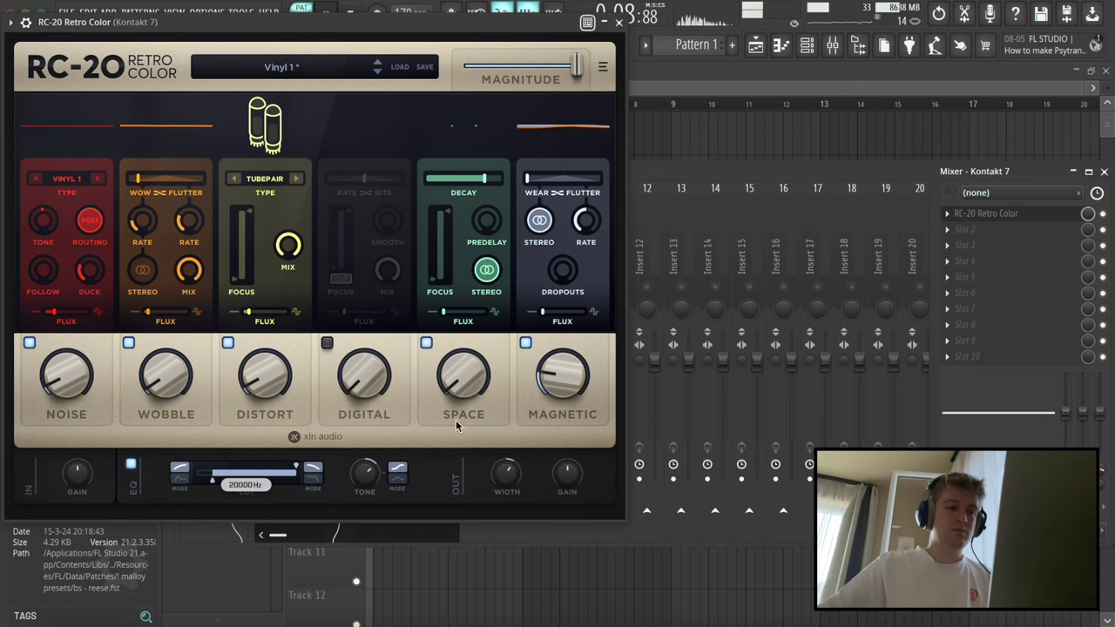
{"action": "left_click_drag", "start_coordinate": [552, 380], "coordinate": [518, 403]}
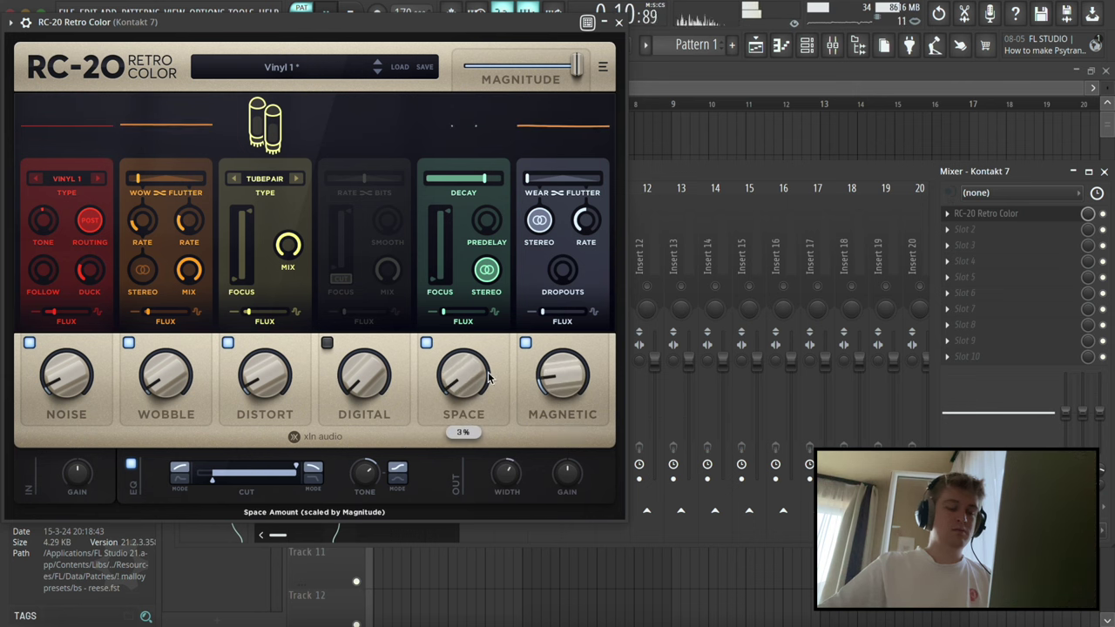
{"action": "key", "text": "Escape"}
- Solo the Nexus insert and lower its fader slightly
{"action": "right_click", "coordinate": [375, 288]}
{"action": "left_click_drag", "start_coordinate": [381, 360], "coordinate": [382, 370]}
- Open the effect choices for slot 2 of the Kontakt 7 insert
{"action": "left_click", "coordinate": [345, 230]}
{"action": "left_click", "coordinate": [964, 244]}
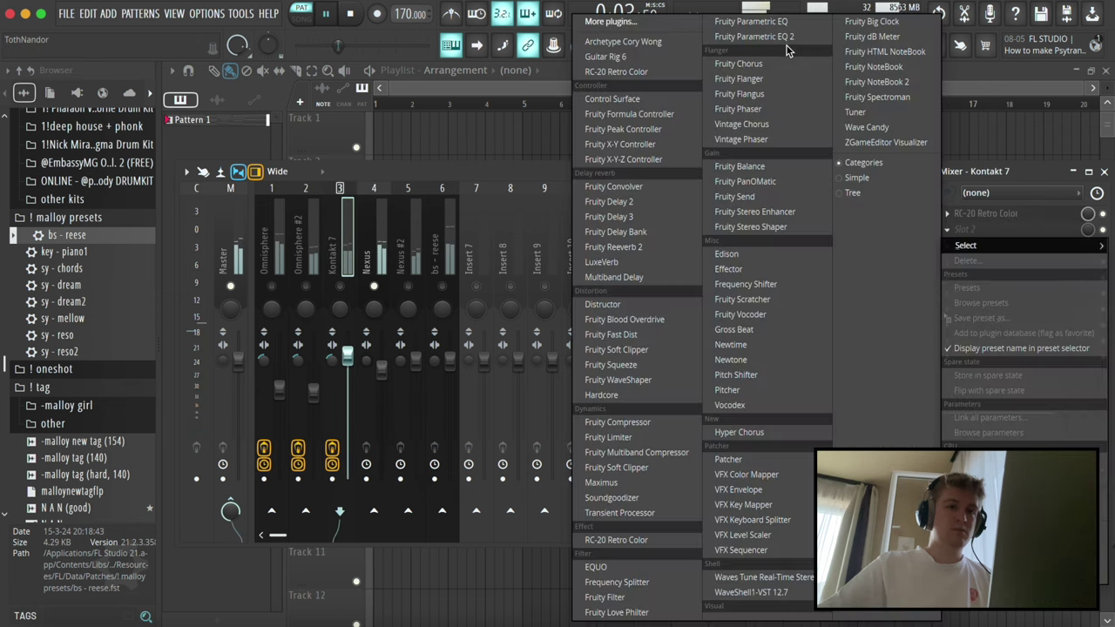
- Add Fruity Parametric EQ 2 to the Kontakt 7 track's second effect slot and shift its lowest band to a higher frequency
{"action": "left_click", "coordinate": [784, 35]}
{"action": "left_click", "coordinate": [676, 126]}
{"action": "left_click", "coordinate": [676, 125]}
{"action": "left_click", "coordinate": [677, 126]}
{"action": "left_click", "coordinate": [676, 125]}
{"action": "left_click_drag", "start_coordinate": [197, 258], "coordinate": [306, 257]}
{"action": "key", "text": "Escape"}
- Insert Fruity Love Philter in the first effect slot of the Nexus track
{"action": "left_click", "coordinate": [386, 246]}
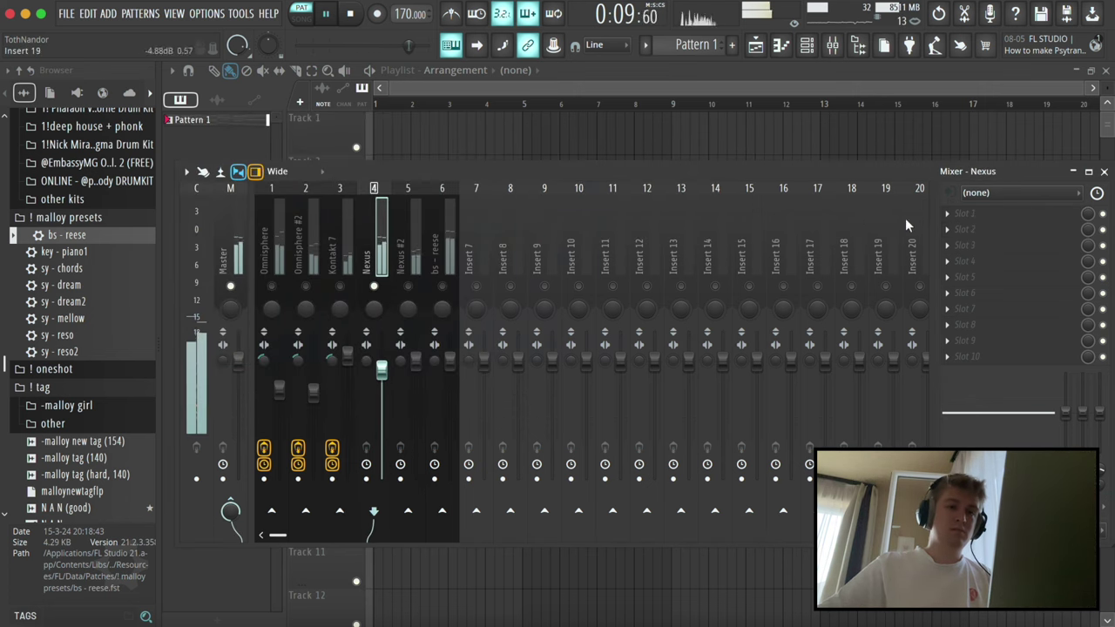
{"action": "left_click", "coordinate": [959, 215]}
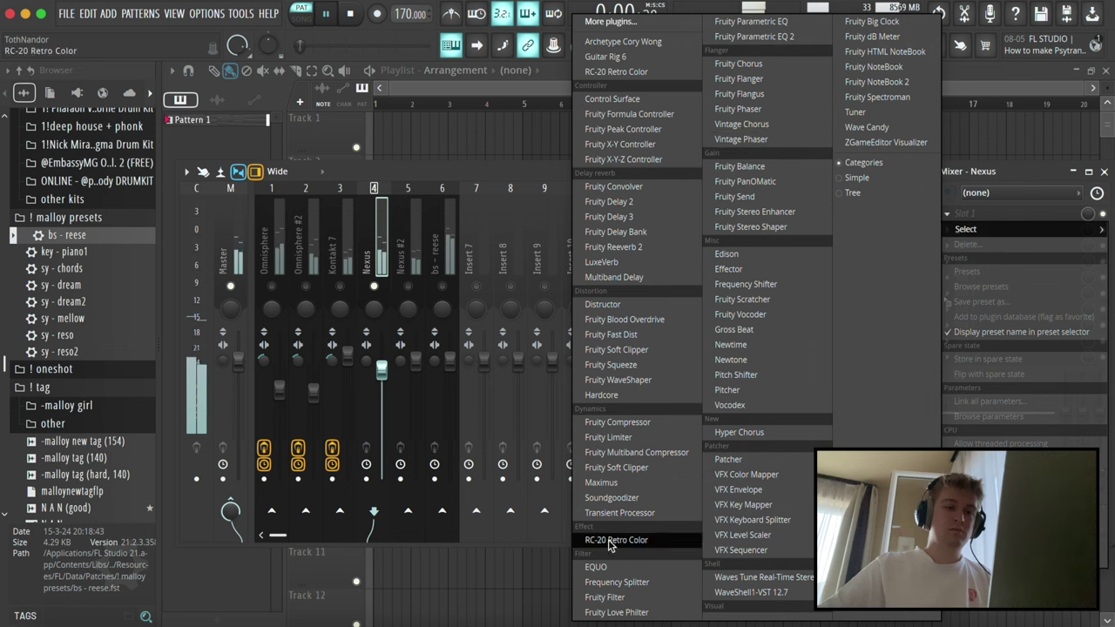
{"action": "left_click", "coordinate": [666, 612]}
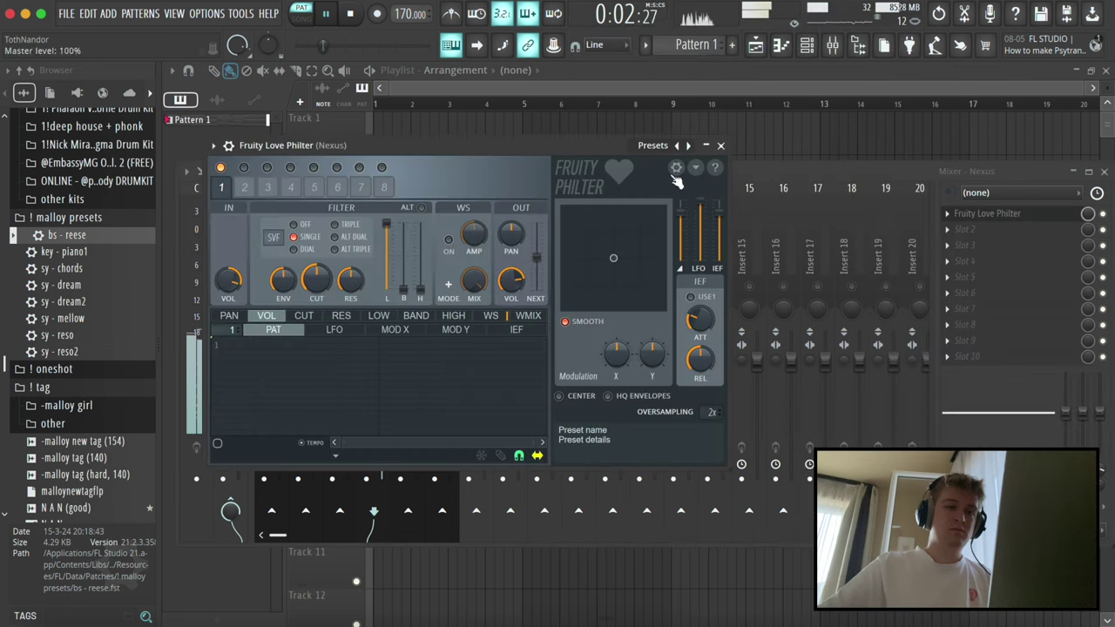
- Load Fruity Love Philter's Formant vowels preset on the Nexus track and set its cutoff frequency to 63%
{"action": "left_click", "coordinate": [690, 145]}
{"action": "left_click", "coordinate": [691, 146]}
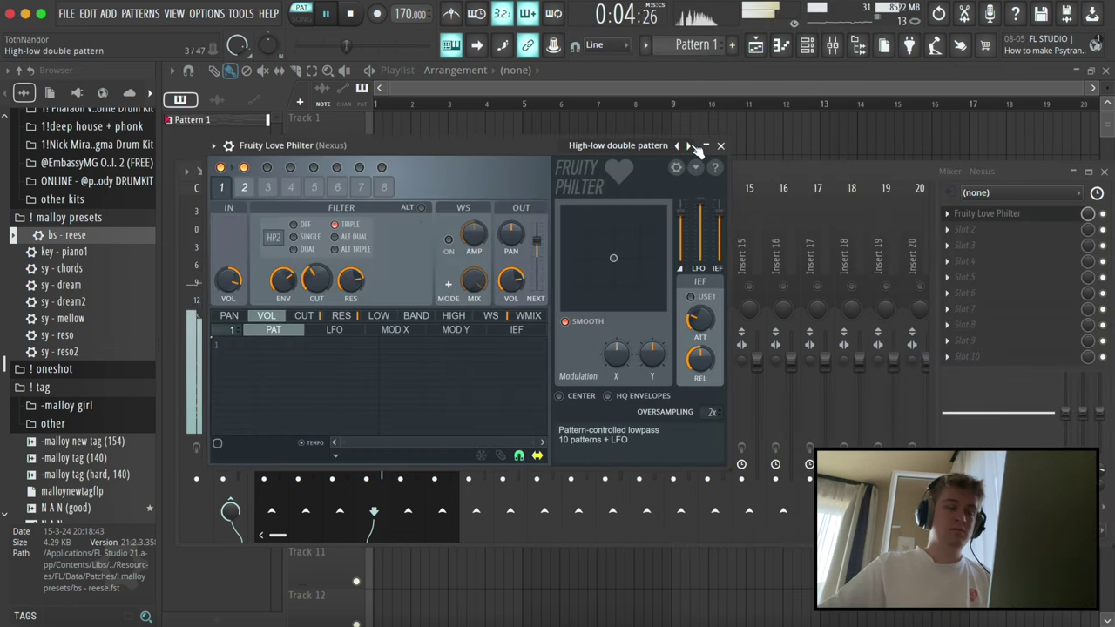
{"action": "left_click", "coordinate": [690, 147]}
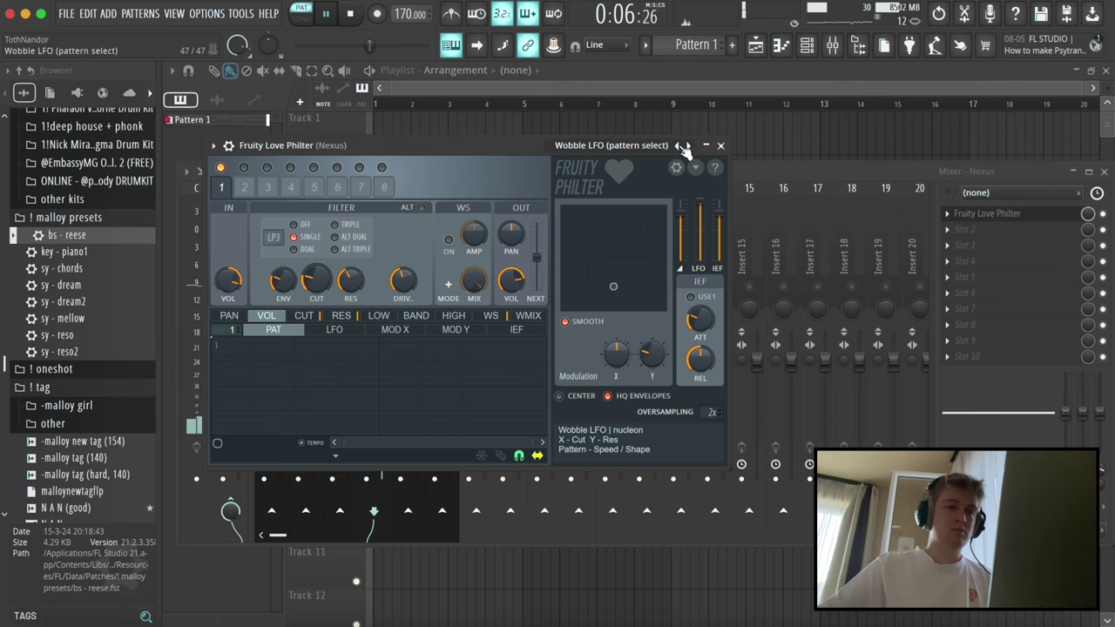
{"action": "left_click", "coordinate": [687, 148]}
{"action": "left_click", "coordinate": [683, 146]}
{"action": "left_click", "coordinate": [683, 147]}
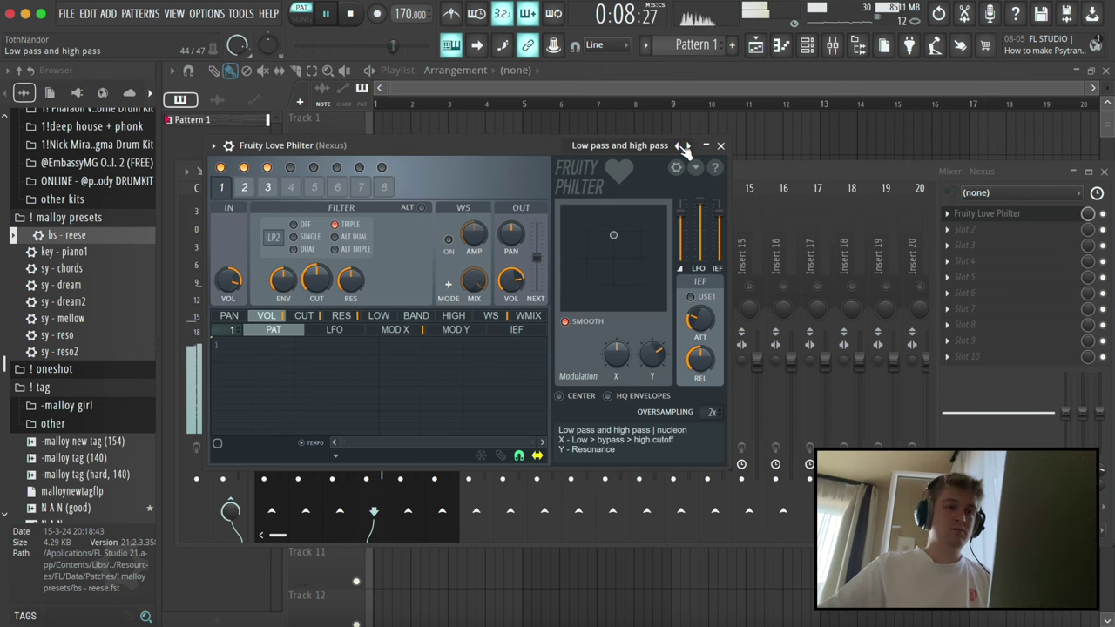
{"action": "left_click", "coordinate": [683, 147]}
{"action": "left_click", "coordinate": [683, 146]}
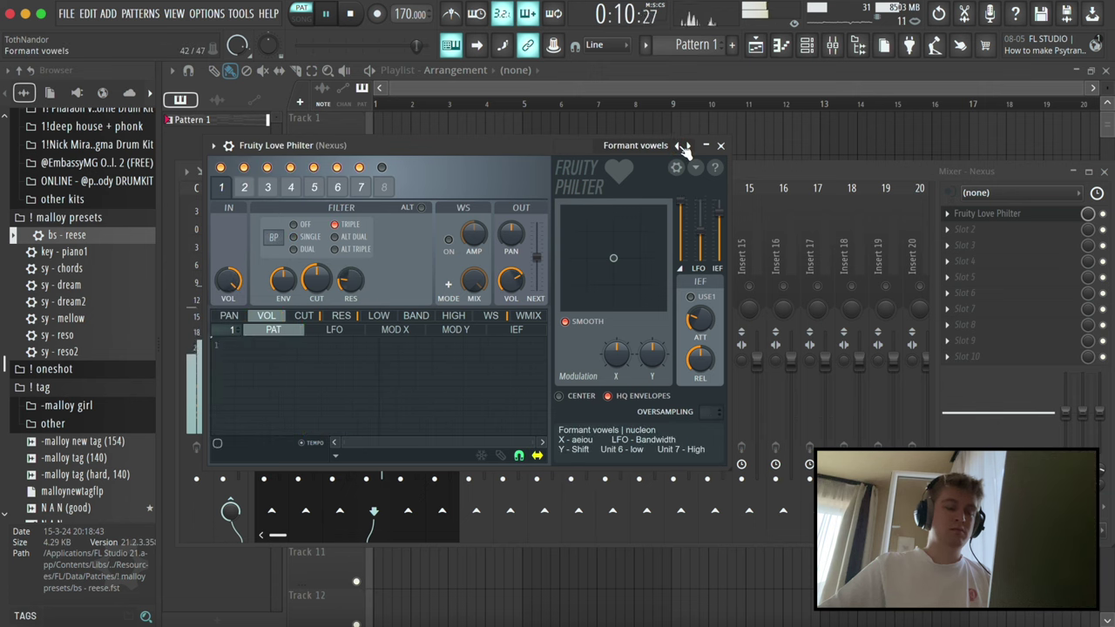
{"action": "left_click_drag", "start_coordinate": [316, 279], "coordinate": [316, 270]}
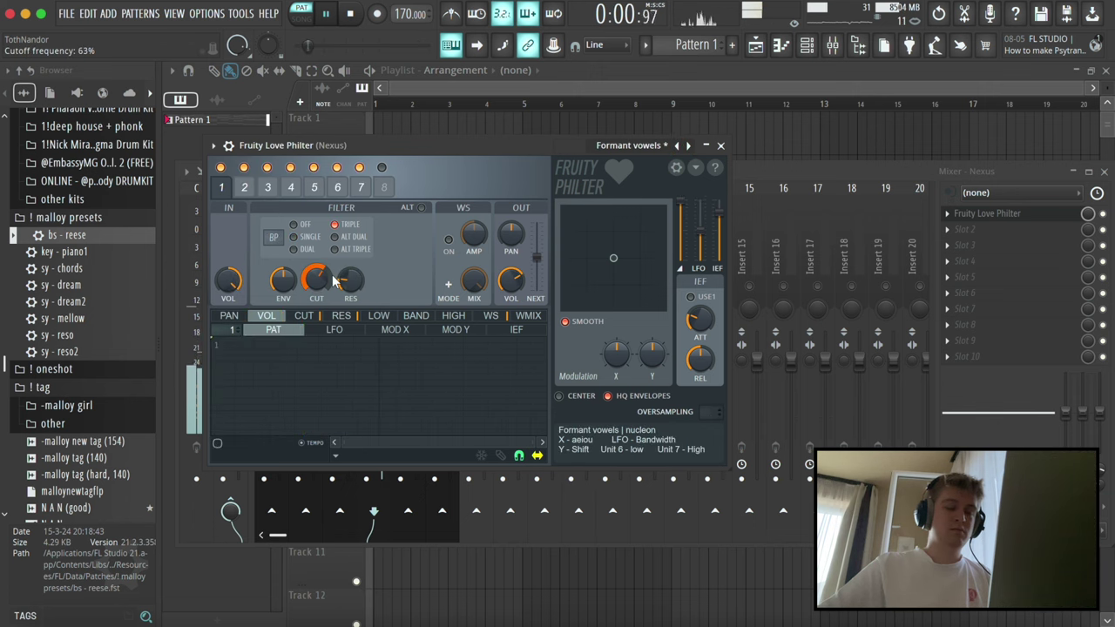
{"action": "left_click", "coordinate": [721, 146]}
- Insert RC-20 Retro Color in the Nexus track's second slot, turn off Noise and lower Wobble to 4%
{"action": "left_click", "coordinate": [947, 231]}
{"action": "mouse_move", "coordinate": [966, 246]}
{"action": "left_click", "coordinate": [650, 73]}
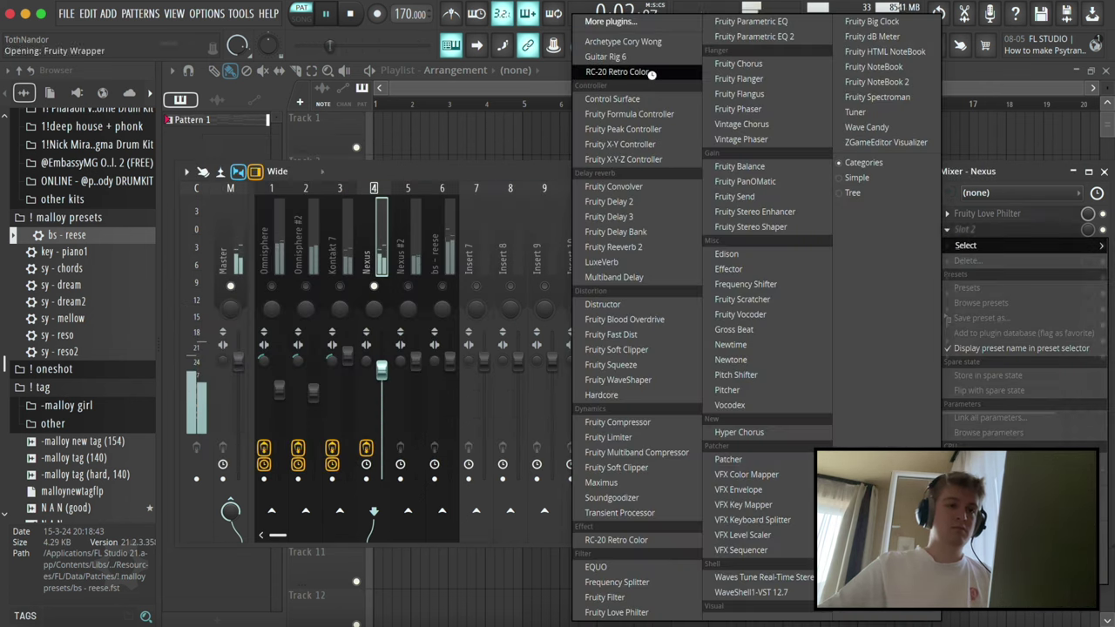
{"action": "left_click", "coordinate": [91, 404]}
{"action": "left_click_drag", "start_coordinate": [212, 447], "coordinate": [214, 457]}
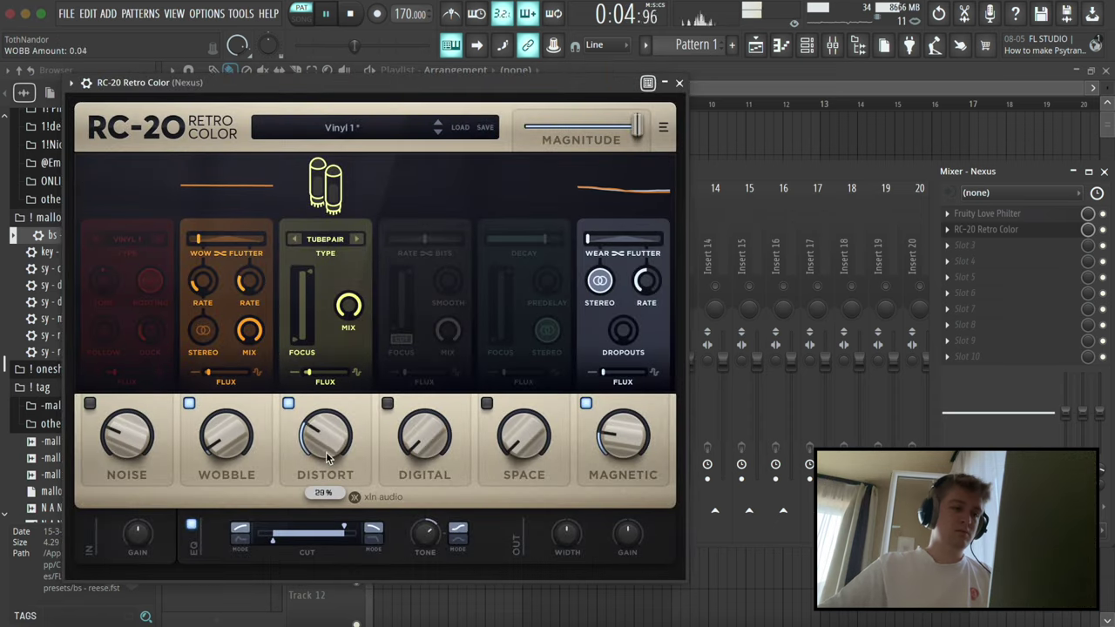
- Lower RC-20's Distort, raise Space and output Width, and reduce Magnetic to 3% on the Nexus track
{"action": "left_click_drag", "start_coordinate": [327, 453], "coordinate": [327, 464]}
{"action": "left_click_drag", "start_coordinate": [524, 445], "coordinate": [524, 429]}
{"action": "left_click_drag", "start_coordinate": [568, 534], "coordinate": [570, 521]}
{"action": "left_click_drag", "start_coordinate": [617, 442], "coordinate": [617, 458]}
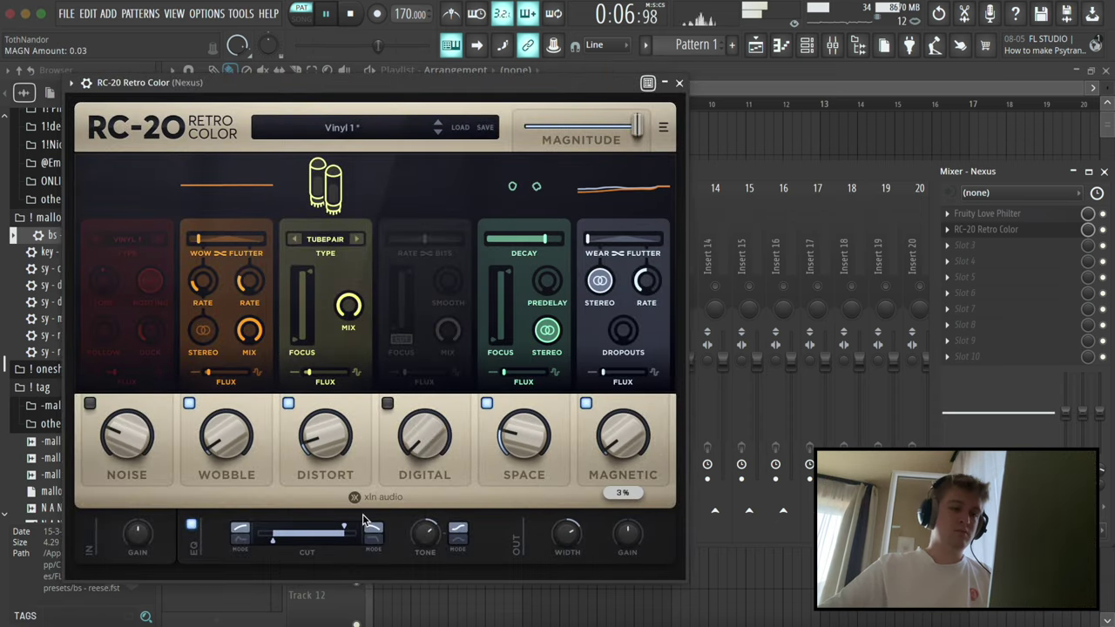
{"action": "left_click", "coordinate": [678, 83]}
- Add Fruity Parametric EQ 2 to the Nexus track's third slot, slightly boosting an upper band and pulling down two low bands
{"action": "left_click", "coordinate": [949, 243]}
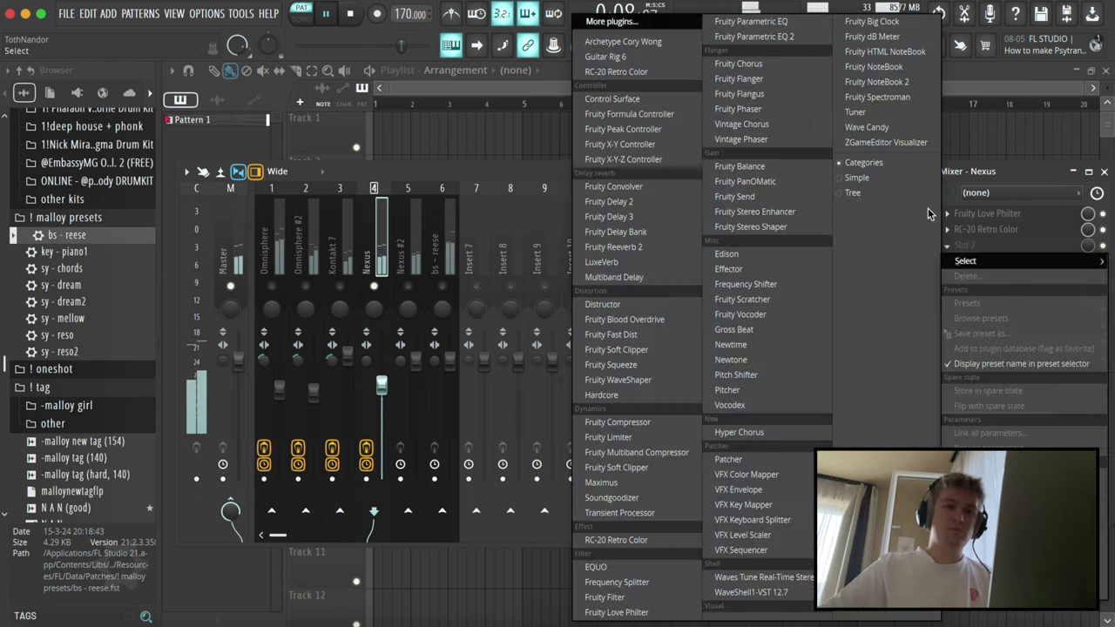
{"action": "left_click", "coordinate": [755, 36]}
{"action": "left_click_drag", "start_coordinate": [449, 317], "coordinate": [561, 295]}
{"action": "scroll", "coordinate": [453, 341], "scroll_direction": "down", "scroll_amount": 4}
{"action": "left_click_drag", "start_coordinate": [577, 318], "coordinate": [586, 315]}
{"action": "left_click_drag", "start_coordinate": [319, 317], "coordinate": [334, 410]}
{"action": "left_click_drag", "start_coordinate": [360, 317], "coordinate": [257, 408]}
{"action": "key", "text": "Escape"}
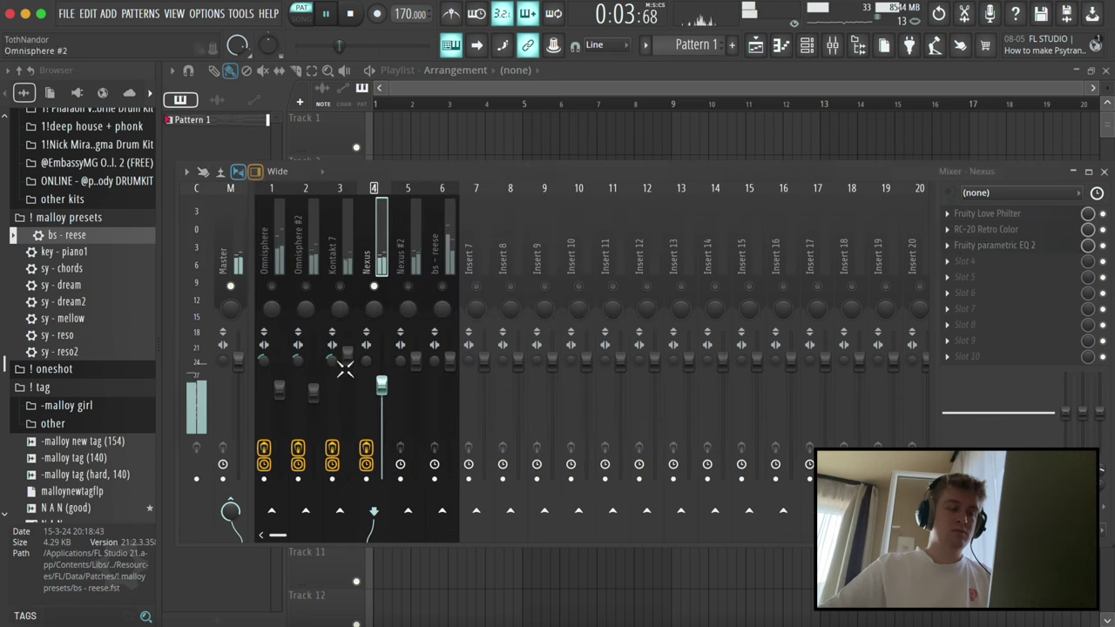
- Solo the Nexus #2 track and insert RC-20 Retro Color in its first effect slot
{"action": "left_click", "coordinate": [409, 279]}
{"action": "right_click", "coordinate": [408, 286]}
{"action": "left_click", "coordinate": [948, 214]}
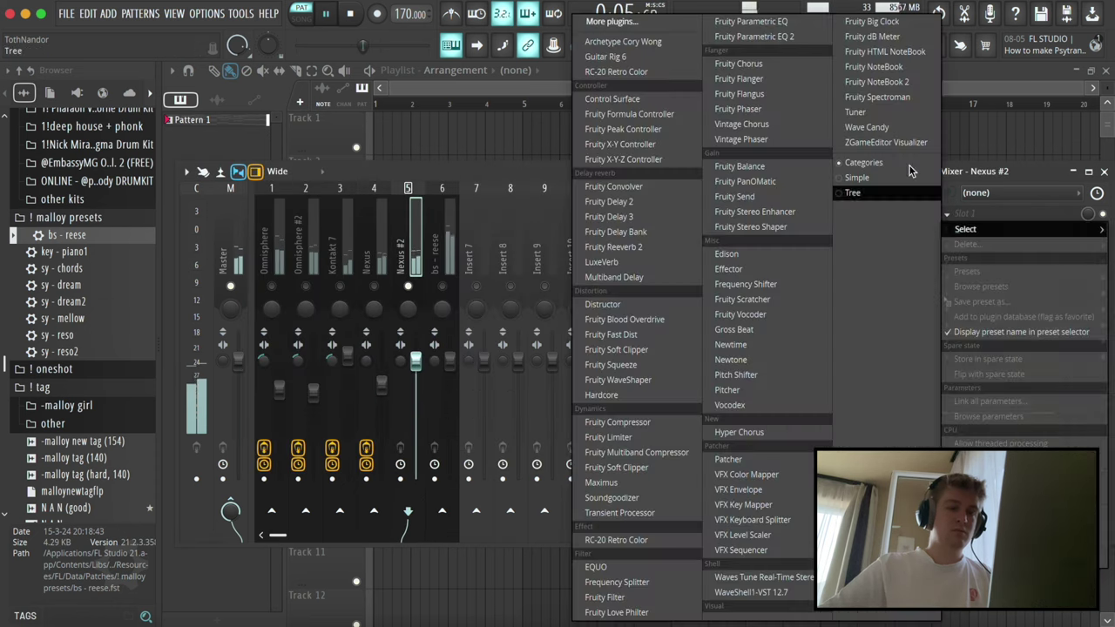
{"action": "left_click", "coordinate": [616, 71]}
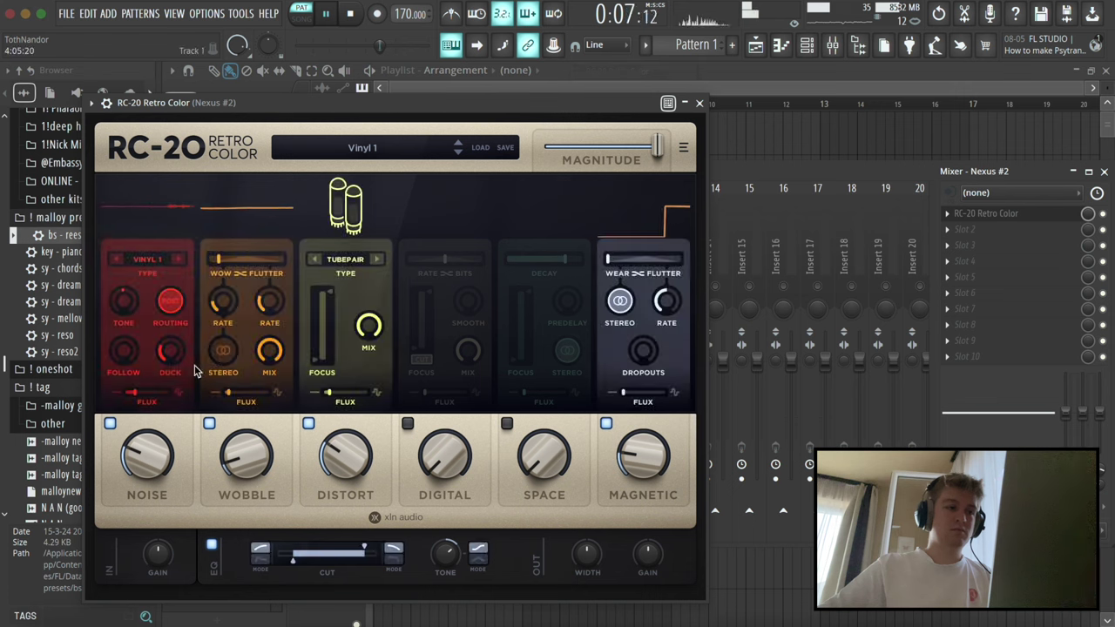
- Turn off Noise in RC-20 on Nexus #2, raise Distort, Space and output Width, and lower Magnetic to 2%
{"action": "left_click", "coordinate": [110, 424]}
{"action": "left_click_drag", "start_coordinate": [345, 449], "coordinate": [355, 439]}
{"action": "left_click_drag", "start_coordinate": [544, 451], "coordinate": [554, 359]}
{"action": "left_click_drag", "start_coordinate": [589, 551], "coordinate": [593, 533]}
{"action": "left_click_drag", "start_coordinate": [630, 461], "coordinate": [628, 488]}
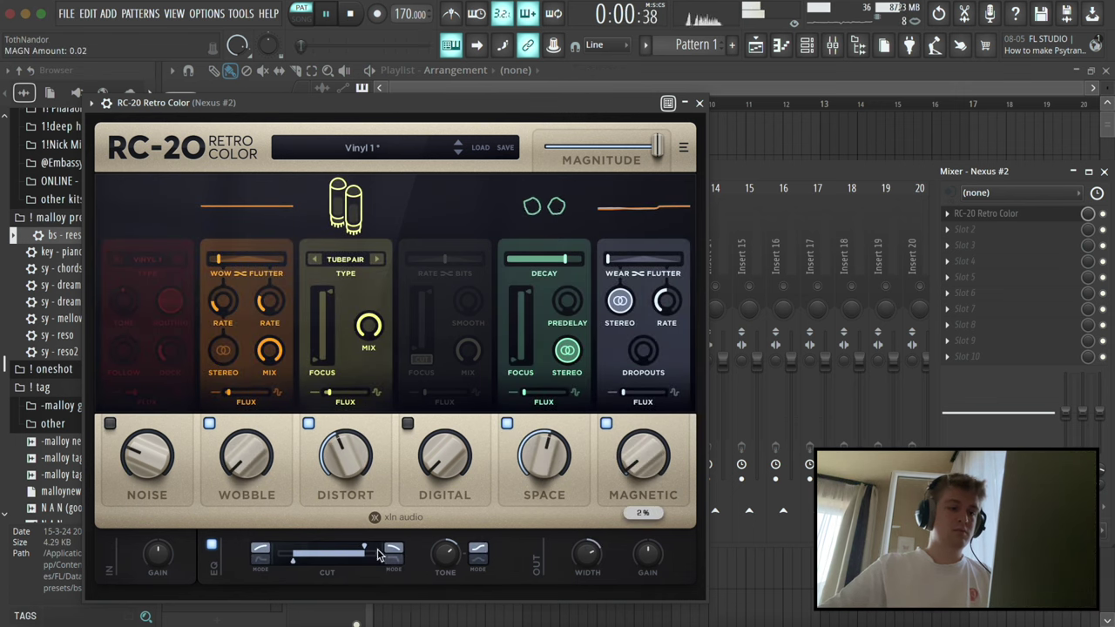
- Raise the high cut of RC-20's EQ on Nexus #2 and reduce its Space and Distort amounts slightly
{"action": "left_click_drag", "start_coordinate": [365, 552], "coordinate": [380, 552]}
{"action": "left_click_drag", "start_coordinate": [516, 479], "coordinate": [514, 497]}
{"action": "left_click_drag", "start_coordinate": [350, 474], "coordinate": [351, 487]}
{"action": "key", "text": "Escape"}
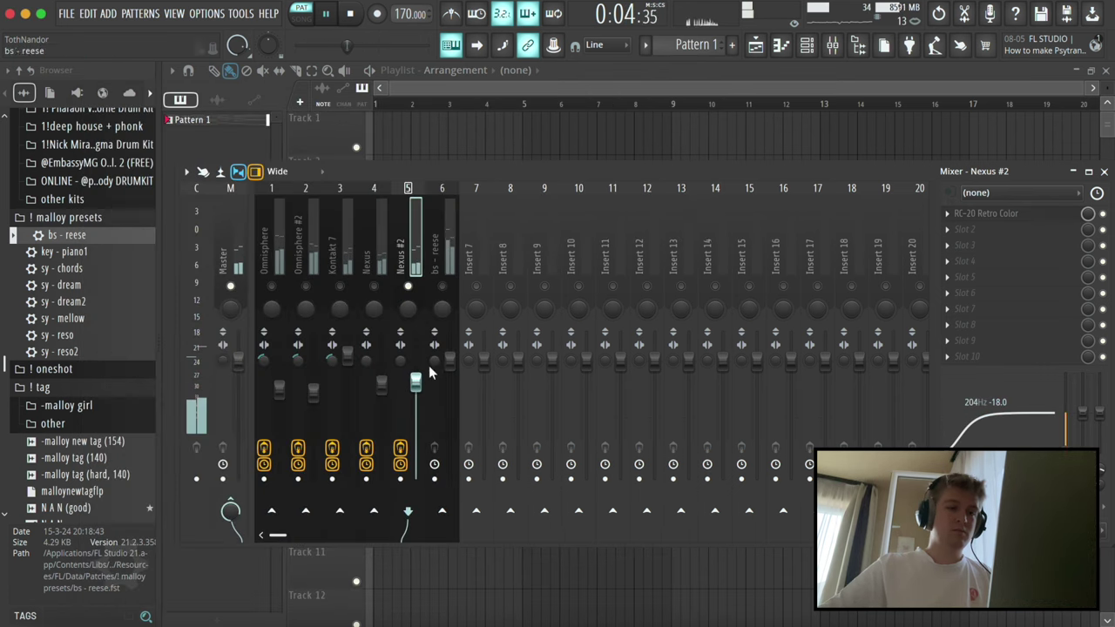
- Bring the bs - reese and Kontakt 7 tracks back into the mix and set the Kontakt 7 volume to 95%
{"action": "left_click", "coordinate": [449, 285]}
{"action": "left_click", "coordinate": [379, 312]}
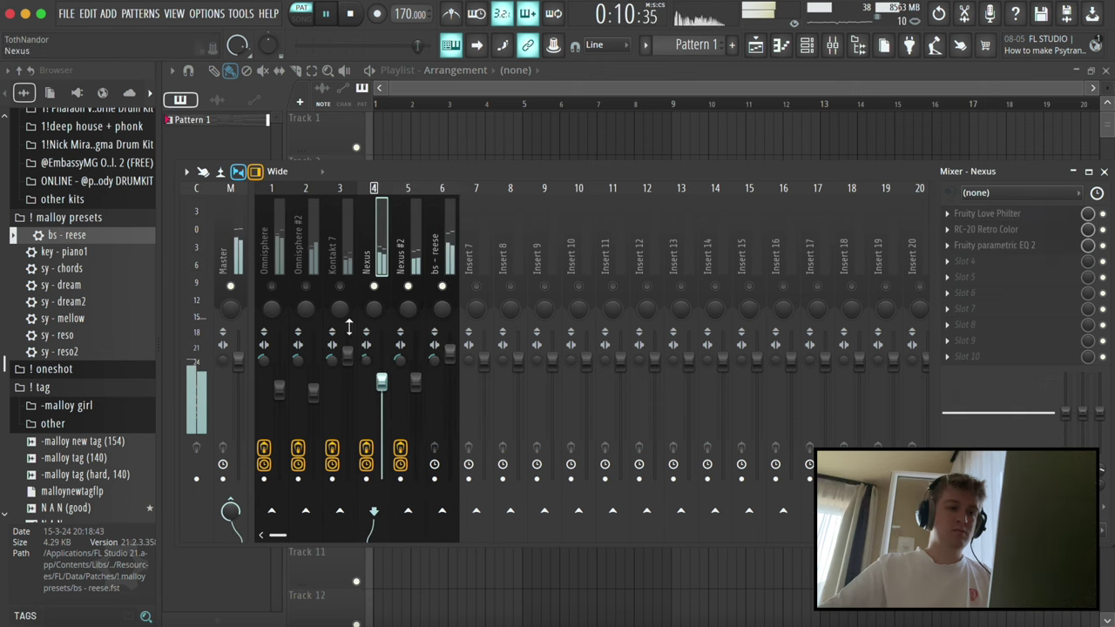
{"action": "left_click", "coordinate": [347, 353]}
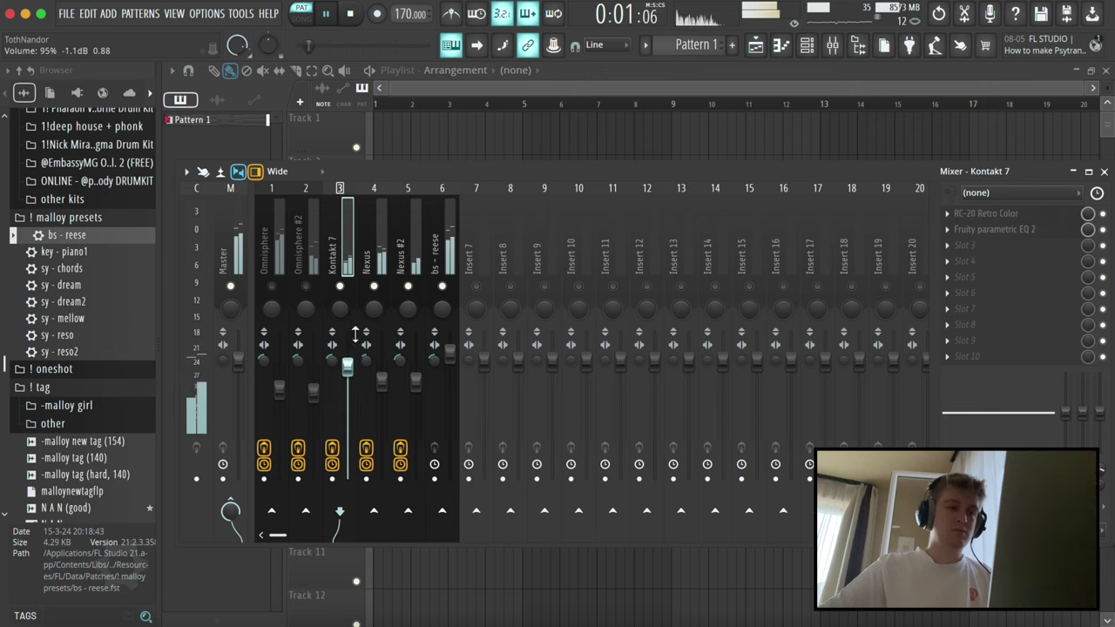
- Try Fruity Filter in the Kontakt 7 track's third effect slot
{"action": "left_click", "coordinate": [963, 245]}
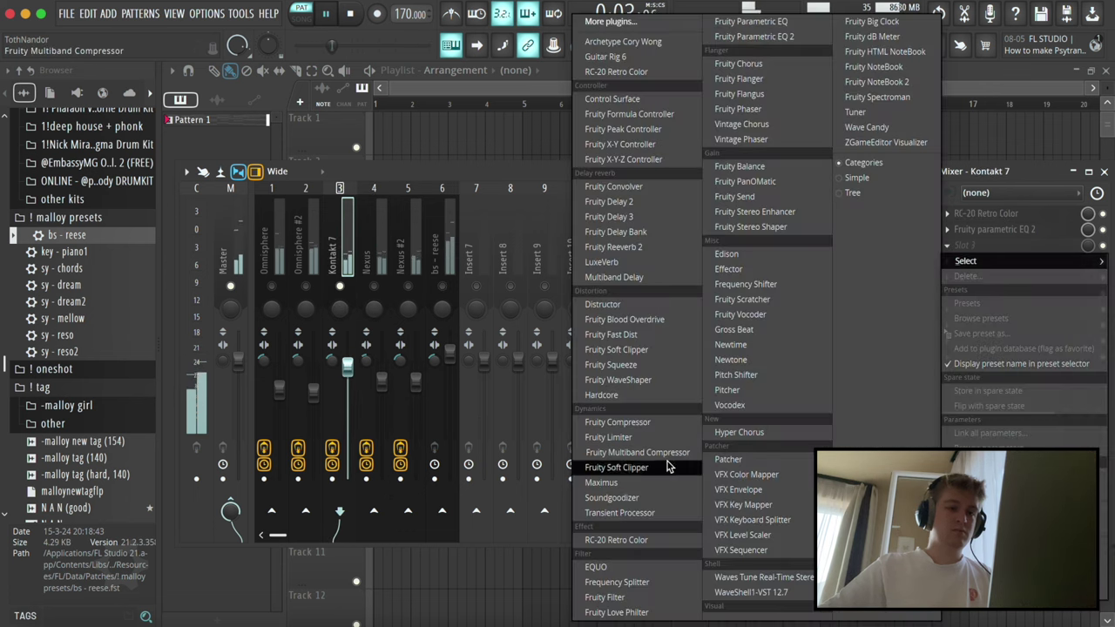
{"action": "left_click", "coordinate": [606, 598]}
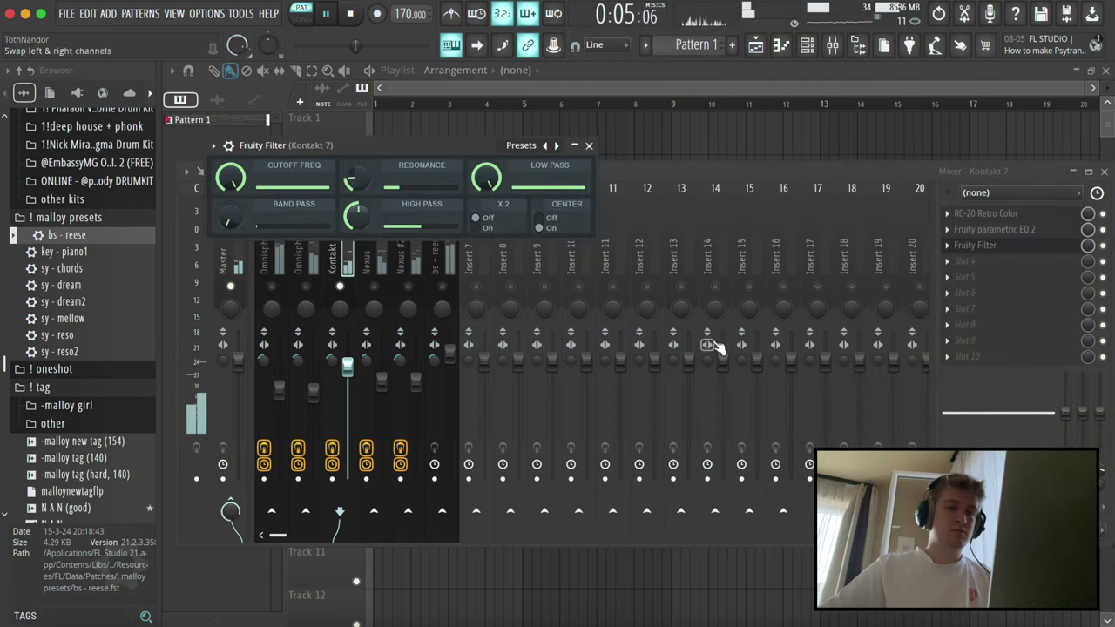
{"action": "left_click", "coordinate": [577, 146]}
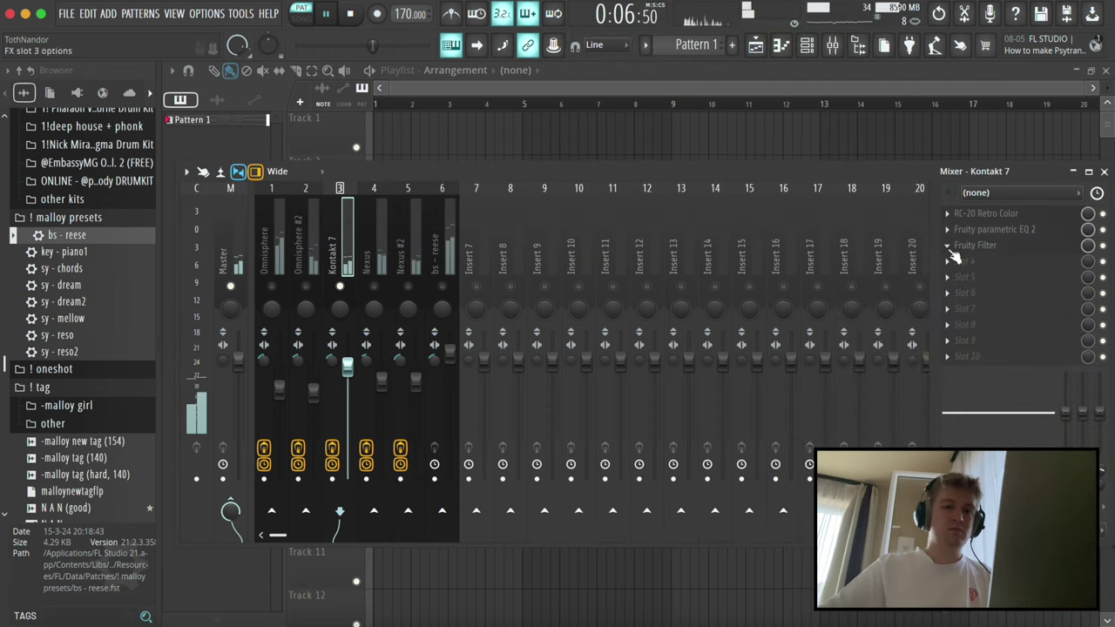
- Replace Fruity Filter on the Kontakt 7 track with Fruity Love Philter and try the Simple lowpass preset with a 35% cutoff
{"action": "left_click", "coordinate": [954, 254]}
{"action": "mouse_move", "coordinate": [963, 261]}
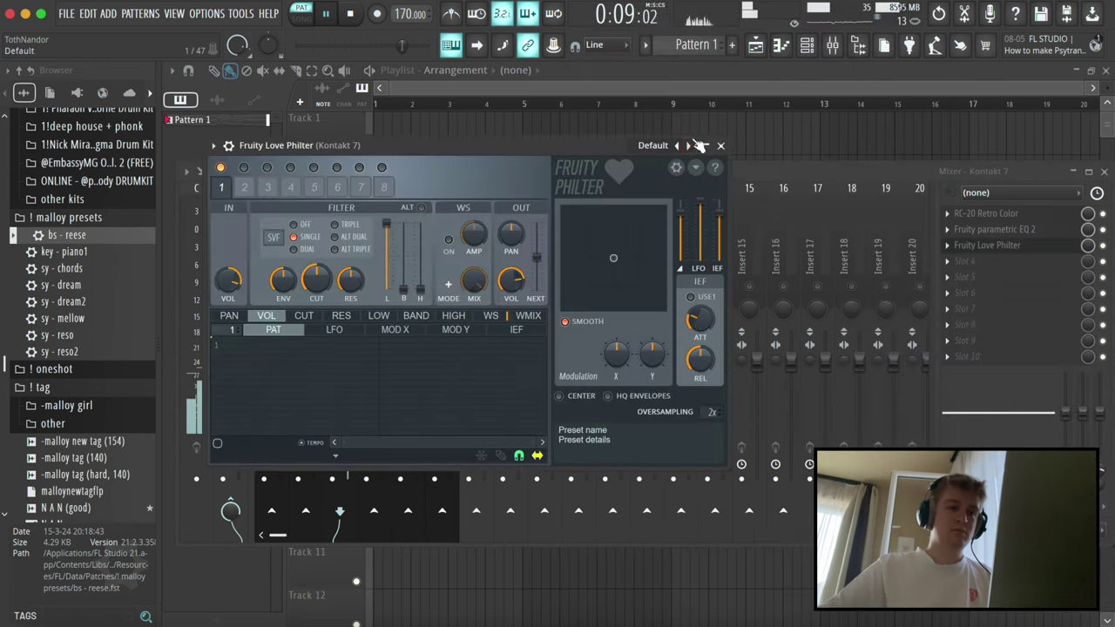
{"action": "left_click", "coordinate": [689, 145]}
{"action": "left_click", "coordinate": [689, 145]}
{"action": "left_click", "coordinate": [689, 145]}
{"action": "left_click", "coordinate": [689, 145]}
{"action": "left_click", "coordinate": [689, 145]}
{"action": "left_click", "coordinate": [690, 146]}
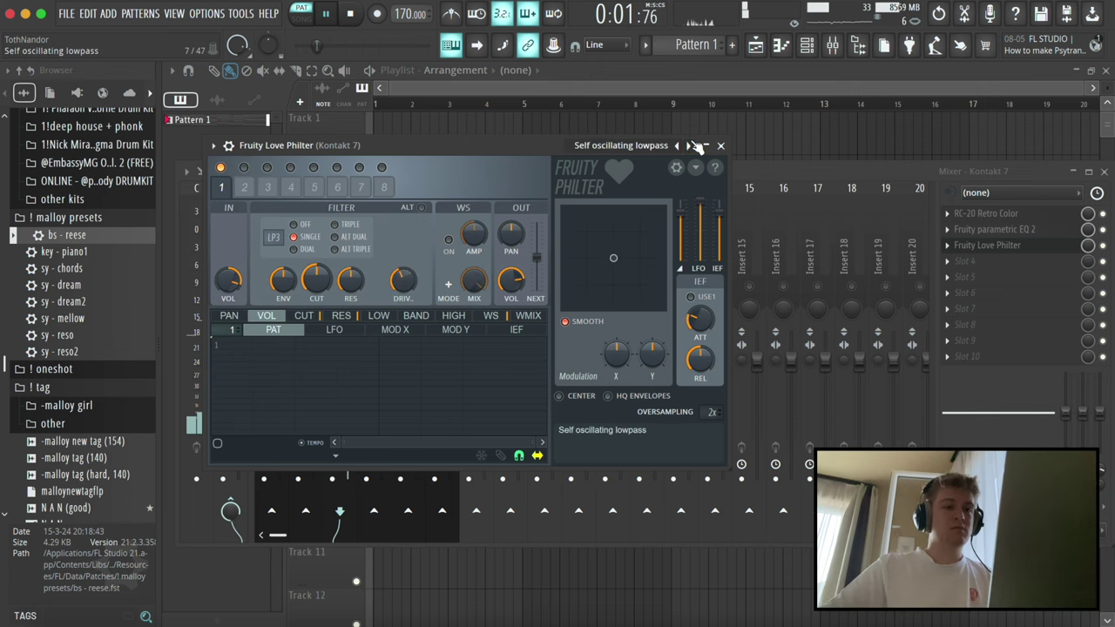
{"action": "left_click", "coordinate": [689, 146]}
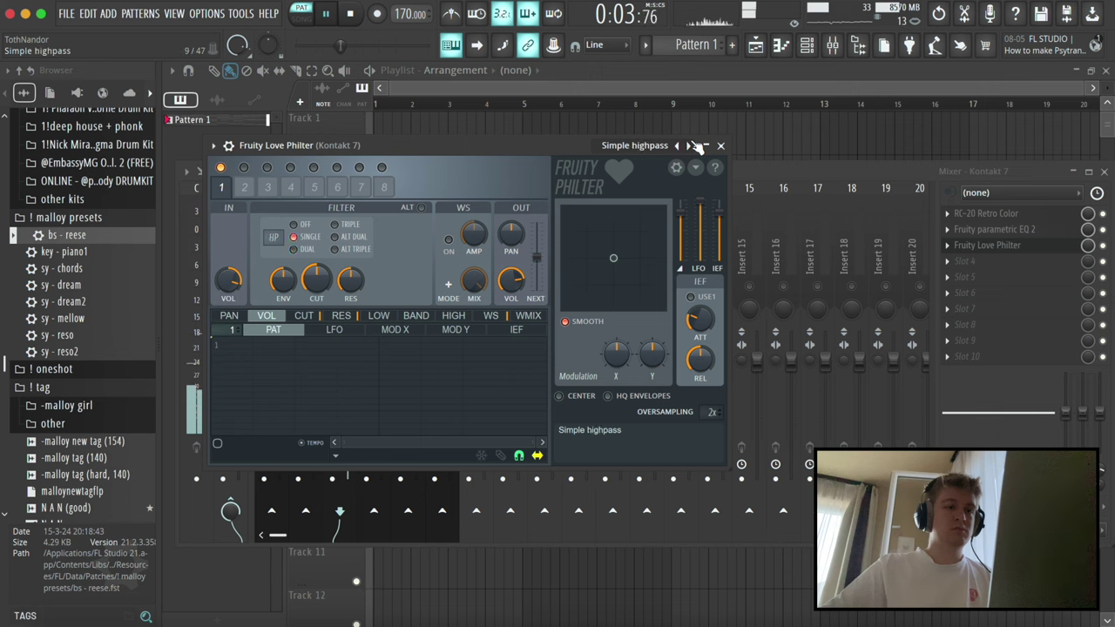
{"action": "left_click_drag", "start_coordinate": [316, 279], "coordinate": [316, 292]}
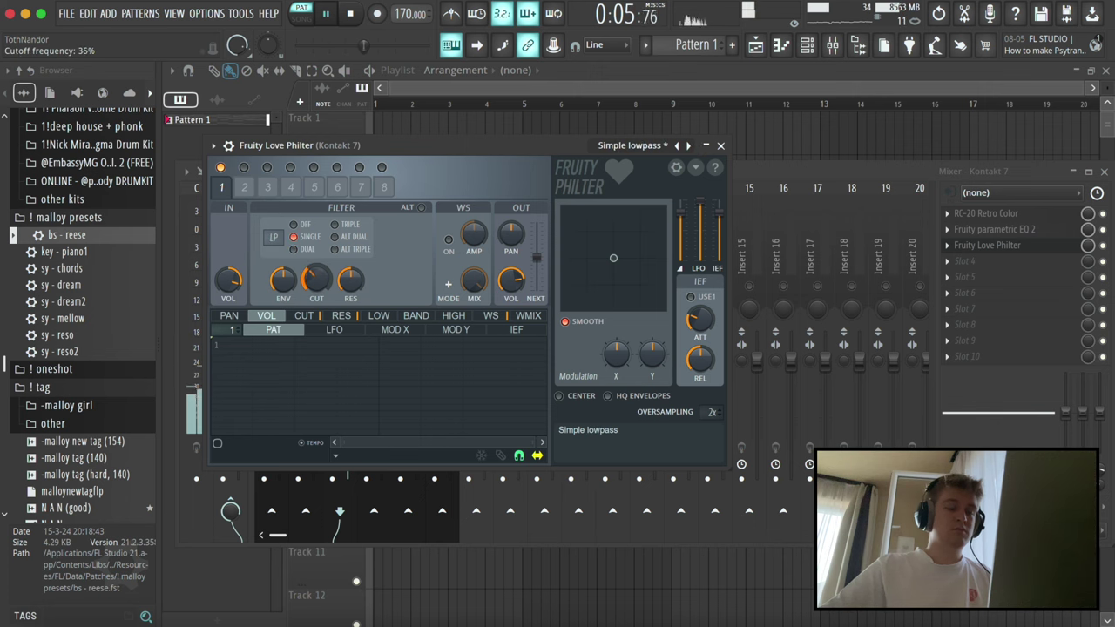
- Audition further Fruity Love Philter presets on the Kontakt 7 track, including Twinkle, Stereoizer and Stronger phaser
{"action": "left_click", "coordinate": [689, 145]}
{"action": "left_click", "coordinate": [690, 146]}
{"action": "left_click", "coordinate": [689, 145]}
{"action": "left_click", "coordinate": [690, 146]}
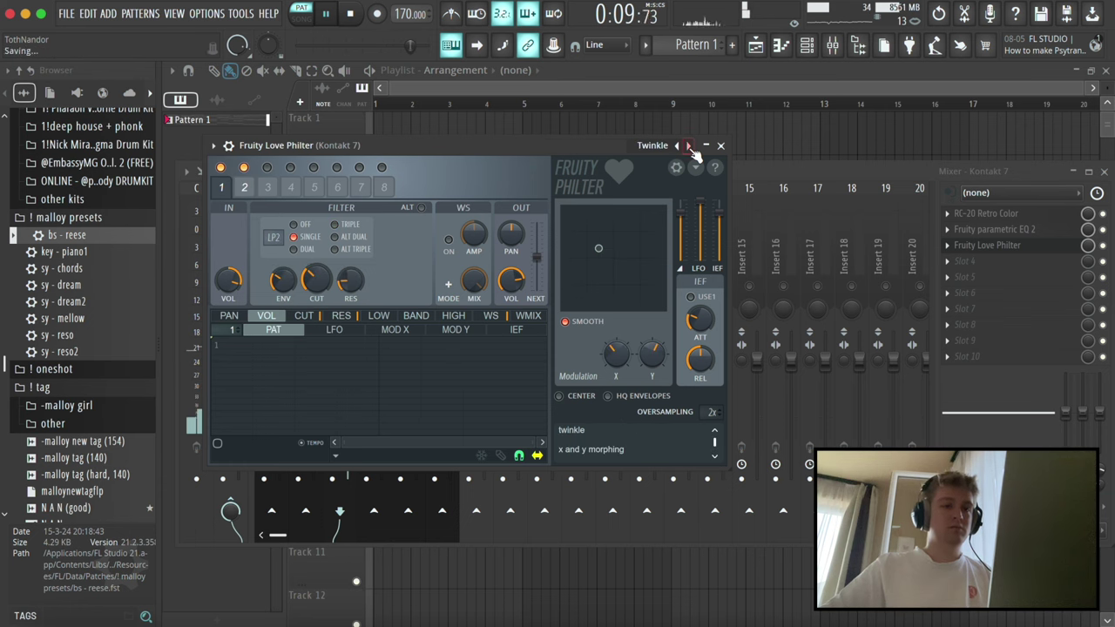
{"action": "left_click", "coordinate": [690, 145]}
{"action": "left_click", "coordinate": [689, 145]}
{"action": "left_click", "coordinate": [689, 145]}
{"action": "left_click", "coordinate": [689, 145]}
{"action": "left_click", "coordinate": [689, 145]}
{"action": "left_click", "coordinate": [689, 146]}
{"action": "left_click", "coordinate": [690, 146]}
{"action": "left_click", "coordinate": [689, 145]}
{"action": "left_click", "coordinate": [690, 145]}
{"action": "left_click", "coordinate": [689, 146]}
{"action": "left_click", "coordinate": [688, 146]}
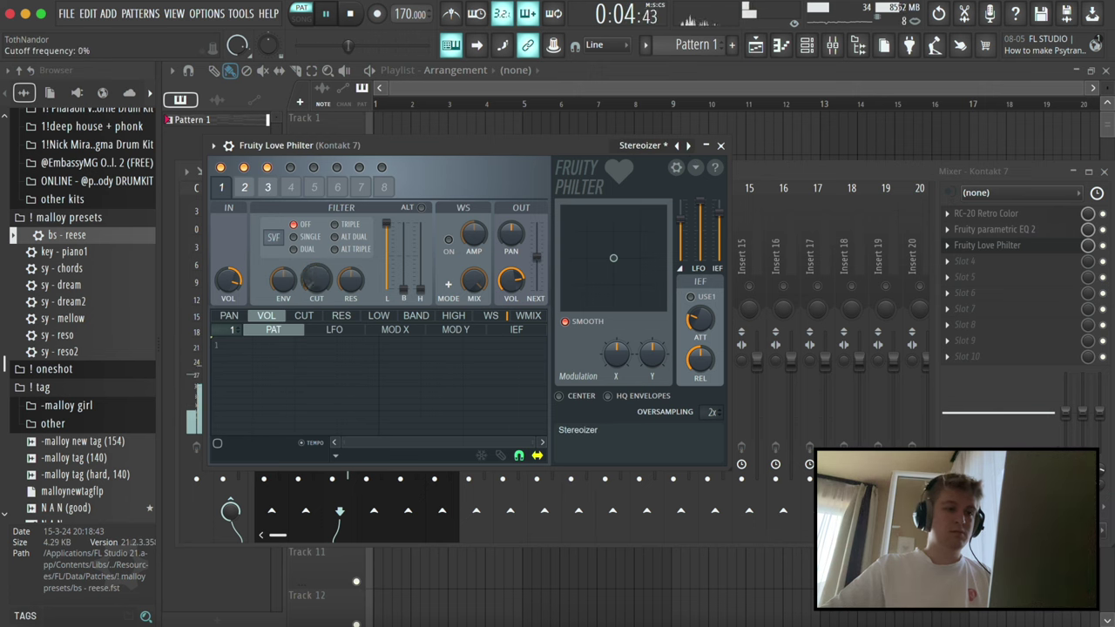
{"action": "left_click", "coordinate": [689, 146]}
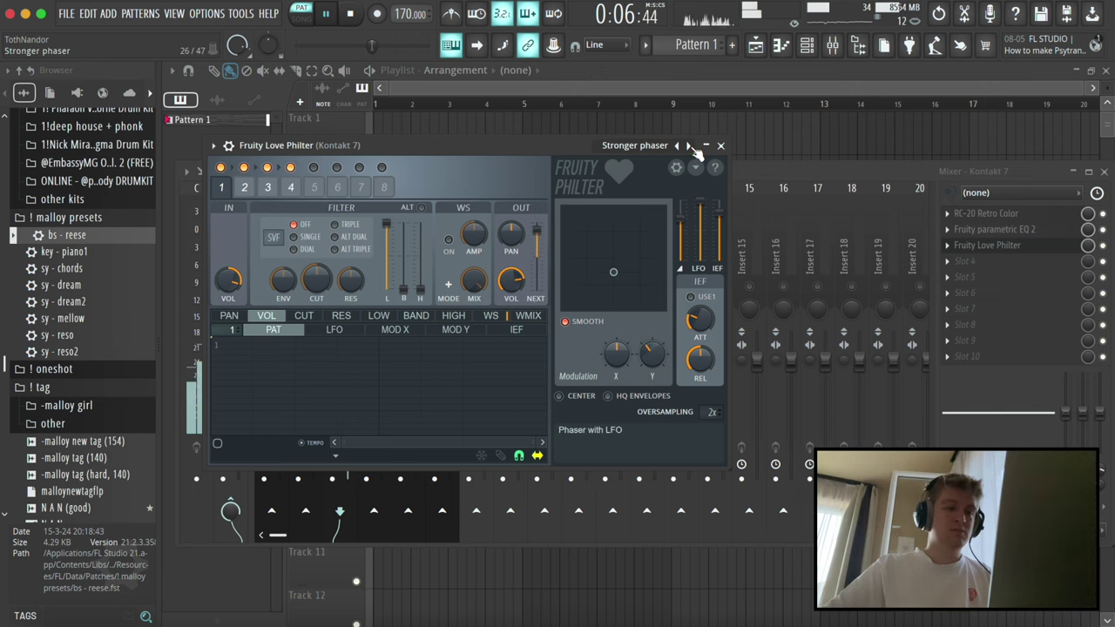
- Load the EF lowpass preset in Fruity Love Philter on the Kontakt 7 track and set its cutoff frequency to 97%
{"action": "left_click", "coordinate": [689, 146]}
{"action": "left_click", "coordinate": [689, 145]}
{"action": "left_click", "coordinate": [689, 145]}
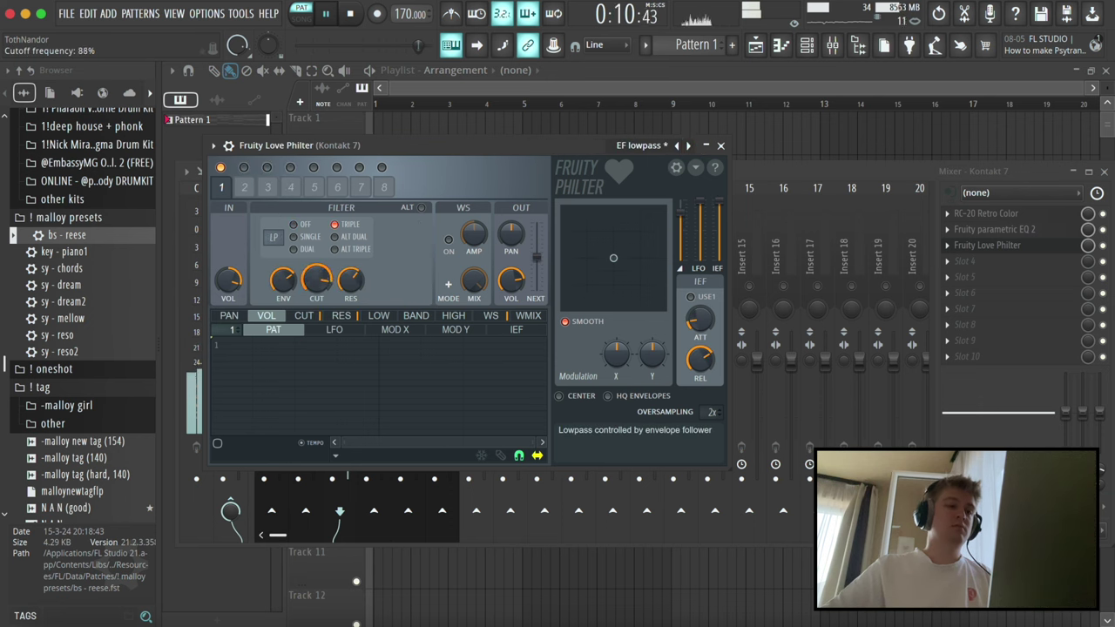
{"action": "left_click_drag", "start_coordinate": [318, 280], "coordinate": [318, 274]}
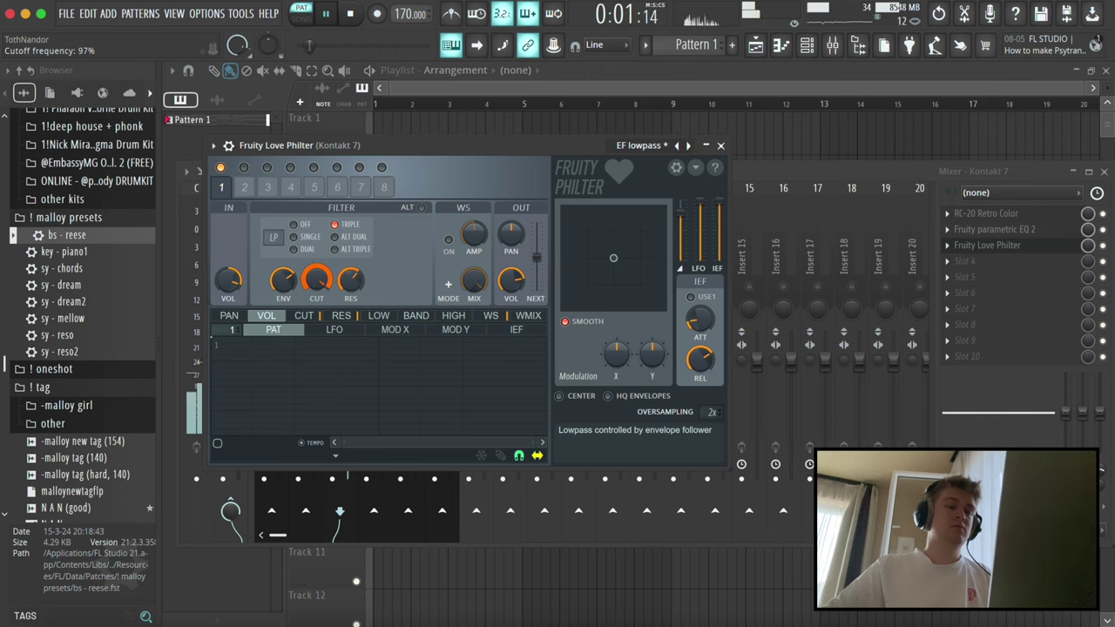
- Reduce the mix level of Fruity Love Philter on the Kontakt 7 track to about 61%
{"action": "left_click_drag", "start_coordinate": [1088, 246], "coordinate": [1088, 272]}
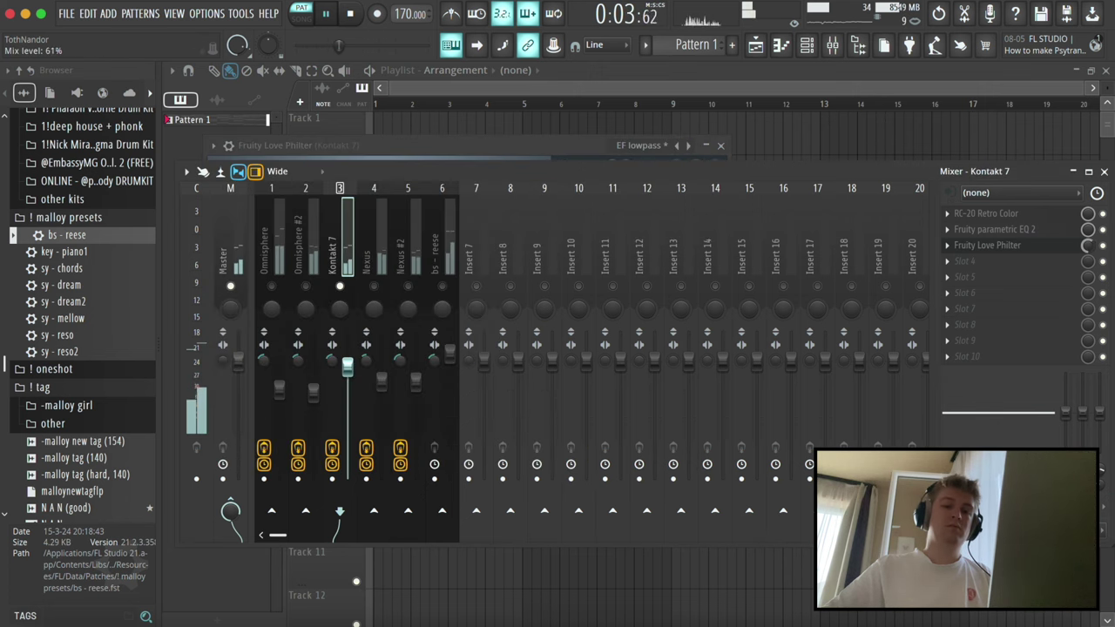
{"action": "left_click", "coordinate": [1049, 249]}
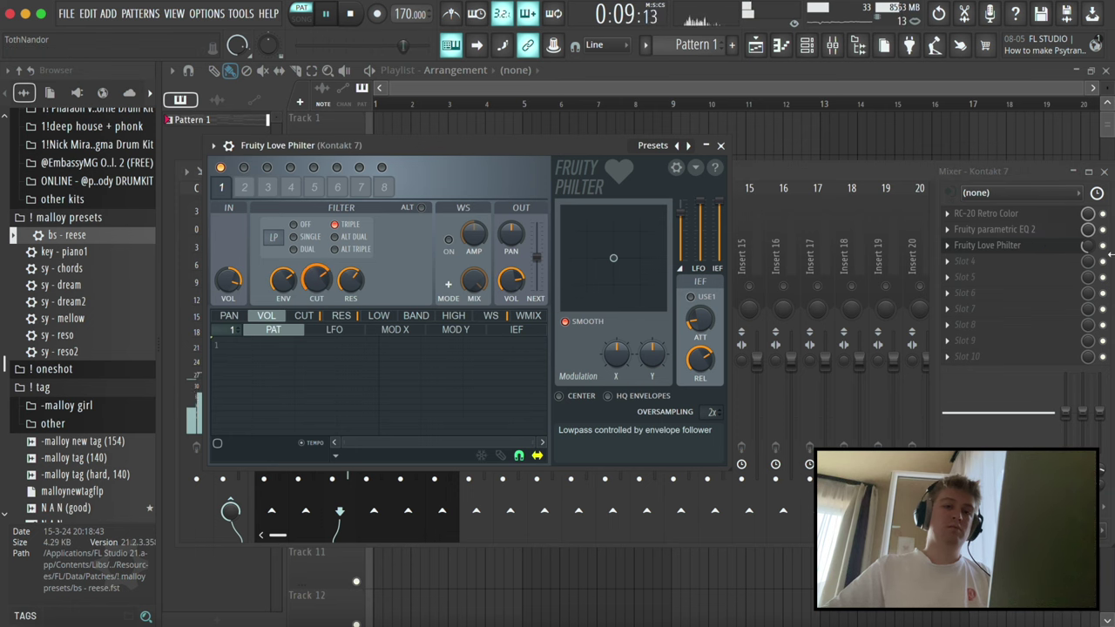
{"action": "left_click_drag", "start_coordinate": [1089, 246], "coordinate": [1088, 244]}
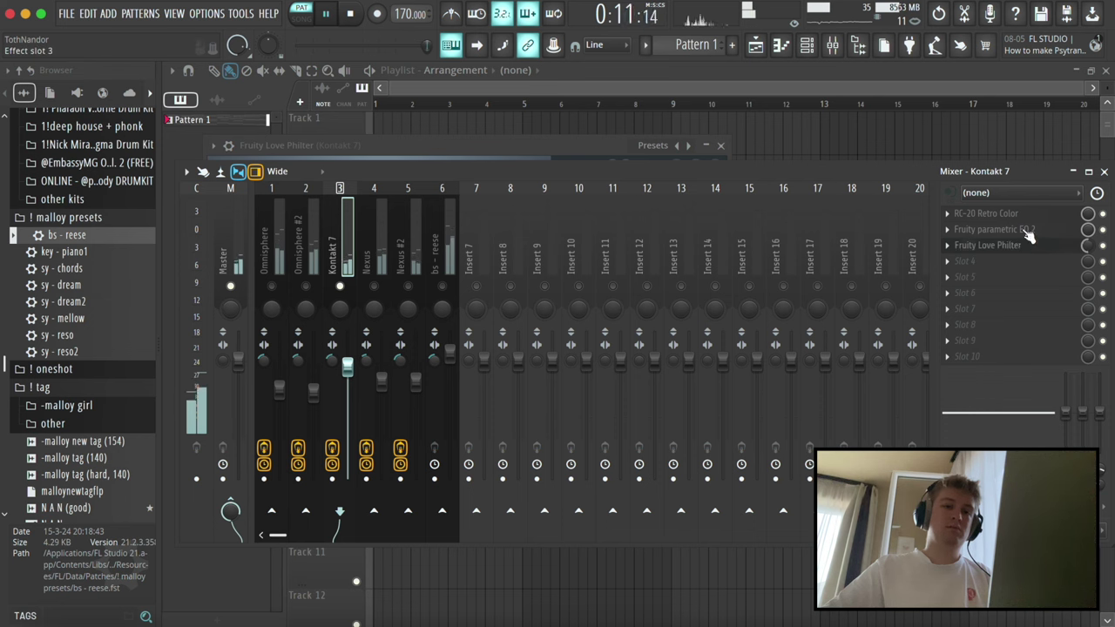
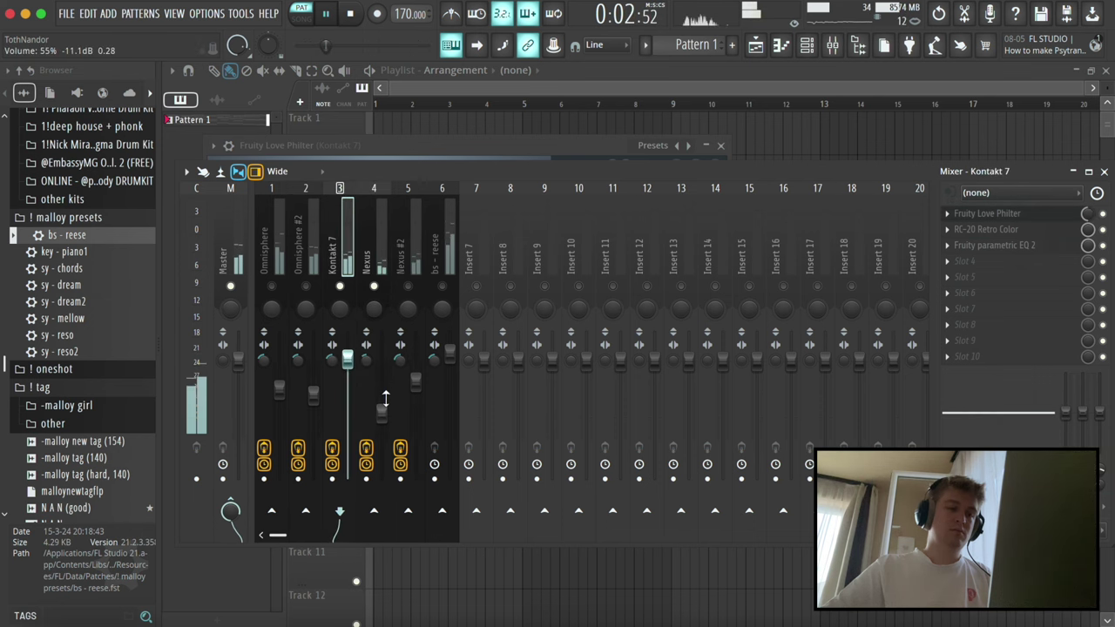
- Rebalance the melody faders: raise Omnisphere #2 and Kontakt 7 slightly, lower Omnisphere and Nexus #2, and set bs - reese to about 106%
{"action": "key", "text": "XF86AudioRaiseVolume"}
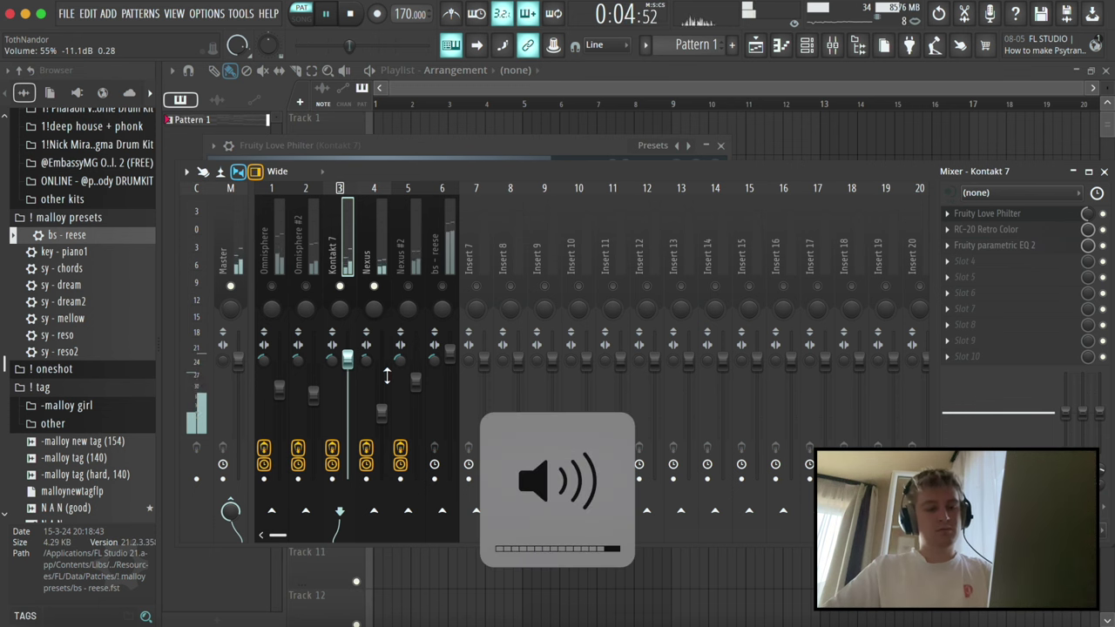
{"action": "left_click_drag", "start_coordinate": [348, 358], "coordinate": [347, 353]}
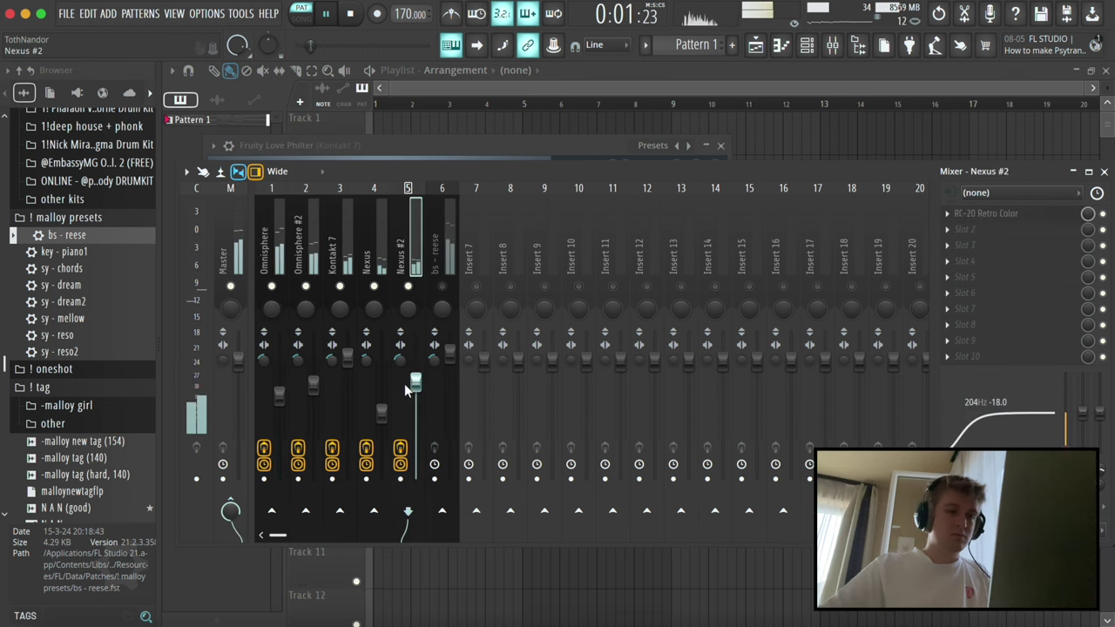
{"action": "left_click_drag", "start_coordinate": [415, 383], "coordinate": [415, 388]}
{"action": "left_click", "coordinate": [447, 352]}
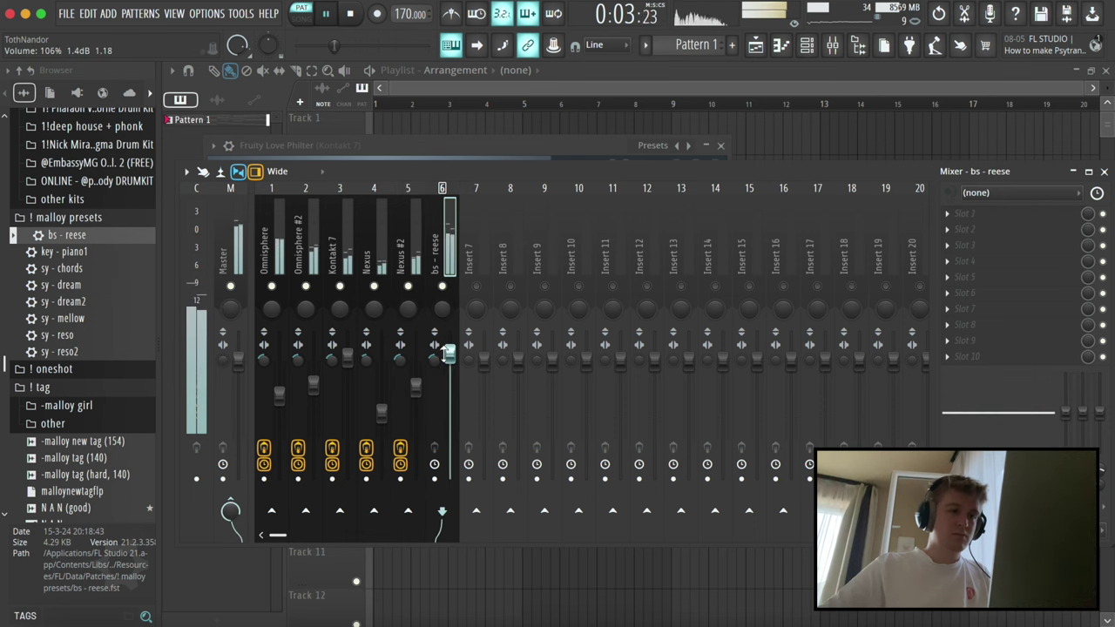
{"action": "key", "text": "Escape"}
{"action": "key", "text": "Escape"}
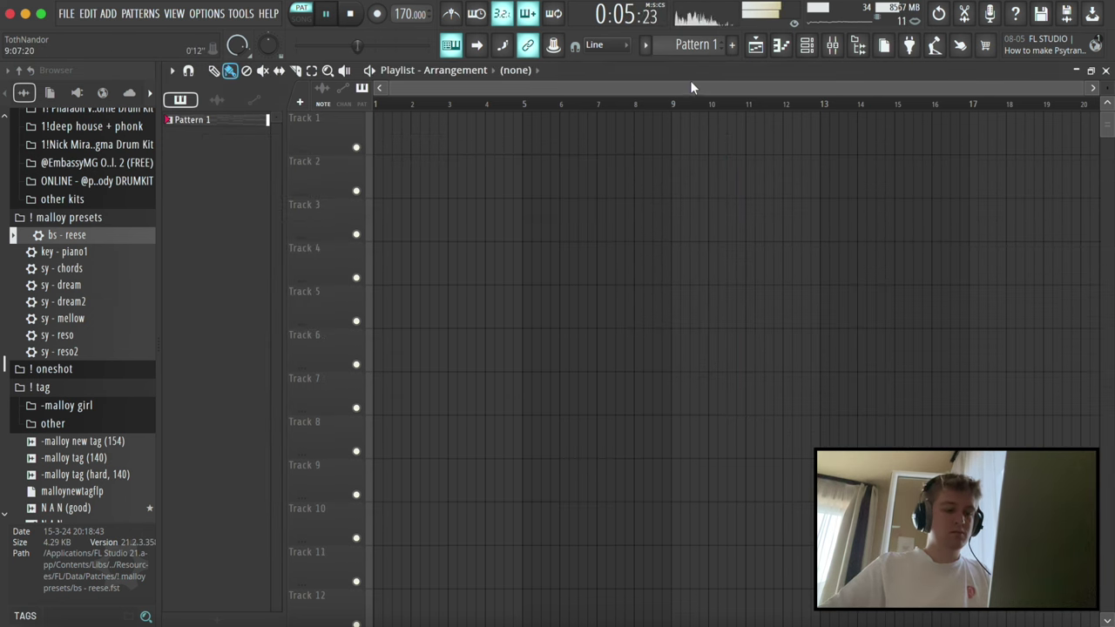
- Split Pattern 1 by channel and lay the resulting clips on playlist tracks 1 to 6, repeated across bars 1 to 16
{"action": "left_click", "coordinate": [713, 48]}
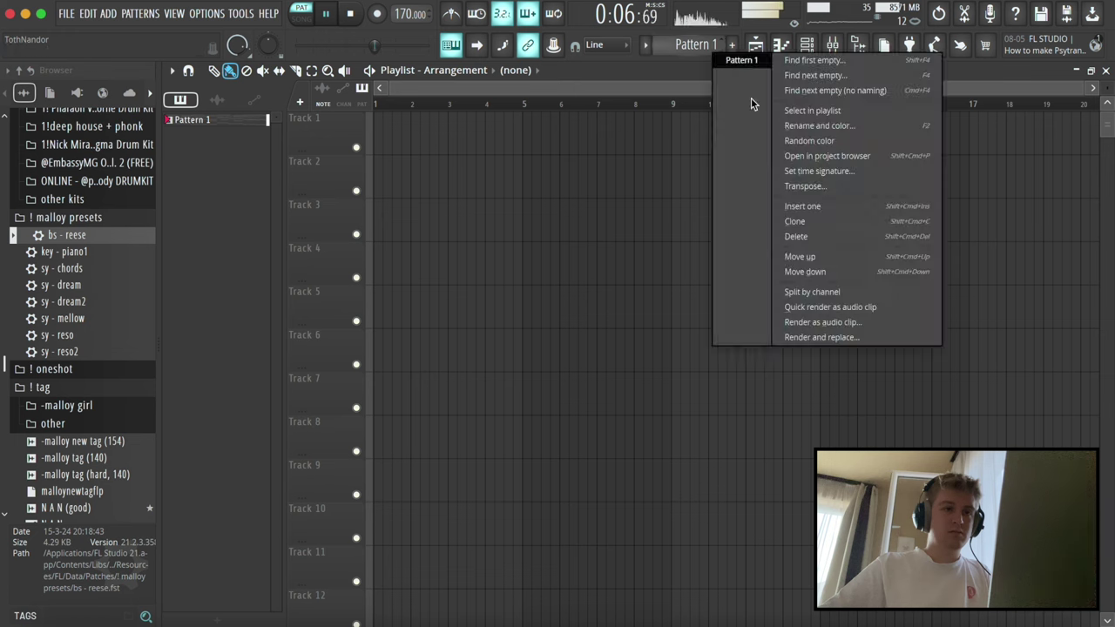
{"action": "left_click", "coordinate": [796, 292]}
{"action": "left_click_drag", "start_coordinate": [220, 162], "coordinate": [436, 139]}
{"action": "key", "text": "super+b"}
{"action": "left_click", "coordinate": [475, 229], "text": "super"}
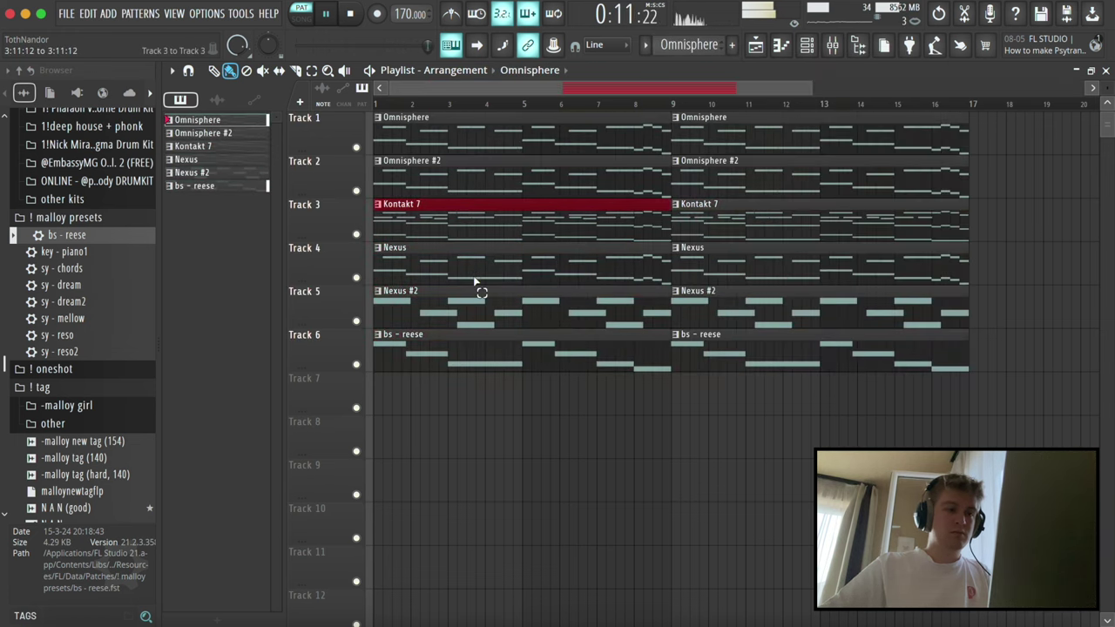
- Delete the Kontakt 7, Nexus, Nexus #2 and bs - reese clips in bars 1 to 8 and select those bars as the playback loop
{"action": "left_click_drag", "start_coordinate": [474, 228], "coordinate": [514, 350]}
{"action": "key", "text": "Delete"}
{"action": "left_click_drag", "start_coordinate": [679, 104], "coordinate": [375, 104]}
- Place an empty Pattern 7 clip on Track 9 and lengthen it to cover bars 1 to 8
{"action": "scroll", "coordinate": [680, 53], "scroll_direction": "down", "scroll_amount": 2}
{"action": "scroll", "coordinate": [681, 52], "scroll_direction": "down", "scroll_amount": 4}
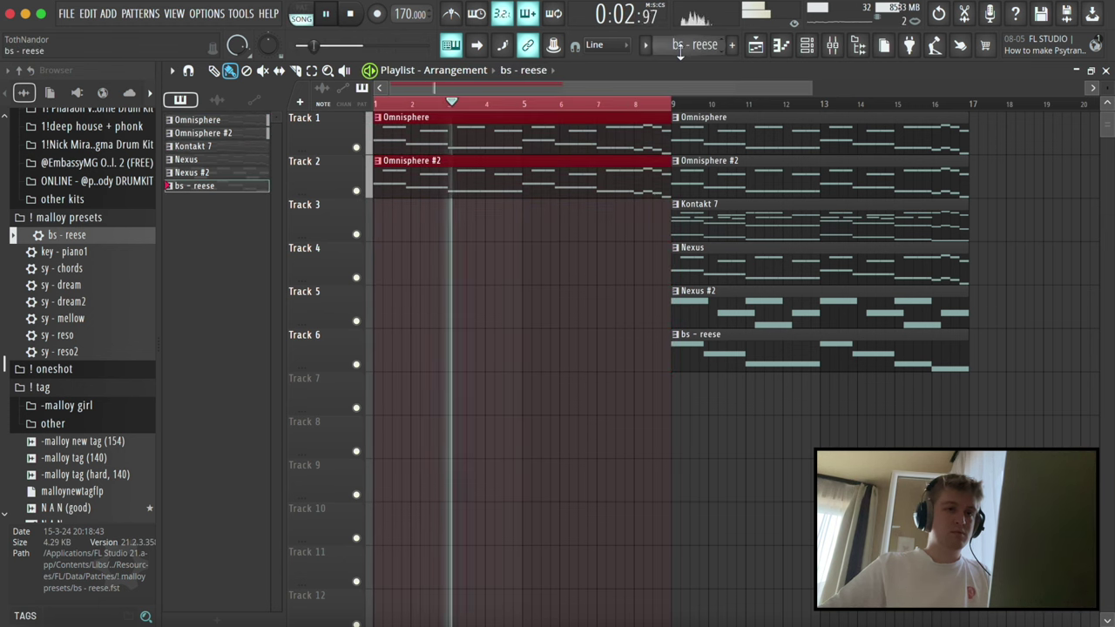
{"action": "left_click", "coordinate": [392, 479]}
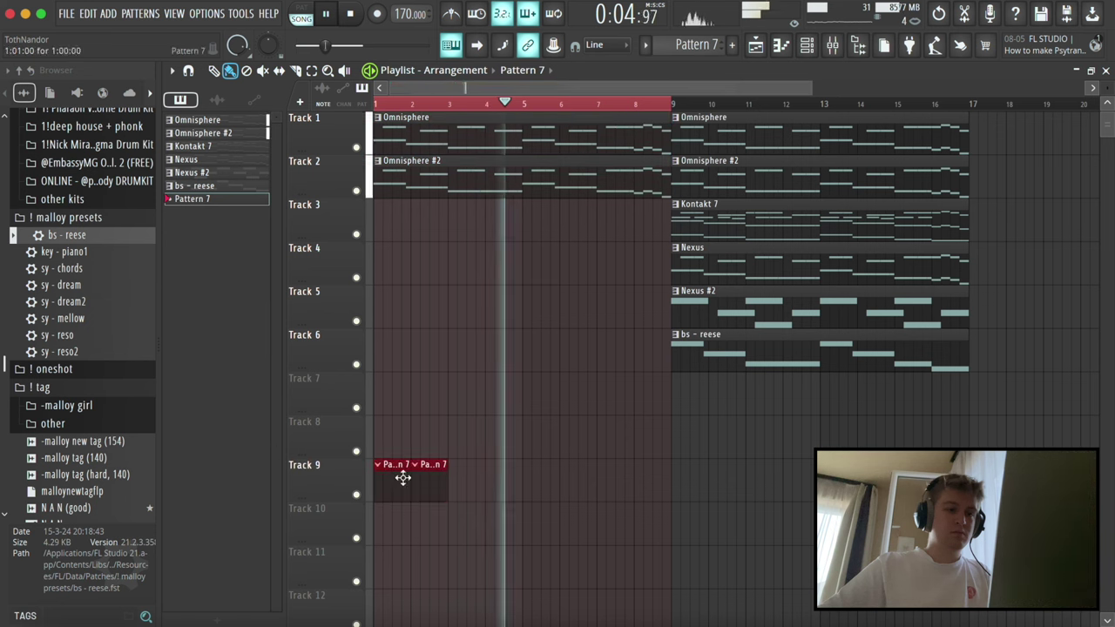
{"action": "left_click", "coordinate": [215, 71]}
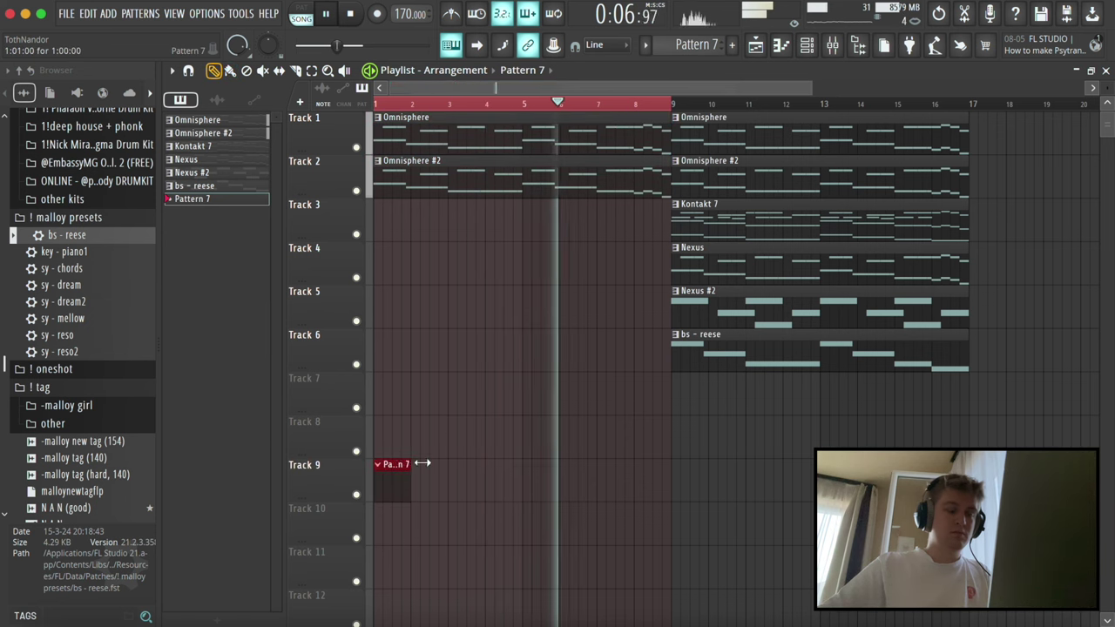
{"action": "left_click_drag", "start_coordinate": [409, 464], "coordinate": [667, 464]}
- Show the channel rack and open the clap folder of the electro drumkit in the sample browser
{"action": "left_click", "coordinate": [833, 44]}
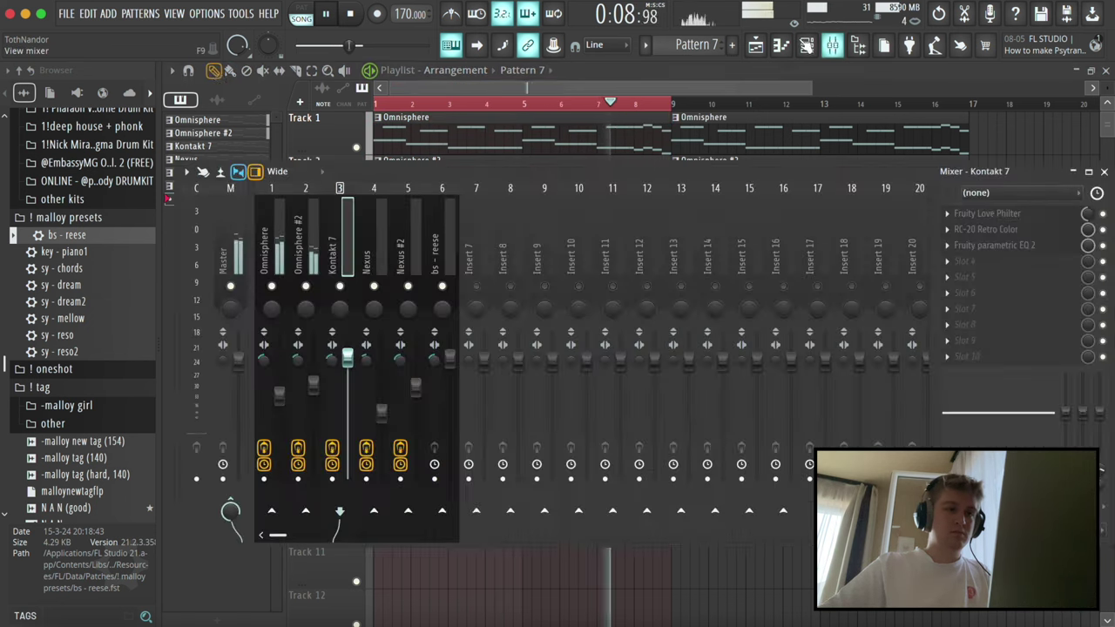
{"action": "left_click", "coordinate": [806, 48]}
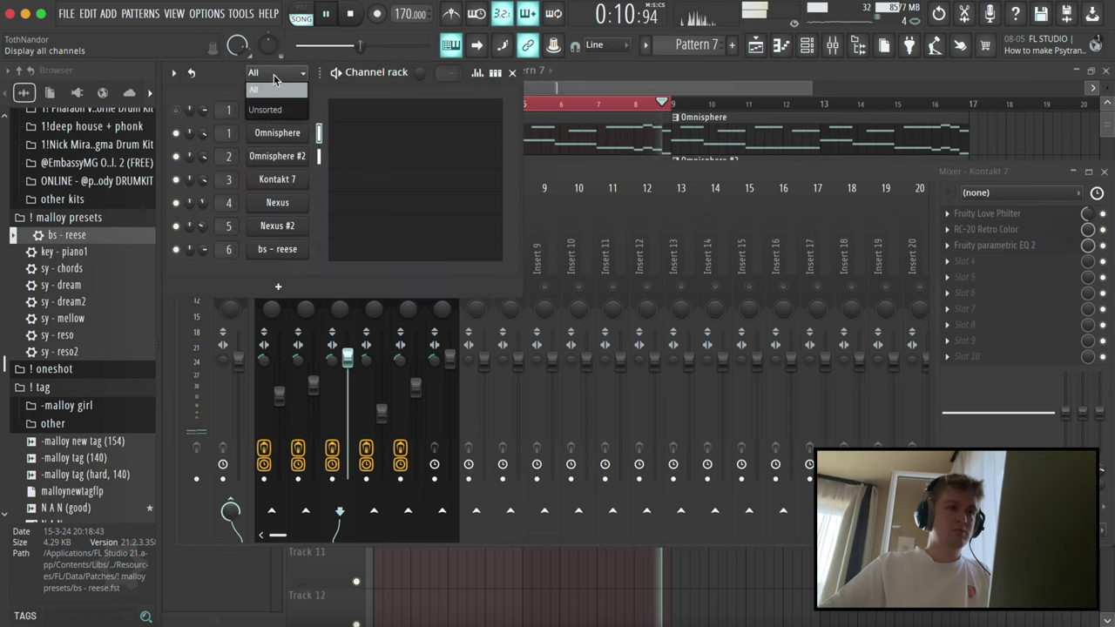
{"action": "left_click", "coordinate": [90, 218]}
{"action": "scroll", "coordinate": [89, 218], "scroll_direction": "up", "scroll_amount": 6}
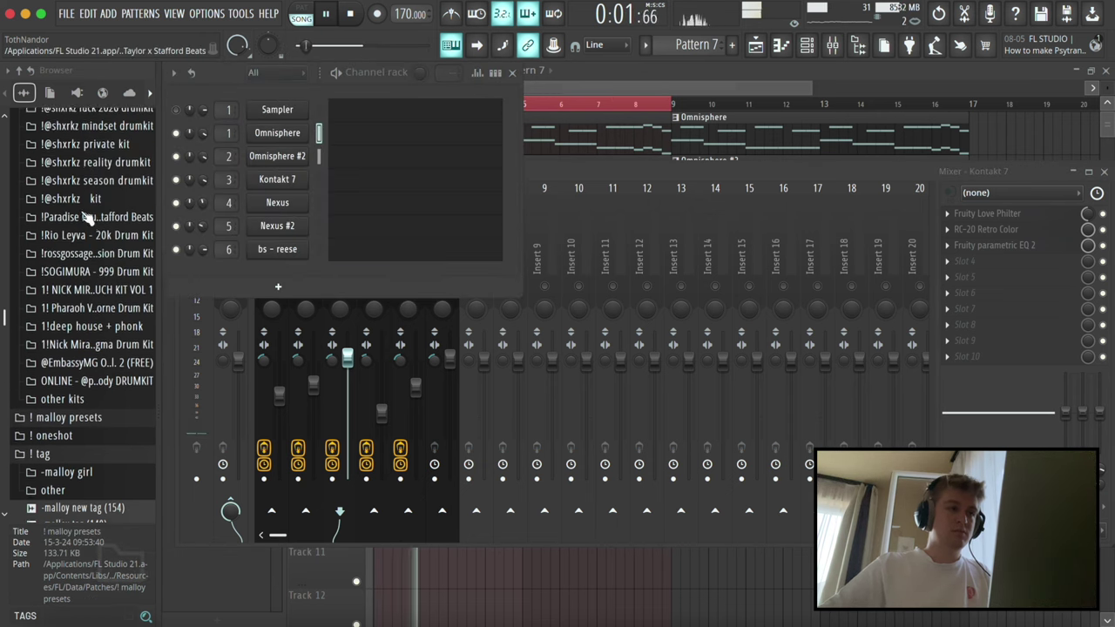
{"action": "scroll", "coordinate": [87, 220], "scroll_direction": "up", "scroll_amount": 5}
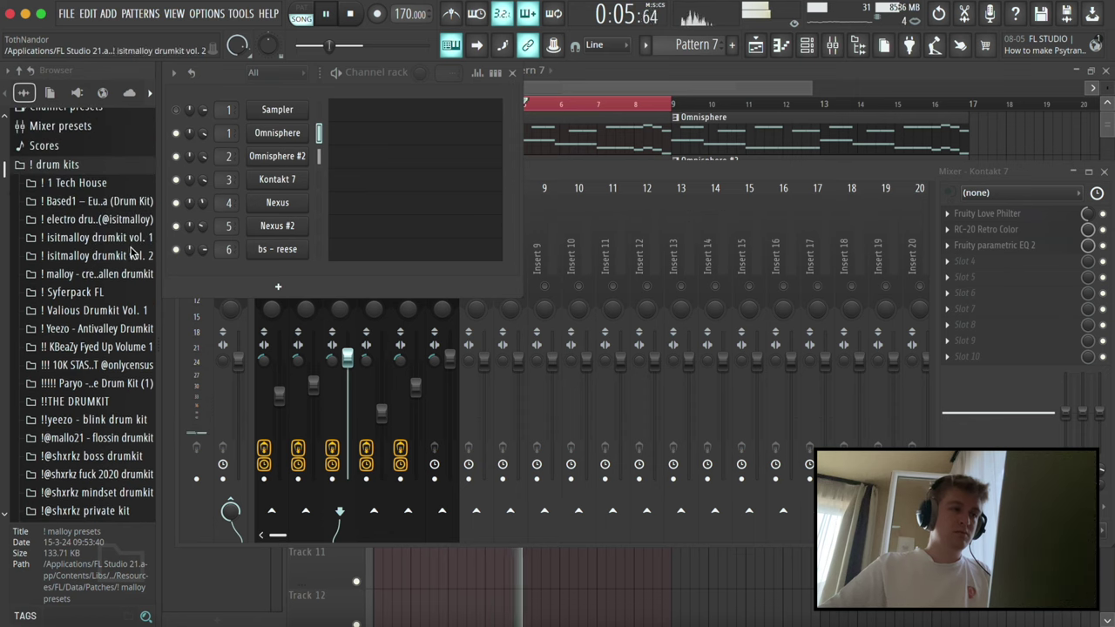
{"action": "left_click", "coordinate": [113, 220]}
{"action": "left_click", "coordinate": [87, 258]}
- Audition several claps in the electro drumkit and add owner clap to the channel rack as a new channel
{"action": "left_click", "coordinate": [108, 373]}
{"action": "left_click", "coordinate": [106, 391]}
{"action": "left_click", "coordinate": [109, 407]}
{"action": "left_click", "coordinate": [108, 324]}
{"action": "left_click", "coordinate": [104, 307]}
{"action": "left_click", "coordinate": [102, 357]}
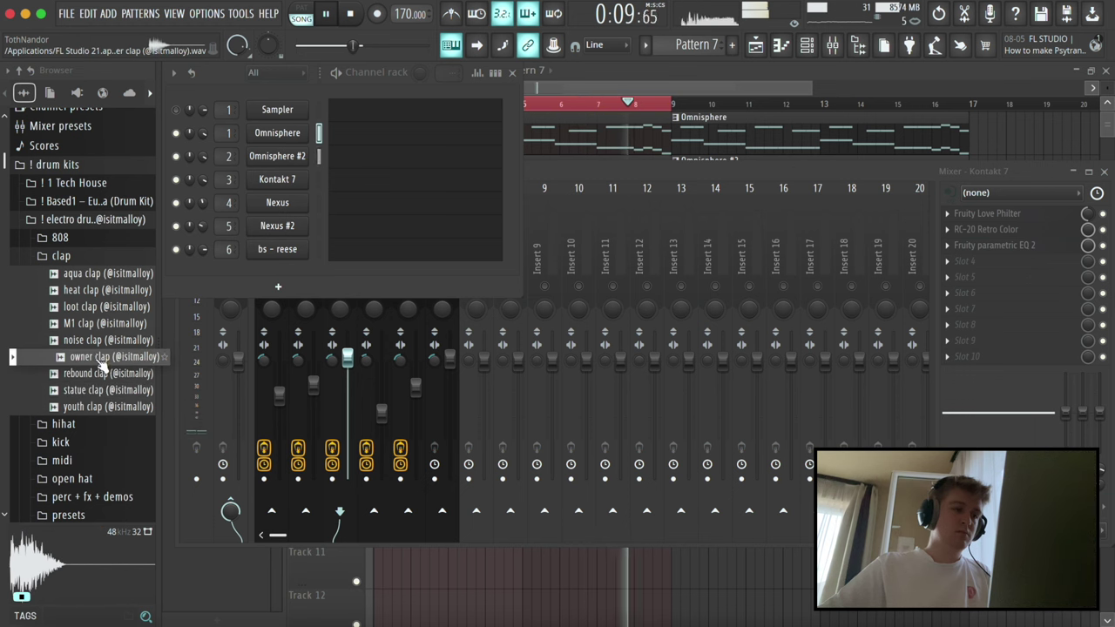
{"action": "left_click_drag", "start_coordinate": [183, 314], "coordinate": [301, 277]}
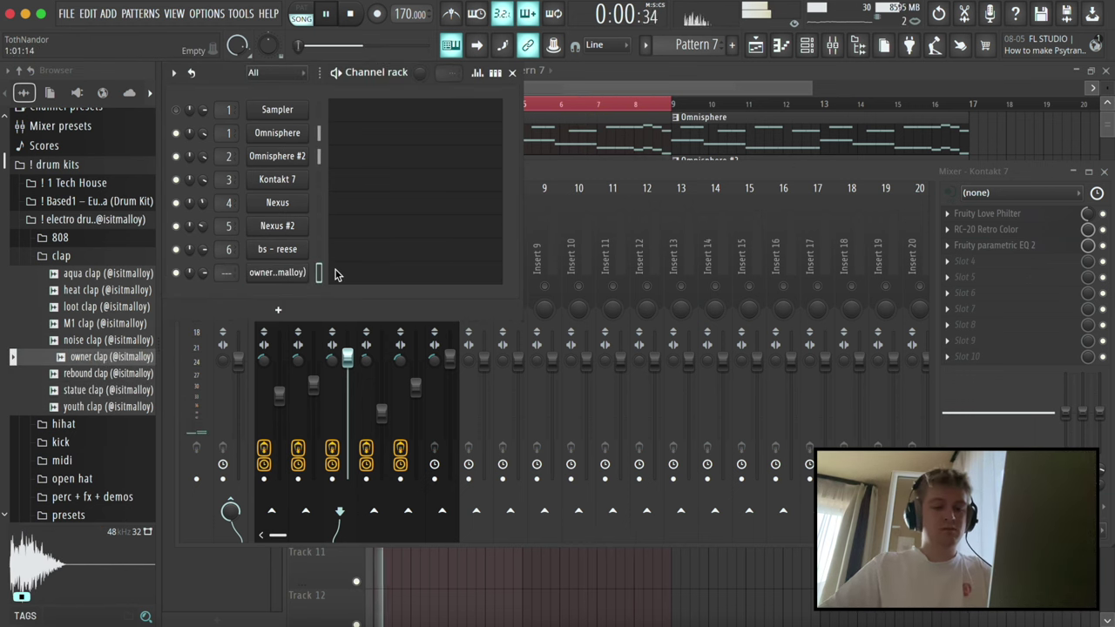
- Enter an owner clap note at C5 on beat 3 of bar 1 and repeat it in every bar through bar 8
{"action": "key", "text": "XF86AudioRaiseVolume"}
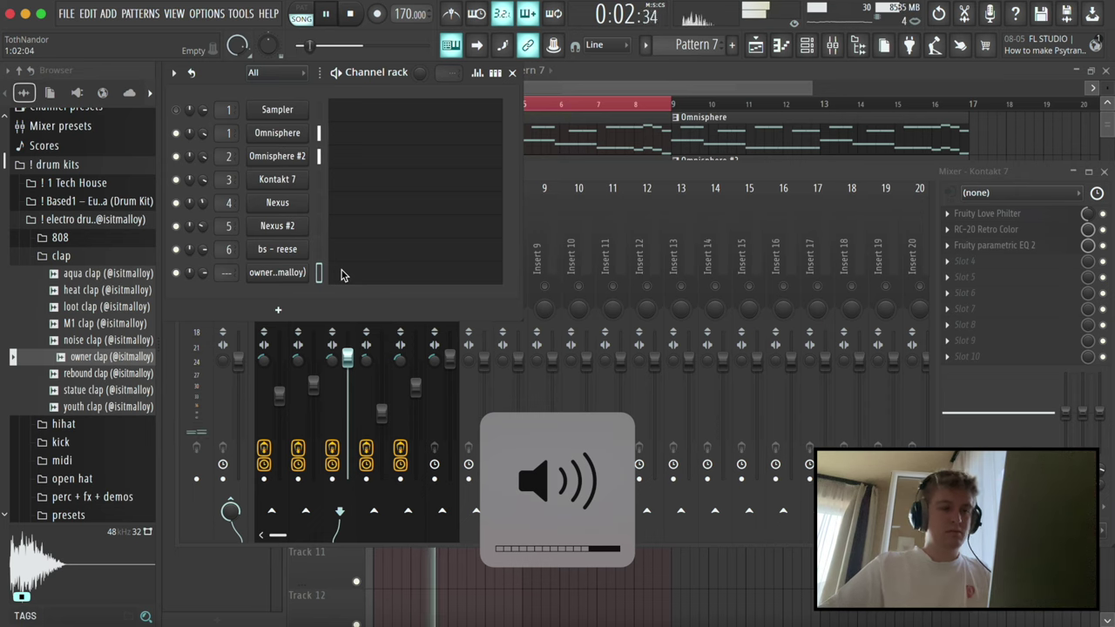
{"action": "left_click", "coordinate": [340, 275]}
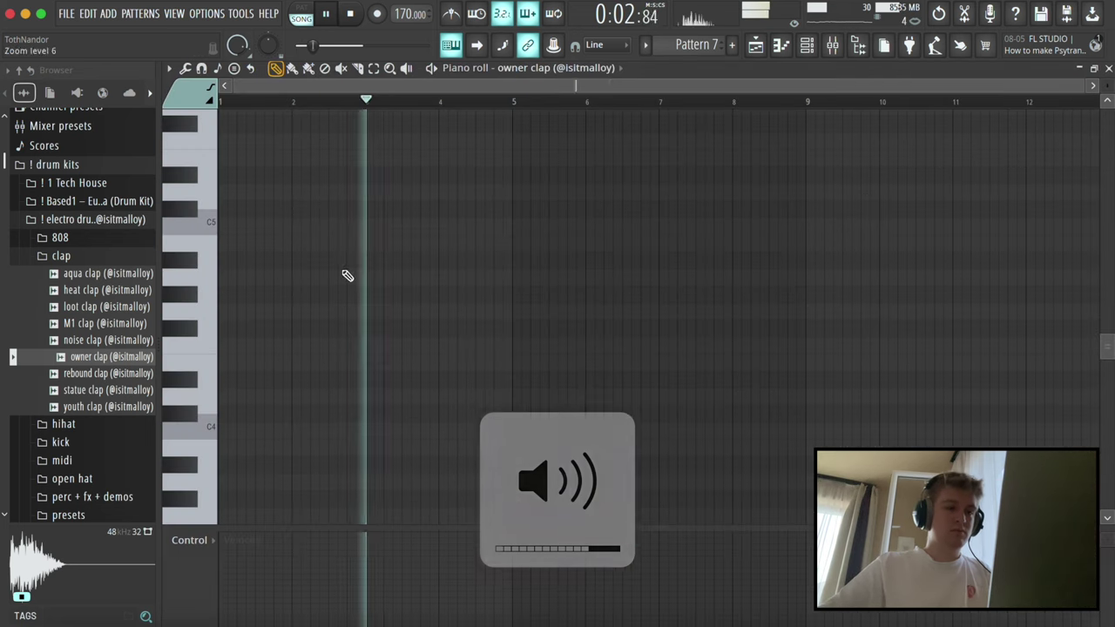
{"action": "left_click", "coordinate": [258, 224]}
{"action": "key", "text": "shift+d"}
{"action": "key", "text": "super+b"}
{"action": "key", "text": "super+b"}
{"action": "key", "text": "super+b"}
{"action": "key", "text": "super+b"}
{"action": "key", "text": "super+b"}
{"action": "key", "text": "super+b"}
{"action": "key", "text": "super+b"}
{"action": "key", "text": "super+b"}
{"action": "key", "text": "super+b"}
{"action": "key", "text": "super+b"}
- Raise the volumes of all six melody tracks together slightly in the mixer, then close the clap's piano roll and the mixer
{"action": "key", "text": "F9"}
{"action": "left_click_drag", "start_coordinate": [267, 253], "coordinate": [338, 257]}
{"action": "left_click", "coordinate": [457, 310]}
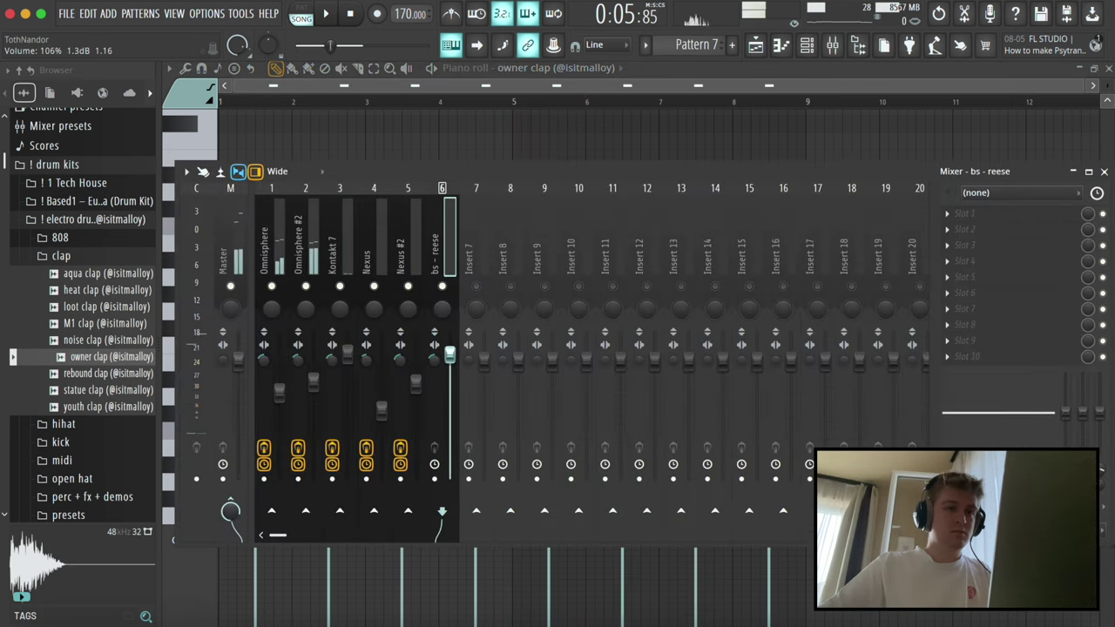
{"action": "left_click", "coordinate": [782, 106]}
{"action": "left_click", "coordinate": [1108, 69]}
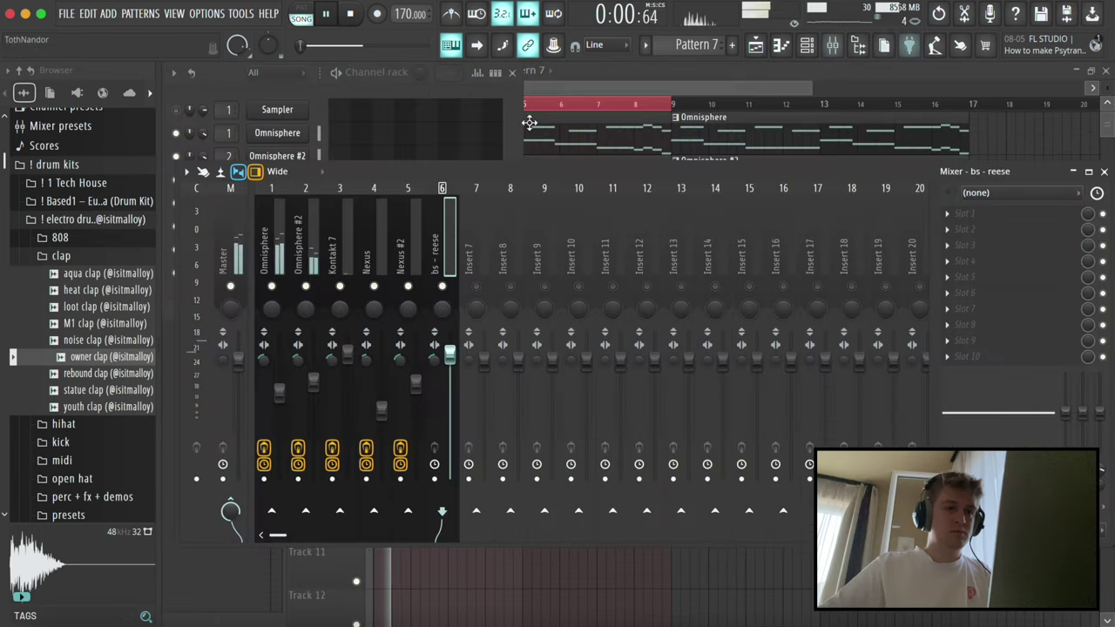
{"action": "key", "text": "F9"}
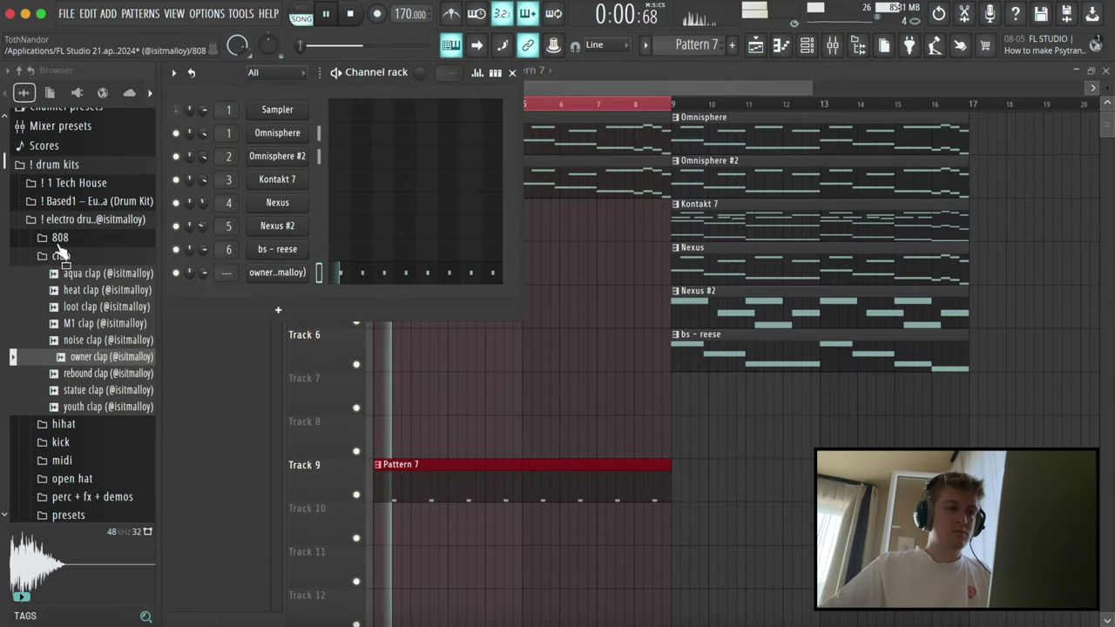
- Audition hi-hats in the electro drumkit's hihat folder and add sharpy hihat to the channel rack
{"action": "left_click", "coordinate": [61, 255]}
{"action": "left_click", "coordinate": [63, 274]}
{"action": "left_click", "coordinate": [91, 293]}
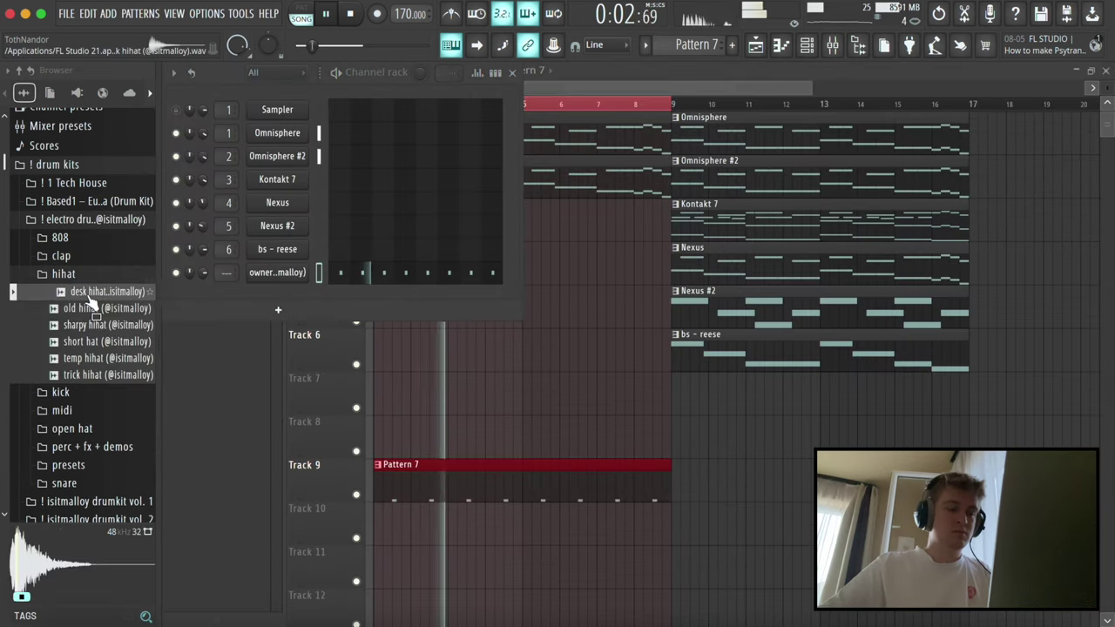
{"action": "left_click", "coordinate": [96, 326]}
{"action": "left_click_drag", "start_coordinate": [163, 317], "coordinate": [291, 304]}
- Fill the sharpy hihat channel with a hit every 2 steps and shift its notes down to A4 in the piano roll
{"action": "left_click", "coordinate": [353, 306]}
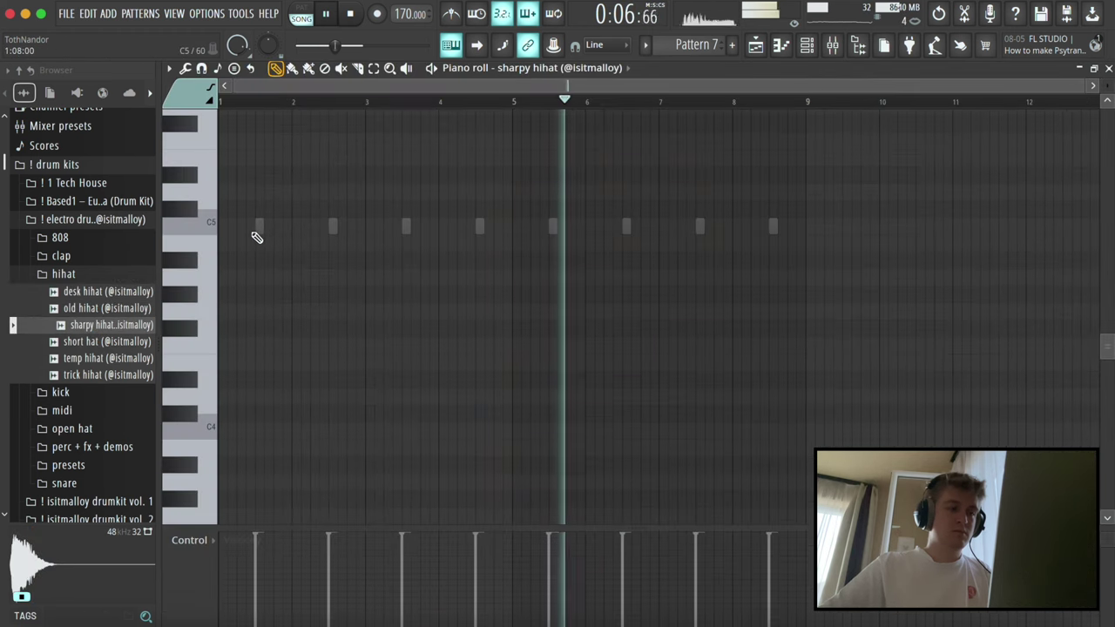
{"action": "key", "text": "Escape"}
{"action": "right_click", "coordinate": [289, 298]}
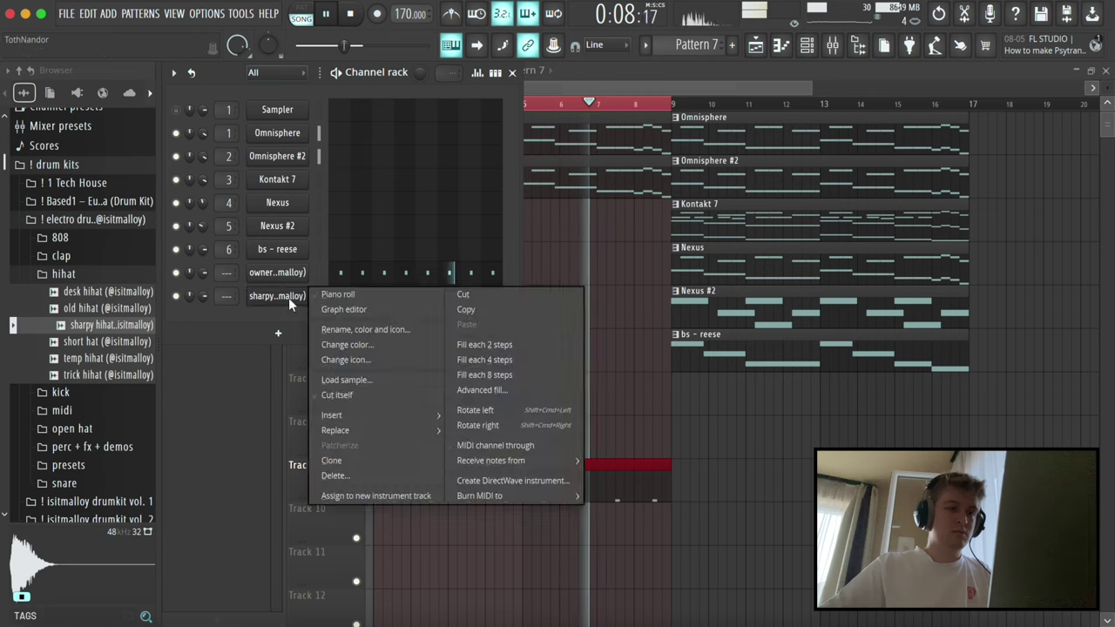
{"action": "left_click", "coordinate": [498, 348]}
{"action": "left_click", "coordinate": [413, 304]}
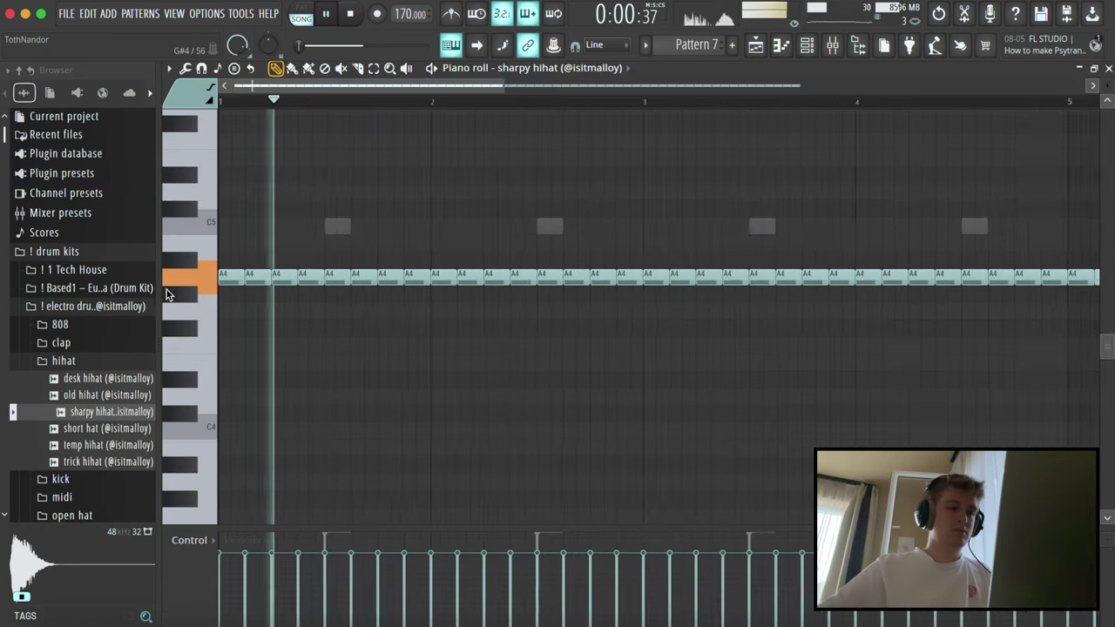
- Replace the hi-hat note at step 7 of bar 1 with two one-step A4 hits and lower the second hit's velocity
{"action": "key", "text": "space"}
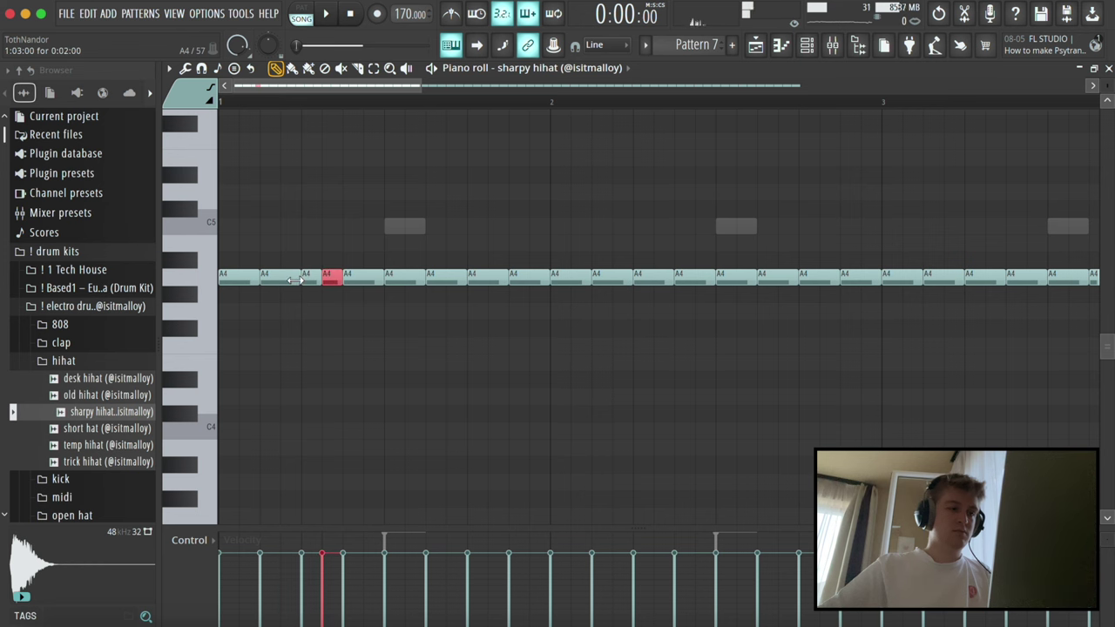
{"action": "key", "text": "space"}
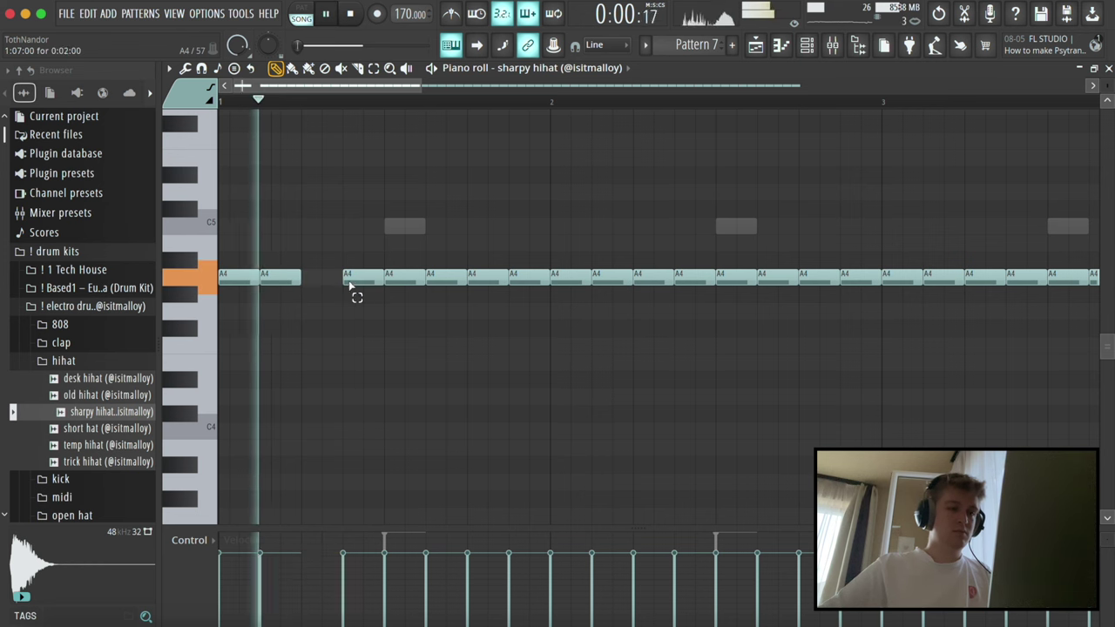
{"action": "left_click", "coordinate": [352, 280], "text": "ctrl"}
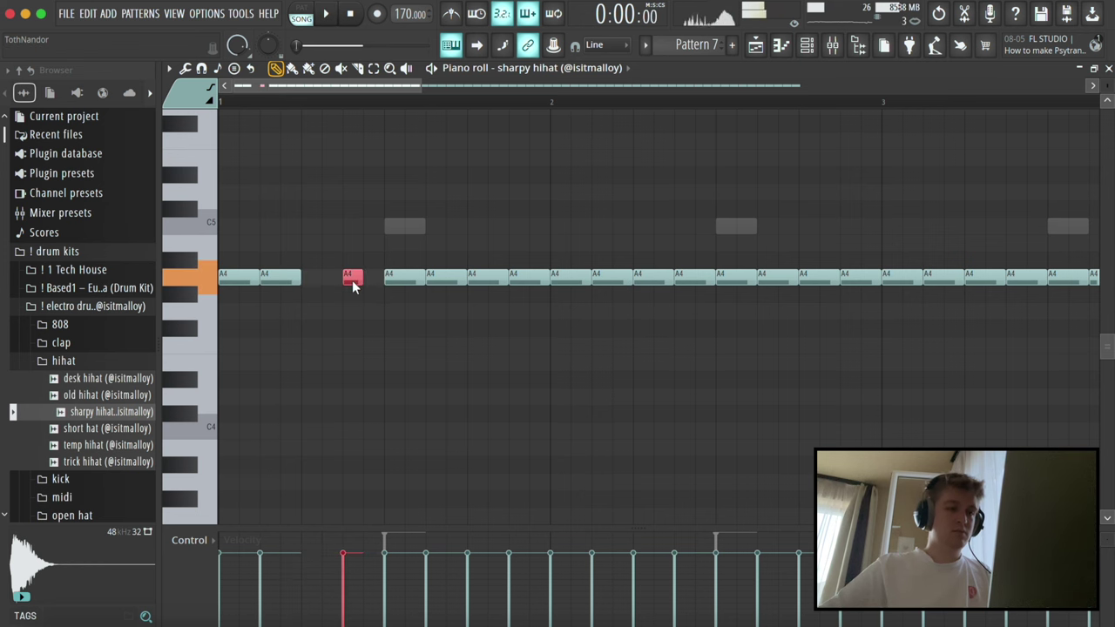
{"action": "key", "text": "space"}
{"action": "key", "text": "ctrl+b"}
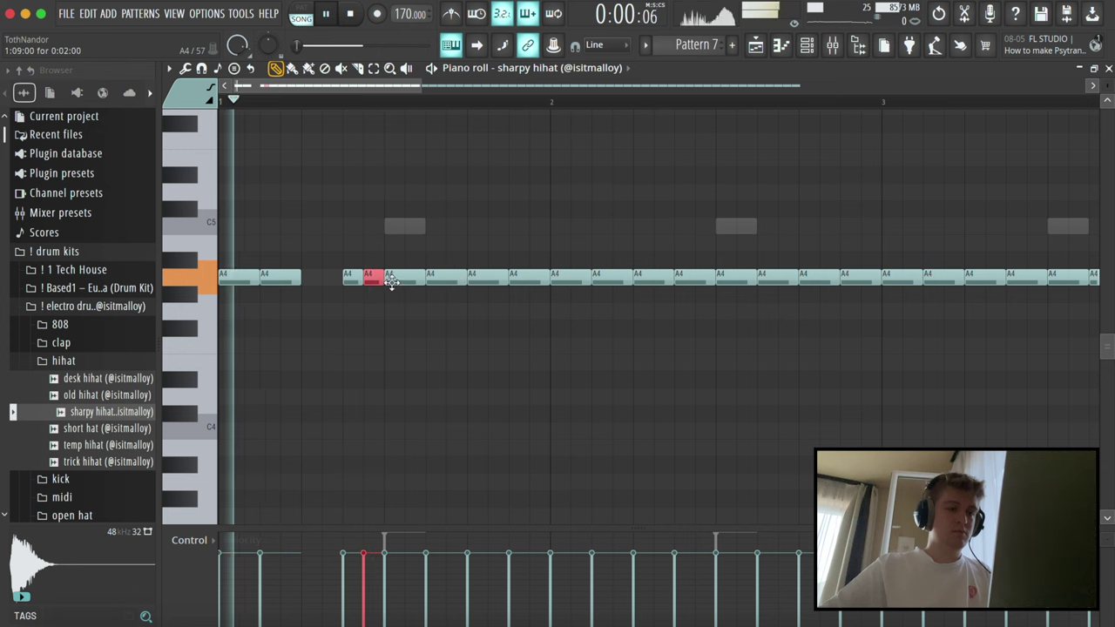
{"action": "left_click", "coordinate": [365, 591]}
- Divide the hi-hat note at step 13 of bar 1 into a four-hit roll and add a softer D#4 hit at step 3
{"action": "key", "text": "alt+a"}
{"action": "key", "text": "Escape"}
{"action": "key", "text": "ctrl+a"}
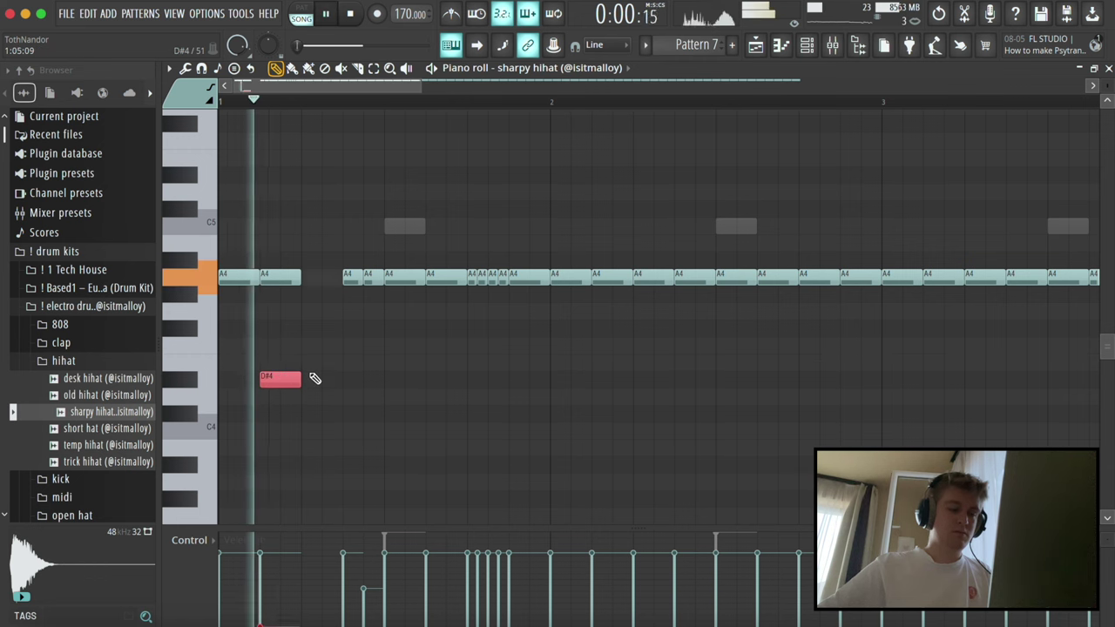
{"action": "scroll", "coordinate": [314, 379], "scroll_direction": "up", "scroll_amount": 5}
{"action": "key", "text": "space"}
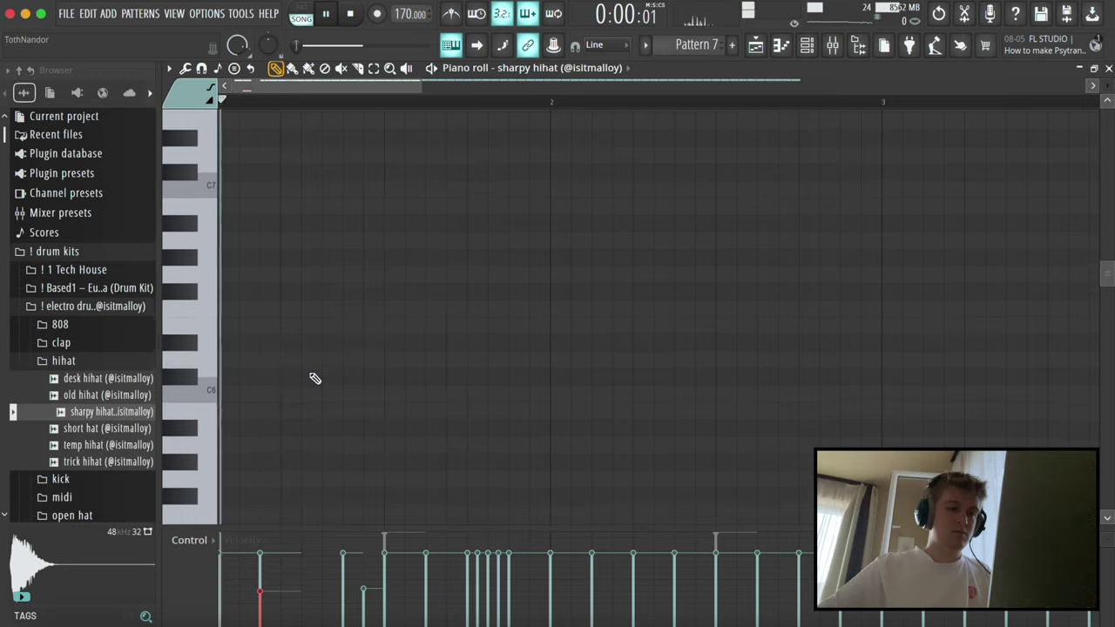
- Restore the A4 hi-hat at step 5 of bar 1 with about 30% velocity and set the step 11 hit to about 50%
{"action": "scroll", "coordinate": [314, 379], "scroll_direction": "down", "scroll_amount": 3}
{"action": "key", "text": "space"}
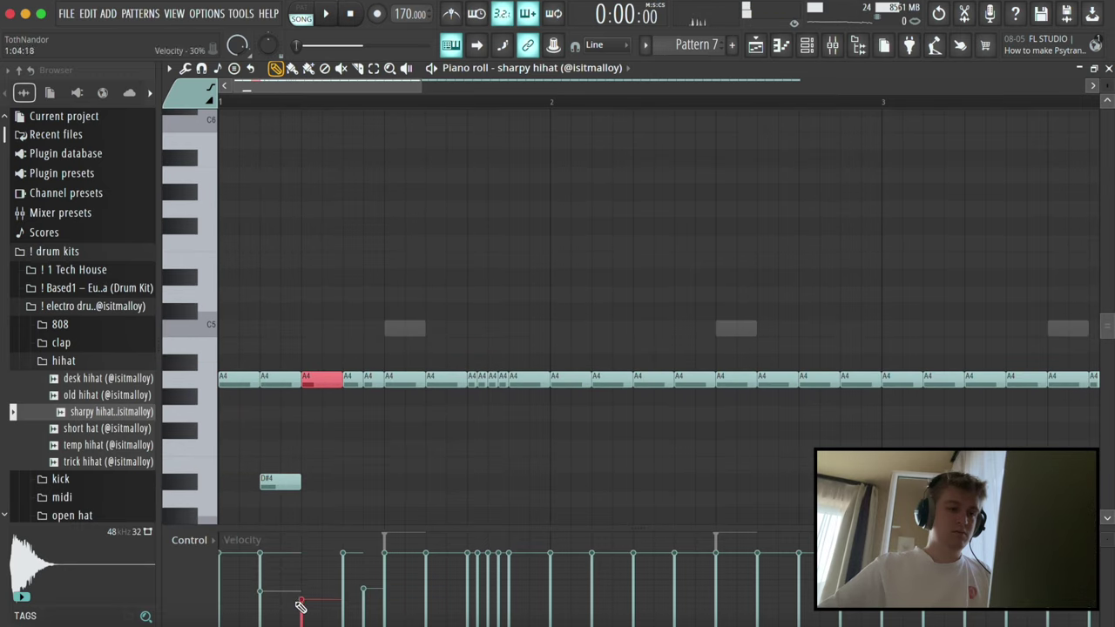
{"action": "key", "text": "space"}
{"action": "key", "text": "space"}
{"action": "left_click", "coordinate": [427, 582]}
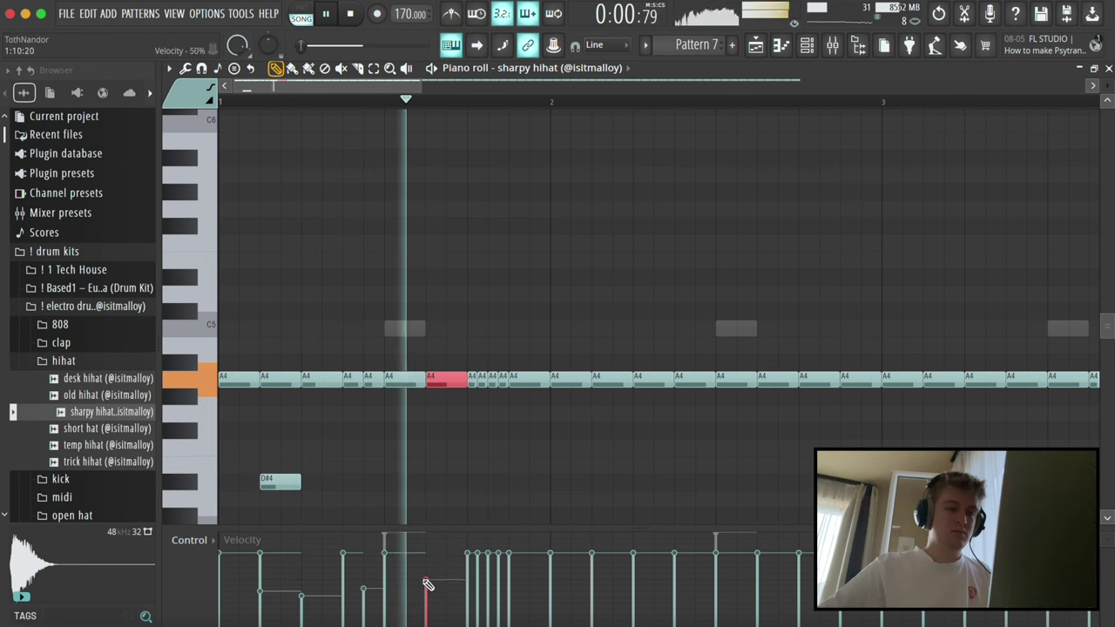
- Give the four-hit hi-hat roll at the end of bar 1 descending velocities and play the pattern back
{"action": "key", "text": "space"}
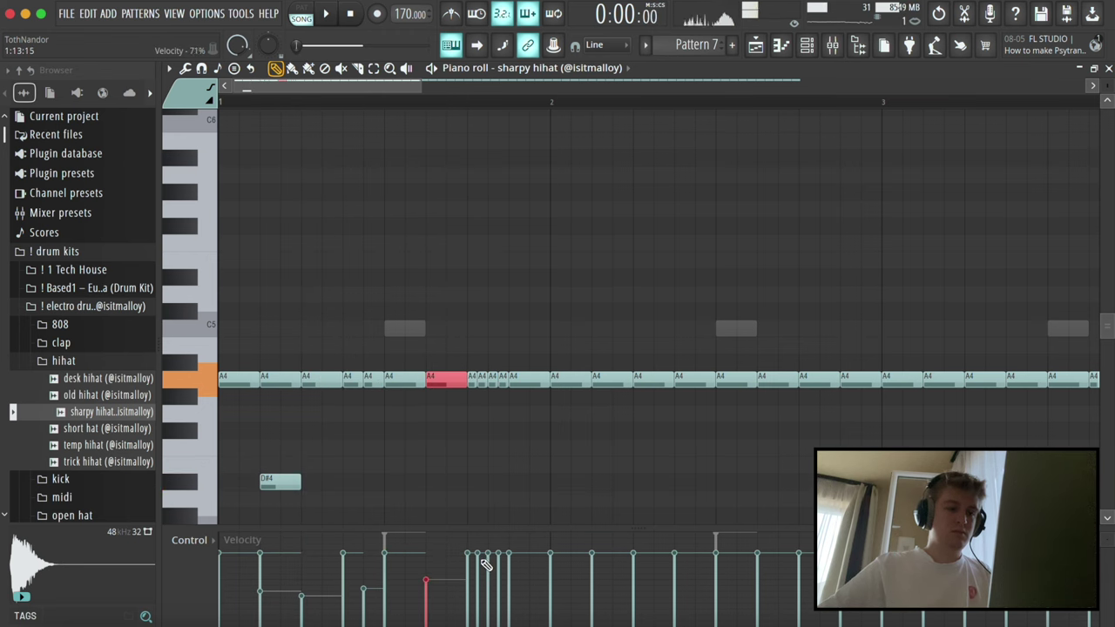
{"action": "key", "text": "space"}
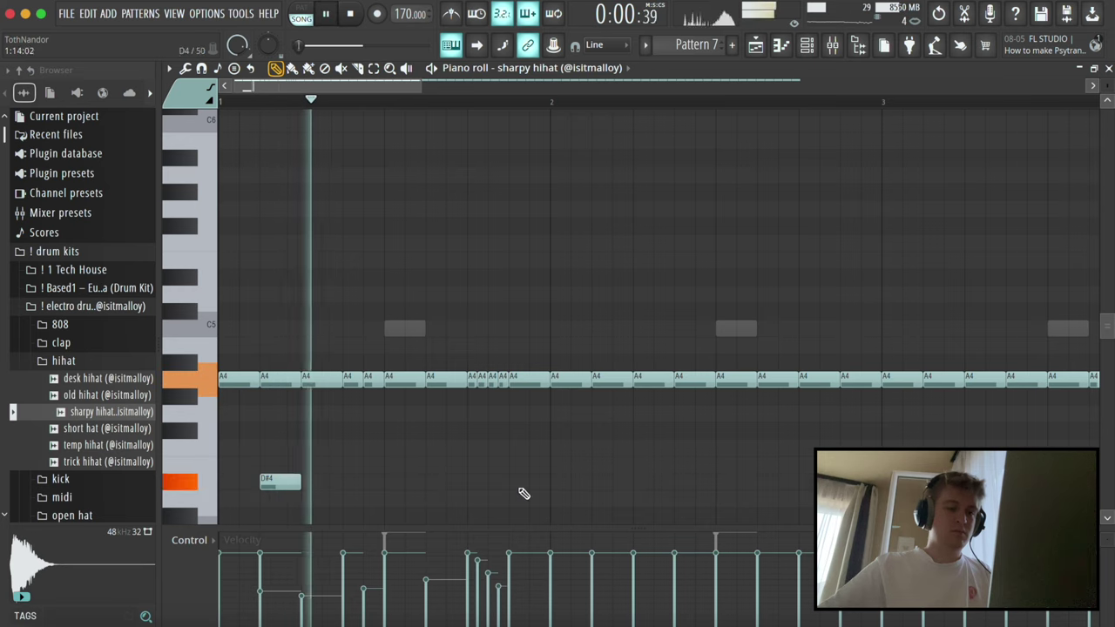
{"action": "scroll", "coordinate": [460, 445], "scroll_direction": "down", "scroll_amount": 3}
{"action": "key", "text": "super+a"}
{"action": "key", "text": "super+d"}
{"action": "key", "text": "space"}
{"action": "key", "text": "space"}
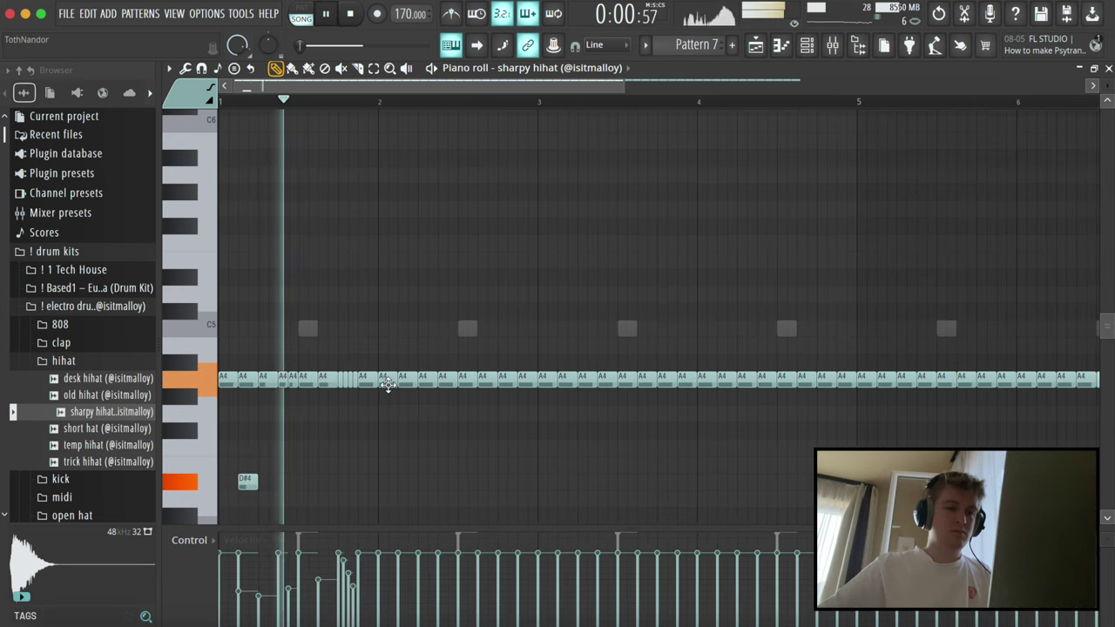
- Add F#4 and E4 hi-hat hits at steps 3 and 7 of bar 2 and lower the velocity of both
{"action": "left_click", "coordinate": [403, 430]}
{"action": "left_click", "coordinate": [444, 465]}
{"action": "left_click_drag", "start_coordinate": [460, 484], "coordinate": [398, 424]}
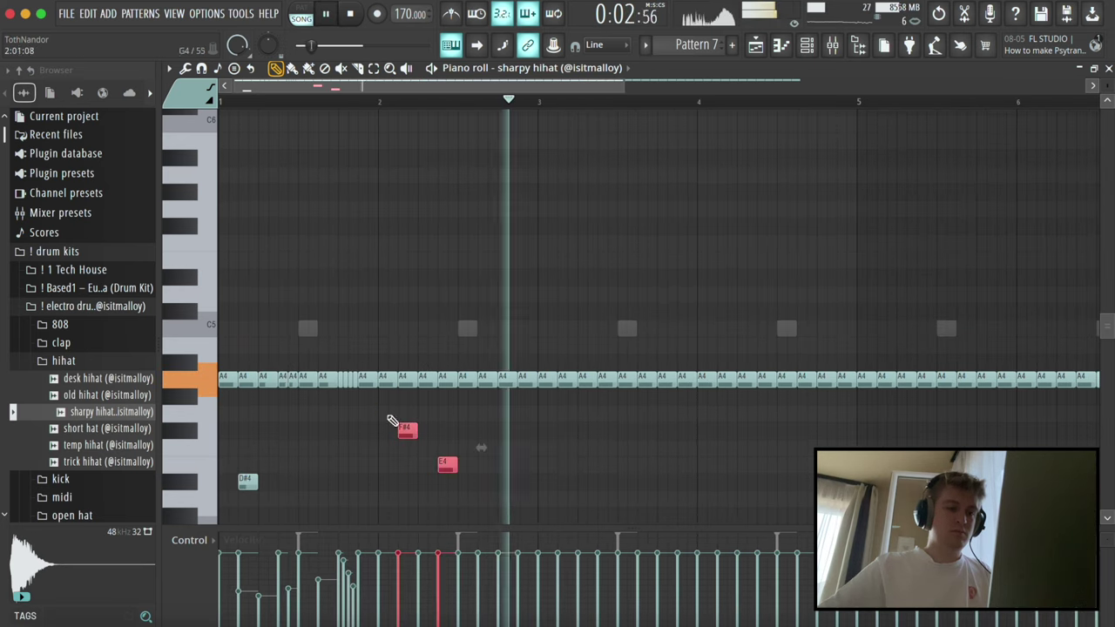
{"action": "key", "text": "space"}
{"action": "key", "text": "space"}
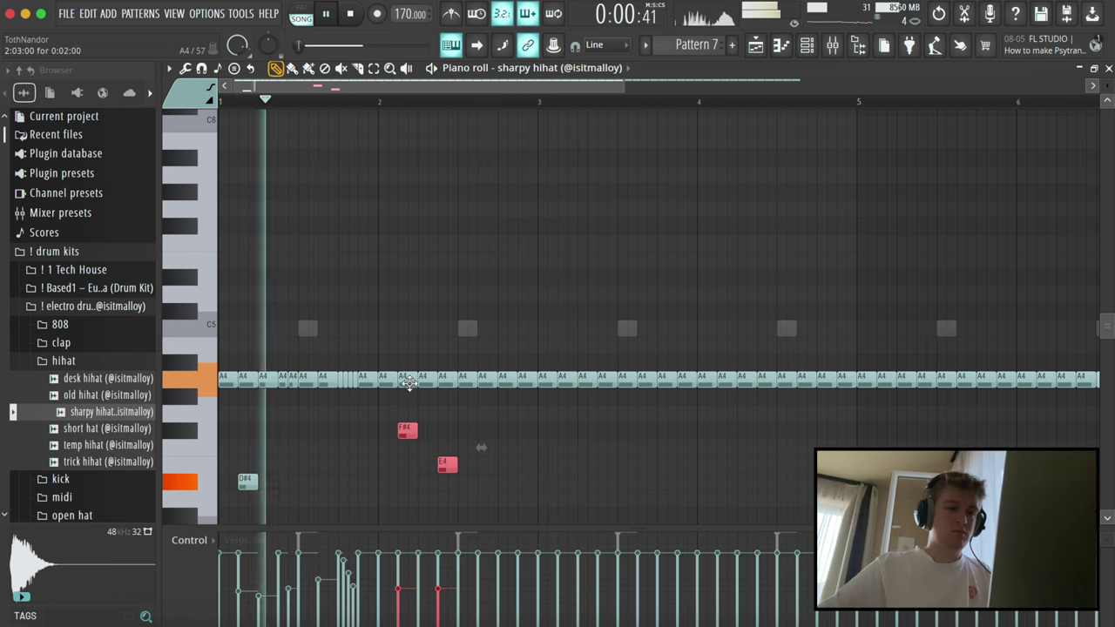
- Select the A4 hi-hats at steps 3 and 7 of bar 2, directly above the added low hits, and lower their velocities
{"action": "key", "text": "super+d"}
{"action": "left_click", "coordinate": [443, 384], "text": "super"}
{"action": "key", "text": "space"}
{"action": "left_click", "coordinate": [408, 379], "text": "super"}
{"action": "key", "text": "space"}
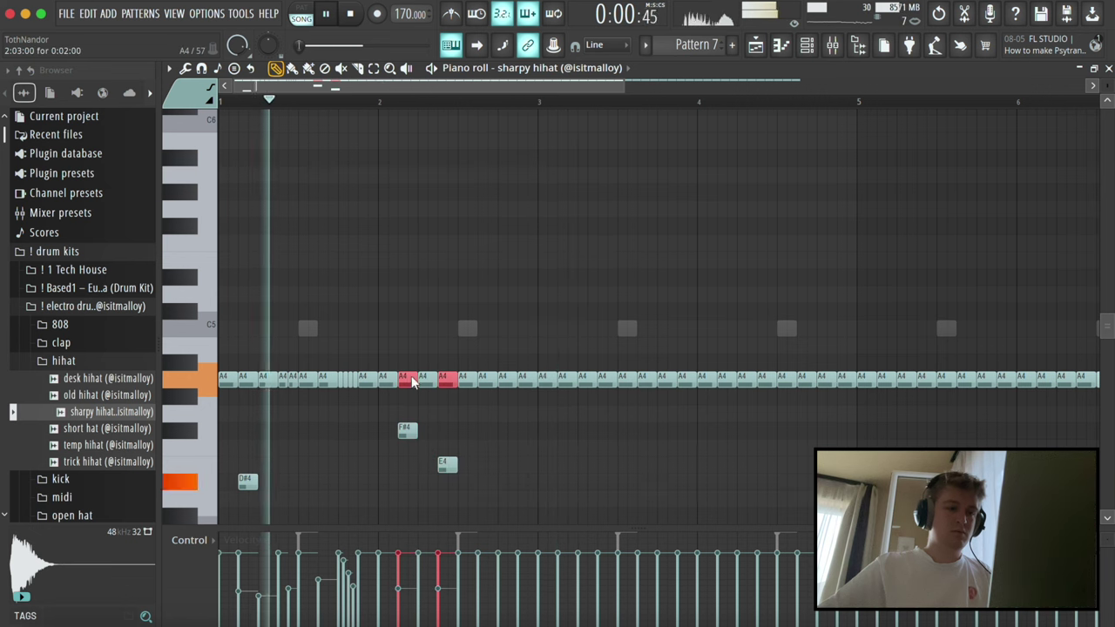
{"action": "key", "text": "alt+r"}
{"action": "key", "text": "Return"}
{"action": "key", "text": "super+a"}
{"action": "key", "text": "super+d"}
- Lower the A4 hi-hat at step 11 of bar 2 to about 30% velocity
{"action": "scroll", "coordinate": [506, 373], "scroll_direction": "down", "scroll_amount": 1}
{"action": "scroll", "coordinate": [506, 373], "scroll_direction": "down", "scroll_amount": 2}
{"action": "right_click", "coordinate": [487, 275]}
{"action": "left_click", "coordinate": [487, 276]}
{"action": "left_click", "coordinate": [487, 276], "text": "super"}
{"action": "left_click", "coordinate": [480, 602]}
{"action": "key", "text": "space"}
{"action": "key", "text": "space"}
{"action": "left_click", "coordinate": [489, 573]}
{"action": "left_click_drag", "start_coordinate": [491, 579], "coordinate": [506, 578]}
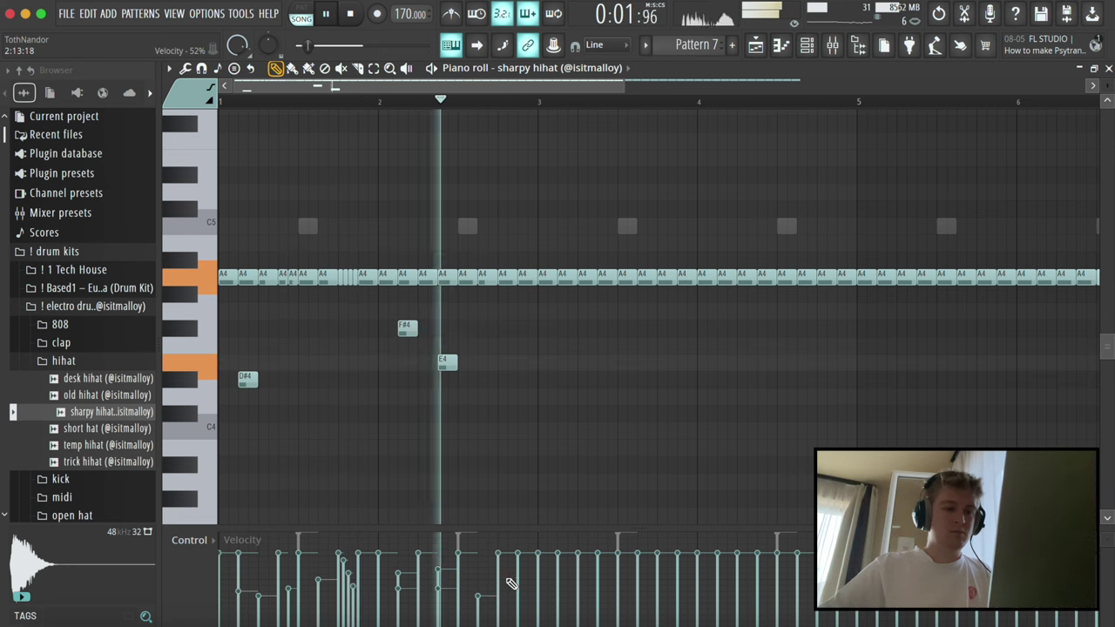
- Divide the A4 hi-hat note at step 15 of bar 2 into a rapid roll
{"action": "key", "text": "space"}
{"action": "key", "text": "space"}
{"action": "scroll", "coordinate": [552, 368], "scroll_direction": "up", "scroll_amount": 2}
{"action": "key", "text": "alt+a"}
{"action": "key", "text": "Return"}
{"action": "scroll", "coordinate": [553, 368], "scroll_direction": "down", "scroll_amount": 3}
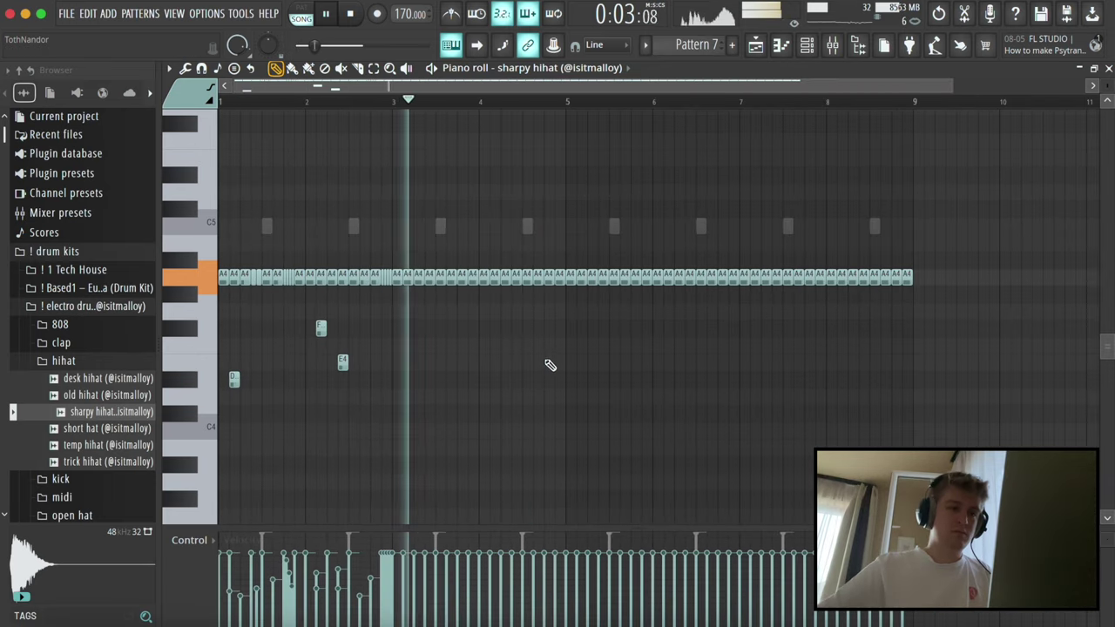
- Delete the hi-hats from bar 3 onward and repeat the first two bars of hi-hats through bar 8
{"action": "left_click_drag", "start_coordinate": [398, 288], "coordinate": [999, 287]}
{"action": "key", "text": "Delete"}
{"action": "key", "text": "super+b"}
{"action": "key", "text": "super+d"}
{"action": "key", "text": "super+b"}
{"action": "key", "text": "super+d"}
- Transpose all the hi-hat notes up two semitones, moving the main line to B4, and close the piano roll
{"action": "left_click", "coordinate": [604, 45]}
{"action": "left_click", "coordinate": [597, 61]}
{"action": "key", "text": "Escape"}
{"action": "left_click", "coordinate": [343, 299]}
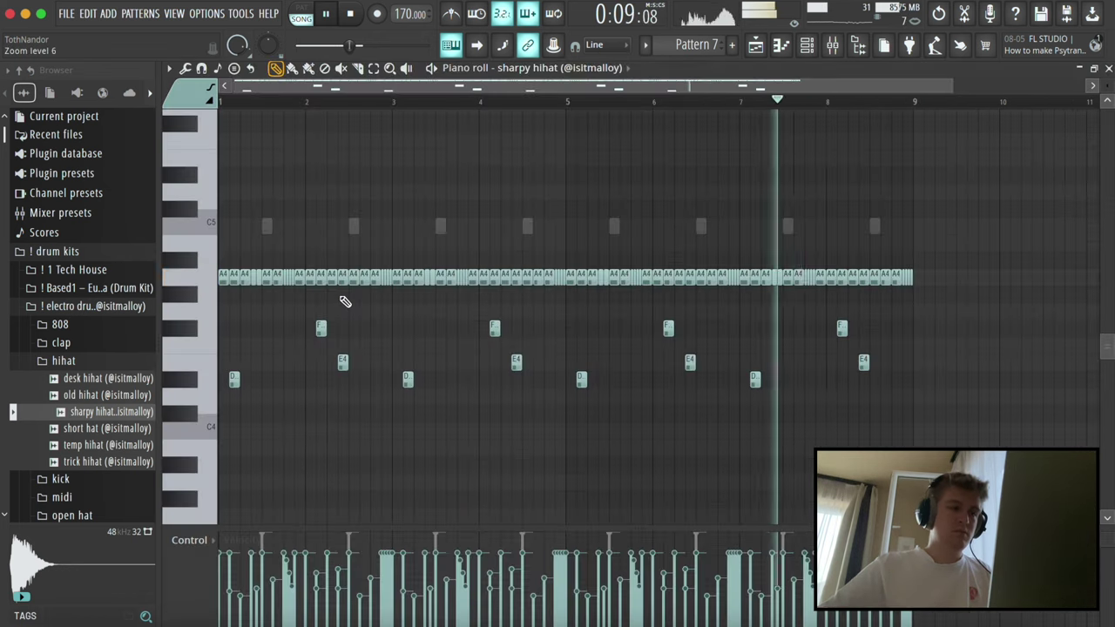
{"action": "scroll", "coordinate": [343, 301], "scroll_direction": "up", "scroll_amount": 2}
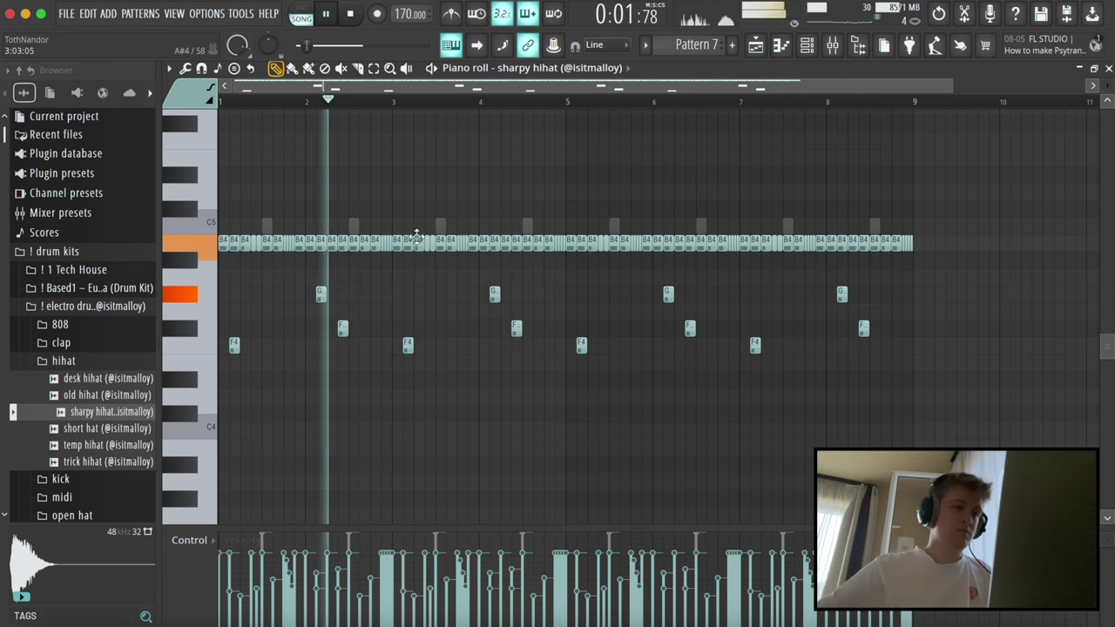
{"action": "key", "text": "Escape"}
- Audition the samples in the electro drum kit's 808 folder, from pearl 808 up to demon 808
{"action": "left_click", "coordinate": [63, 342]}
{"action": "left_click", "coordinate": [69, 342]}
{"action": "left_click", "coordinate": [69, 361]}
{"action": "left_click", "coordinate": [68, 326]}
{"action": "scroll", "coordinate": [94, 380], "scroll_direction": "down", "scroll_amount": 2}
{"action": "left_click", "coordinate": [96, 364]}
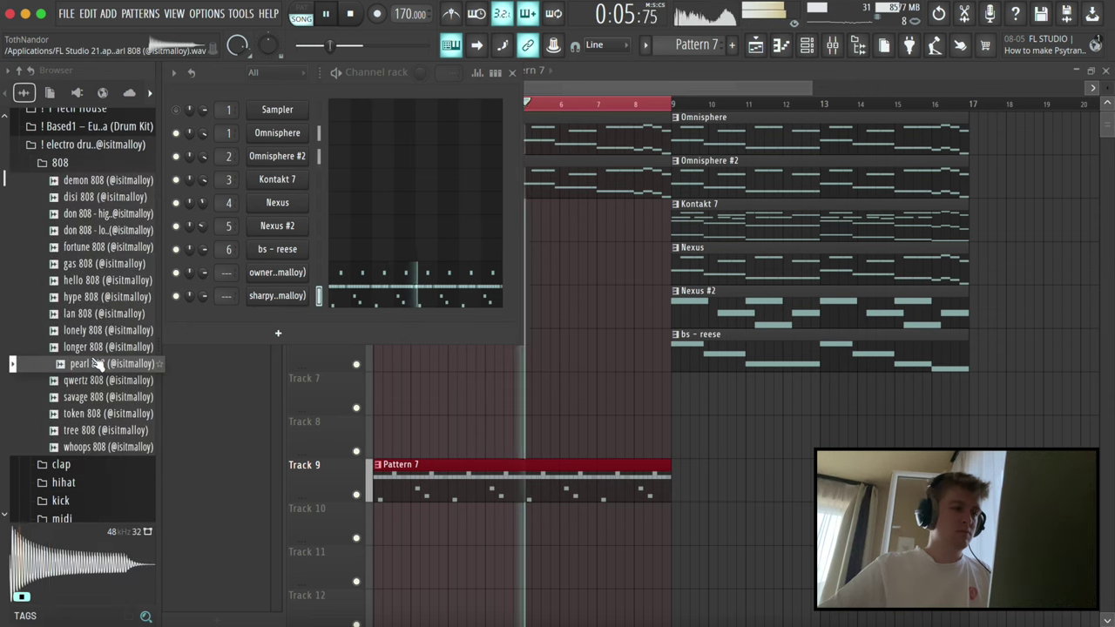
{"action": "left_click", "coordinate": [96, 347]}
{"action": "left_click", "coordinate": [100, 330]}
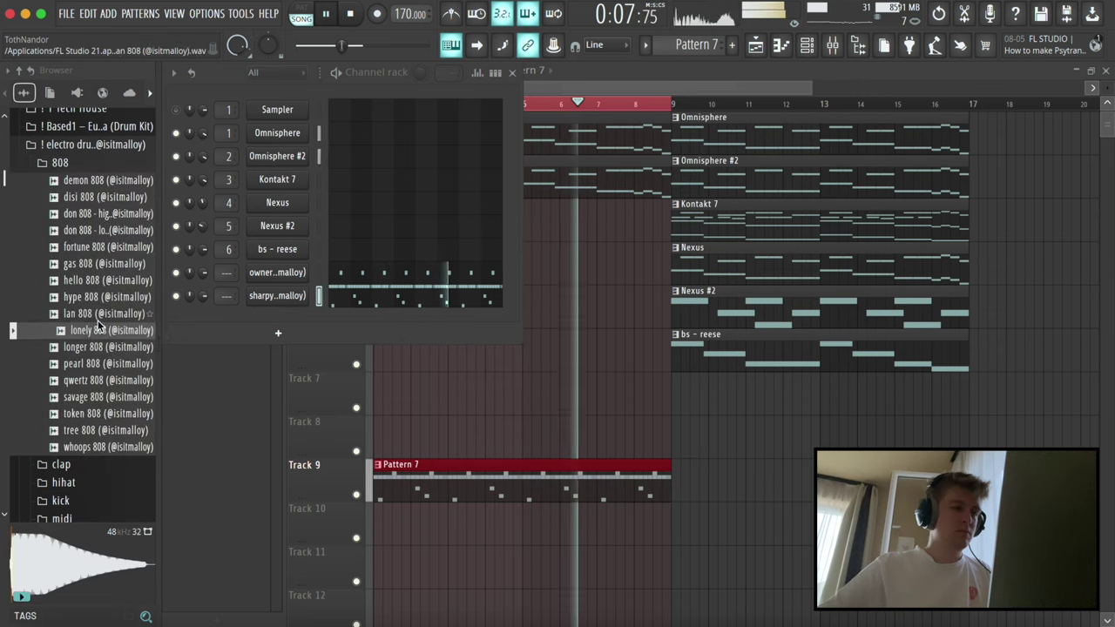
{"action": "left_click", "coordinate": [100, 314]}
{"action": "left_click", "coordinate": [103, 297]}
{"action": "left_click", "coordinate": [107, 280]}
{"action": "left_click", "coordinate": [105, 247]}
{"action": "left_click", "coordinate": [110, 230]}
{"action": "left_click", "coordinate": [116, 214]}
{"action": "left_click", "coordinate": [110, 230]}
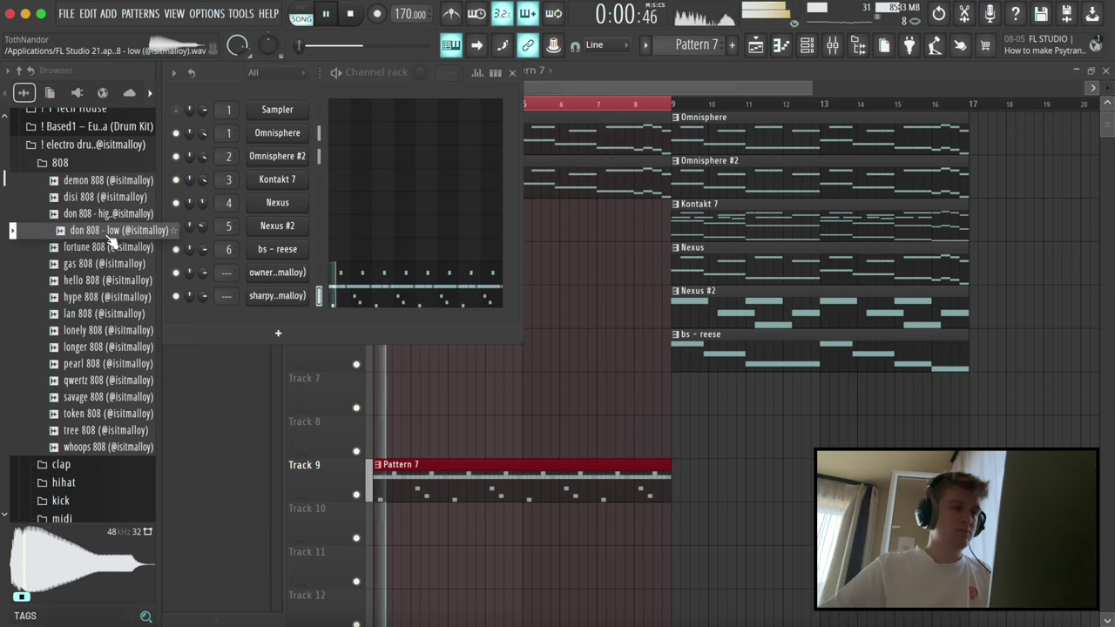
{"action": "left_click", "coordinate": [107, 197]}
{"action": "left_click", "coordinate": [108, 180]}
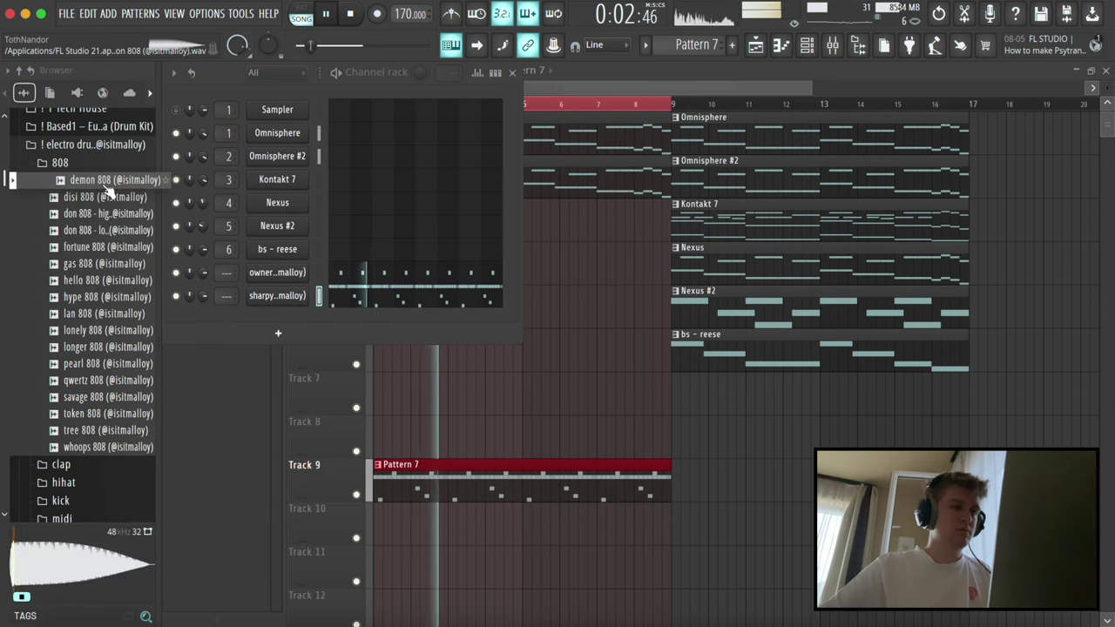
- Load demon 808 as a new channel and copy the bs – reese bassline notes into its piano roll
{"action": "left_click_drag", "start_coordinate": [264, 323], "coordinate": [265, 326]}
{"action": "double_click", "coordinate": [755, 363]}
{"action": "key", "text": "Escape"}
{"action": "left_click", "coordinate": [807, 47]}
{"action": "key", "text": "space"}
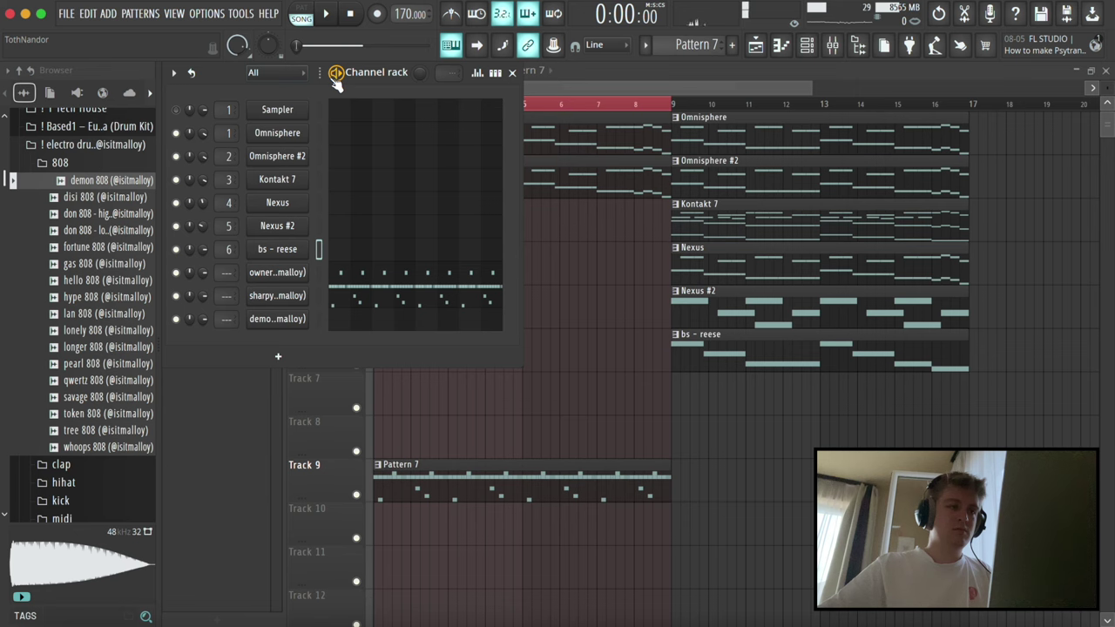
{"action": "key", "text": "space"}
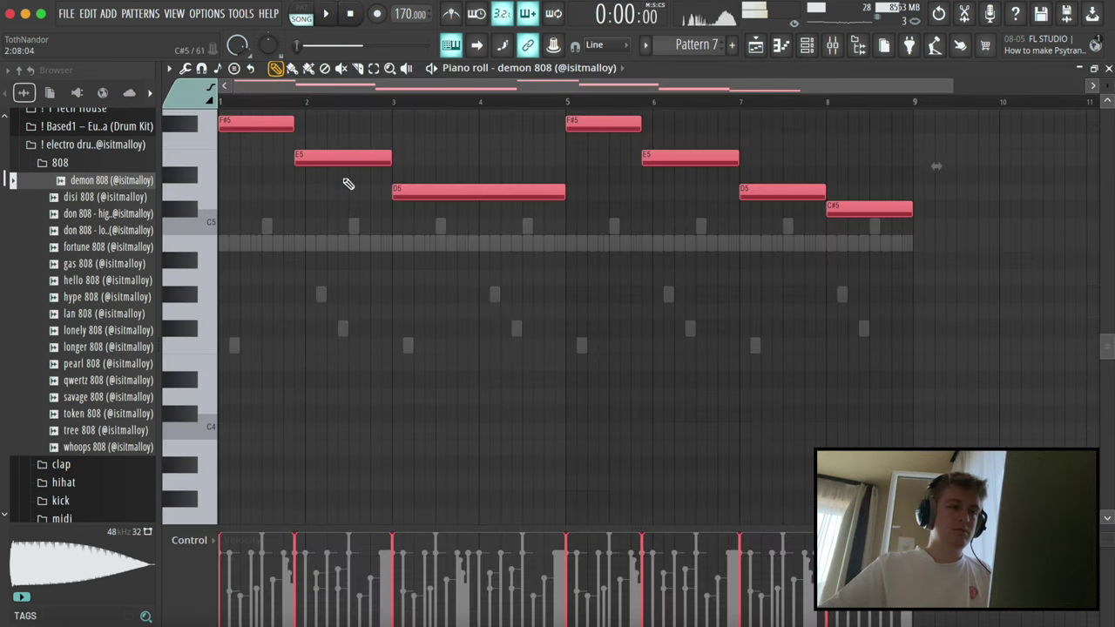
{"action": "key", "text": "space"}
{"action": "left_click", "coordinate": [358, 69]}
{"action": "key", "text": "space"}
{"action": "key", "text": "space"}
{"action": "key", "text": "space"}
{"action": "key", "text": "ctrl+d"}
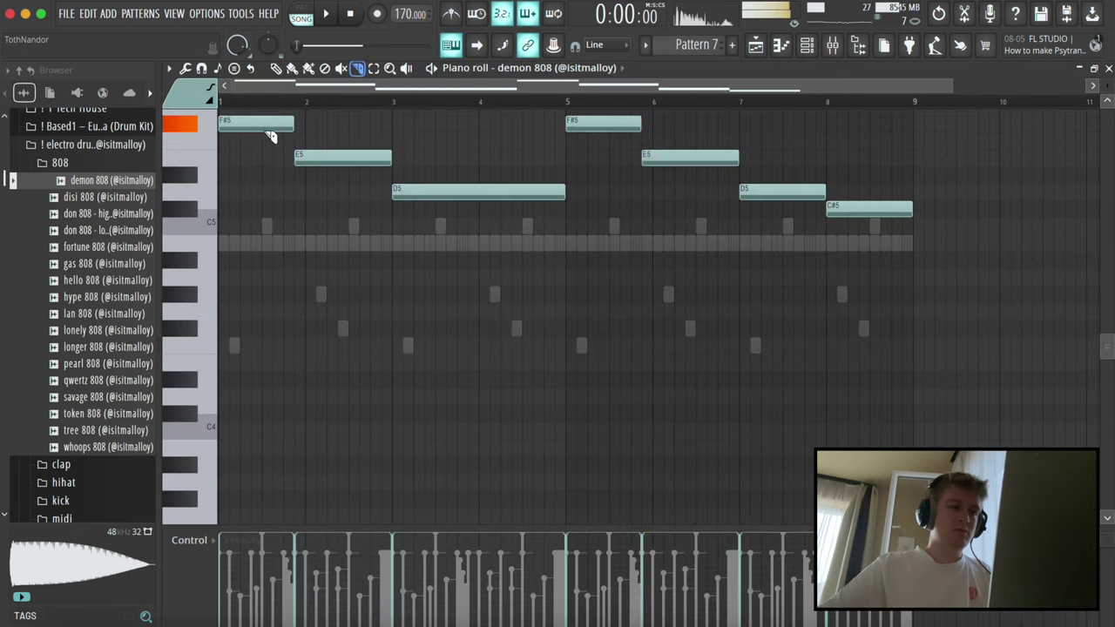
- Turn on the demon 808 channel's volume envelope with the release time at 0%
{"action": "key", "text": "Escape"}
{"action": "left_click", "coordinate": [272, 319]}
{"action": "left_click", "coordinate": [334, 260]}
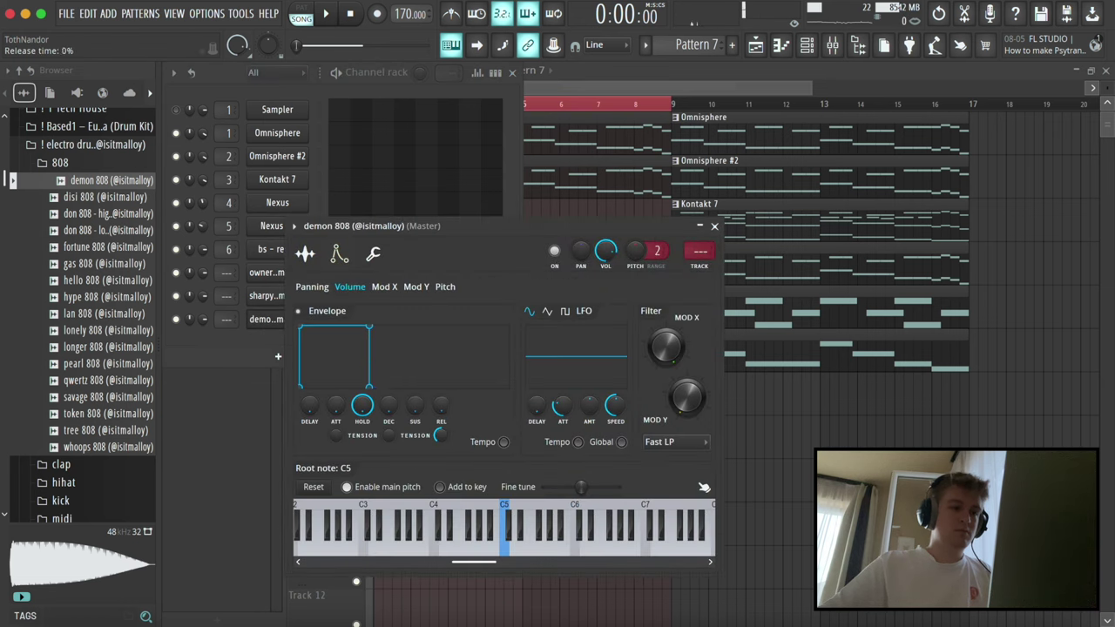
{"action": "key", "text": "Escape"}
- Slice the demon 808's first F#5 at step 7 of bar 1, E5 at steps 5 and 11 of bar 2, and D5 at step 3 of bar 3
{"action": "key", "text": "space"}
{"action": "left_click", "coordinate": [397, 325]}
{"action": "left_click", "coordinate": [358, 68]}
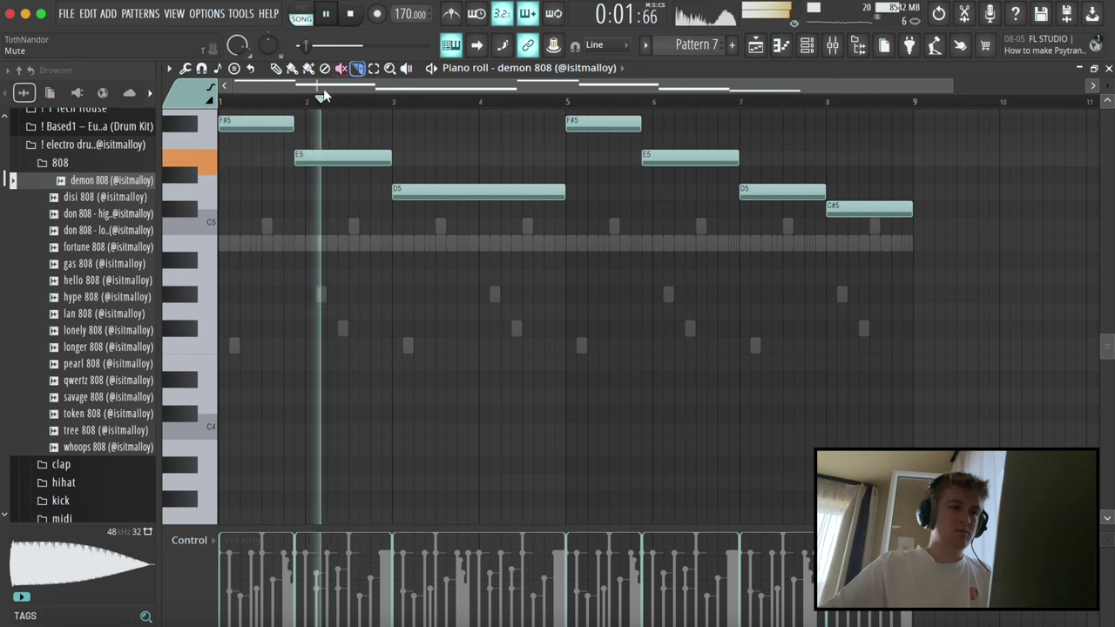
{"action": "key", "text": "space"}
{"action": "key", "text": "space"}
{"action": "left_click_drag", "start_coordinate": [254, 114], "coordinate": [255, 137]}
{"action": "key", "text": "space"}
{"action": "key", "text": "space"}
{"action": "left_click_drag", "start_coordinate": [327, 146], "coordinate": [427, 204]}
{"action": "key", "text": "ctrl+z"}
{"action": "key", "text": "space"}
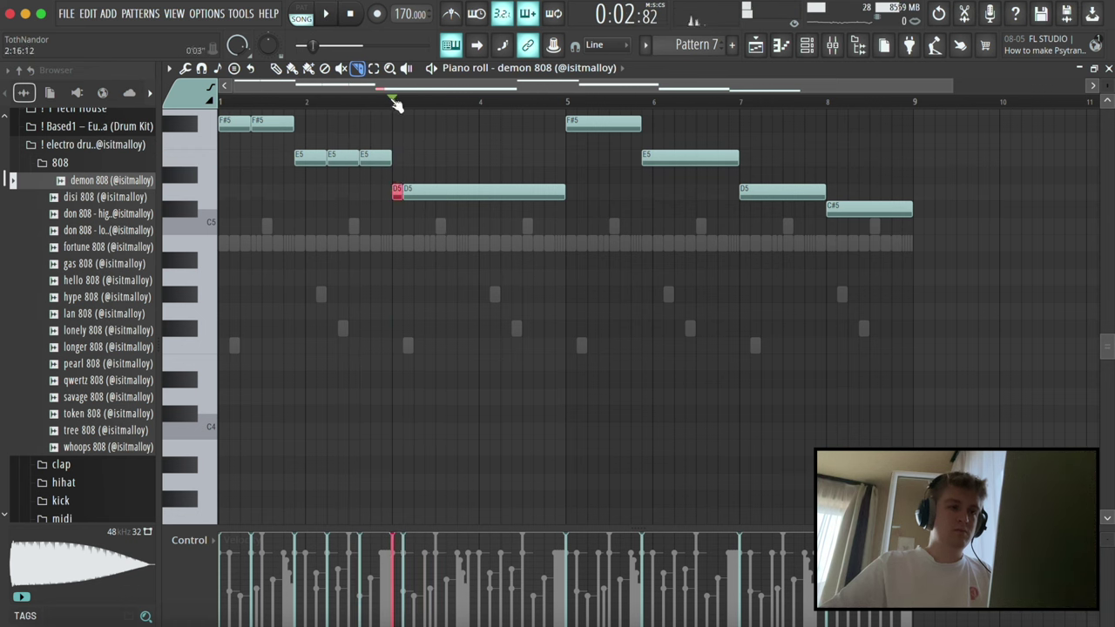
{"action": "left_click_drag", "start_coordinate": [460, 181], "coordinate": [463, 197]}
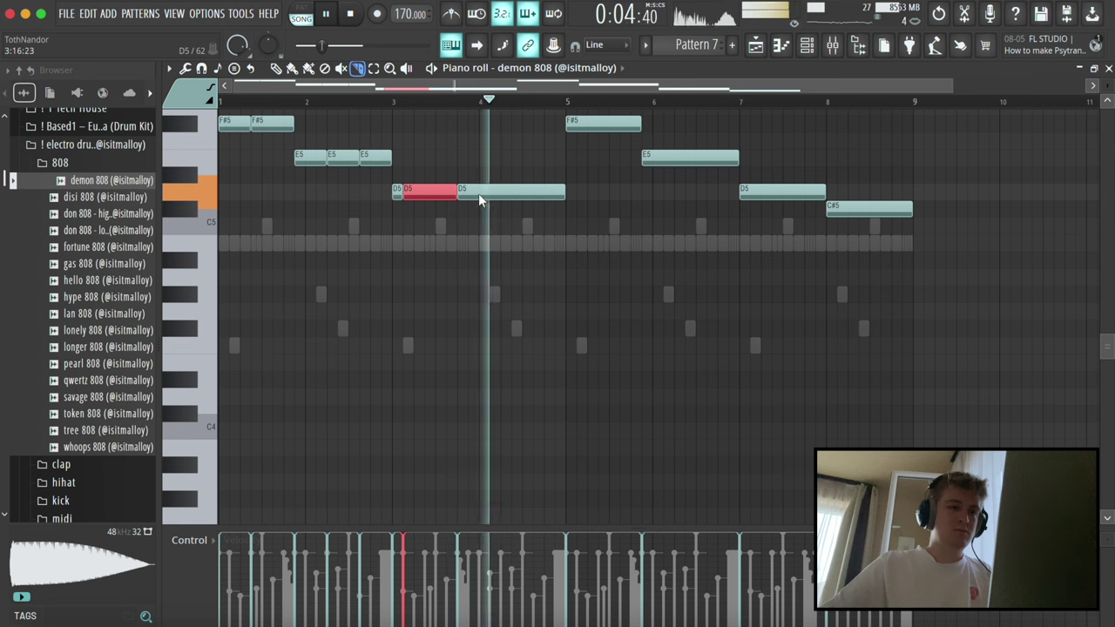
{"action": "key", "text": "space"}
{"action": "key", "text": "ctrl+z"}
- Slice the long D5 at step 15 of bar 3 and step 5 of bar 4, and the second E5 at steps 5 and 11 of bar 6
{"action": "key", "text": "space"}
{"action": "left_click_drag", "start_coordinate": [469, 181], "coordinate": [506, 203]}
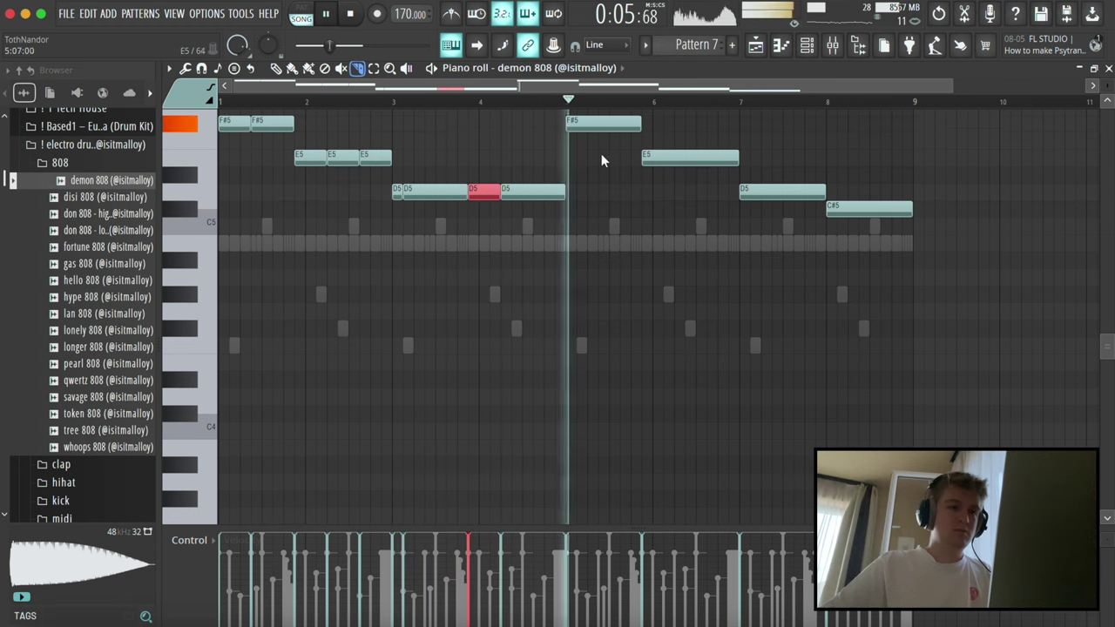
{"action": "left_click_drag", "start_coordinate": [674, 148], "coordinate": [679, 167]}
{"action": "left_click_drag", "start_coordinate": [708, 148], "coordinate": [714, 168]}
{"action": "left_click_drag", "start_coordinate": [815, 181], "coordinate": [818, 199]}
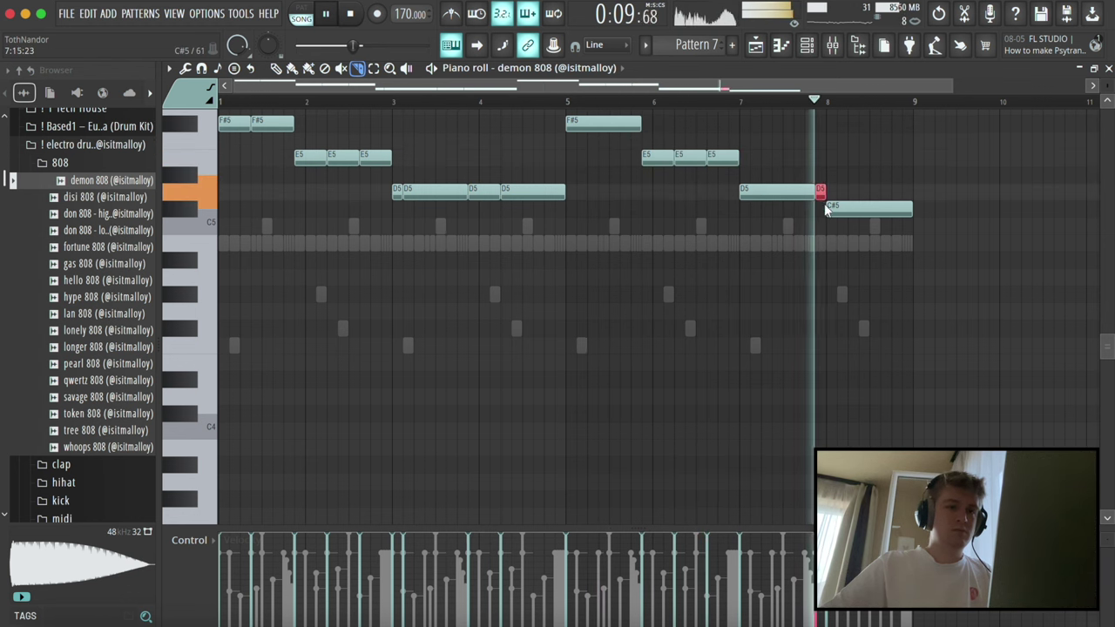
{"action": "key", "text": "super+z"}
- Slice the bar 8 C#5 808 note at steps 3, 5, 9 and 13, and delete the part before step 3
{"action": "left_click", "coordinate": [747, 103]}
{"action": "left_click_drag", "start_coordinate": [837, 199], "coordinate": [854, 222]}
{"action": "key", "text": "Delete"}
{"action": "left_click_drag", "start_coordinate": [874, 212], "coordinate": [874, 219]}
{"action": "left_click_drag", "start_coordinate": [892, 201], "coordinate": [892, 222]}
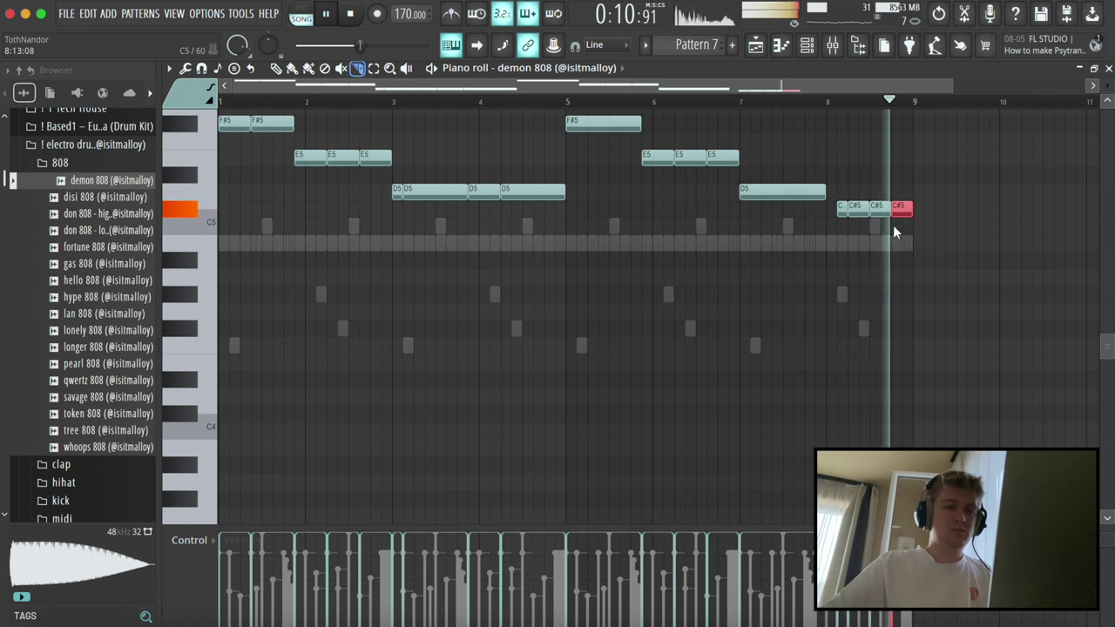
- Play back bar 8 and delete the C#5 808 slice at step 9
{"action": "left_click", "coordinate": [834, 103]}
{"action": "left_click", "coordinate": [830, 103]}
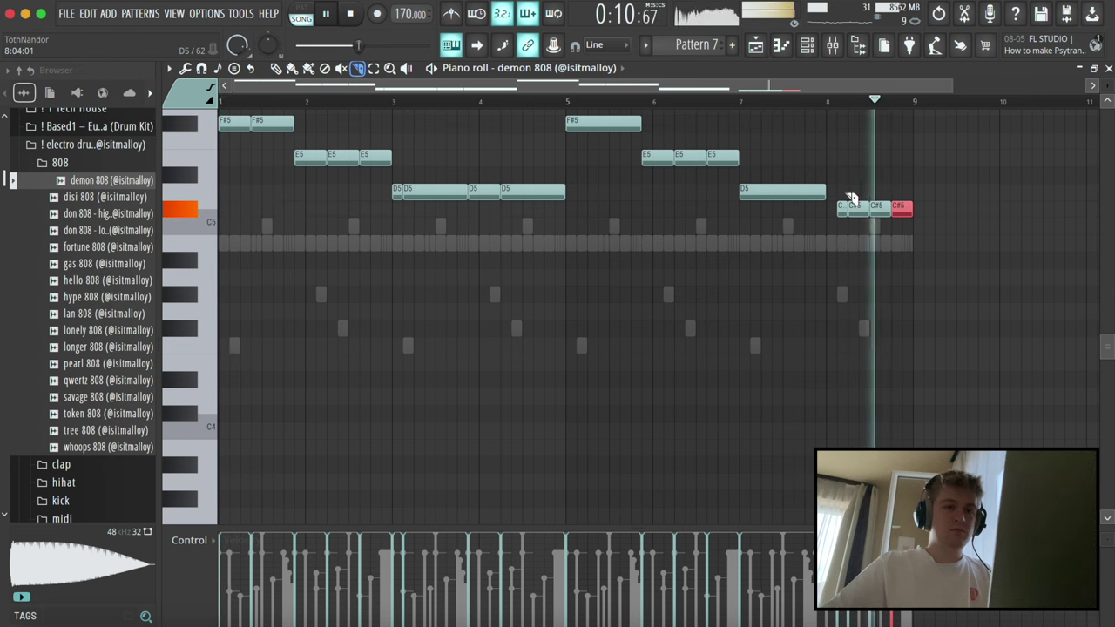
{"action": "left_click", "coordinate": [880, 209]}
- Try the three 808 notes in bar 8 one semitone higher, on D5
{"action": "left_click_drag", "start_coordinate": [803, 174], "coordinate": [959, 211]}
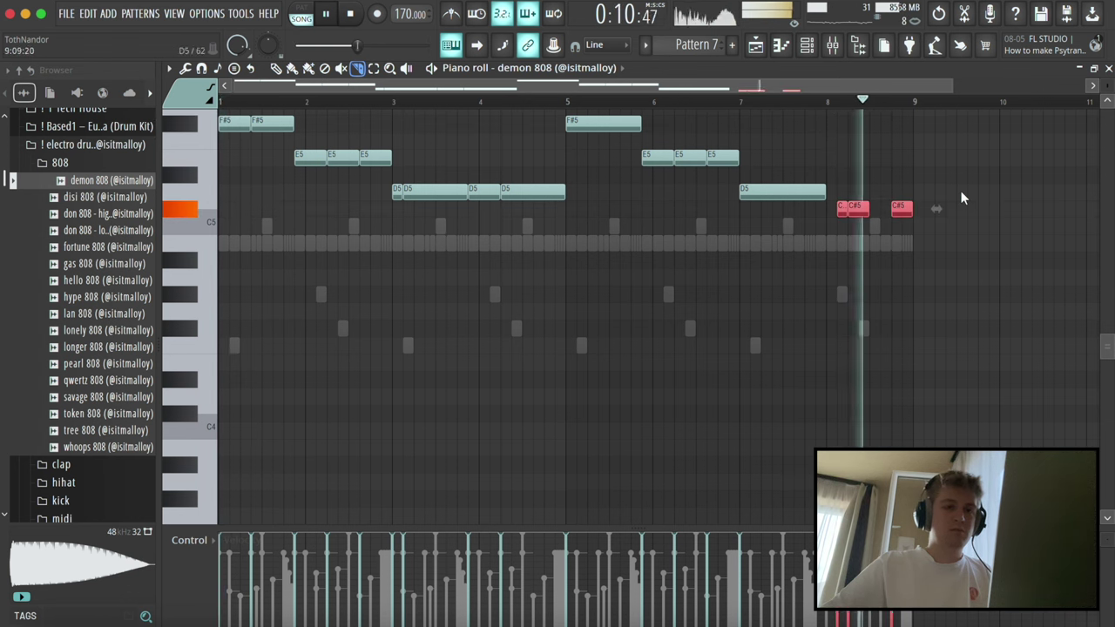
{"action": "key", "text": "shift+Up"}
{"action": "key", "text": "space"}
{"action": "key", "text": "space"}
{"action": "left_click", "coordinate": [276, 68]}
{"action": "left_click", "coordinate": [745, 103]}
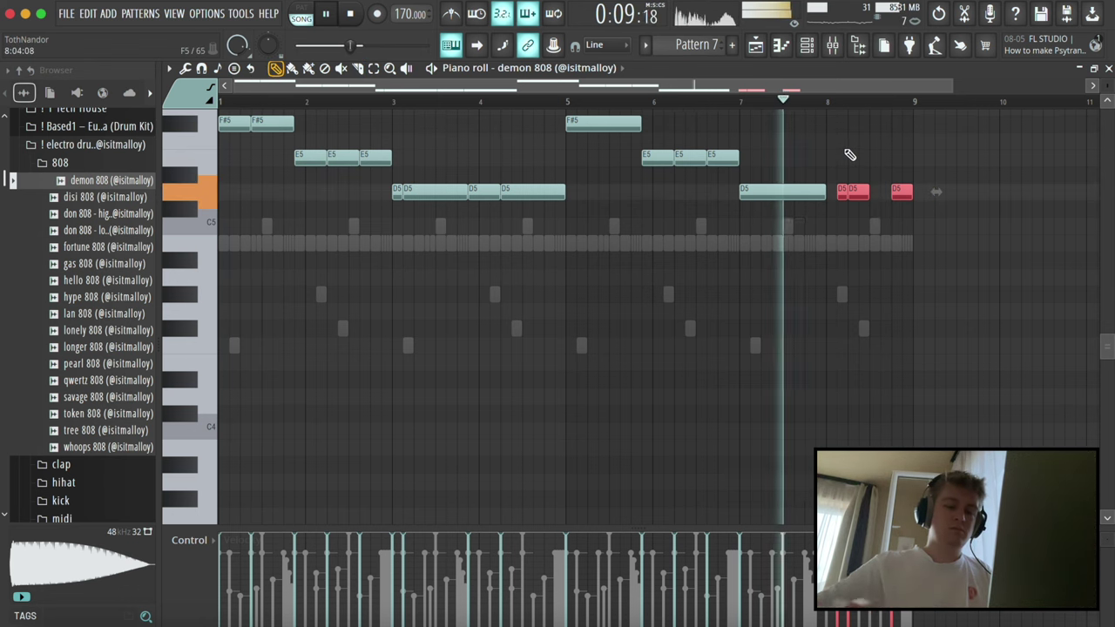
{"action": "key", "text": "shift+Down"}
- Extend the step 5 C#5 in bar 8 to step 11, start the last C#5 there and stretch it to the bar's end
{"action": "key", "text": "ctrl+a"}
{"action": "key", "text": "ctrl+d"}
{"action": "left_click_drag", "start_coordinate": [868, 210], "coordinate": [913, 210]}
{"action": "key", "text": "space"}
{"action": "key", "text": "space"}
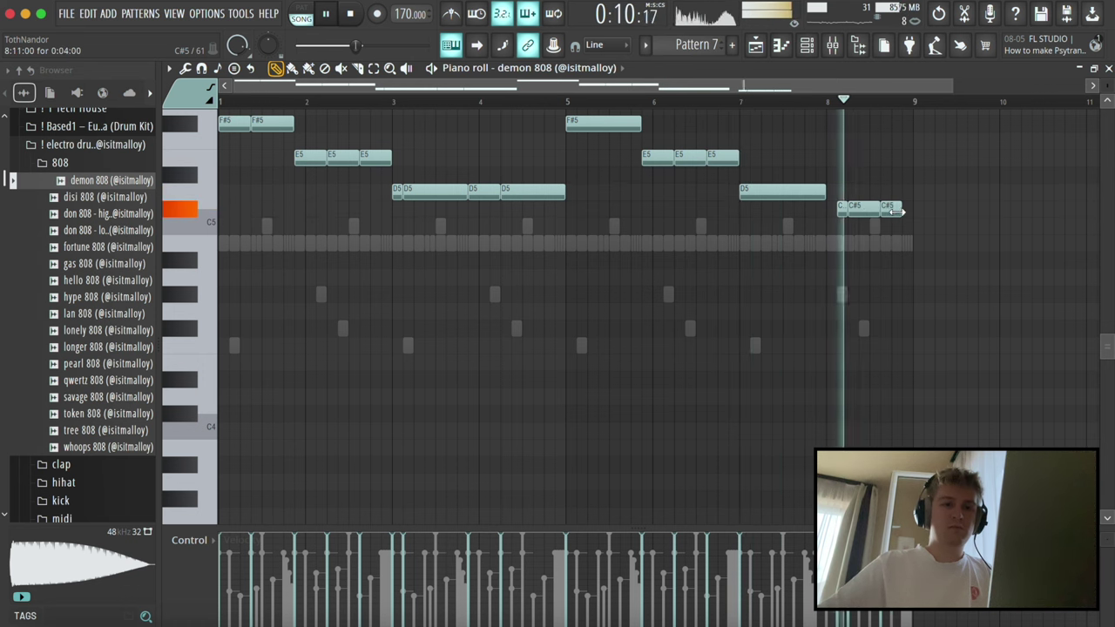
{"action": "scroll", "coordinate": [553, 185], "scroll_direction": "up", "scroll_amount": 2}
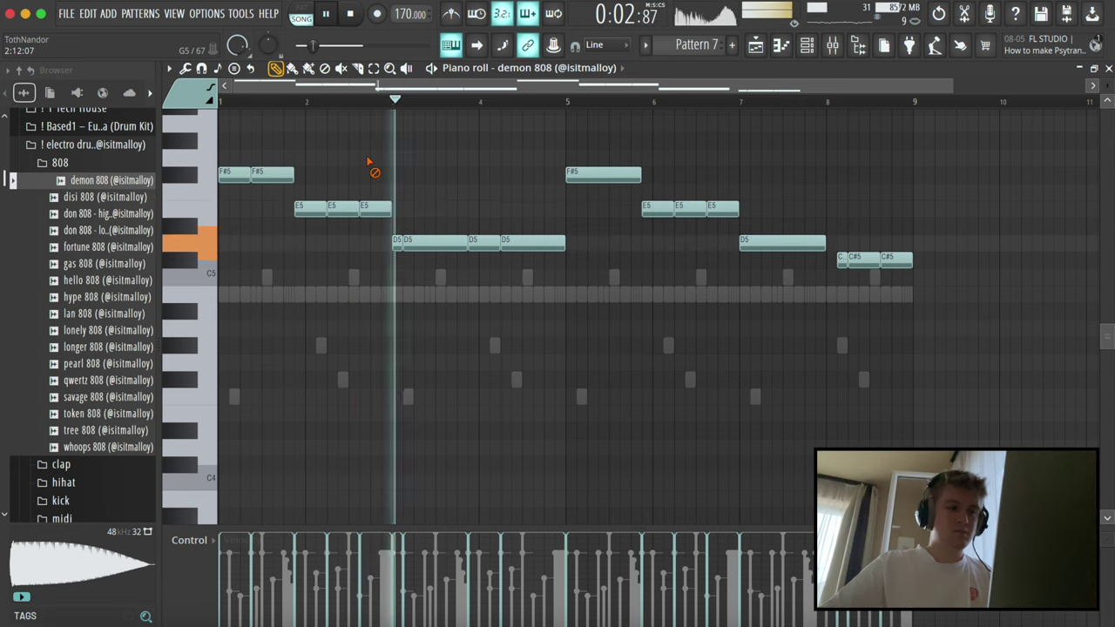
{"action": "key", "text": "Escape"}
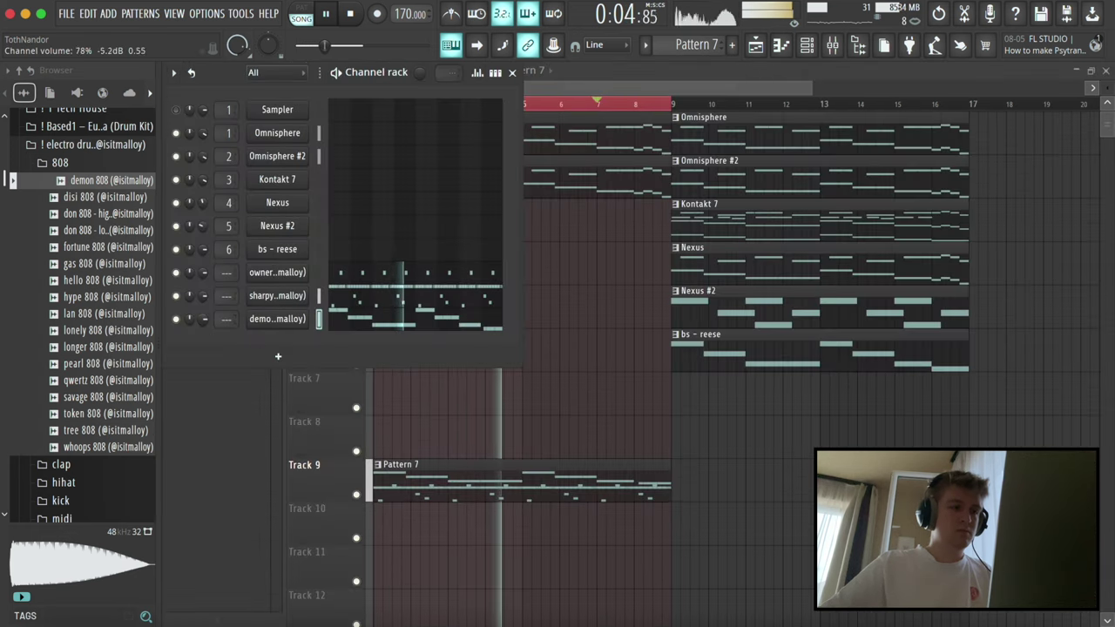
- Load slick kick from the kick folder as a new channel and copy the demon 808 notes into its piano roll
{"action": "left_click", "coordinate": [60, 162]}
{"action": "left_click", "coordinate": [66, 217]}
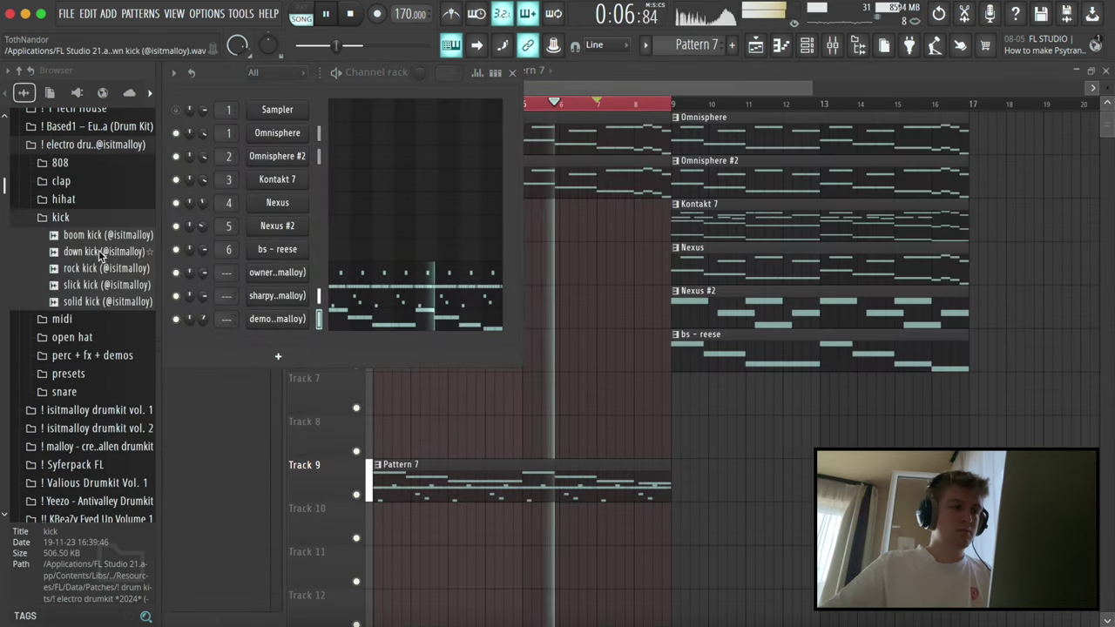
{"action": "left_click_drag", "start_coordinate": [100, 285], "coordinate": [264, 315]}
{"action": "left_click", "coordinate": [377, 343]}
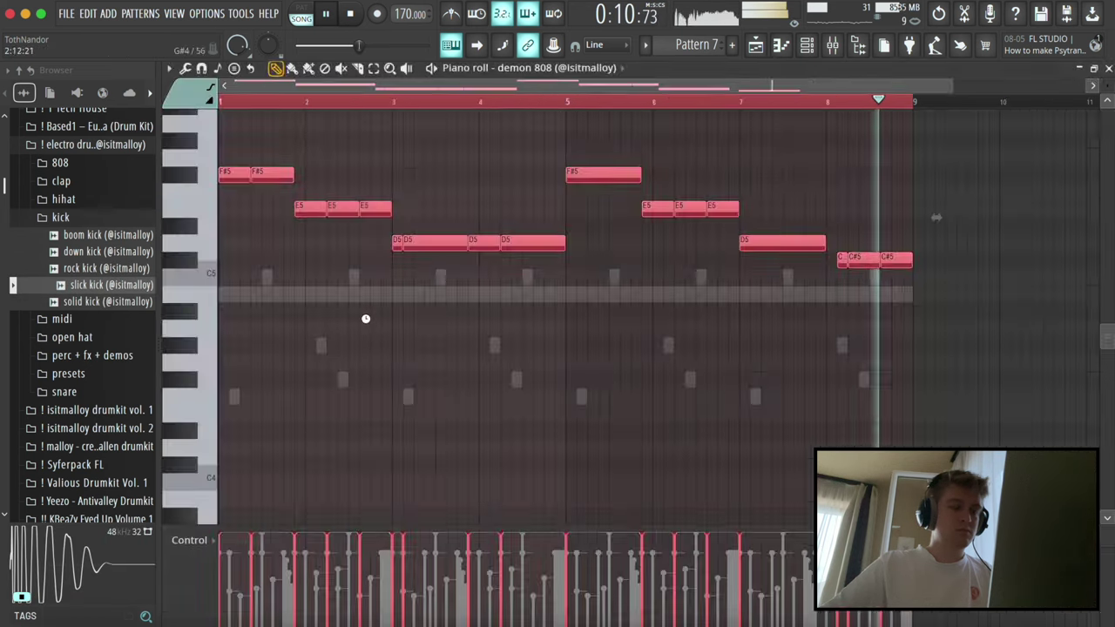
{"action": "key", "text": "space"}
{"action": "key", "text": "Escape"}
{"action": "left_click", "coordinate": [366, 319]}
{"action": "key", "text": "ctrl+v"}
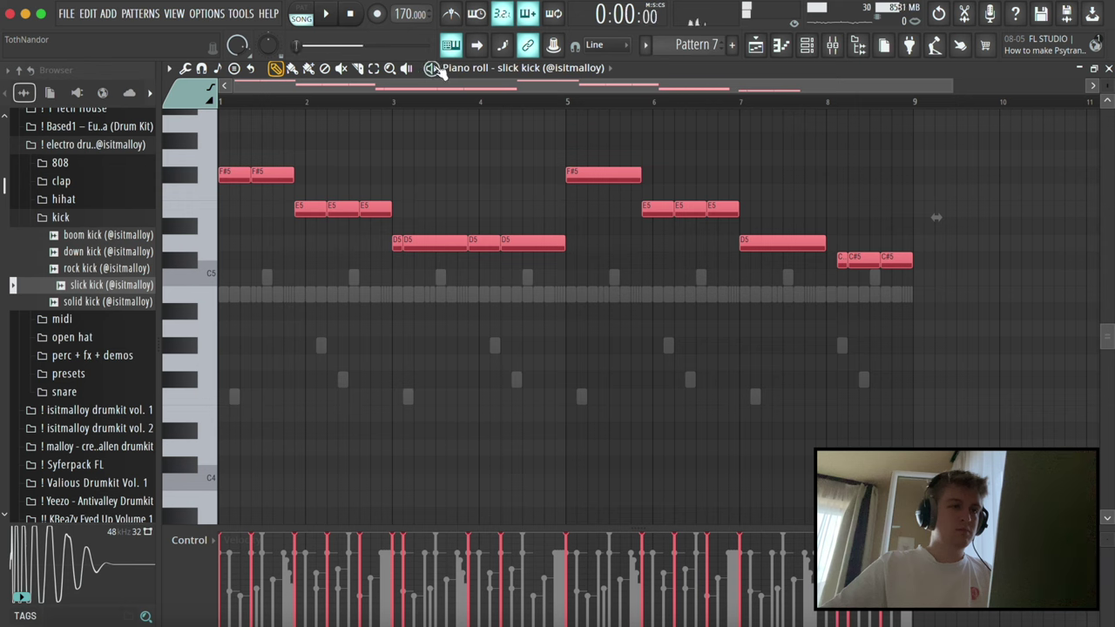
- Shorten all the pasted slick kick notes and move them to C5, then close the piano roll
{"action": "key", "text": "shift+d"}
{"action": "key", "text": "shift+p"}
{"action": "key", "text": "space"}
{"action": "key", "text": "Escape"}
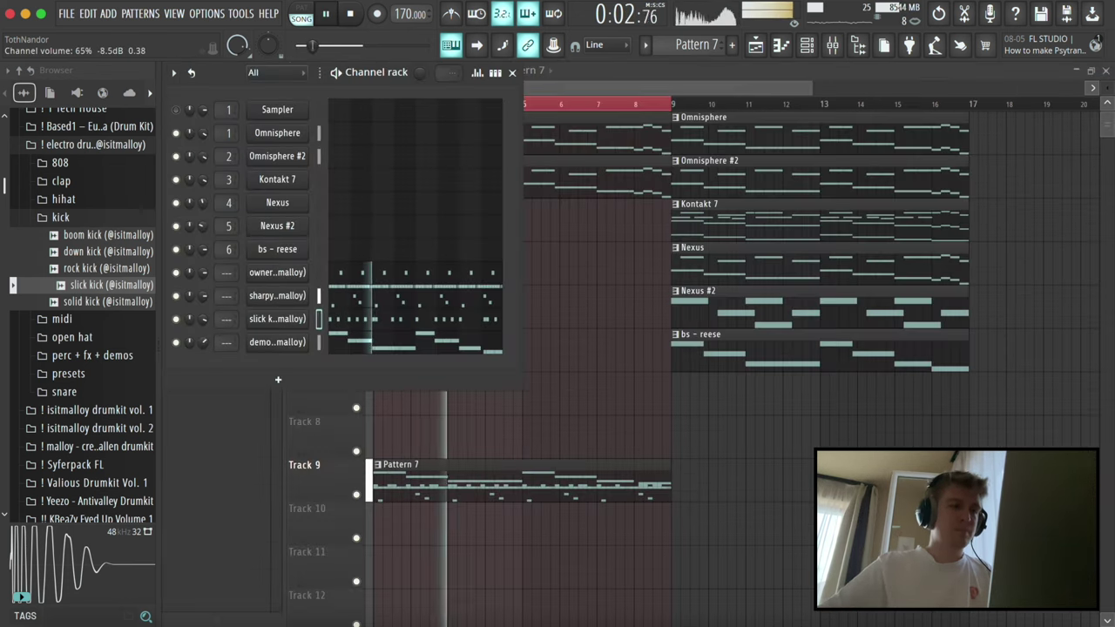
- Audition the samples in the electro drum kit's snare folder, including the rich, full and boring snares
{"action": "left_click", "coordinate": [61, 217]}
{"action": "left_click", "coordinate": [64, 308]}
{"action": "left_click", "coordinate": [96, 359]}
{"action": "left_click", "coordinate": [95, 378]}
{"action": "left_click", "coordinate": [99, 393]}
{"action": "left_click", "coordinate": [101, 410]}
{"action": "left_click", "coordinate": [94, 393]}
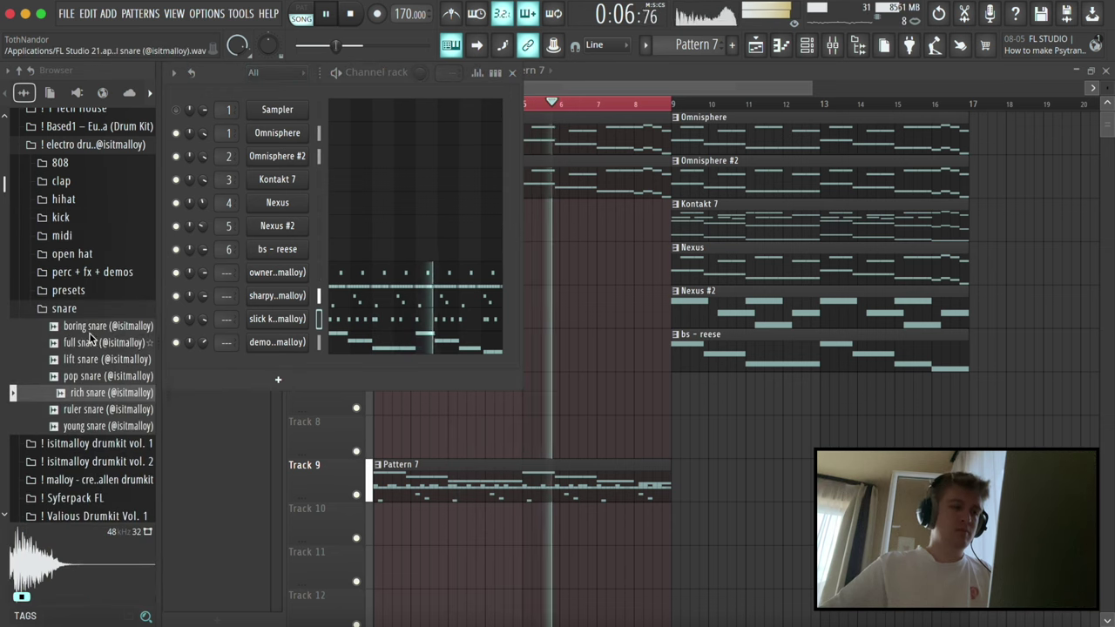
{"action": "left_click", "coordinate": [88, 343]}
{"action": "left_click", "coordinate": [84, 327]}
{"action": "left_click", "coordinate": [78, 344]}
- Load rich snare from the snare folder into the channel rack
{"action": "left_click_drag", "start_coordinate": [78, 348], "coordinate": [272, 375]}
{"action": "left_click", "coordinate": [356, 372]}
{"action": "key", "text": "Escape"}
{"action": "left_click_drag", "start_coordinate": [80, 392], "coordinate": [294, 369]}
- Place a C5 rich snare hit at step 3 of bar 1 and adjust its velocity while playing the pattern
{"action": "left_click", "coordinate": [251, 292]}
{"action": "left_click_drag", "start_coordinate": [251, 291], "coordinate": [245, 269]}
{"action": "key", "text": "space"}
{"action": "key", "text": "ctrl+a"}
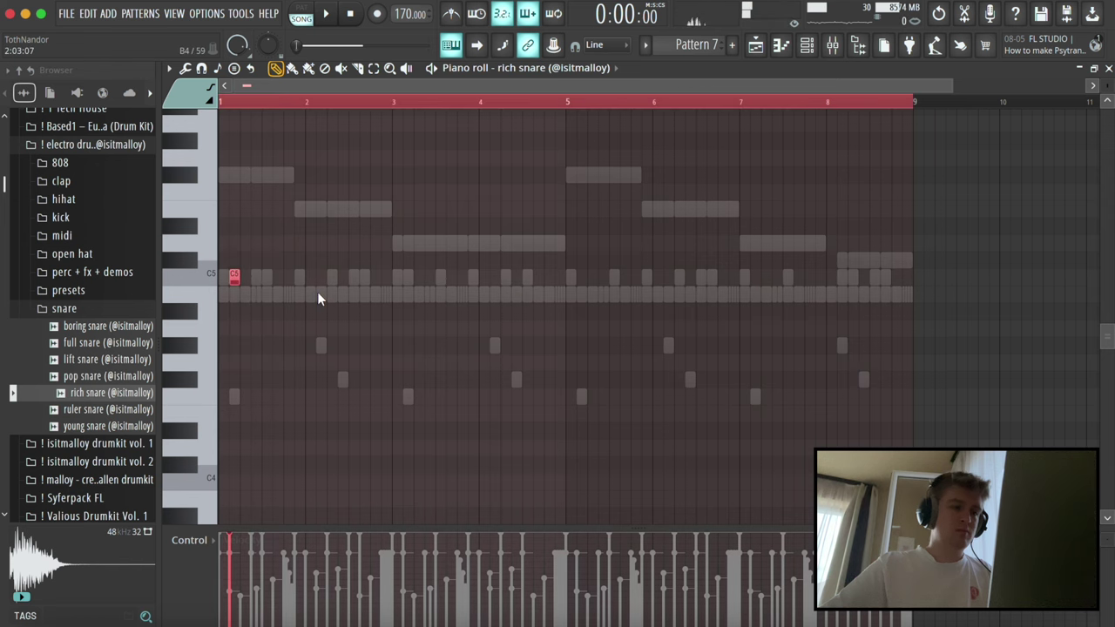
{"action": "key", "text": "space"}
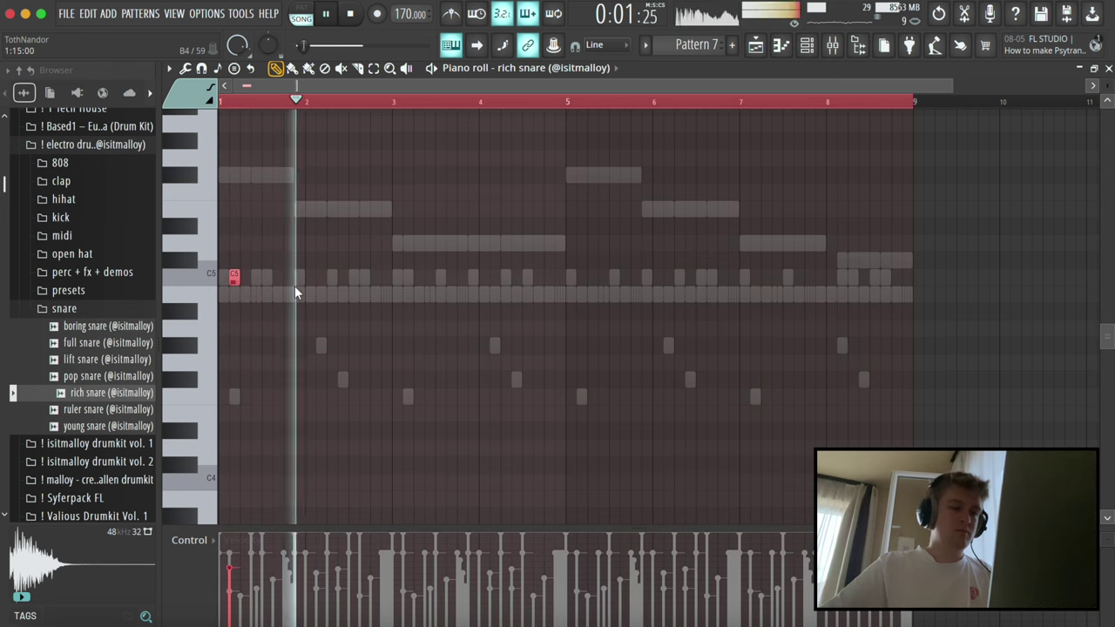
{"action": "key", "text": "space"}
{"action": "key", "text": "space"}
{"action": "scroll", "coordinate": [294, 285], "scroll_direction": "up", "scroll_amount": 1}
{"action": "key", "text": "space"}
{"action": "key", "text": "space"}
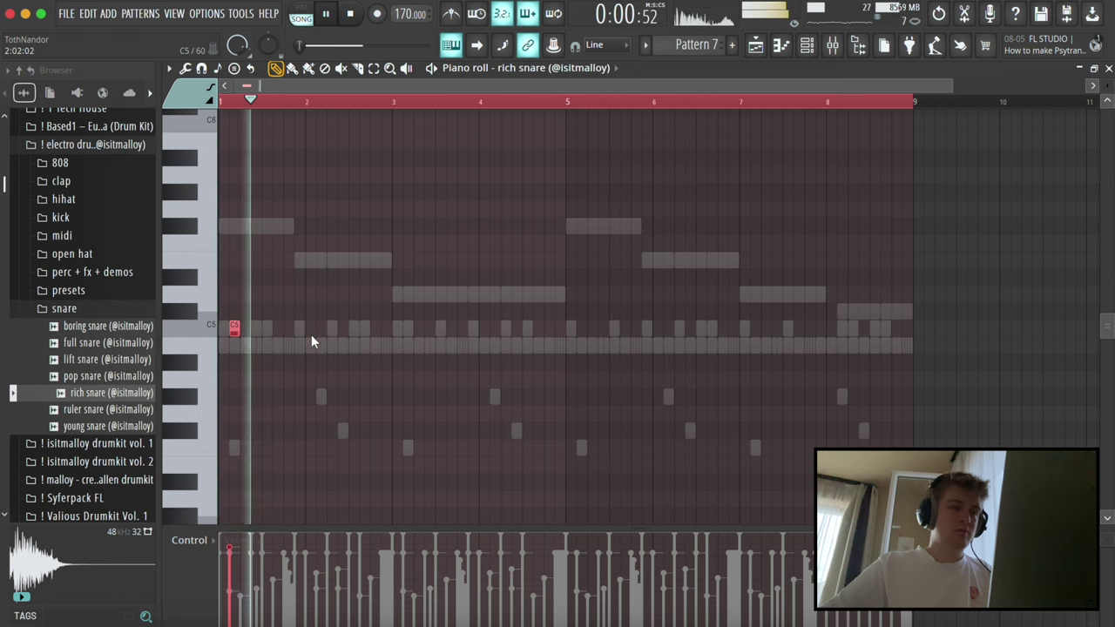
- Place further C5 rich snare hits at step 3 of bars 2 and 4 and at step 15 of bars 3 and 4
{"action": "key", "text": "ctrl+d"}
{"action": "left_click", "coordinate": [318, 328]}
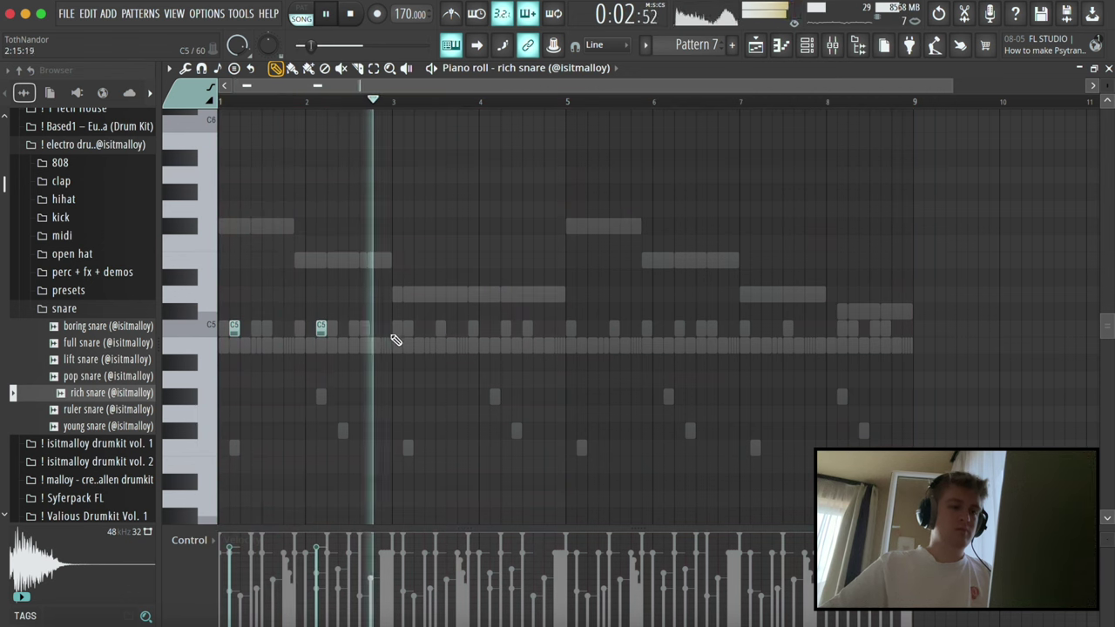
{"action": "left_click", "coordinate": [473, 327]}
{"action": "left_click", "coordinate": [495, 326]}
{"action": "left_click", "coordinate": [560, 326]}
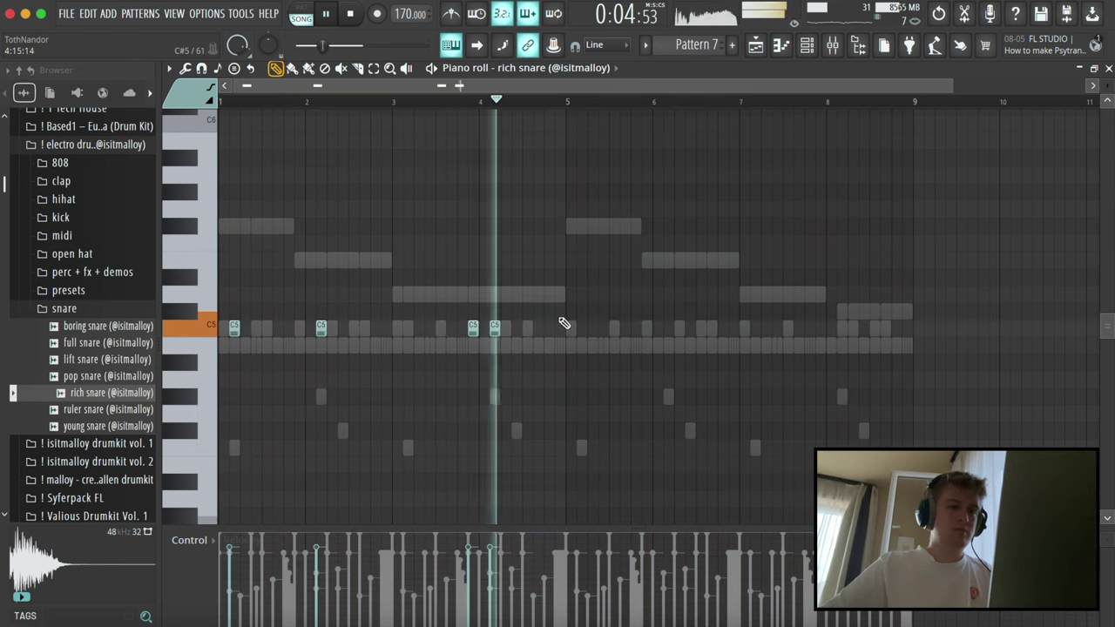
- Duplicate the four bars of snare hits into bars 5–8, add a hit at step 3 of bar 7, and restart playback
{"action": "key", "text": "ctrl+a"}
{"action": "key", "text": "ctrl+b"}
{"action": "key", "text": "ctrl+d"}
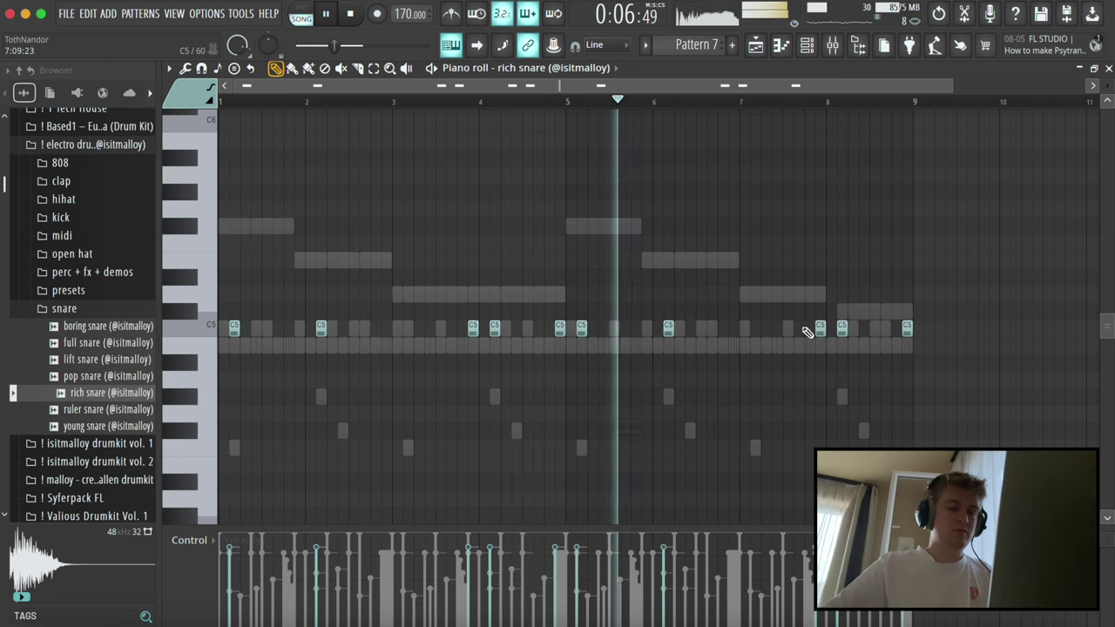
{"action": "left_click", "coordinate": [754, 327]}
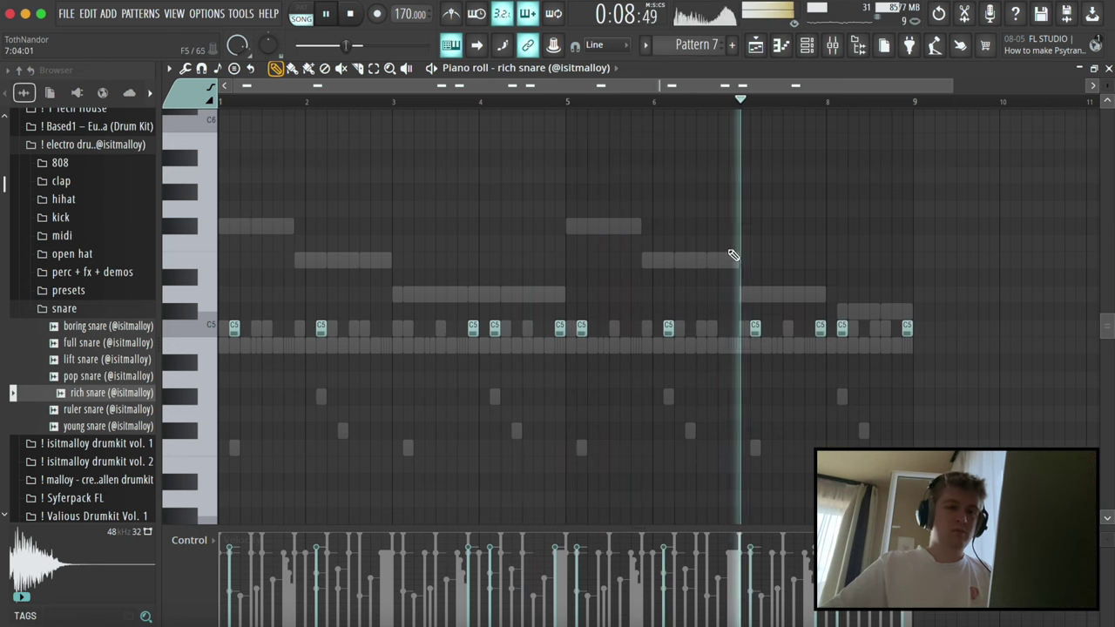
{"action": "key", "text": "space"}
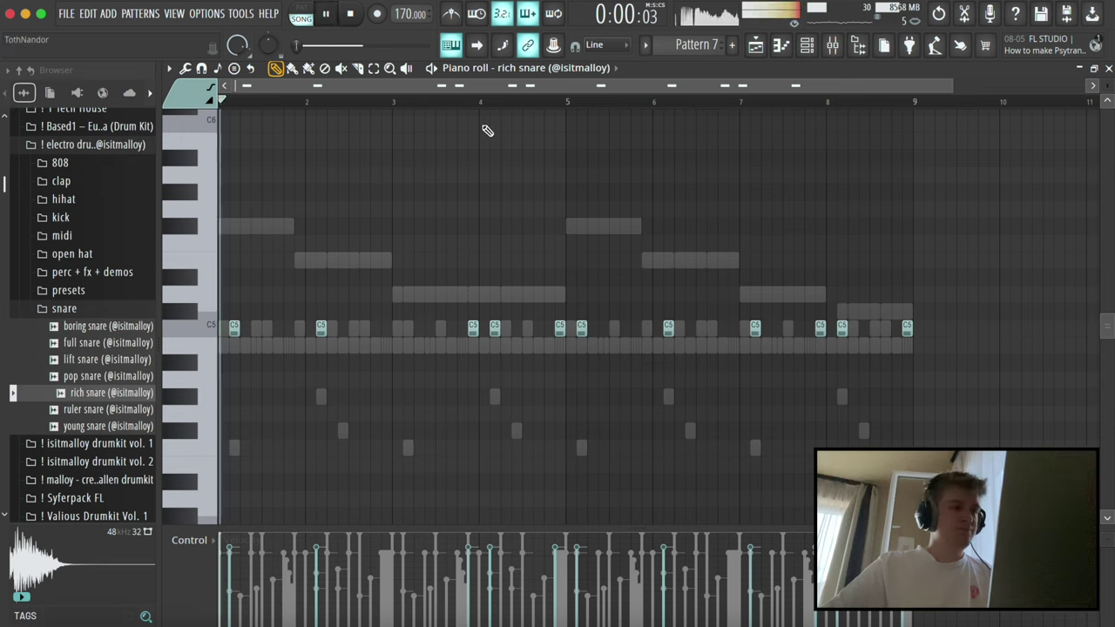
- Close the piano roll and audition the maffia, shortage, fr and classic samples in the electro drum kit's open hat folder
{"action": "key", "text": "Escape"}
{"action": "left_click", "coordinate": [92, 310]}
{"action": "left_click", "coordinate": [83, 259]}
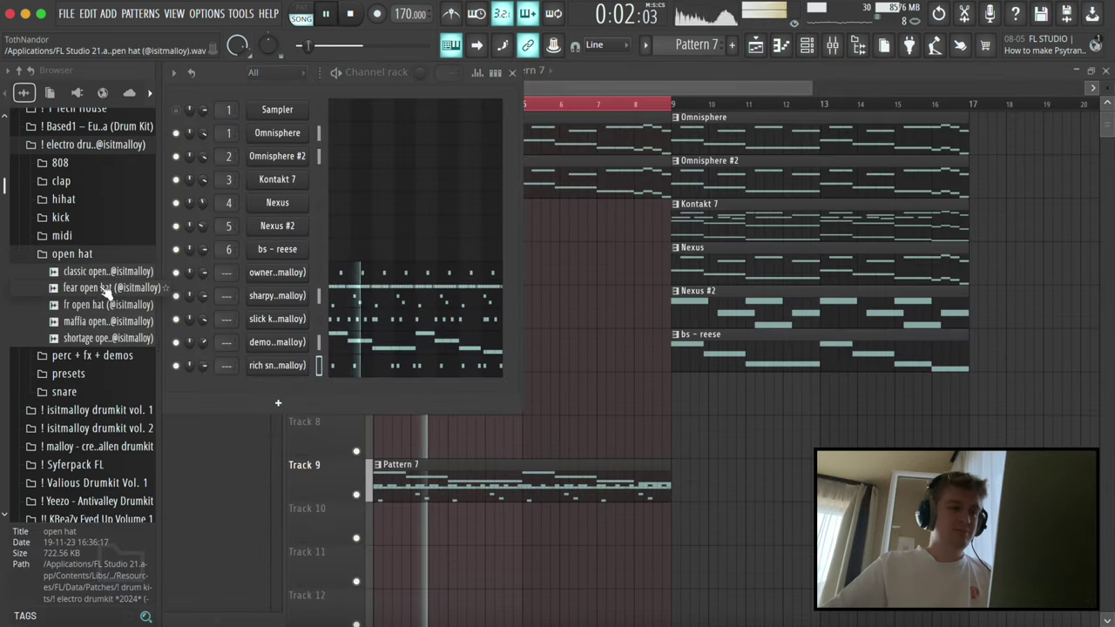
{"action": "left_click", "coordinate": [98, 322]}
{"action": "key", "text": "space"}
{"action": "left_click", "coordinate": [95, 340]}
{"action": "left_click", "coordinate": [99, 326]}
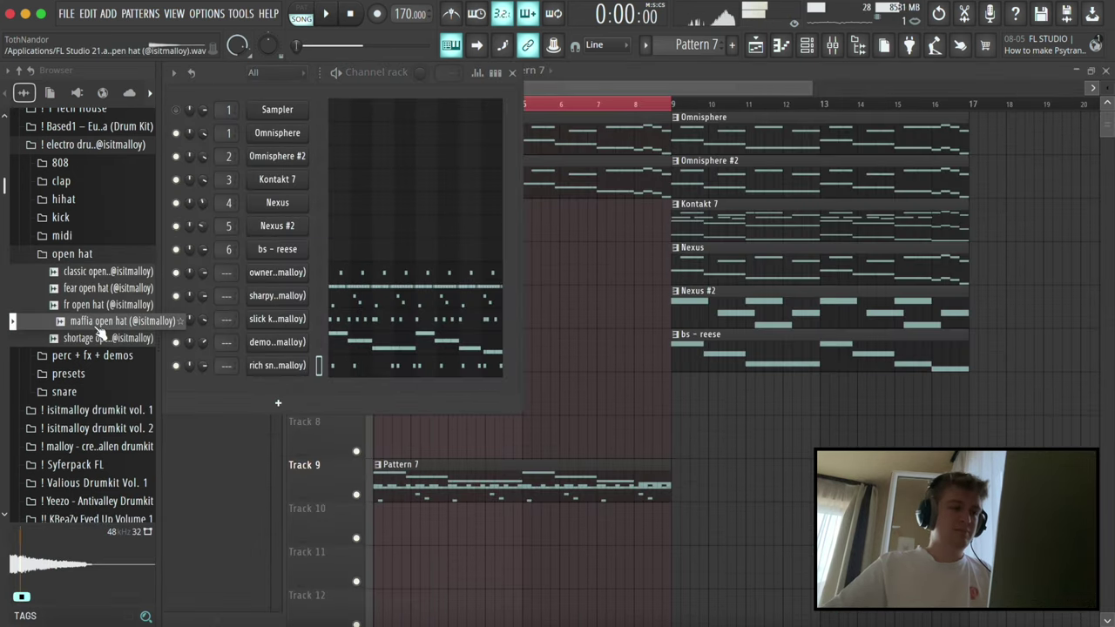
{"action": "left_click", "coordinate": [96, 307]}
{"action": "left_click", "coordinate": [91, 275]}
{"action": "left_click", "coordinate": [90, 277]}
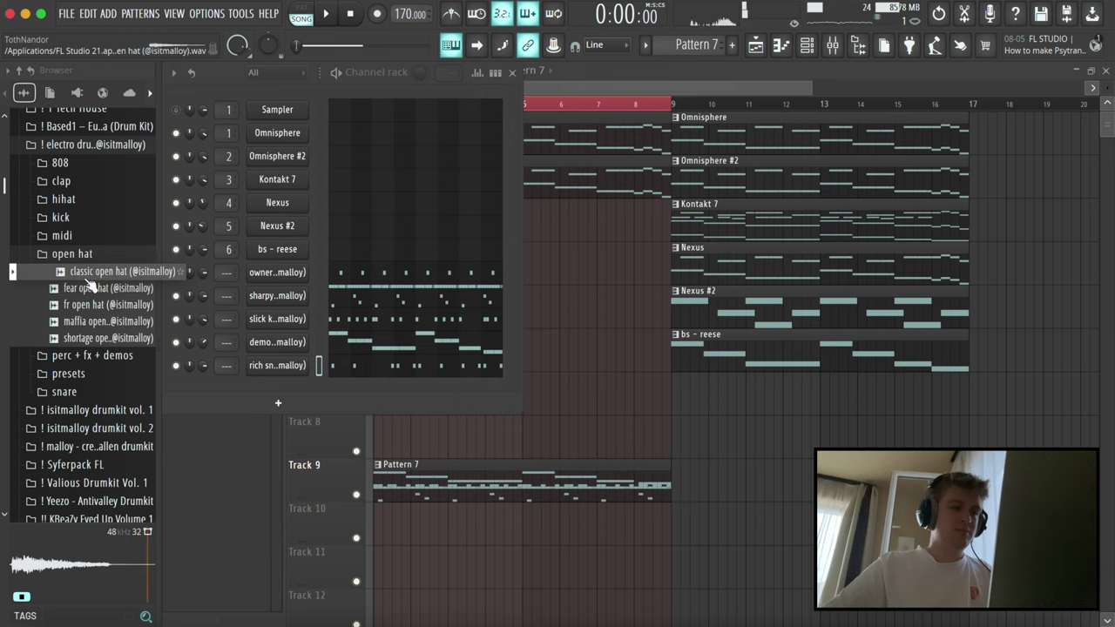
- Load classic open hat as a channel, place C5 hits including bar 1 step 1 and step 5 of bars 2–3, and duplicate them into bars 5–8
{"action": "left_click_drag", "start_coordinate": [85, 288], "coordinate": [299, 390]}
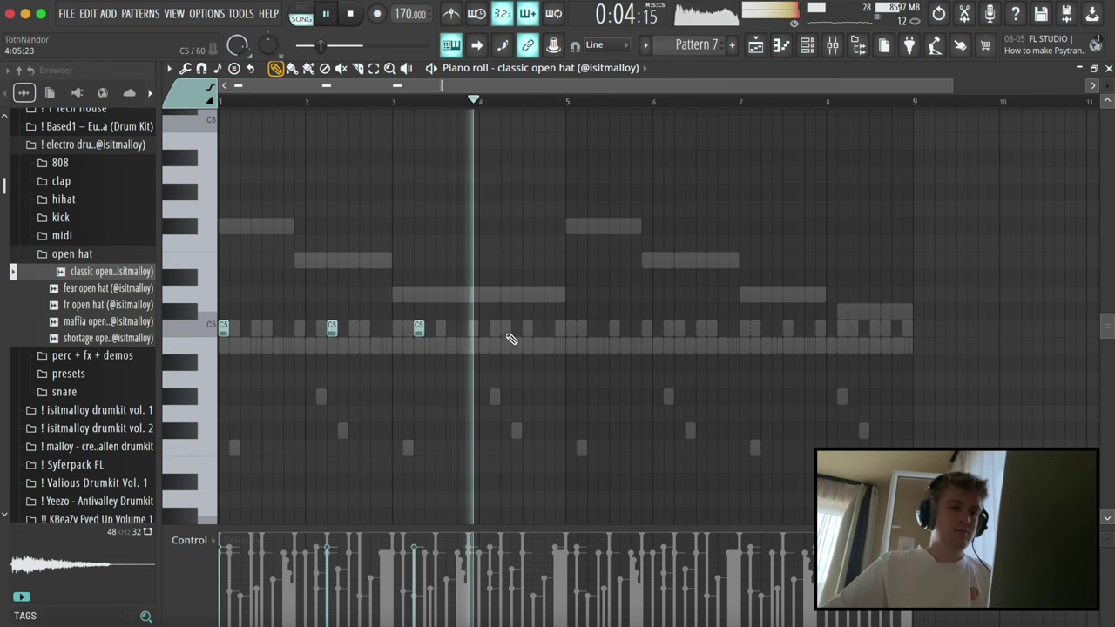
{"action": "left_click_drag", "start_coordinate": [569, 103], "coordinate": [219, 102]}
{"action": "key", "text": "ctrl+b"}
{"action": "key", "text": "ctrl+d"}
{"action": "key", "text": "F7"}
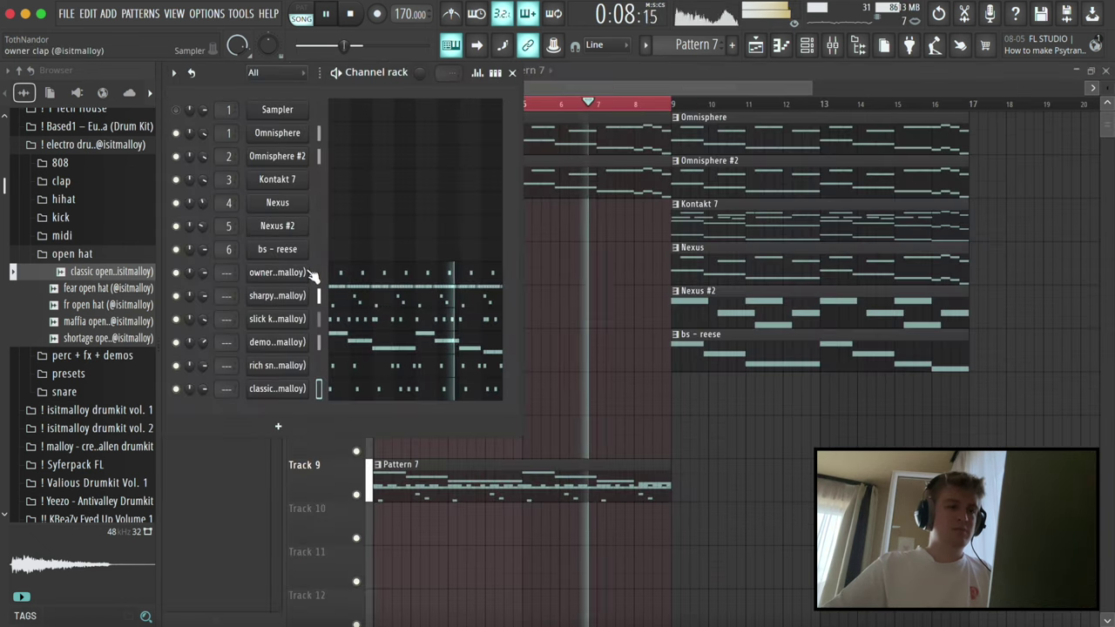
- Route the six drum channels, from owner clap to classic open hat, to mixer tracks 8–13
{"action": "key", "text": "F9"}
{"action": "left_click", "coordinate": [503, 225]}
{"action": "key", "text": "ctrl+l"}
{"action": "key", "text": "F9"}
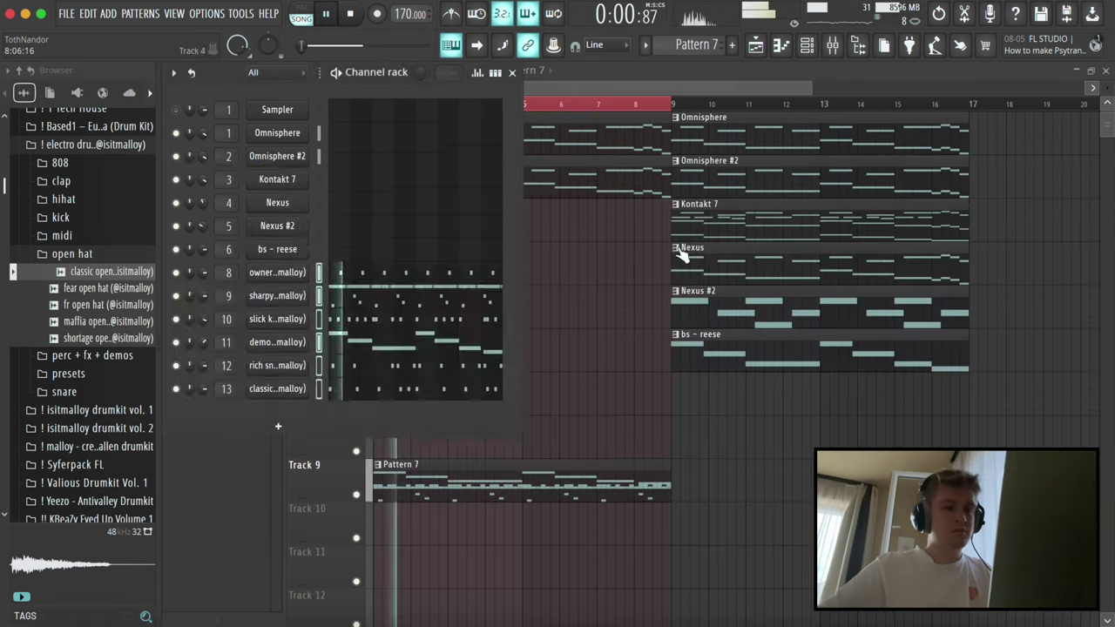
- Copy the Kontakt 7, Nexus and Nexus #2 clips from bar 9 to bar 1 on tracks 3–5
{"action": "key", "text": "F6"}
{"action": "left_click_drag", "start_coordinate": [709, 229], "coordinate": [422, 297]}
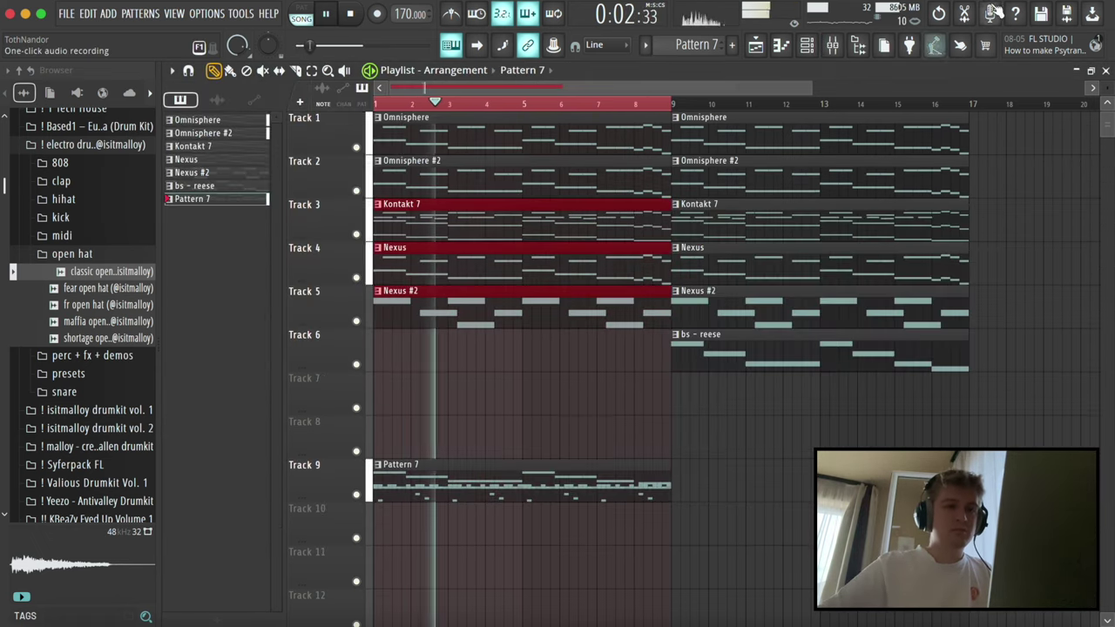
- Unmute the drum tracks one by one in the mixer, lowering the hi-hat, snare and open hat and raising the slick kick and demon 808
{"action": "left_click", "coordinate": [858, 47]}
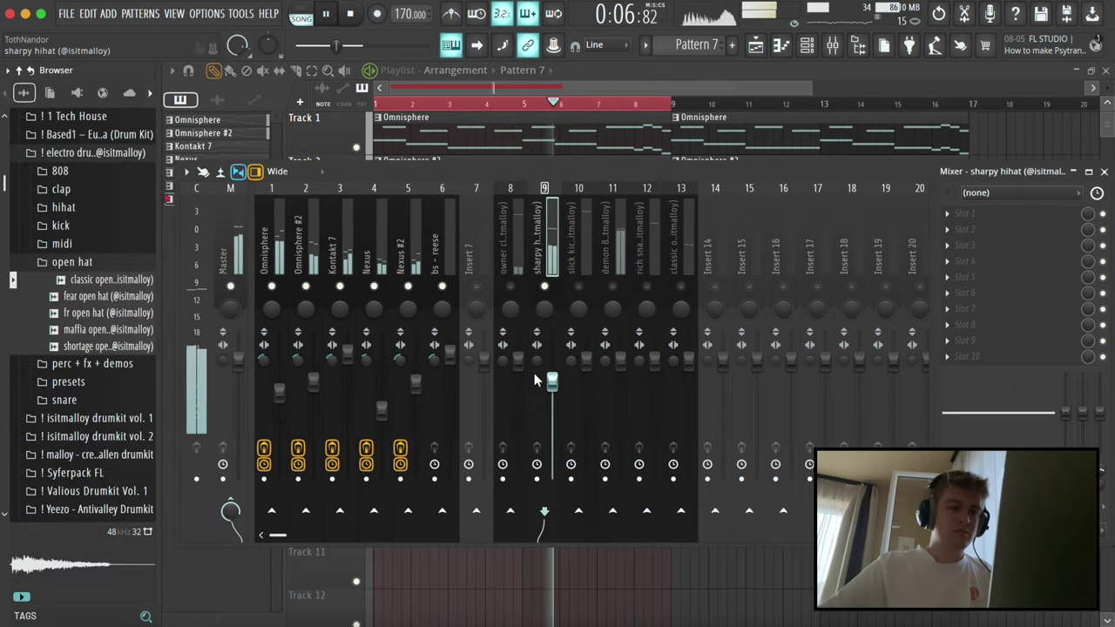
{"action": "left_click", "coordinate": [521, 252]}
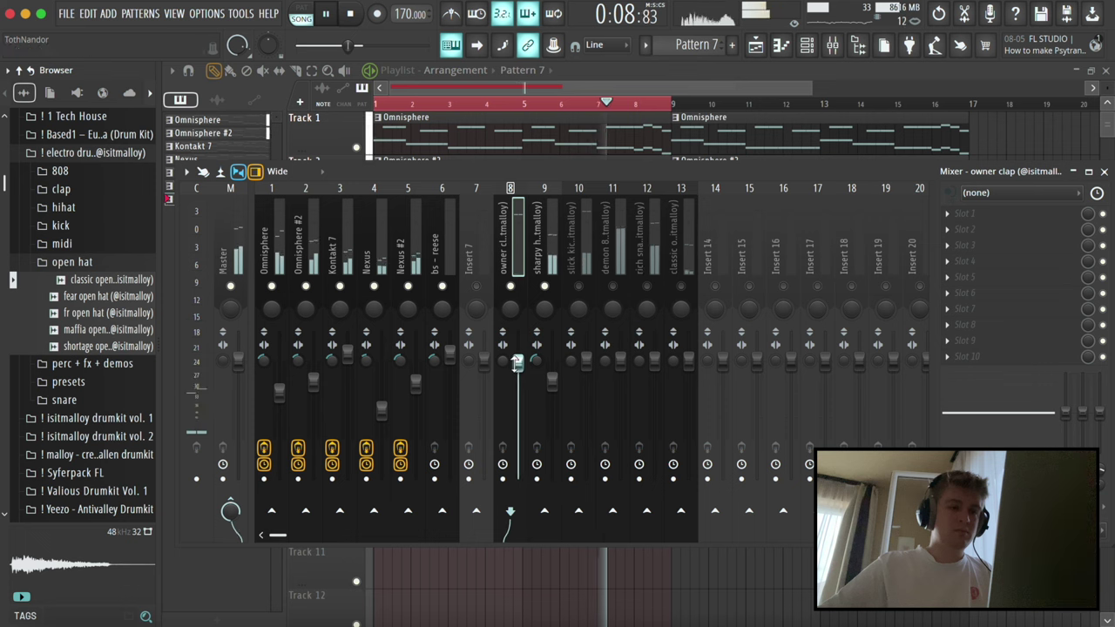
{"action": "left_click", "coordinate": [624, 241]}
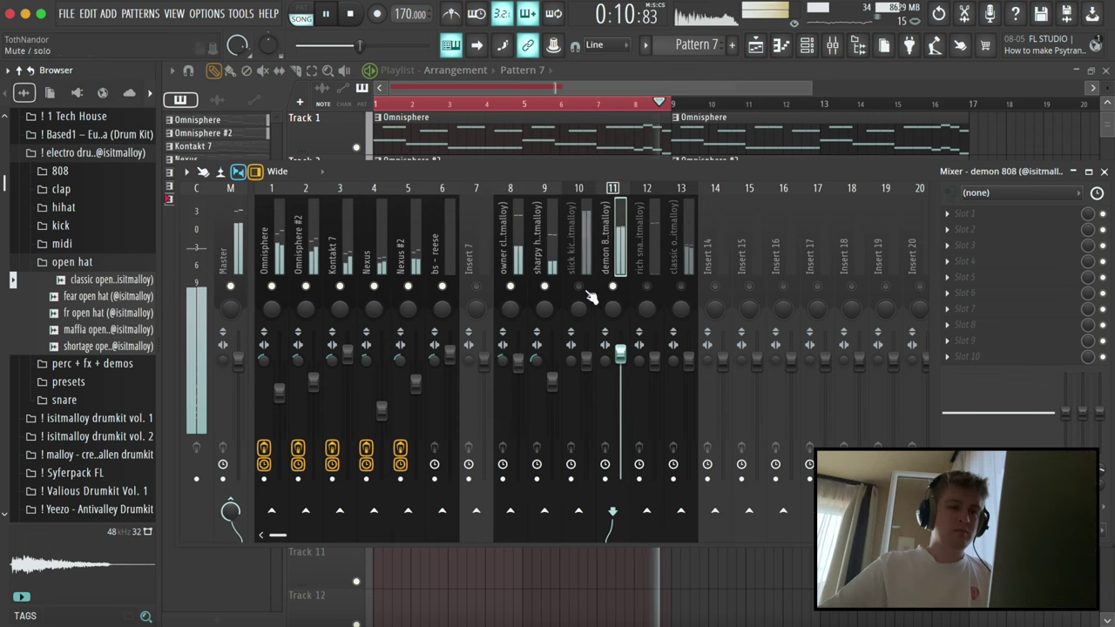
{"action": "left_click", "coordinate": [586, 373]}
{"action": "left_click_drag", "start_coordinate": [620, 352], "coordinate": [586, 337]}
{"action": "left_click", "coordinate": [653, 314]}
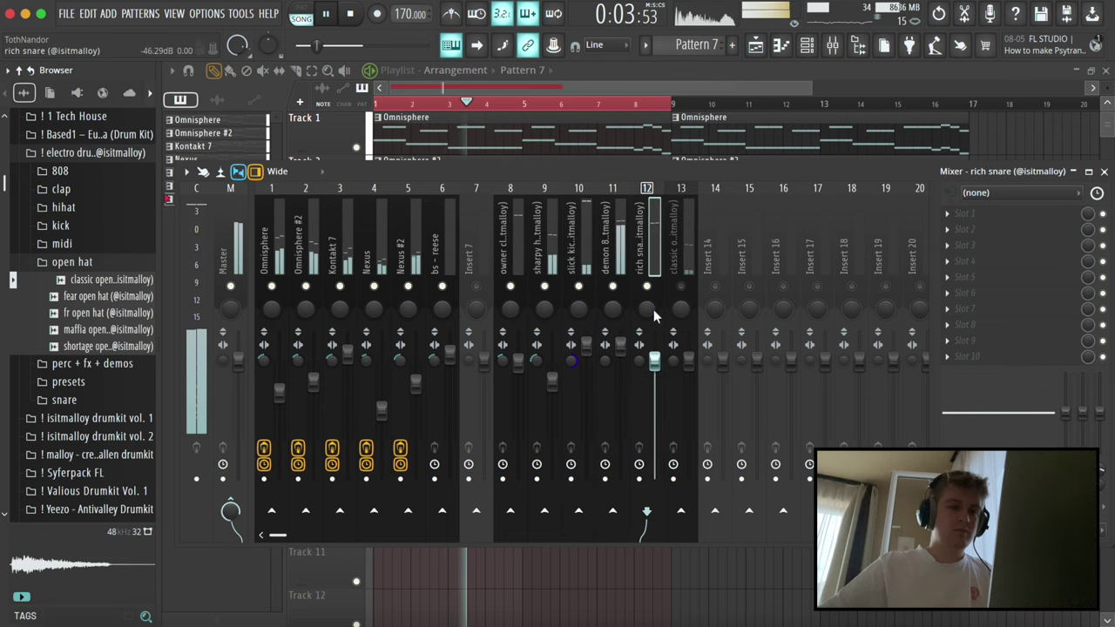
{"action": "left_click", "coordinate": [685, 275]}
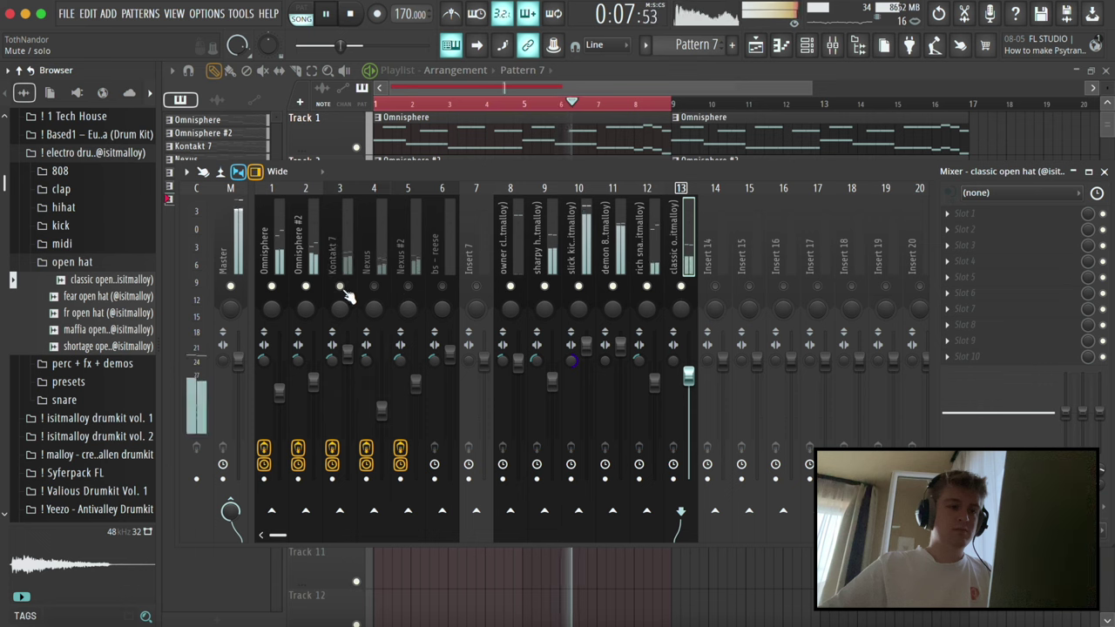
- Load the !master preset from the drum kit's presets folder onto the Master mixer track
{"action": "left_click", "coordinate": [83, 264]}
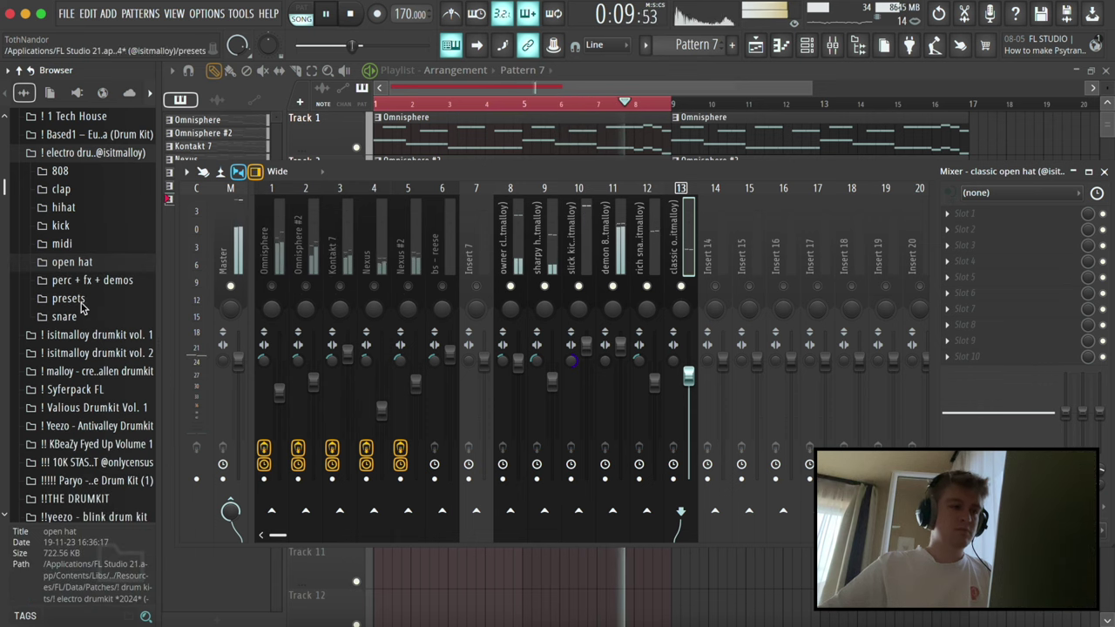
{"action": "left_click", "coordinate": [82, 301]}
{"action": "left_click_drag", "start_coordinate": [238, 259], "coordinate": [237, 259]}
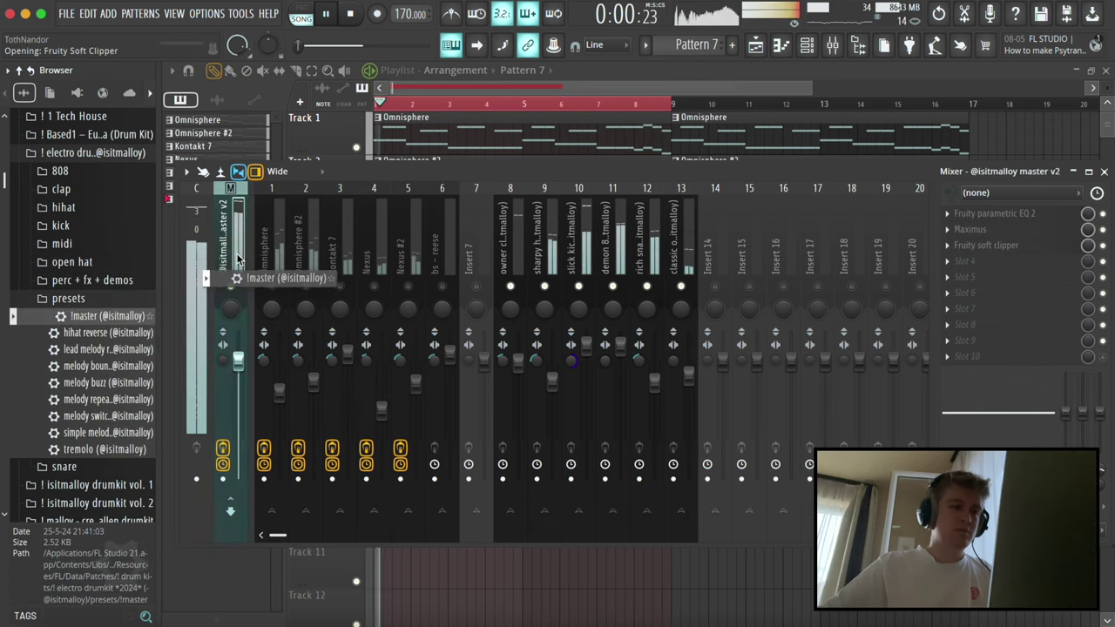
- Lower the demon 808, hi-hat, snare and open hat levels, raise the slick kick slightly, and unmute and raise Omnisphere
{"action": "left_click", "coordinate": [587, 266]}
{"action": "left_click_drag", "start_coordinate": [620, 346], "coordinate": [620, 337]}
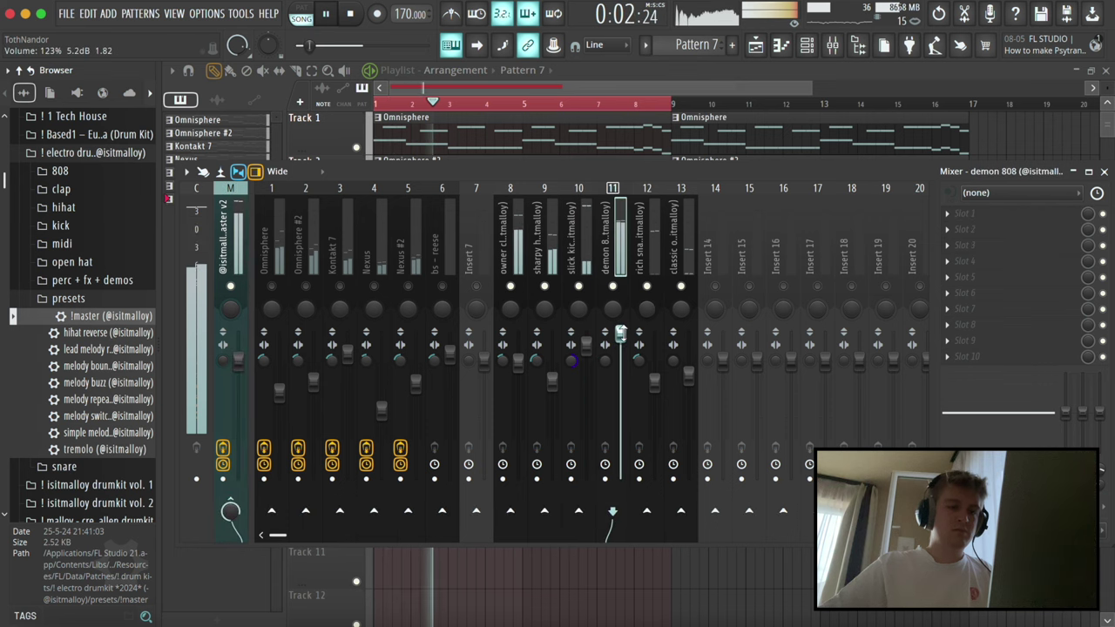
{"action": "left_click_drag", "start_coordinate": [552, 379], "coordinate": [526, 370]}
{"action": "left_click_drag", "start_coordinate": [615, 345], "coordinate": [587, 337]}
{"action": "left_click_drag", "start_coordinate": [656, 379], "coordinate": [688, 392]}
{"action": "left_click_drag", "start_coordinate": [655, 387], "coordinate": [655, 391]}
{"action": "left_click_drag", "start_coordinate": [620, 356], "coordinate": [620, 361]}
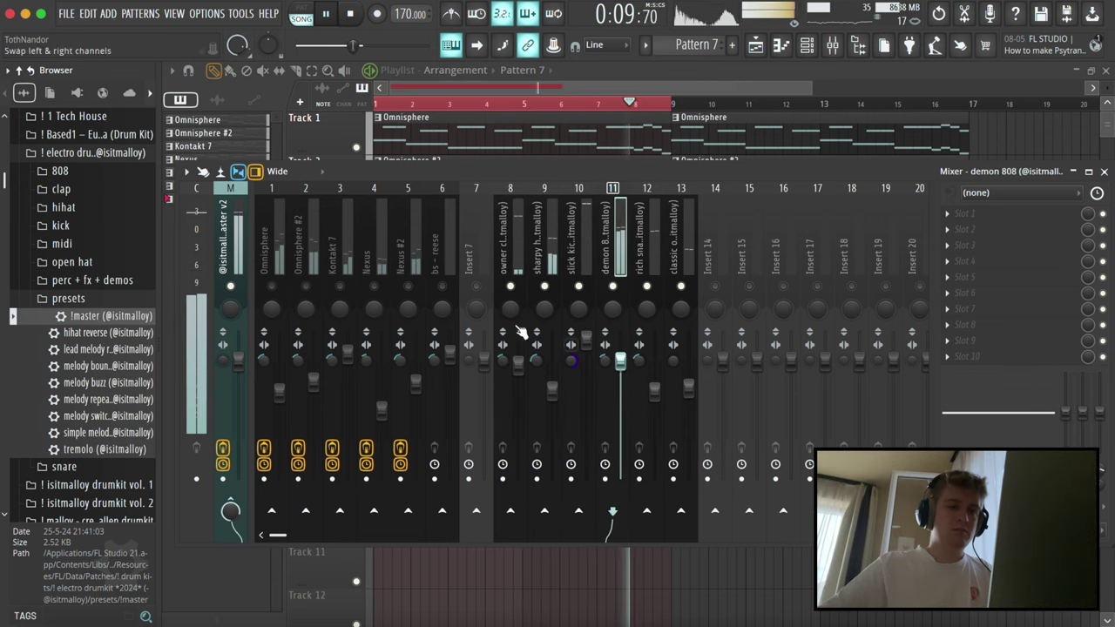
{"action": "left_click", "coordinate": [261, 272]}
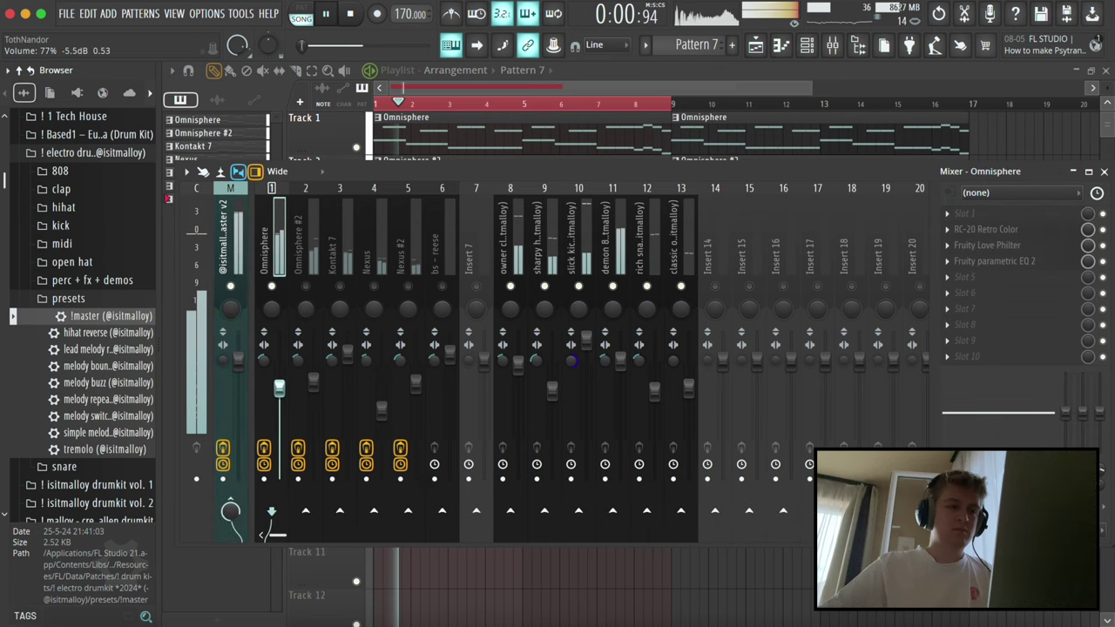
- Add Fruity parametric EQ 2 to the demon 808 track, roll off its high end with band 7, and boost band 2 near 130 Hz
{"action": "left_click", "coordinate": [624, 228]}
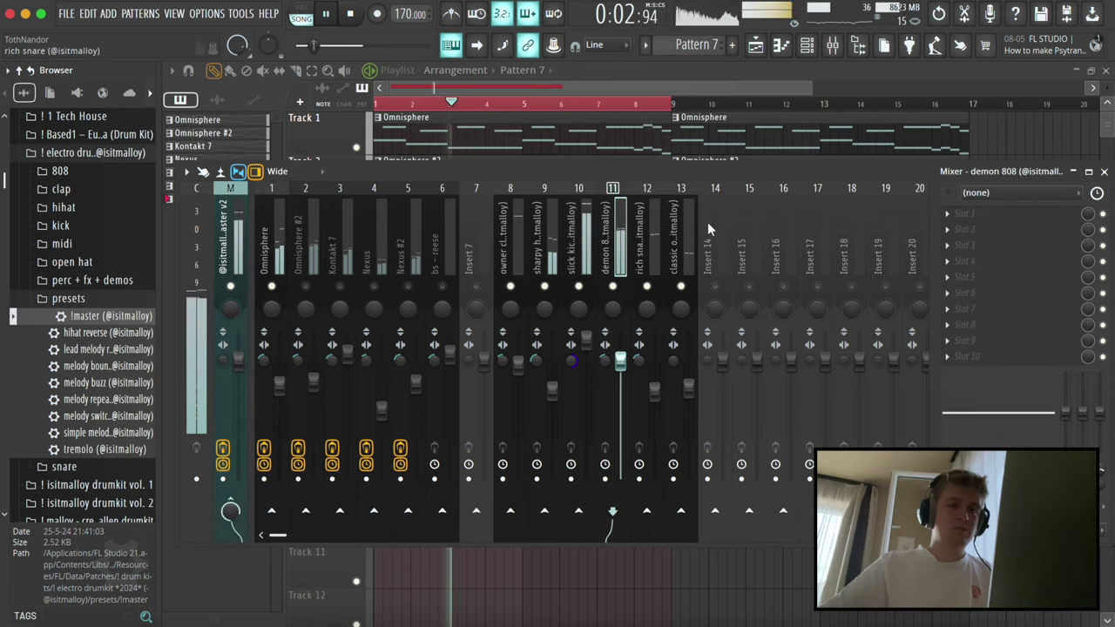
{"action": "left_click", "coordinate": [986, 212]}
{"action": "left_click", "coordinate": [751, 55]}
{"action": "left_click_drag", "start_coordinate": [494, 237], "coordinate": [441, 329]}
{"action": "left_click_drag", "start_coordinate": [455, 238], "coordinate": [427, 242]}
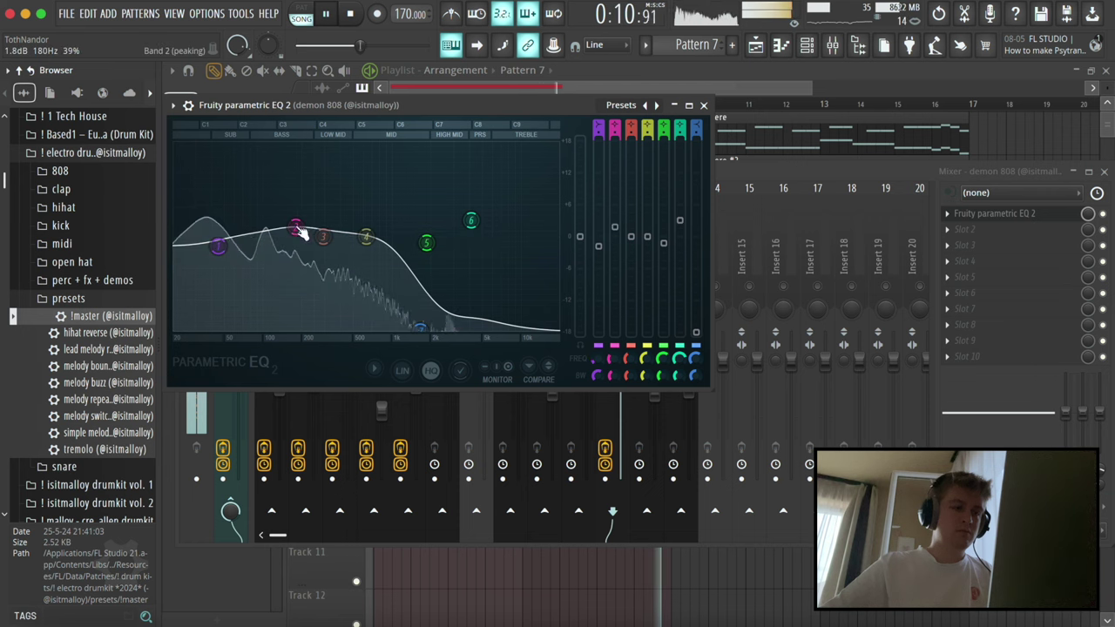
{"action": "left_click_drag", "start_coordinate": [217, 246], "coordinate": [213, 246]}
{"action": "left_click_drag", "start_coordinate": [281, 220], "coordinate": [277, 224]}
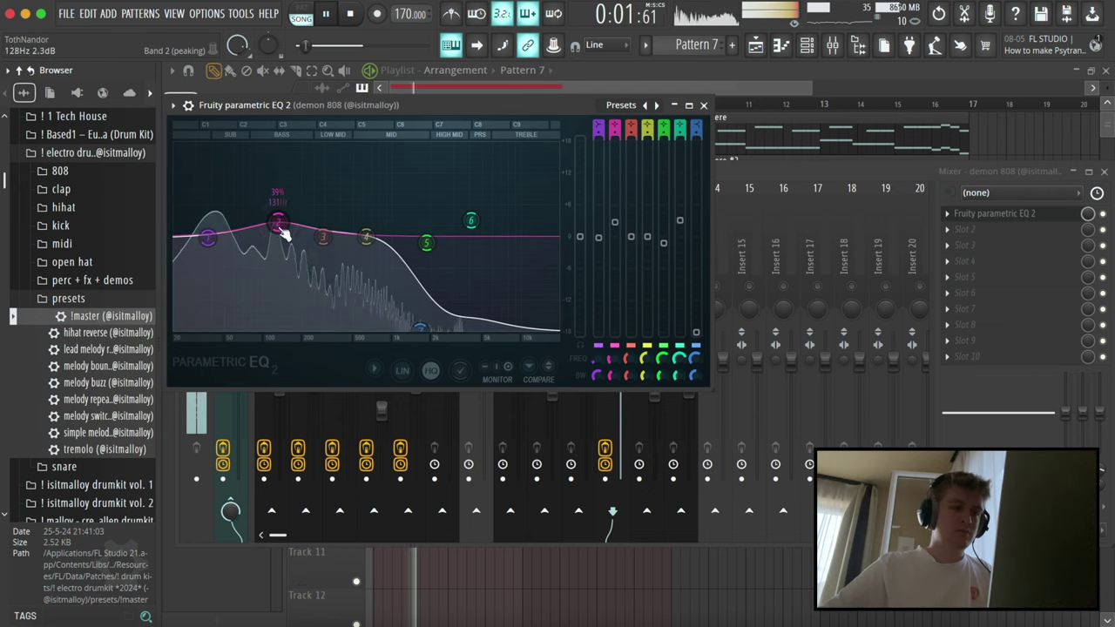
{"action": "left_click_drag", "start_coordinate": [367, 238], "coordinate": [379, 236]}
{"action": "key", "text": "Escape"}
- Check the high-pass band in the Omnisphere track's Fruity parametric EQ 2
{"action": "left_click", "coordinate": [271, 284]}
{"action": "left_click", "coordinate": [996, 261]}
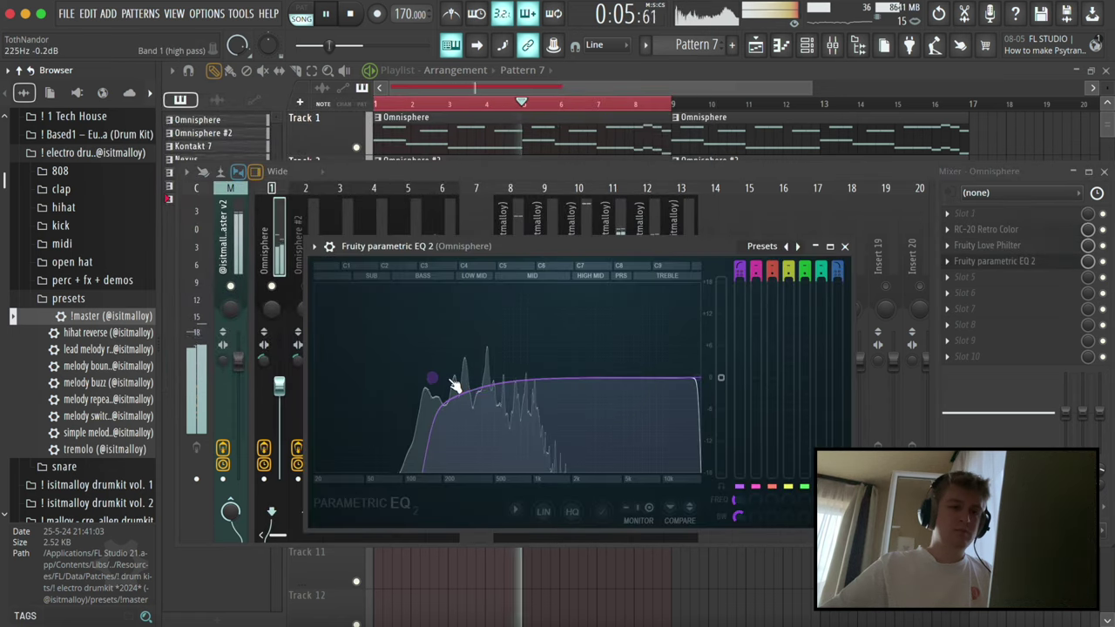
{"action": "key", "text": "Escape"}
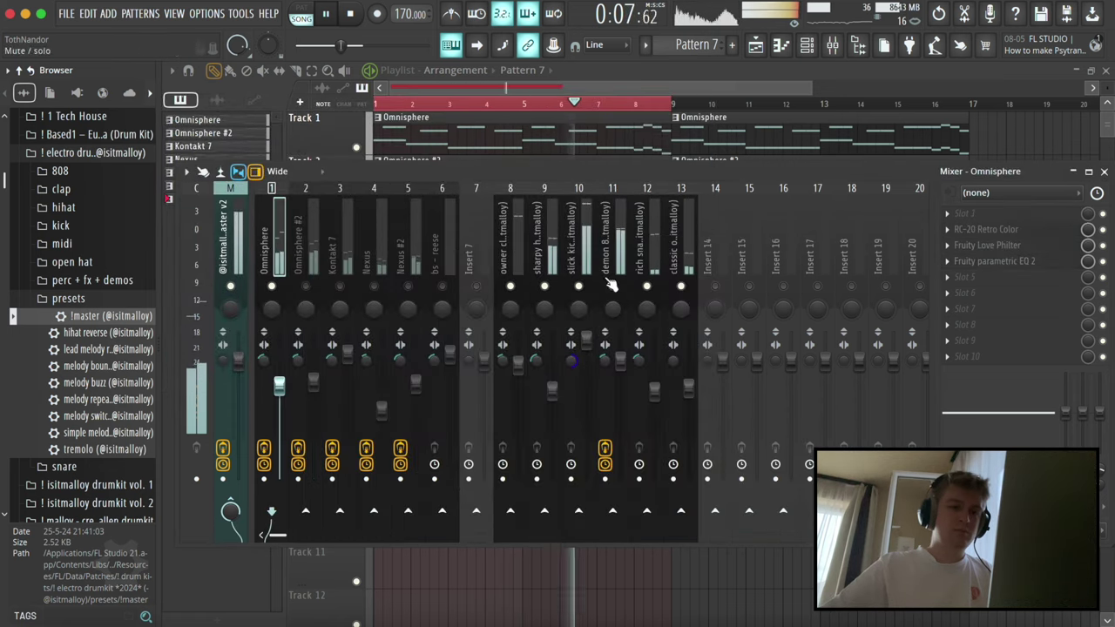
- Raise the demon 808 EQ's low-pass cutoff, move band 6 to about 5226 Hz, and set the track's volume to about 85%
{"action": "left_click", "coordinate": [636, 270]}
{"action": "left_click", "coordinate": [621, 269]}
{"action": "left_click", "coordinate": [980, 213]}
{"action": "left_click_drag", "start_coordinate": [422, 329], "coordinate": [458, 329]}
{"action": "left_click_drag", "start_coordinate": [426, 243], "coordinate": [484, 221]}
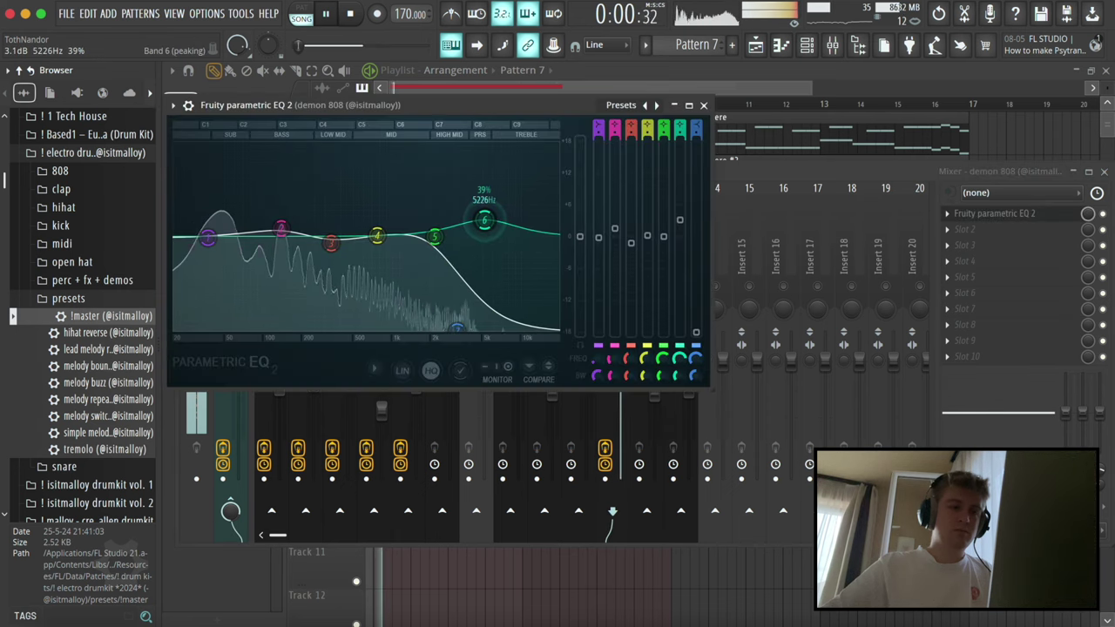
{"action": "key", "text": "Escape"}
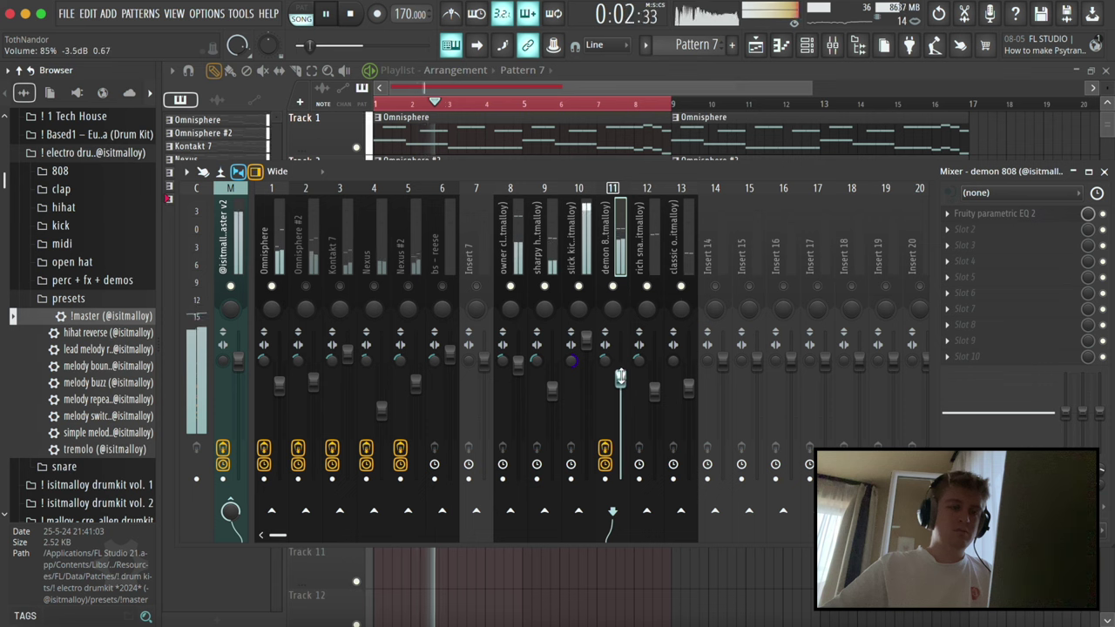
- Unmute Omnisphere #2, Kontakt 7, Nexus and Nexus #2 one by one in the mixer and adjust their levels against the drums
{"action": "left_click", "coordinate": [275, 280]}
{"action": "left_click", "coordinate": [316, 228]}
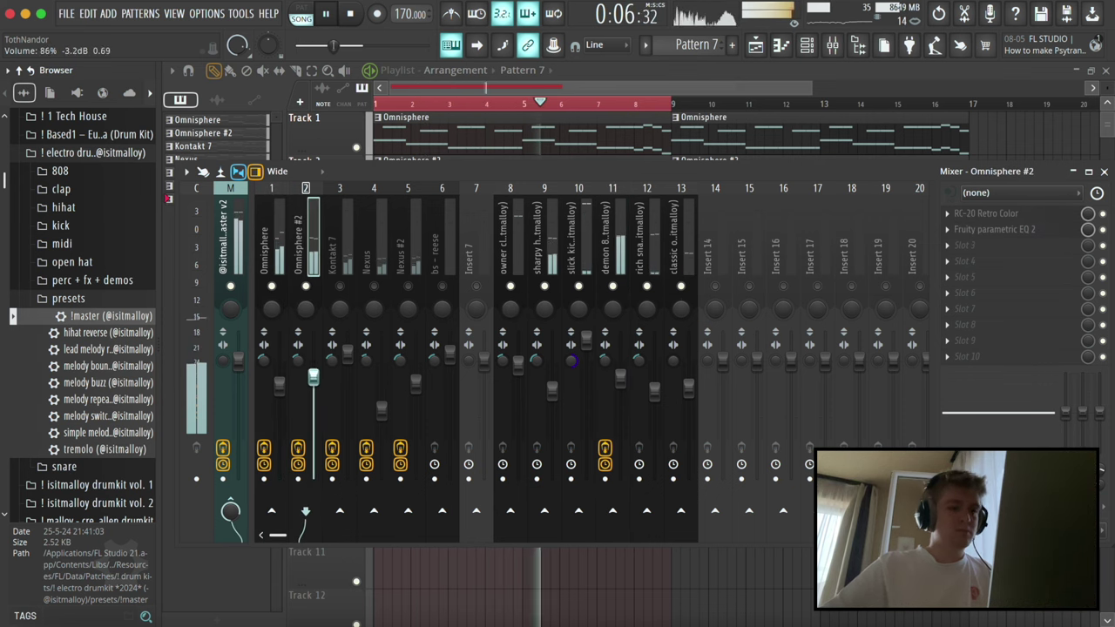
{"action": "left_click", "coordinate": [347, 279]}
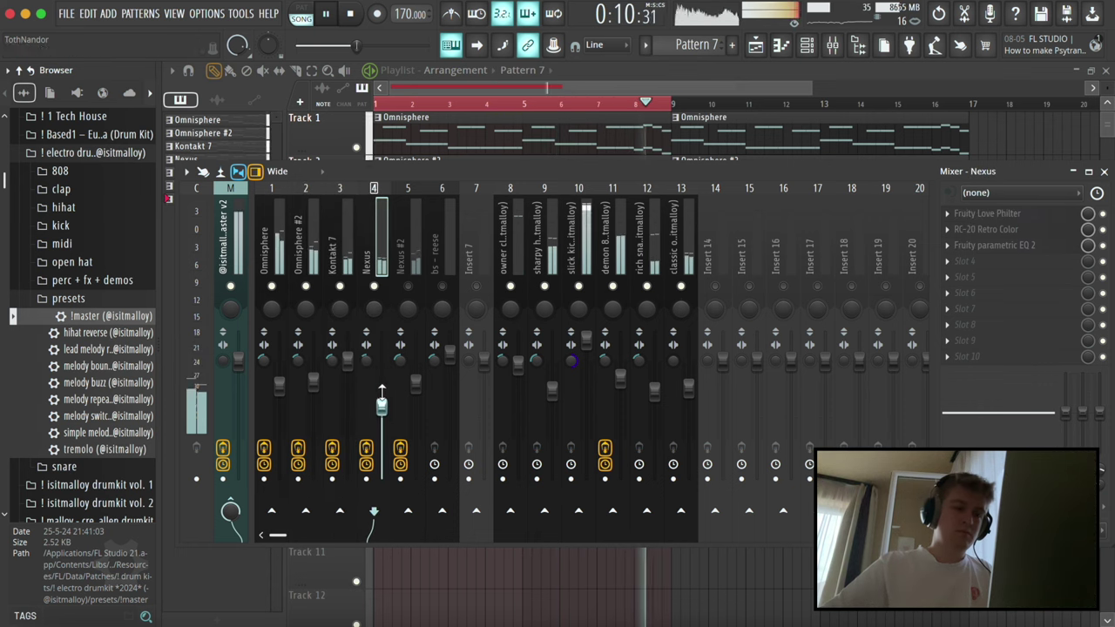
{"action": "left_click", "coordinate": [416, 257]}
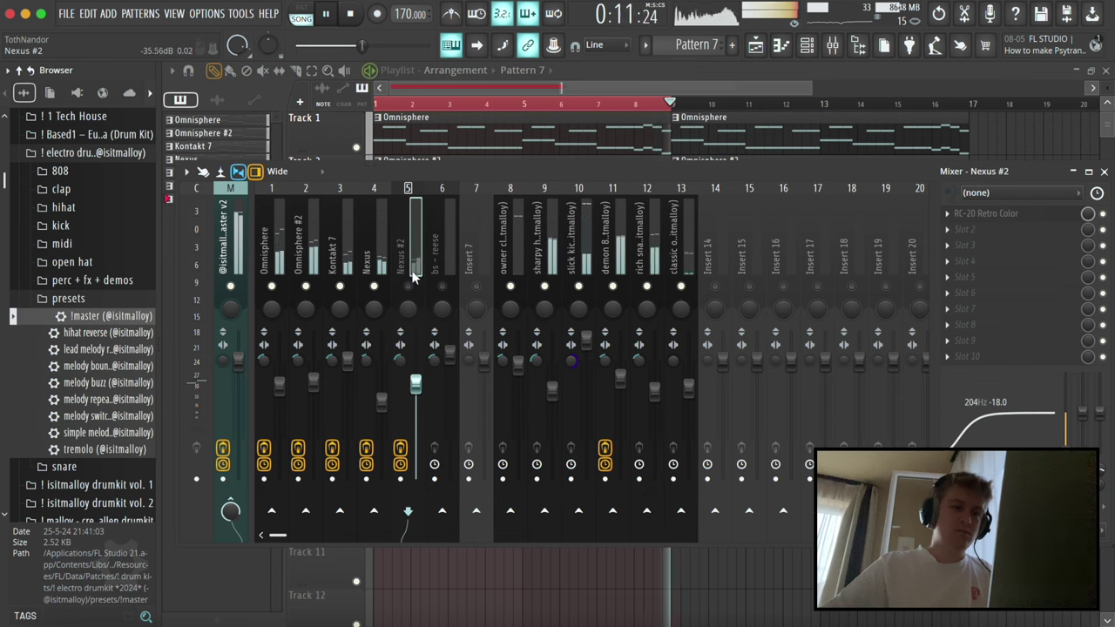
- Unmute bs - reese, lower the hi-hat slightly, and set the owner clap to about 82% and the demon 808 to about 90% volume
{"action": "left_click", "coordinate": [532, 256]}
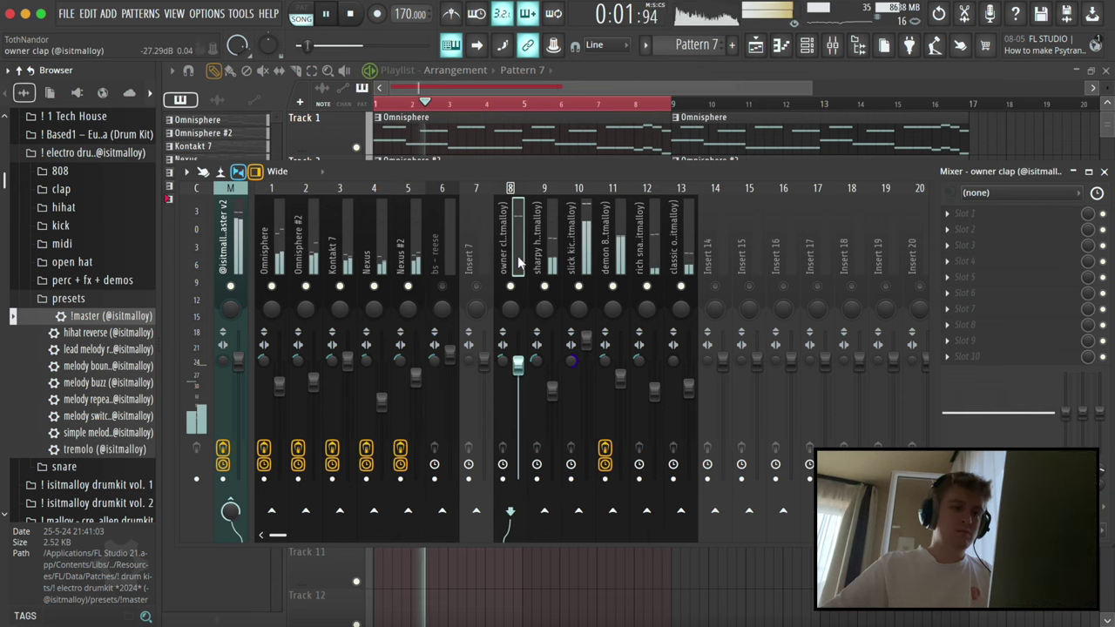
{"action": "left_click", "coordinate": [518, 364]}
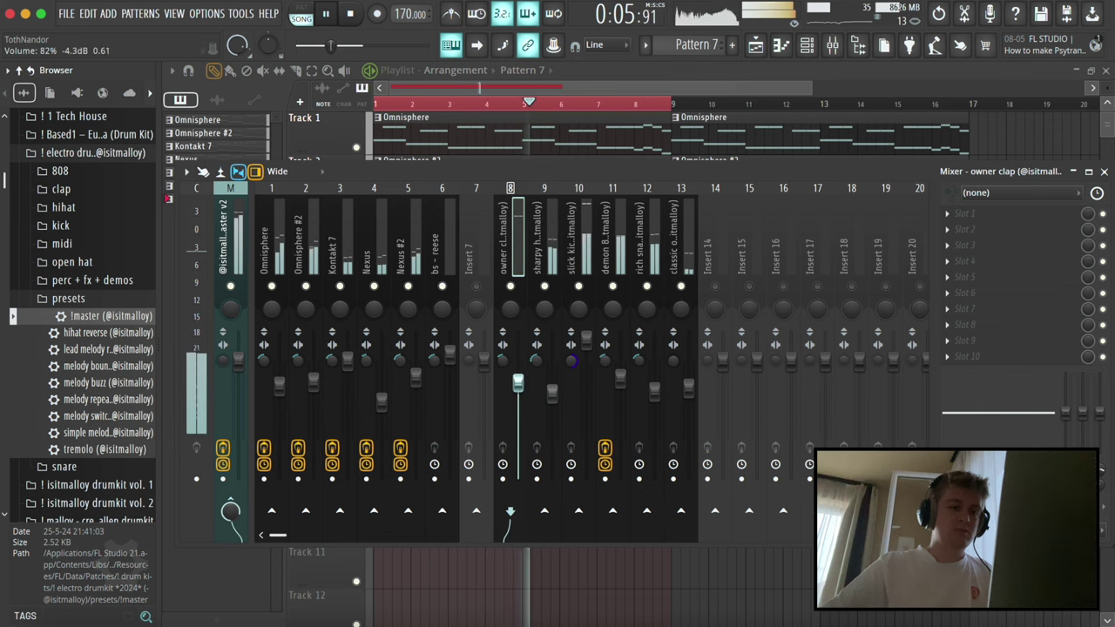
{"action": "left_click", "coordinate": [619, 376]}
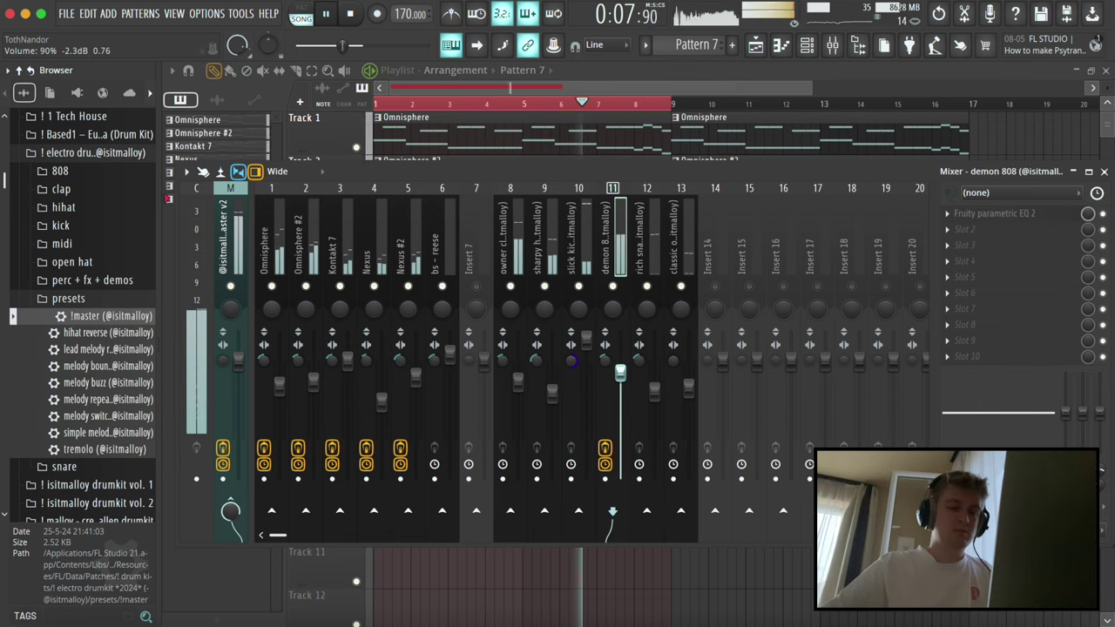
- Examine the high, mid, low and master bands of Maximus on the master track during playback
{"action": "left_click", "coordinate": [586, 340]}
{"action": "left_click", "coordinate": [230, 239]}
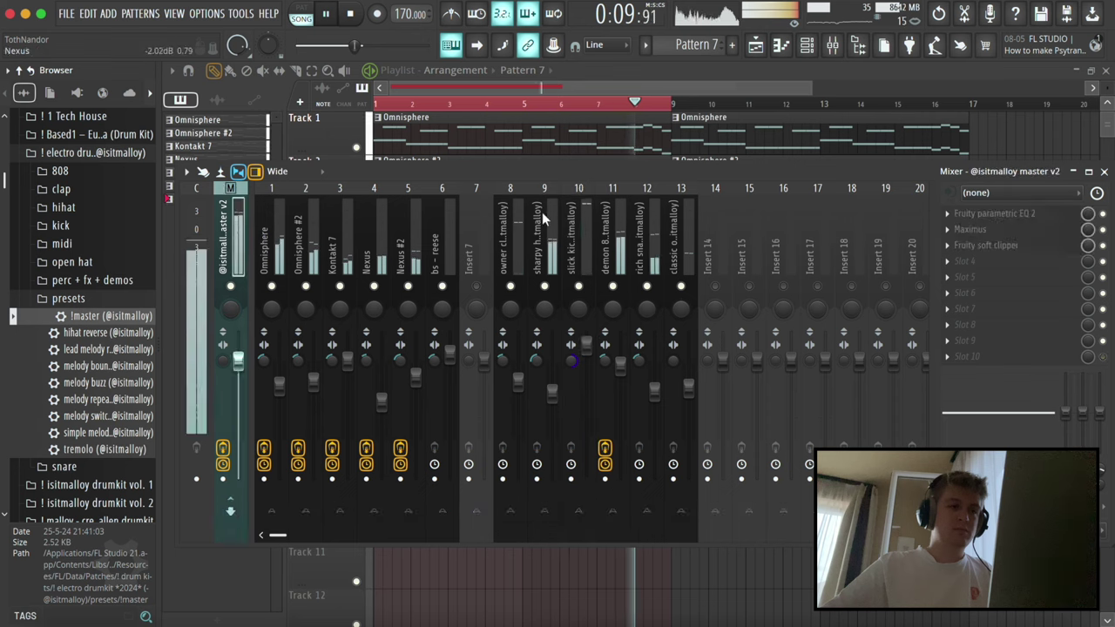
{"action": "left_click", "coordinate": [998, 232]}
{"action": "left_click", "coordinate": [326, 448]}
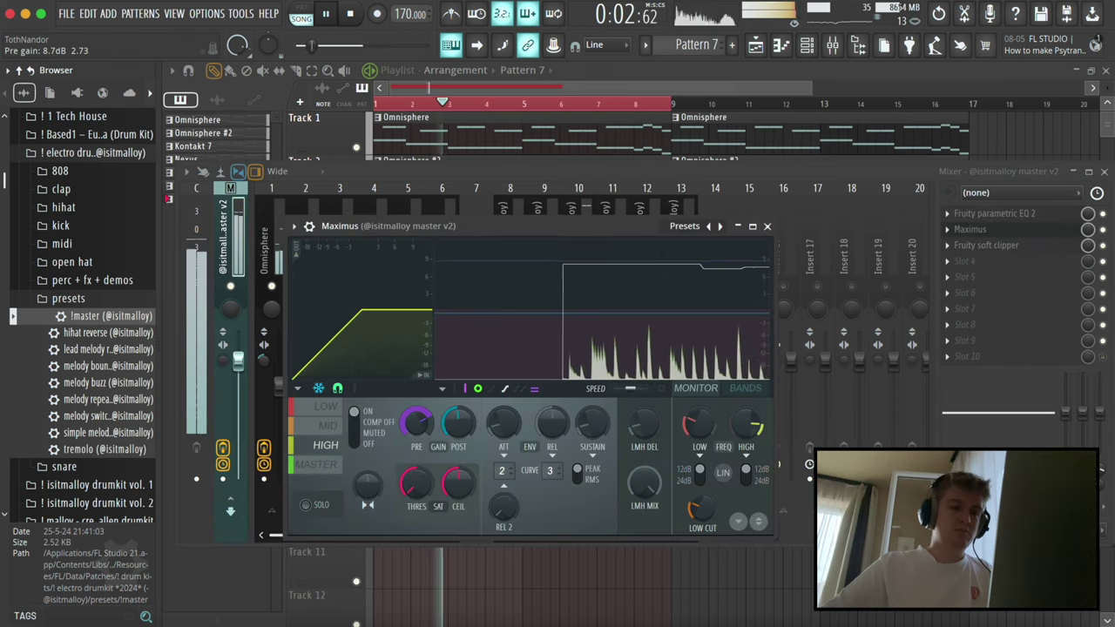
{"action": "left_click", "coordinate": [330, 427]}
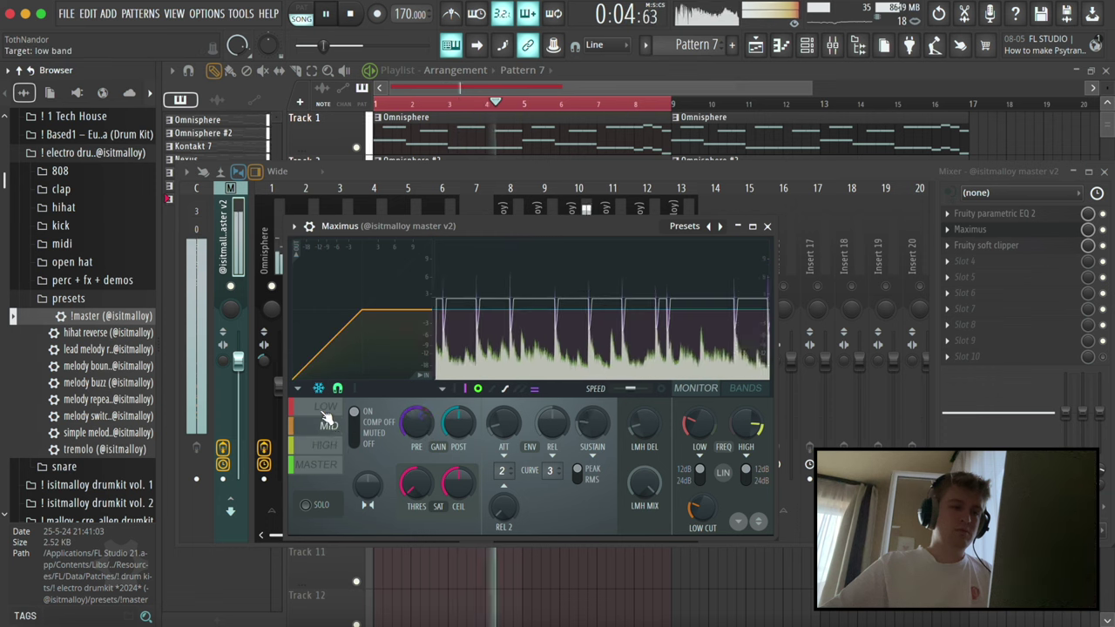
{"action": "left_click", "coordinate": [327, 408]}
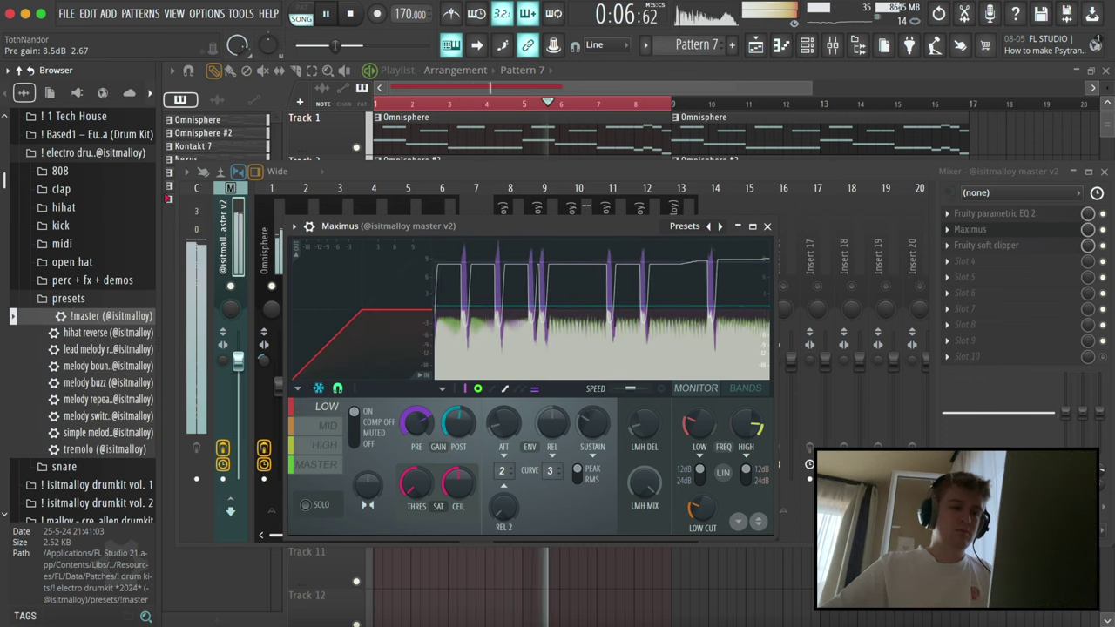
{"action": "left_click", "coordinate": [332, 467]}
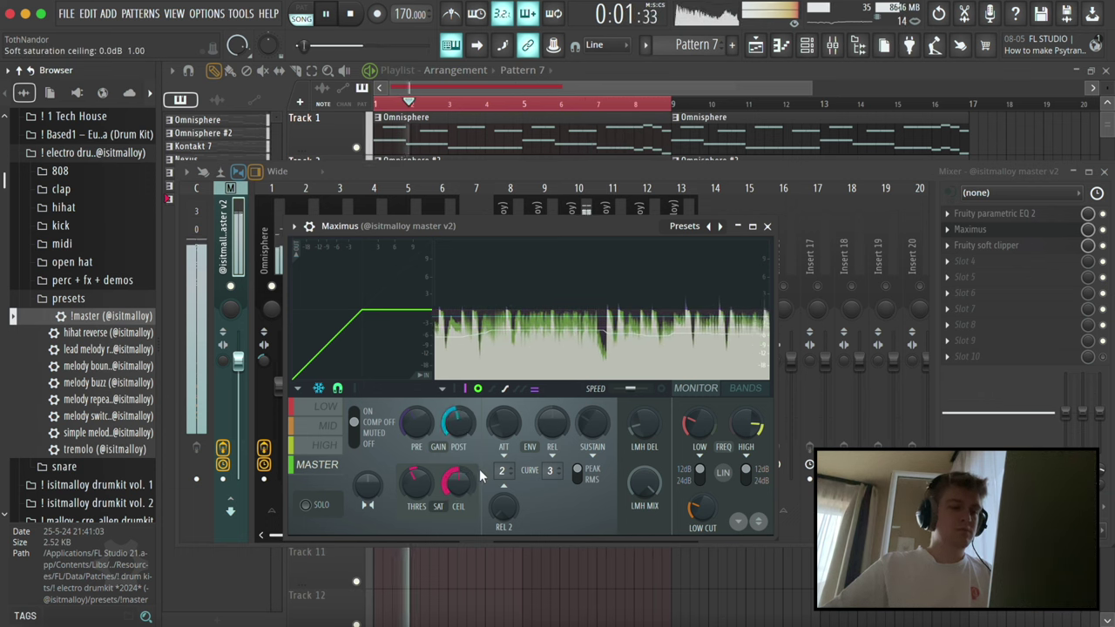
{"action": "key", "text": "Escape"}
- Select all the melody and drum tracks in the mixer and raise their volumes slightly together, bringing rich snare to about 77%
{"action": "left_click", "coordinate": [281, 244]}
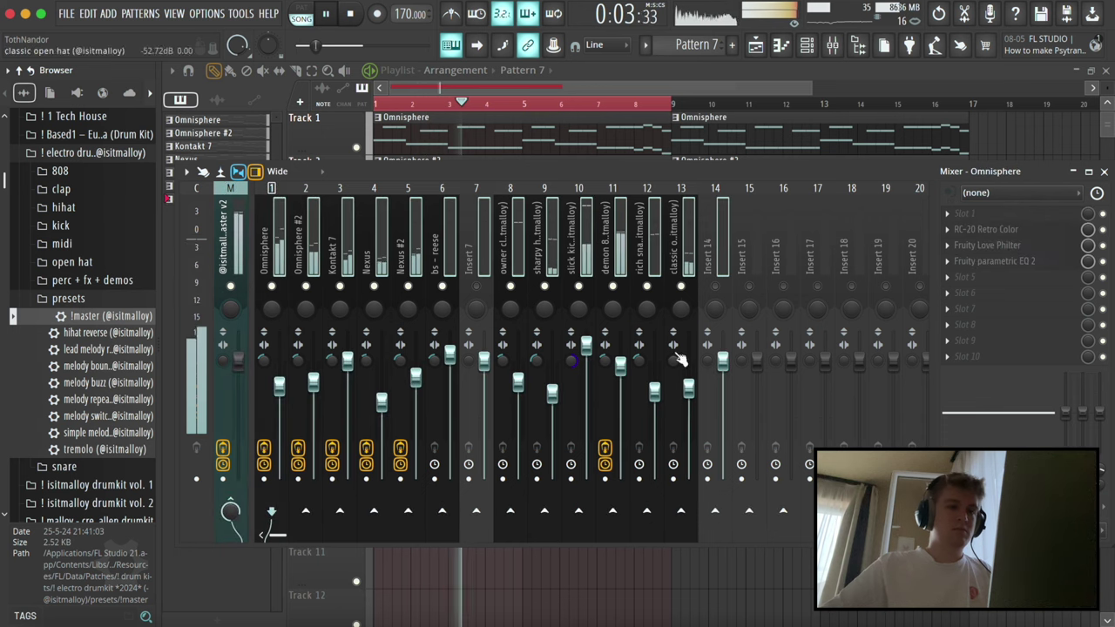
{"action": "left_click", "coordinate": [234, 244]}
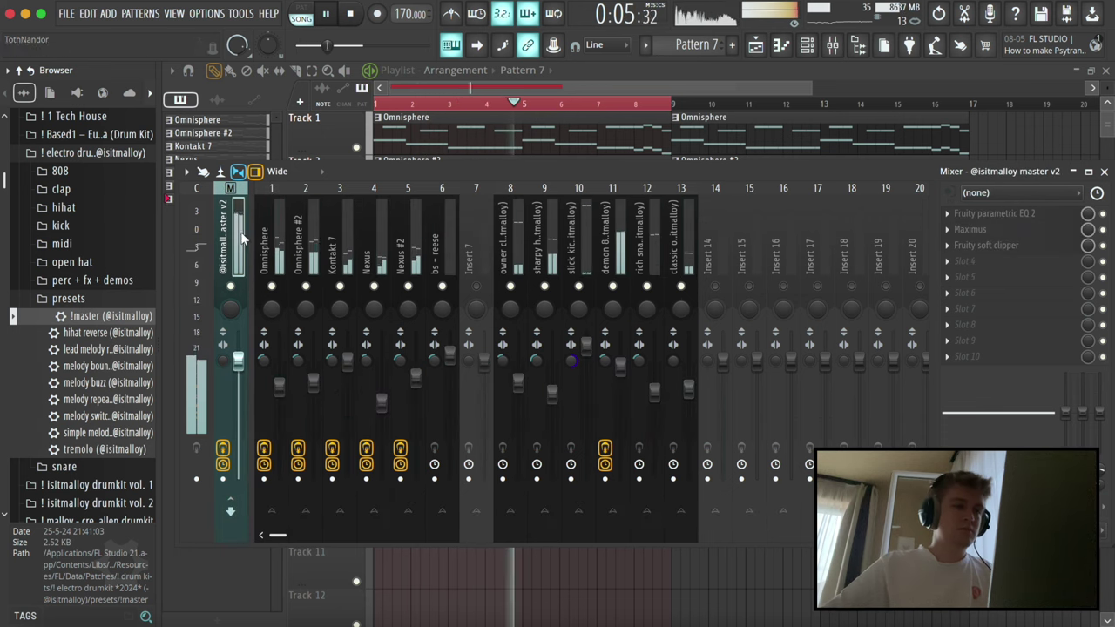
{"action": "left_click", "coordinate": [281, 264]}
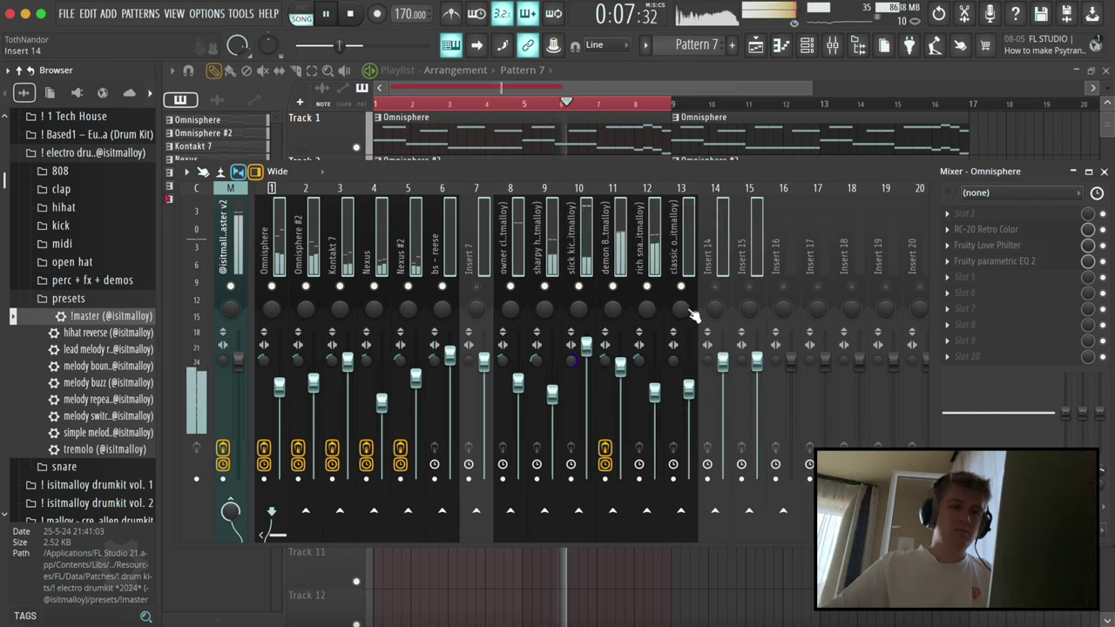
{"action": "left_click_drag", "start_coordinate": [660, 398], "coordinate": [660, 392]}
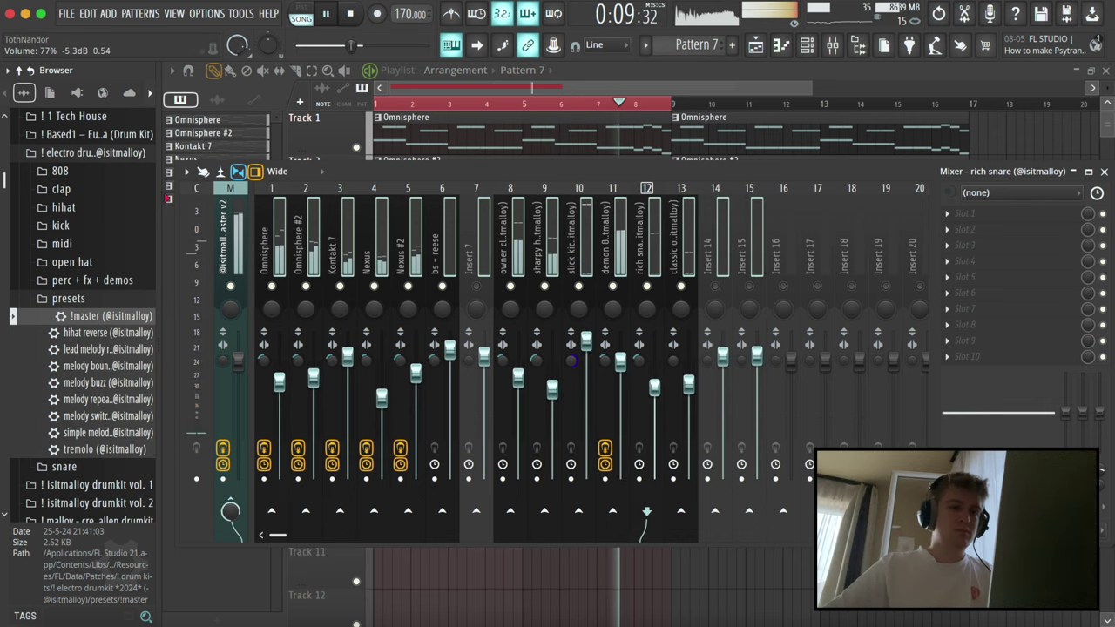
{"action": "left_click", "coordinate": [464, 249]}
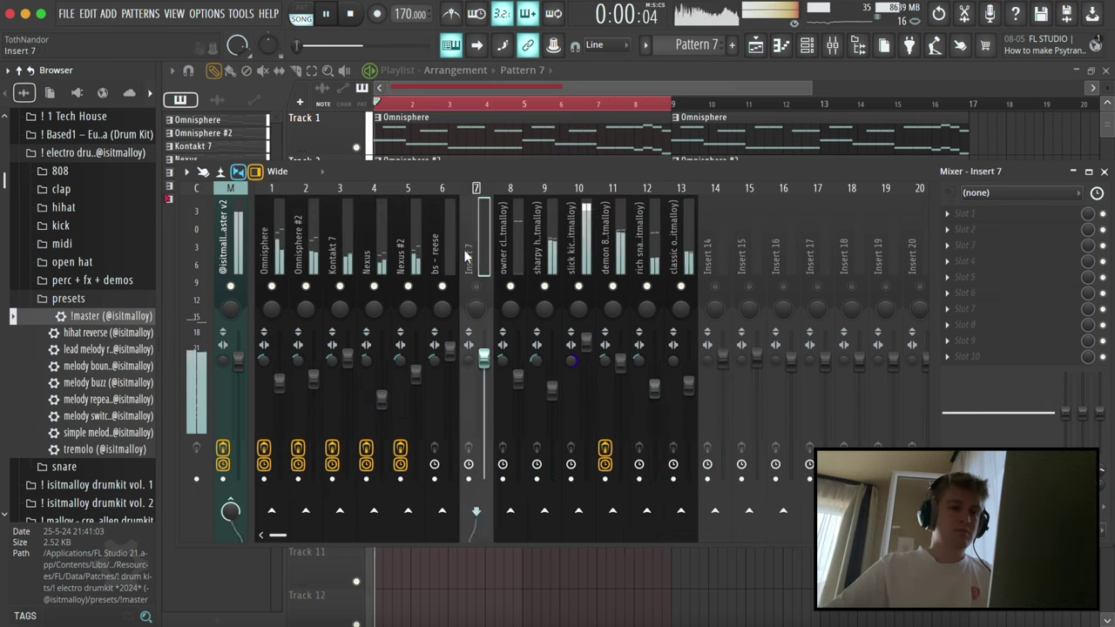
- Lower the sharpy hihat, demon 808 and slick kick levels, and unmute Kontakt 7, Nexus and Nexus #2
{"action": "left_click_drag", "start_coordinate": [554, 386], "coordinate": [555, 382]}
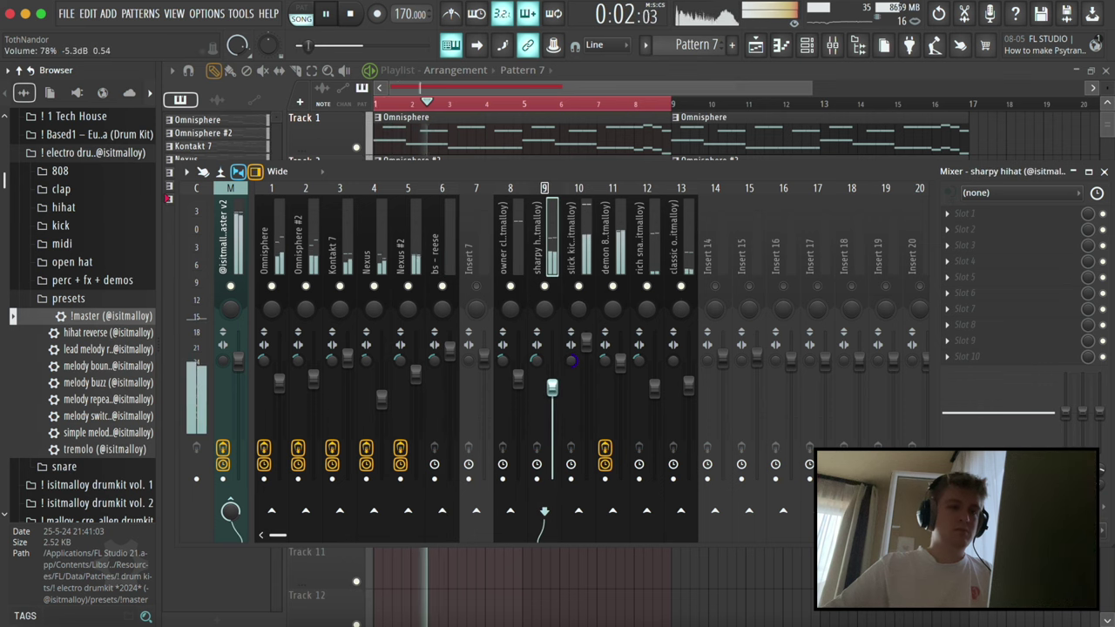
{"action": "left_click_drag", "start_coordinate": [620, 360], "coordinate": [620, 367]}
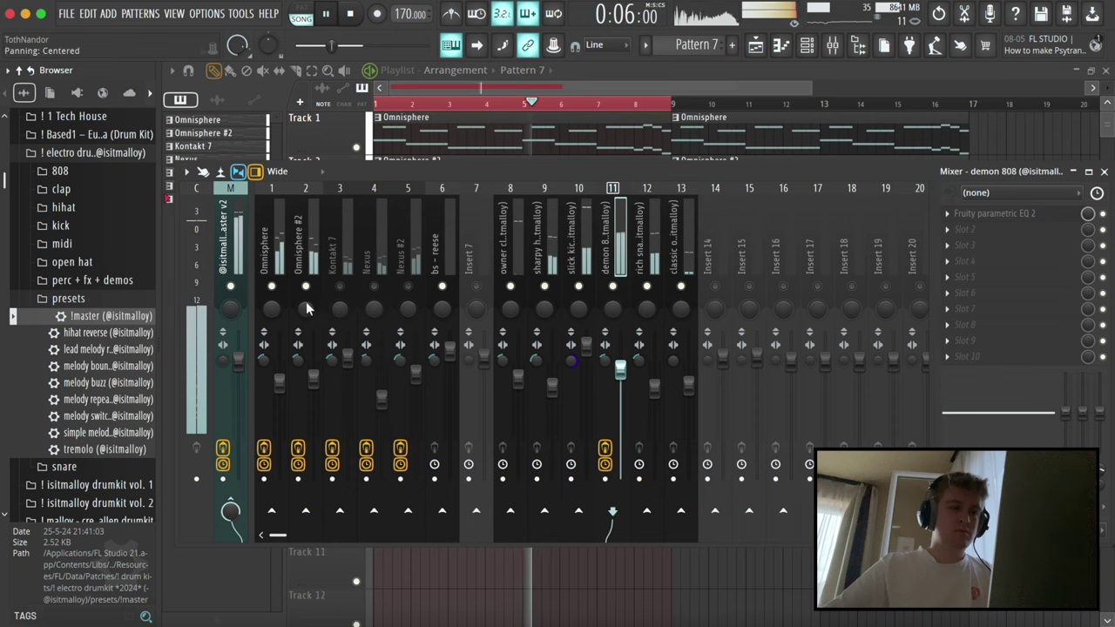
{"action": "left_click_drag", "start_coordinate": [552, 388], "coordinate": [553, 399]}
{"action": "left_click_drag", "start_coordinate": [620, 370], "coordinate": [585, 362]}
{"action": "left_click_drag", "start_coordinate": [319, 298], "coordinate": [477, 288]}
{"action": "left_click", "coordinate": [267, 231]}
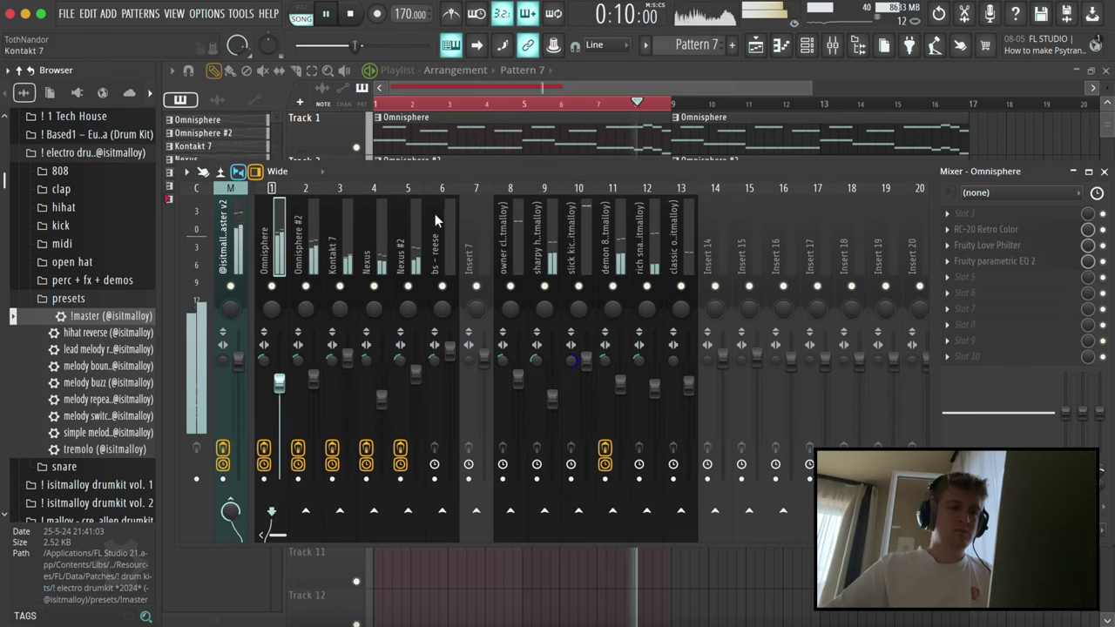
- Clear the playlist's time selection and remove the Pattern 7 drum clip from the arrangement
{"action": "left_click", "coordinate": [718, 89]}
{"action": "key", "text": "ctrl+d"}
{"action": "scroll", "coordinate": [697, 218], "scroll_direction": "down", "scroll_amount": 3}
{"action": "right_click", "coordinate": [478, 499]}
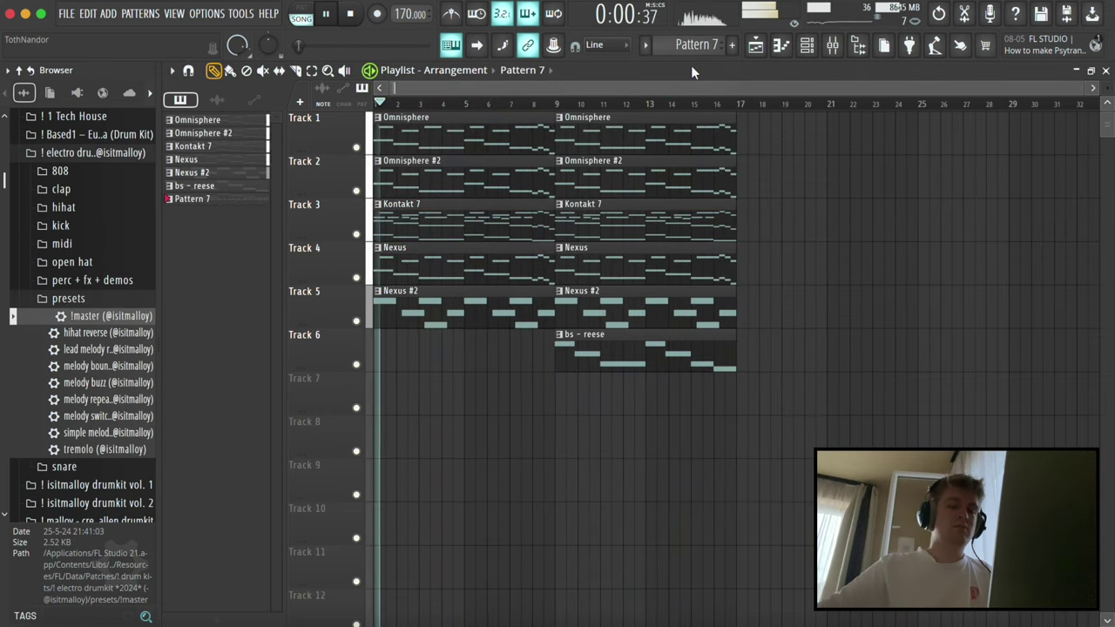
- Lower the volume of Nexus #2 in the mixer and solo the Omnisphere track for playback
{"action": "left_click", "coordinate": [833, 45]}
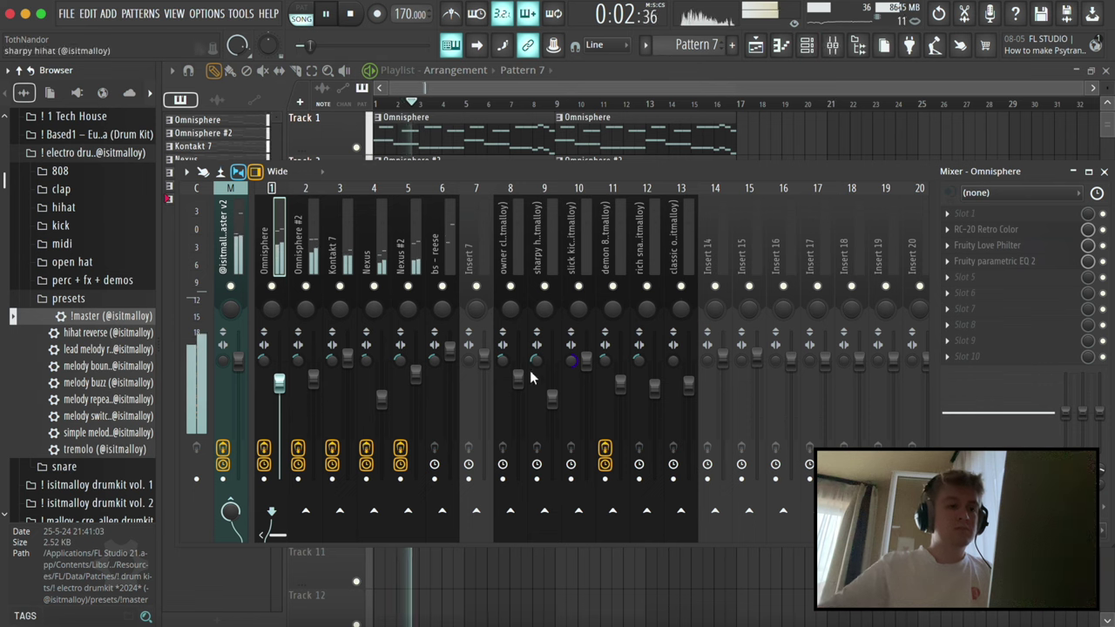
{"action": "left_click", "coordinate": [415, 376]}
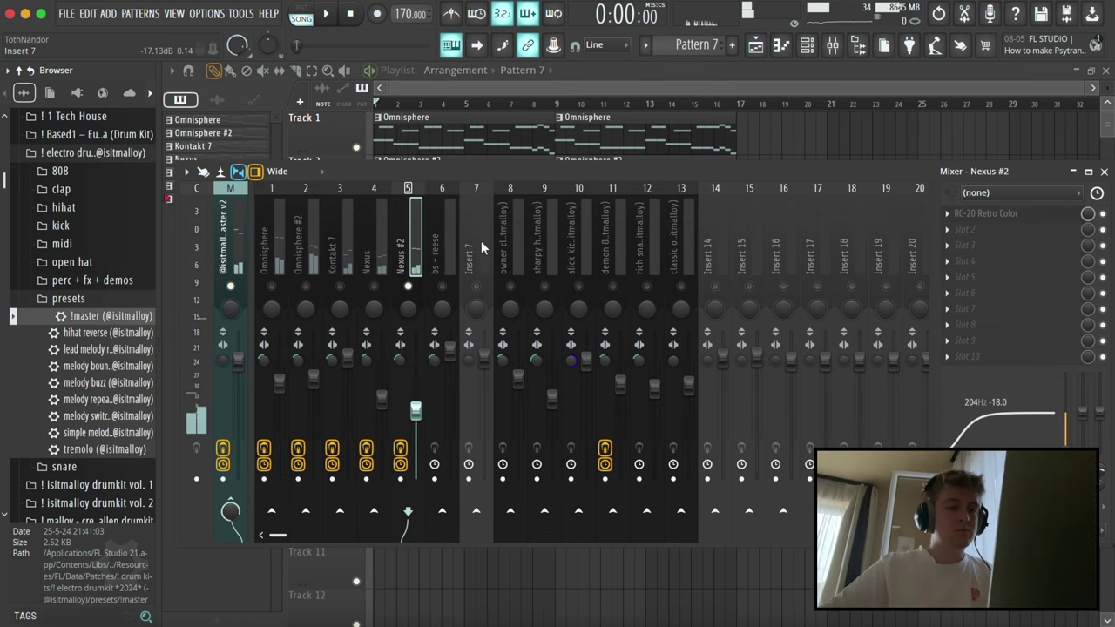
{"action": "left_click", "coordinate": [284, 294]}
{"action": "key", "text": "space"}
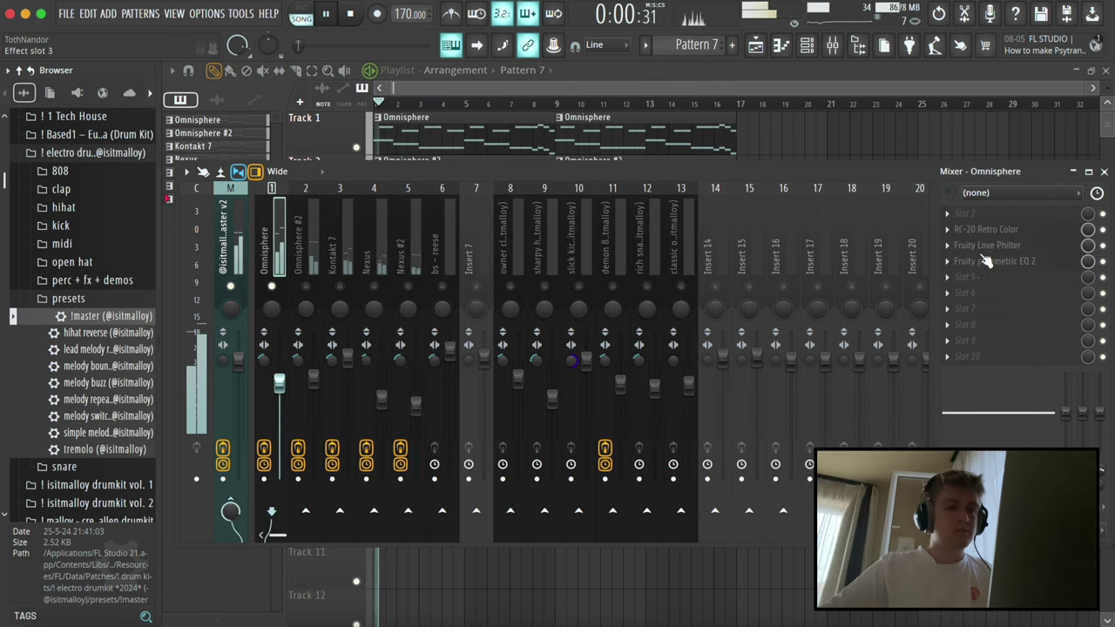
- Load the ! halftime preset from the malloy crestfallen drumkit's presets folder onto the Omnisphere mixer track
{"action": "left_click", "coordinate": [974, 279]}
{"action": "left_click", "coordinate": [41, 303]}
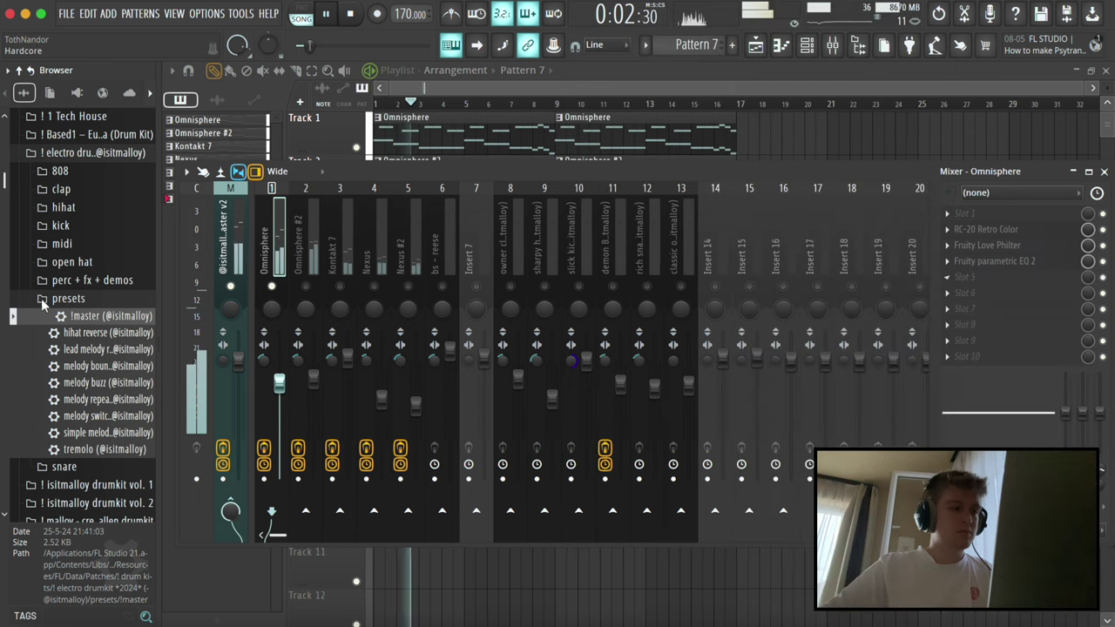
{"action": "left_click", "coordinate": [70, 299]}
{"action": "left_click", "coordinate": [69, 299]}
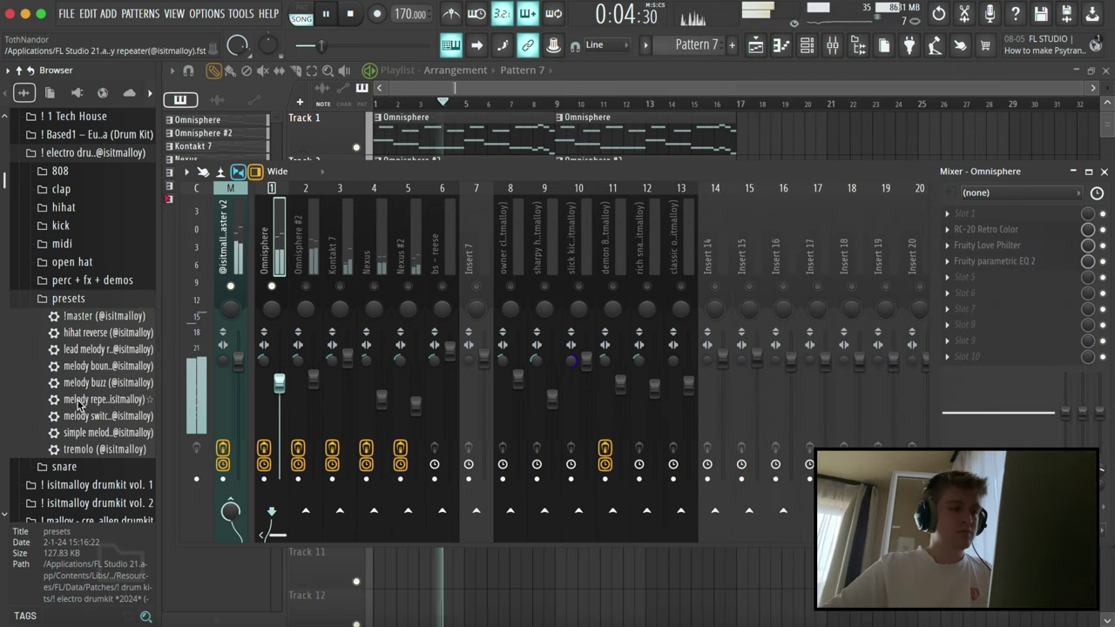
{"action": "left_click", "coordinate": [92, 154]}
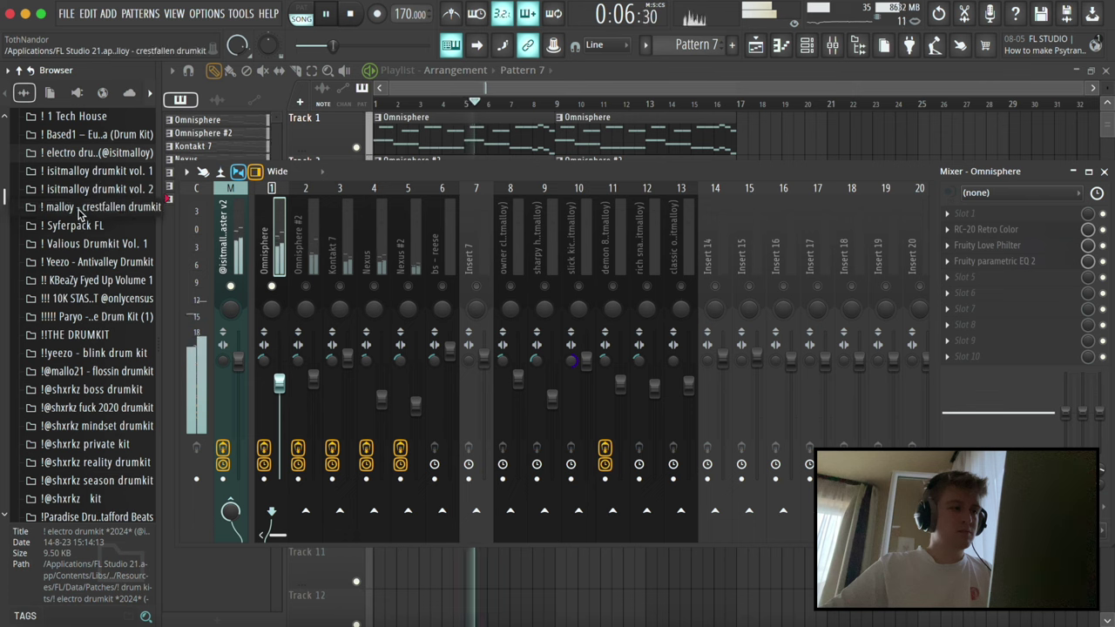
{"action": "left_click", "coordinate": [80, 211]}
{"action": "left_click", "coordinate": [68, 371]}
{"action": "left_click_drag", "start_coordinate": [87, 413], "coordinate": [264, 244]}
{"action": "key", "text": "space"}
{"action": "key", "text": "Escape"}
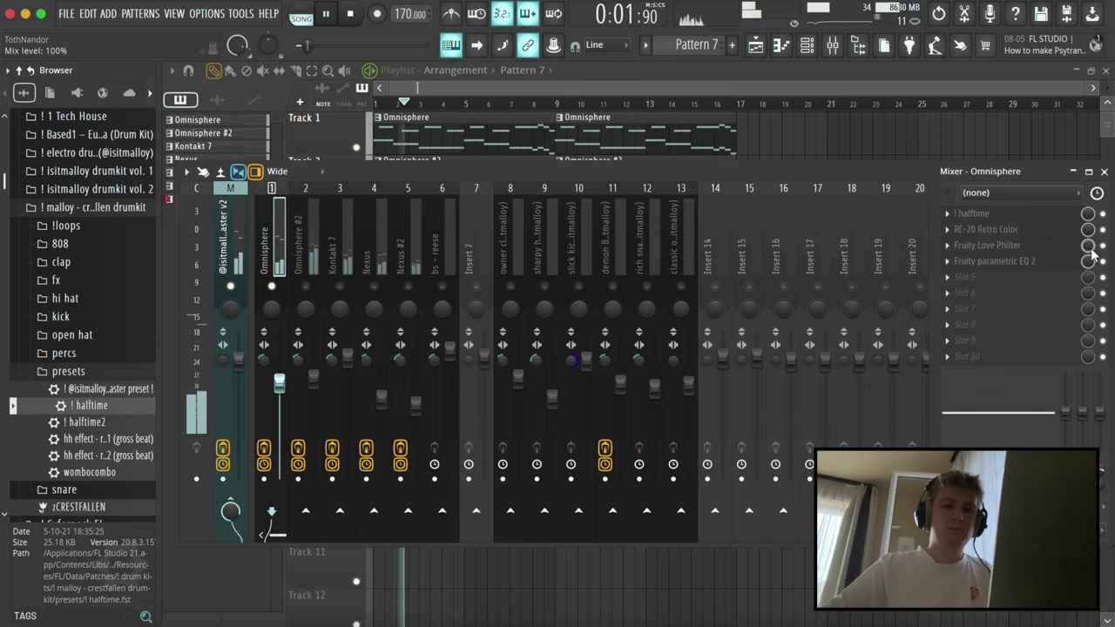
- Create an automation clip for the mix level of the ! halftime effect and show it in the playlist
{"action": "right_click", "coordinate": [1088, 217]}
{"action": "left_click", "coordinate": [1051, 330]}
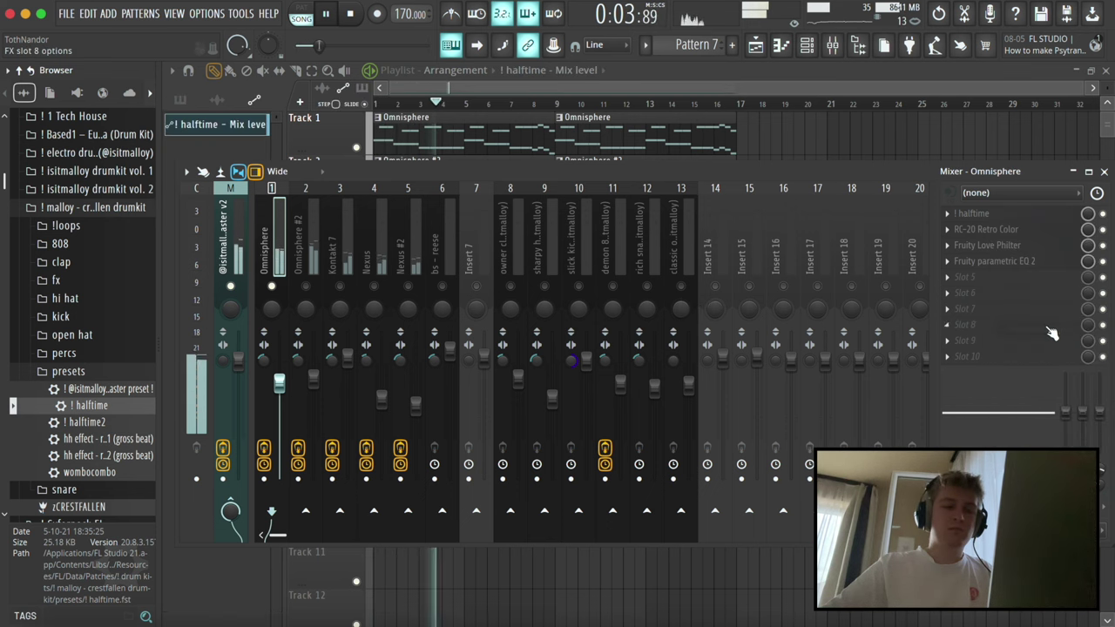
{"action": "key", "text": "F9"}
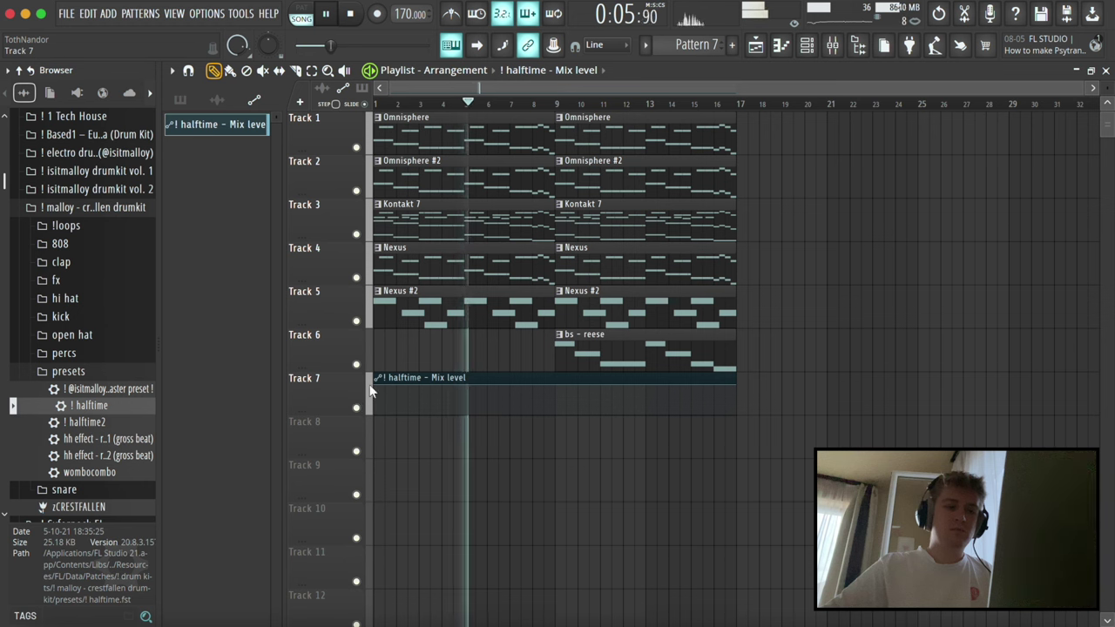
- Shape the ! halftime mix level automation to ramp down from bar 7 and sit at zero from bar 9 to the clip's end
{"action": "right_click", "coordinate": [570, 405]}
{"action": "mouse_move", "coordinate": [570, 406]}
{"action": "left_mouse_down"}
{"action": "mouse_move", "coordinate": [565, 366]}
{"action": "mouse_move", "coordinate": [513, 379]}
{"action": "mouse_move", "coordinate": [556, 416]}
{"action": "left_mouse_up"}
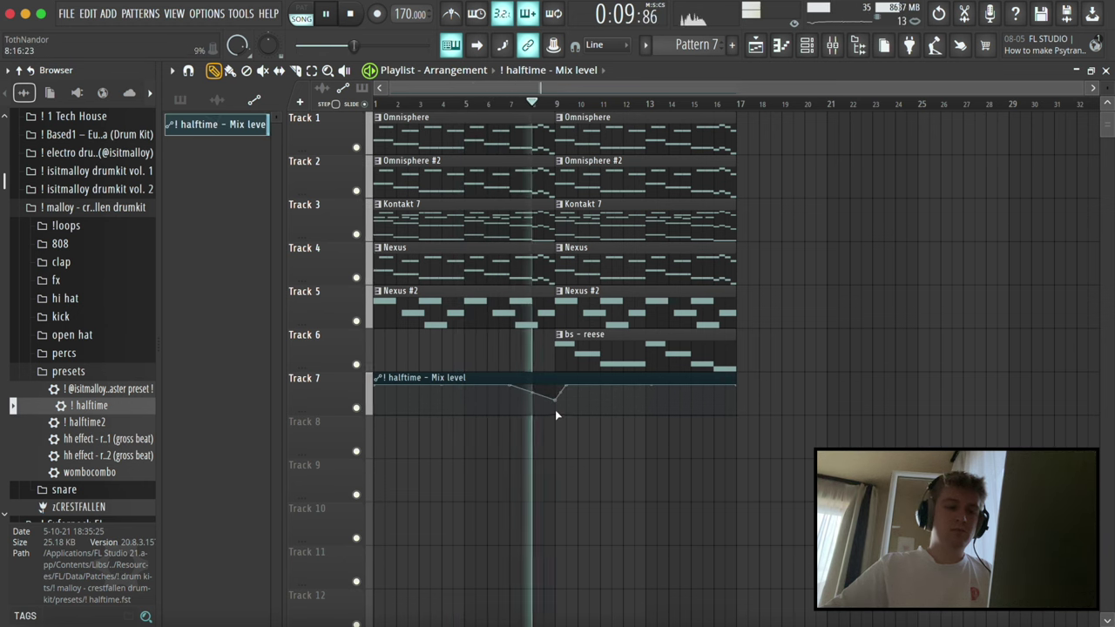
{"action": "right_click", "coordinate": [566, 386]}
{"action": "left_click", "coordinate": [594, 347]}
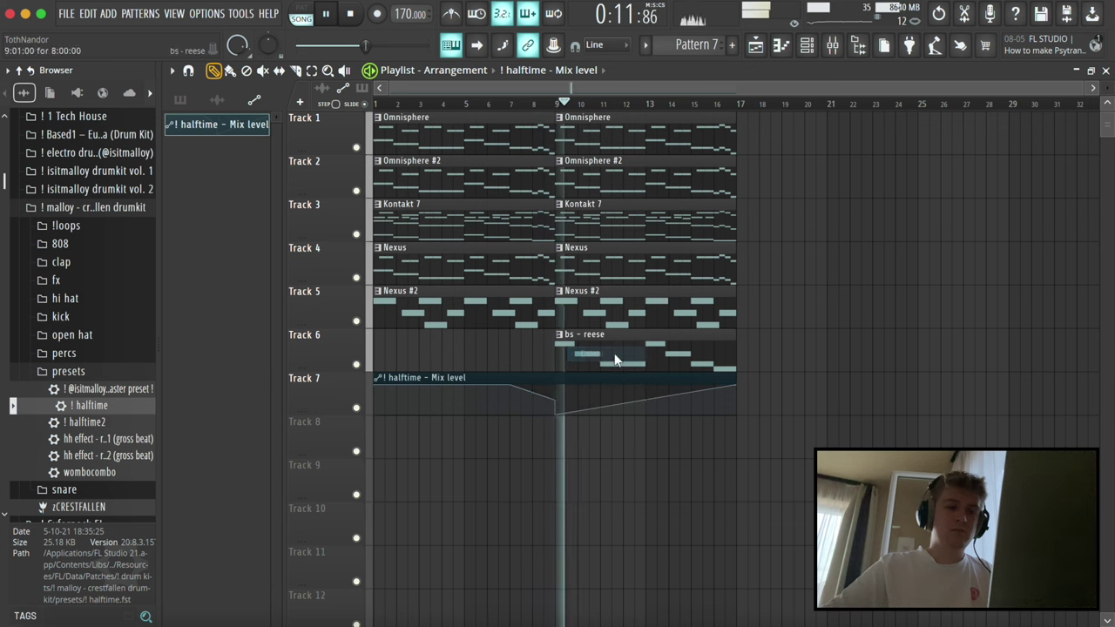
{"action": "left_click_drag", "start_coordinate": [737, 386], "coordinate": [739, 429]}
{"action": "key", "text": "space"}
{"action": "key", "text": "space"}
{"action": "left_click_drag", "start_coordinate": [555, 400], "coordinate": [556, 402]}
{"action": "right_click", "coordinate": [556, 405]}
{"action": "left_click", "coordinate": [554, 405]}
{"action": "right_click", "coordinate": [556, 401]}
{"action": "left_click", "coordinate": [576, 411]}
- Remove the Omnisphere #2, Kontakt 7 and Nexus clips from bars 1 to 8 and play the intro
{"action": "right_click", "coordinate": [455, 305]}
{"action": "key", "text": "F9"}
{"action": "key", "text": "space"}
{"action": "key", "text": "F9"}
{"action": "key", "text": "ctrl+z"}
{"action": "key", "text": "space"}
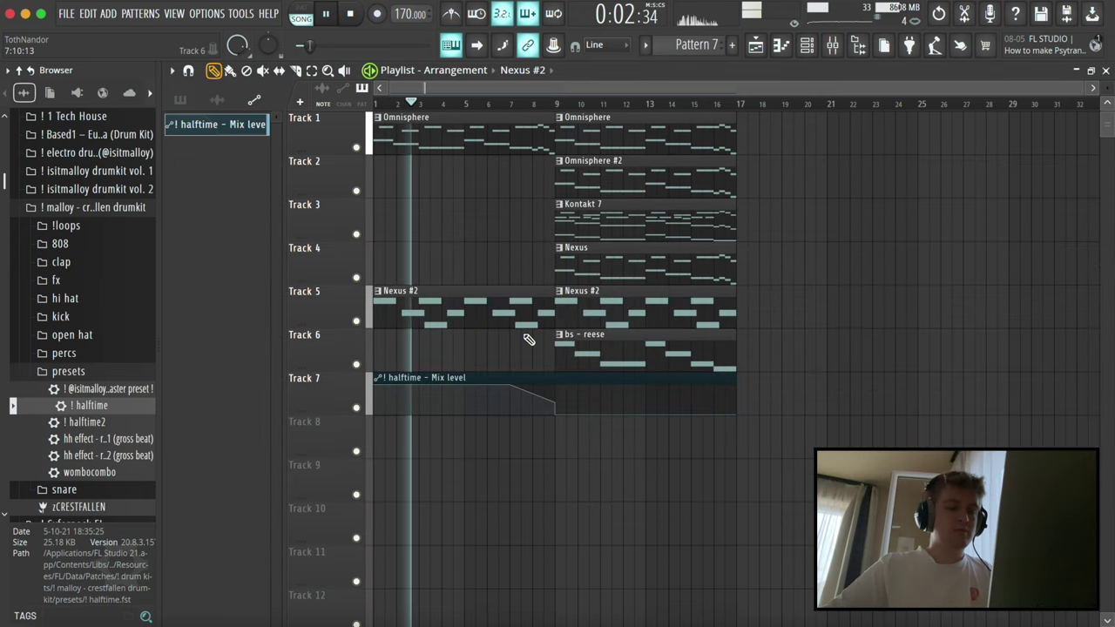
- Place the Omnisphere through bs - reese patterns together at bar 17, and delete the new bs - reese and Nexus #2 clips
{"action": "left_click", "coordinate": [182, 101]}
{"action": "key", "text": "space"}
{"action": "left_click", "coordinate": [189, 120]}
{"action": "left_click_drag", "start_coordinate": [216, 124], "coordinate": [739, 143]}
{"action": "scroll", "coordinate": [740, 157], "scroll_direction": "down", "scroll_amount": 2}
{"action": "key", "text": "ctrl+d"}
{"action": "right_click", "coordinate": [678, 340]}
{"action": "right_click", "coordinate": [688, 305]}
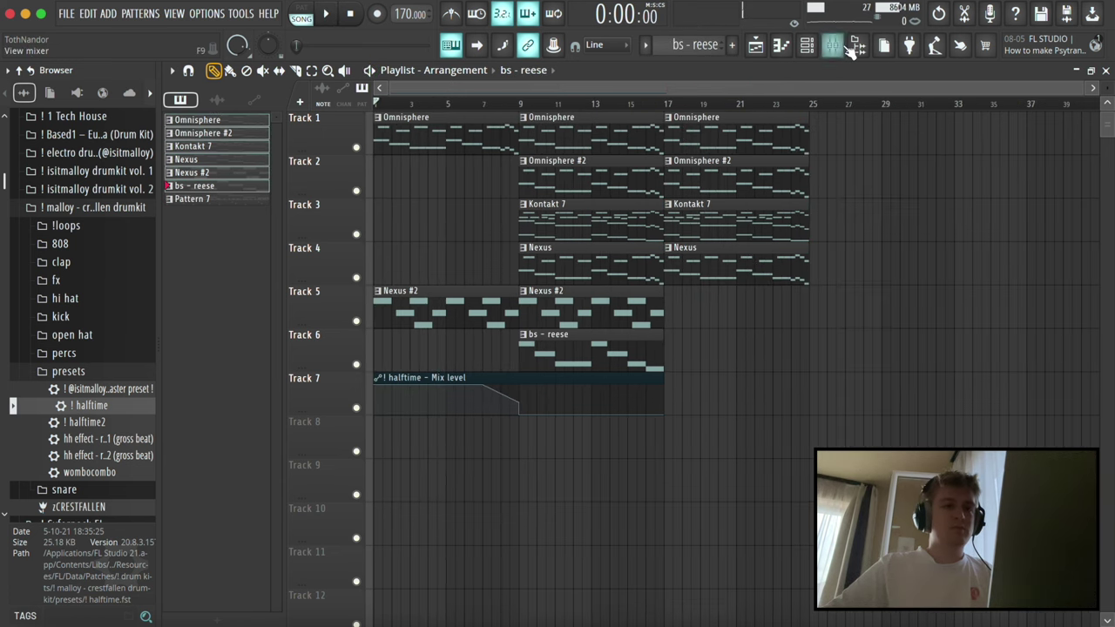
- Delete the Omnisphere #2, Kontakt 7 and Nexus clips that start at bar 17
{"action": "left_click", "coordinate": [833, 46]}
{"action": "left_click", "coordinate": [808, 46]}
{"action": "left_click", "coordinate": [834, 46]}
{"action": "left_click", "coordinate": [833, 45]}
{"action": "left_click", "coordinate": [537, 81]}
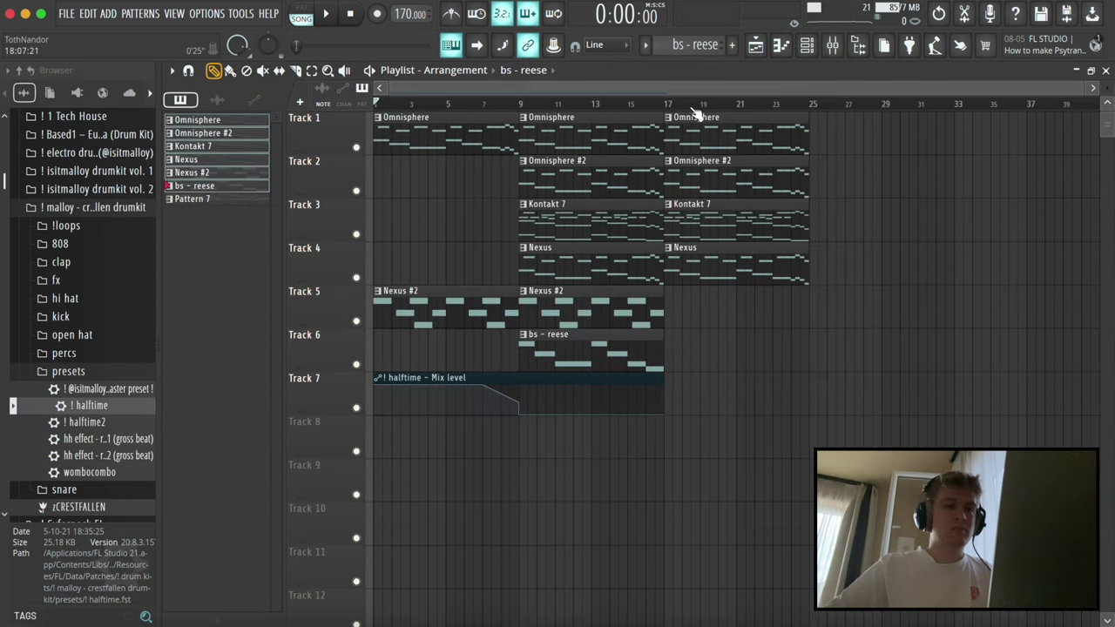
{"action": "key", "text": "Delete"}
{"action": "key", "text": "space"}
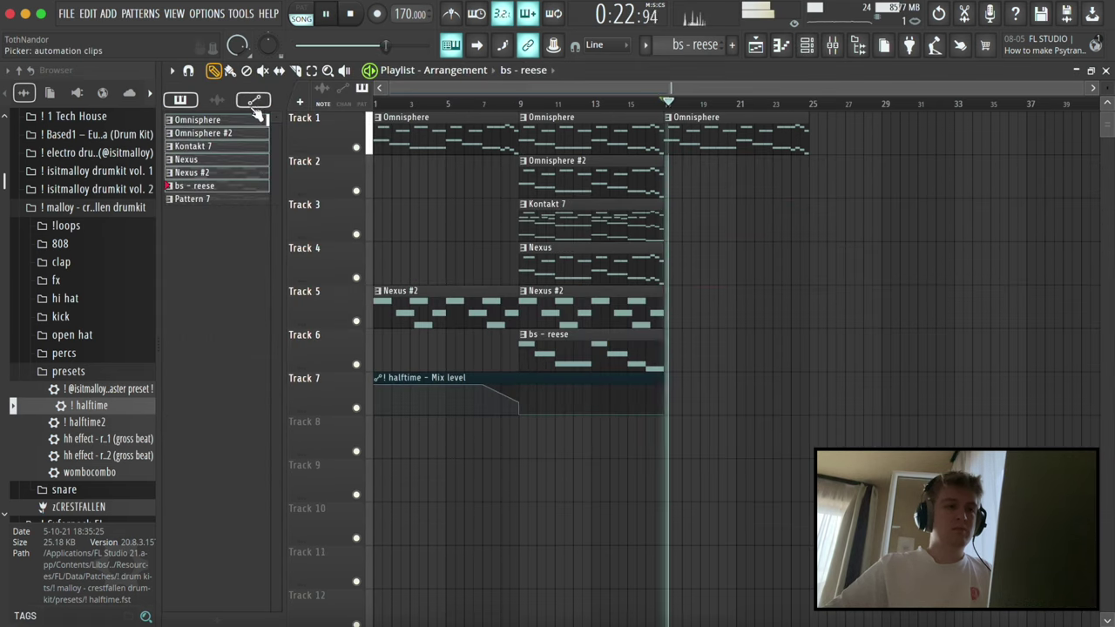
- Place Pattern 7 on Track 8 at bar 17 and loop playback from bar 17 to bar 25
{"action": "left_click", "coordinate": [186, 200]}
{"action": "left_click_drag", "start_coordinate": [186, 201], "coordinate": [669, 432]}
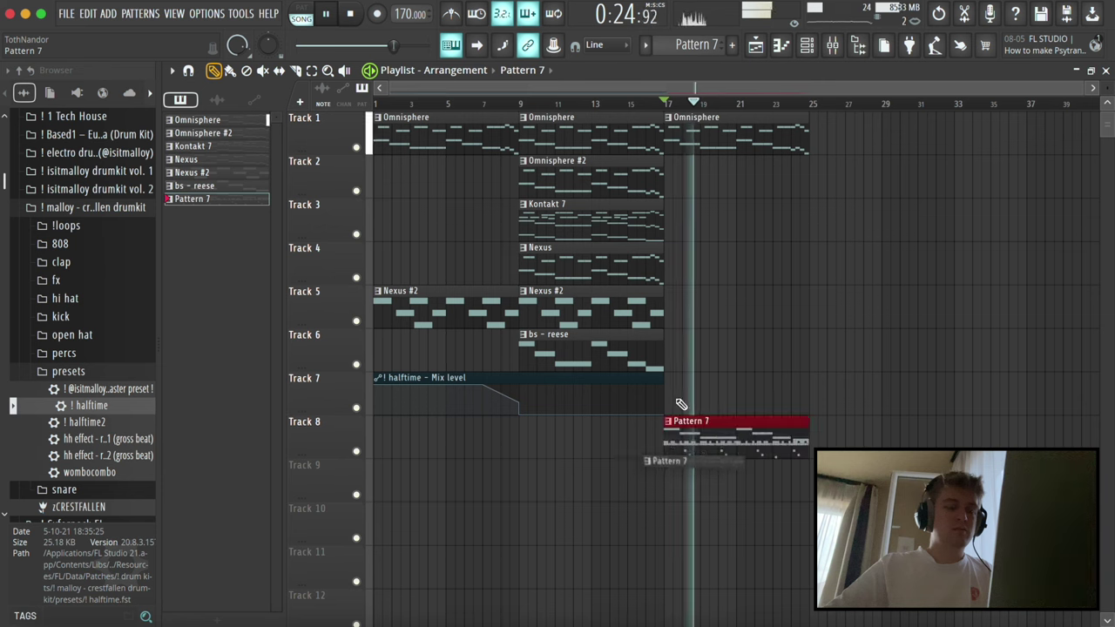
{"action": "left_click_drag", "start_coordinate": [672, 107], "coordinate": [810, 107]}
{"action": "key", "text": "space"}
{"action": "key", "text": "space"}
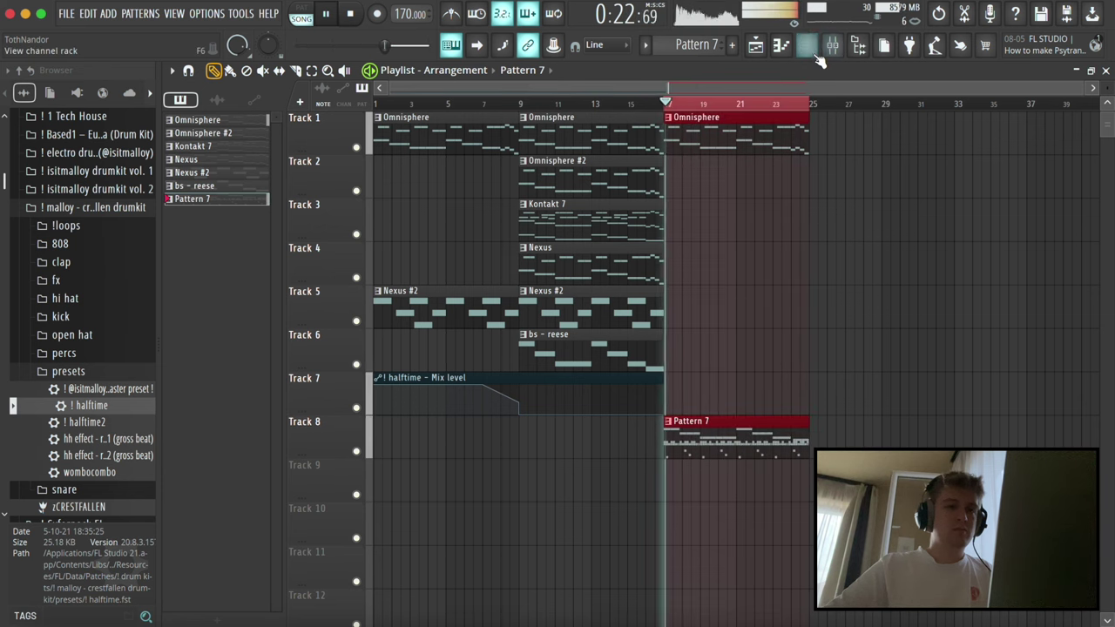
- Open the sharpy hihat piano roll and delete a few B4 notes within bars 1 to 4 to leave gaps
{"action": "left_click", "coordinate": [807, 46]}
{"action": "key", "text": "space"}
{"action": "left_click", "coordinate": [368, 306]}
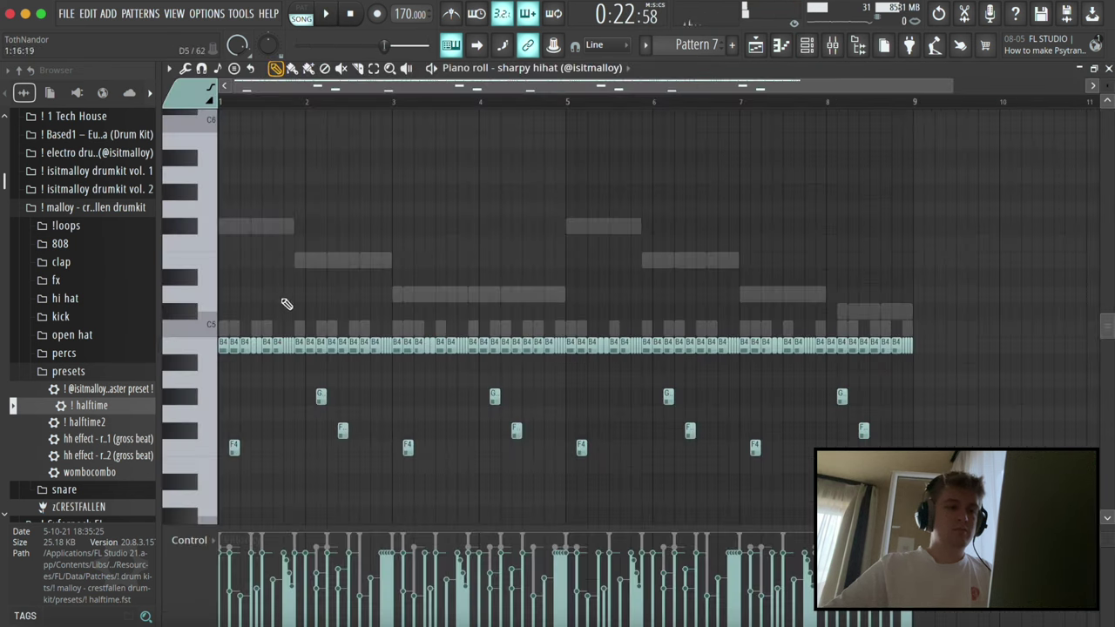
{"action": "key", "text": "space"}
{"action": "scroll", "coordinate": [281, 316], "scroll_direction": "down", "scroll_amount": 2}
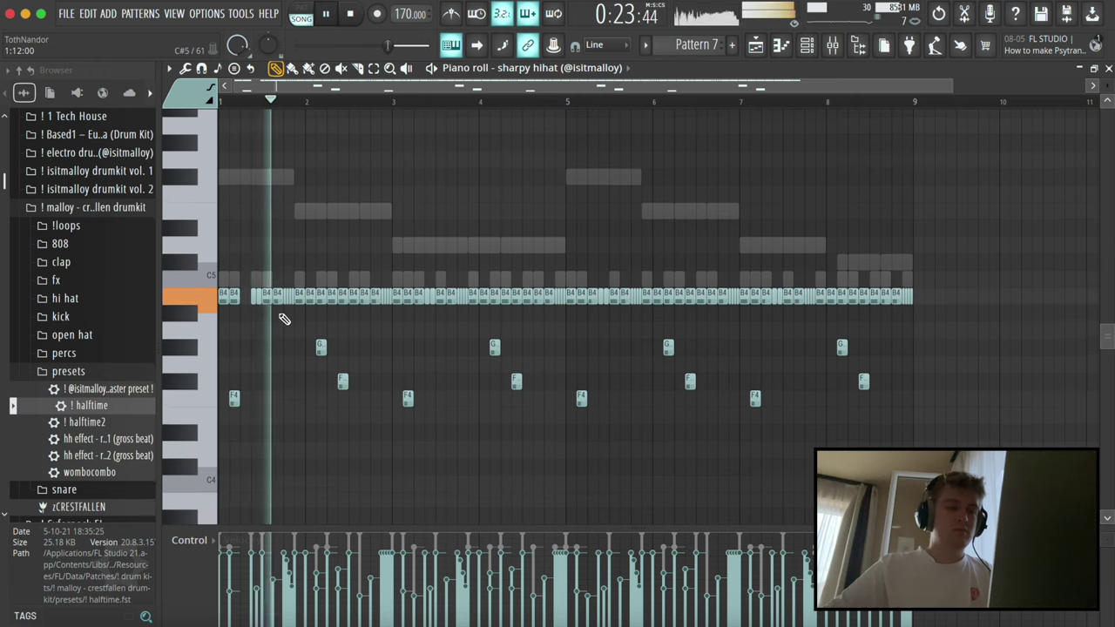
{"action": "scroll", "coordinate": [364, 311], "scroll_direction": "up", "scroll_amount": 2}
{"action": "right_click", "coordinate": [404, 298]}
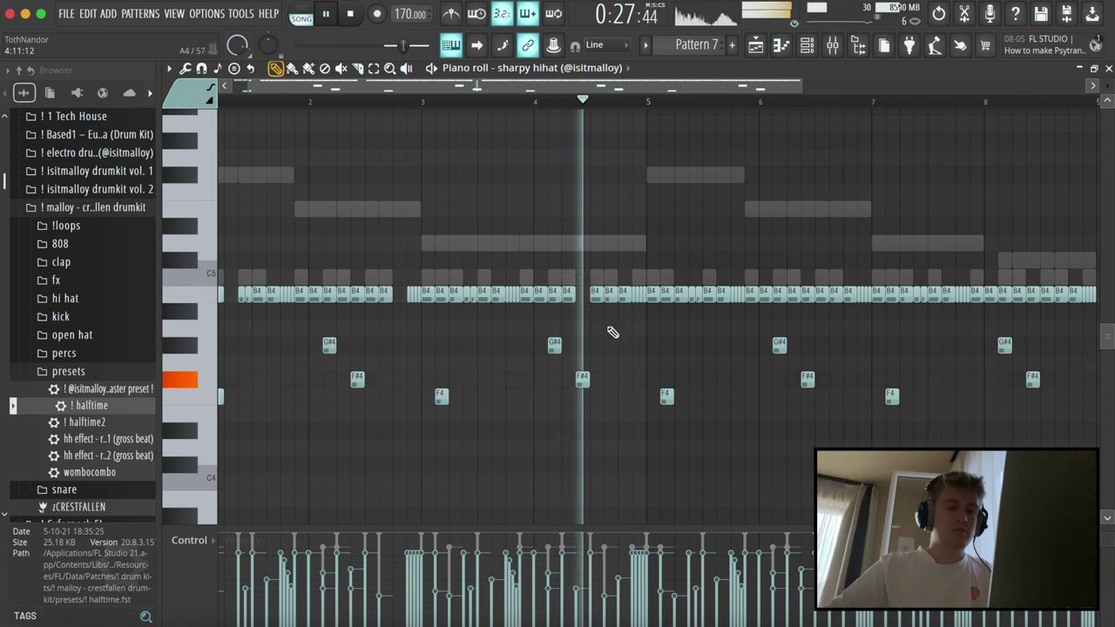
- Replace the sharpy hihat notes in bars 5 to 9 with a duplicate of bars 1 to 4 and close the piano roll
{"action": "scroll", "coordinate": [609, 290], "scroll_direction": "down", "scroll_amount": 2}
{"action": "left_click_drag", "start_coordinate": [587, 292], "coordinate": [998, 443]}
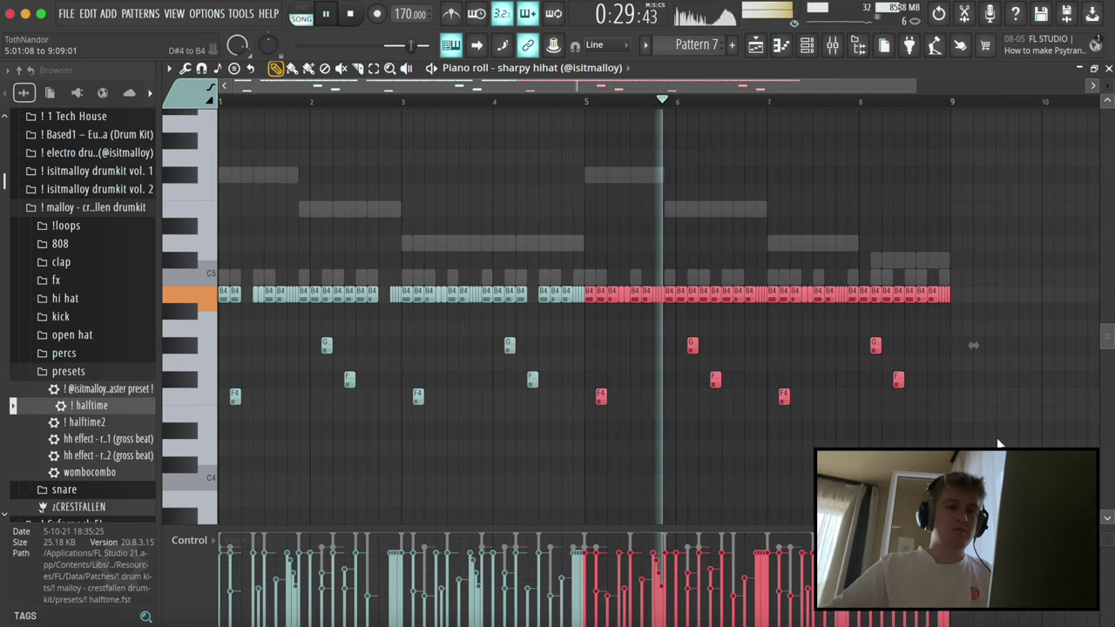
{"action": "key", "text": "Delete"}
{"action": "key", "text": "super+l"}
{"action": "key", "text": "super+b"}
{"action": "key", "text": "super+d"}
{"action": "scroll", "coordinate": [529, 186], "scroll_direction": "down", "scroll_amount": 1}
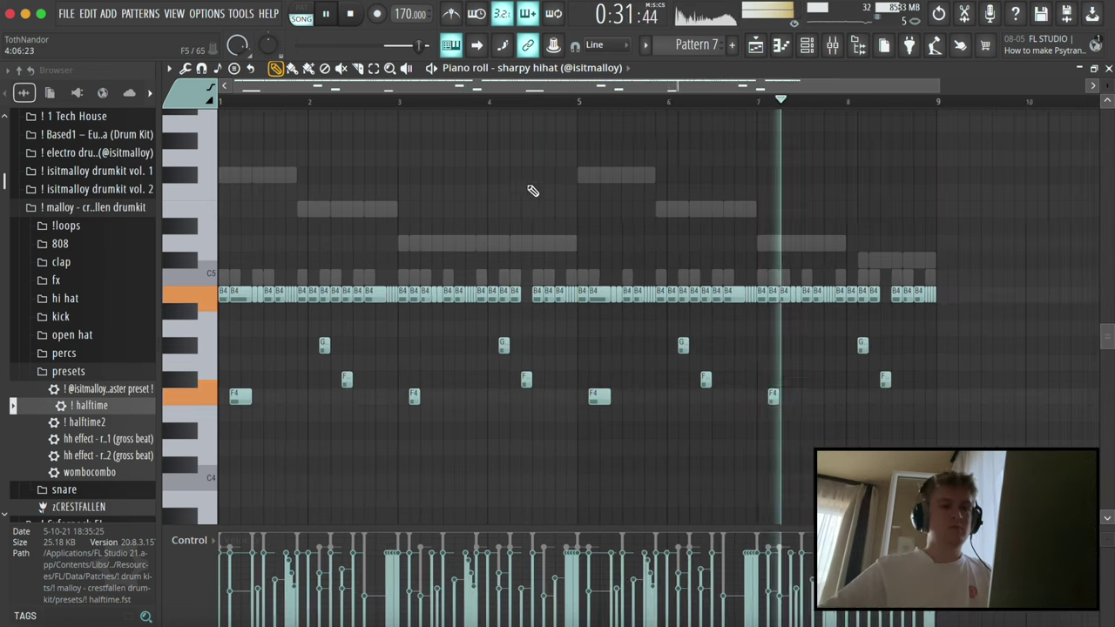
{"action": "key", "text": "Escape"}
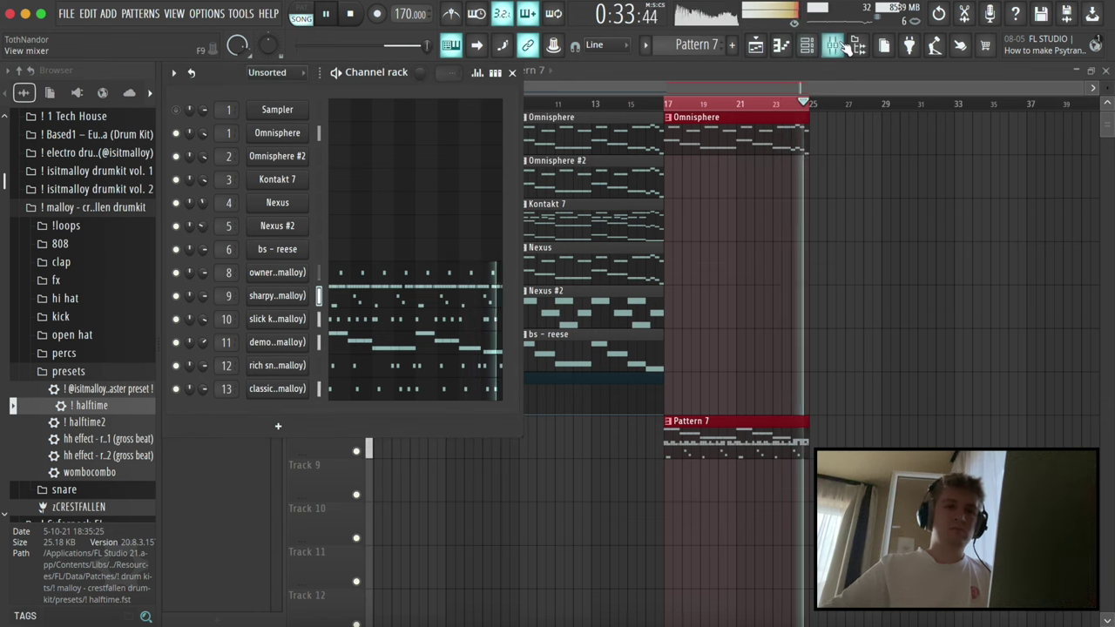
- Load the hihat reverse preset from the electro drumkit's presets folder onto the sharpy hihat mixer insert
{"action": "key", "text": "F9"}
{"action": "left_click", "coordinate": [96, 378]}
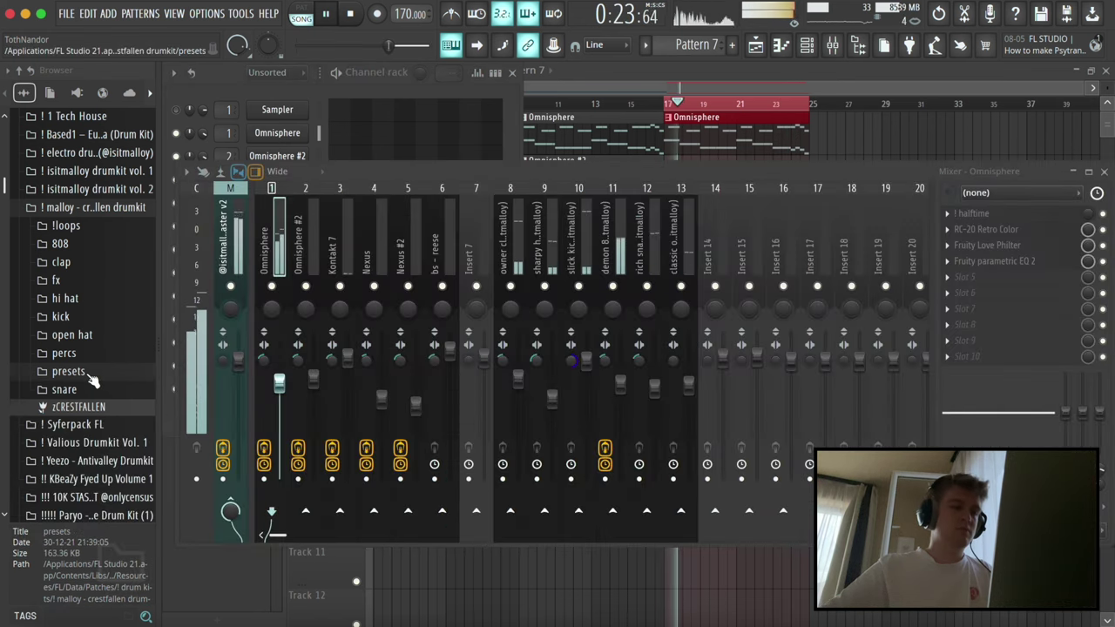
{"action": "left_click", "coordinate": [102, 208]}
{"action": "left_click", "coordinate": [97, 156]}
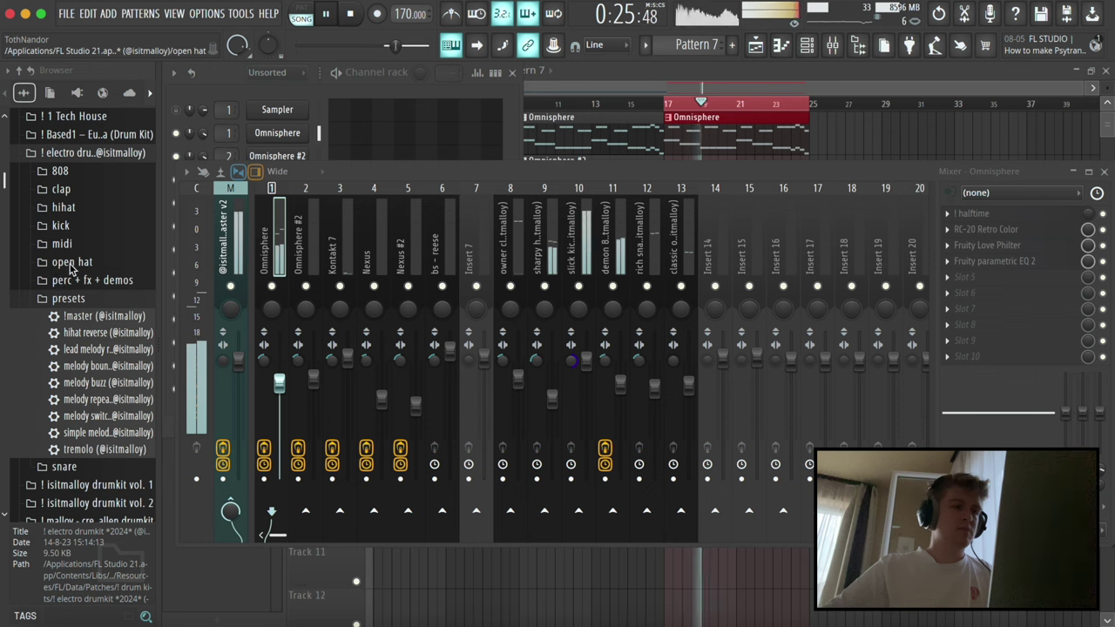
{"action": "left_click_drag", "start_coordinate": [113, 338], "coordinate": [549, 243]}
- Set the hihat insert's volume to -10.1 dB and check the reverse Gross Beat effect during playback
{"action": "left_click_drag", "start_coordinate": [553, 394], "coordinate": [553, 396]}
{"action": "key", "text": "space"}
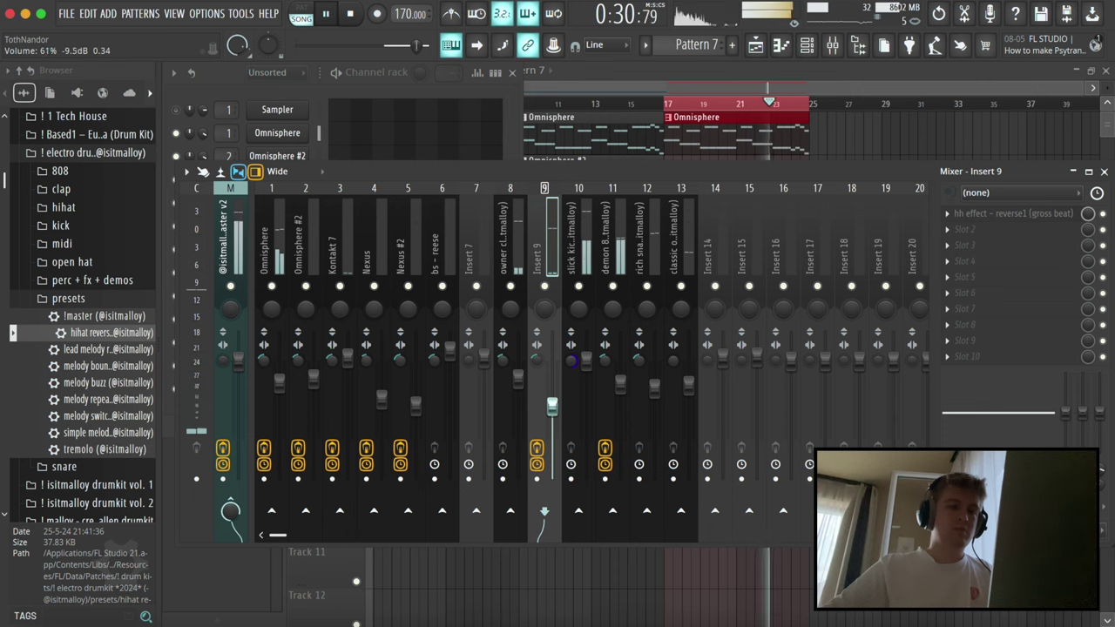
{"action": "left_click", "coordinate": [994, 215]}
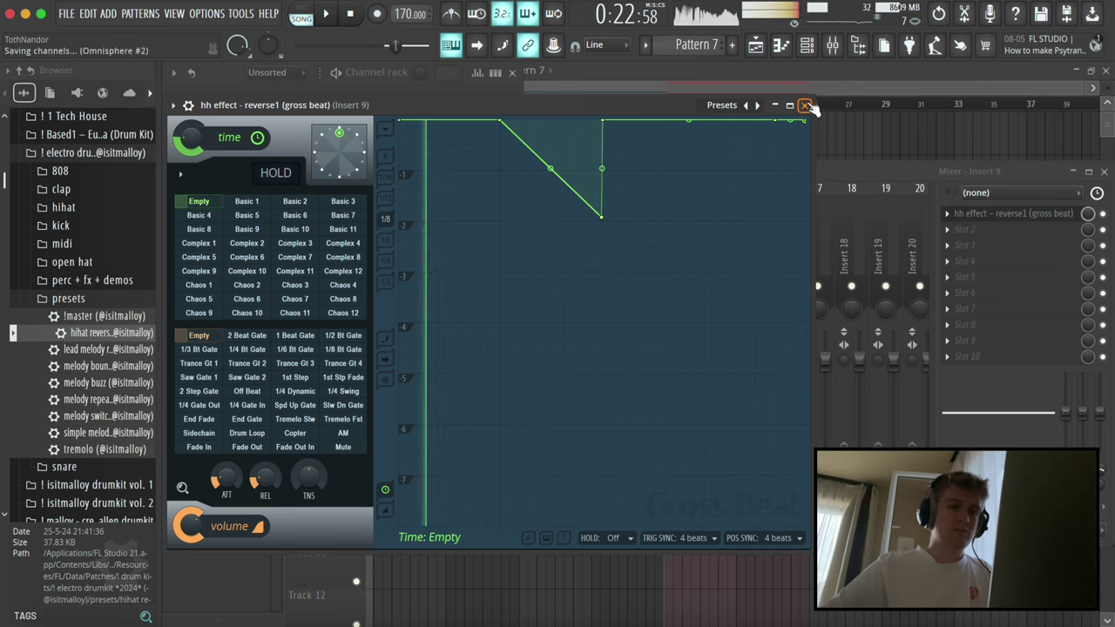
{"action": "left_click", "coordinate": [808, 105]}
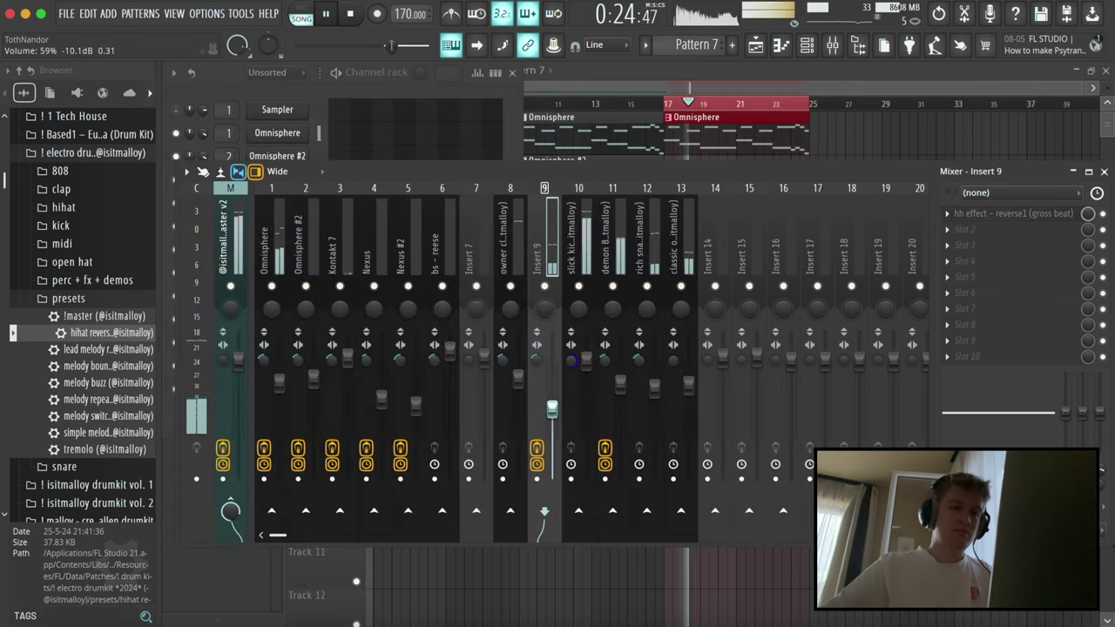
{"action": "key", "text": "F9"}
- Return to the playlist and duplicate the Omnisphere #2 clip on Track 2 at bar 17
{"action": "key", "text": "F6"}
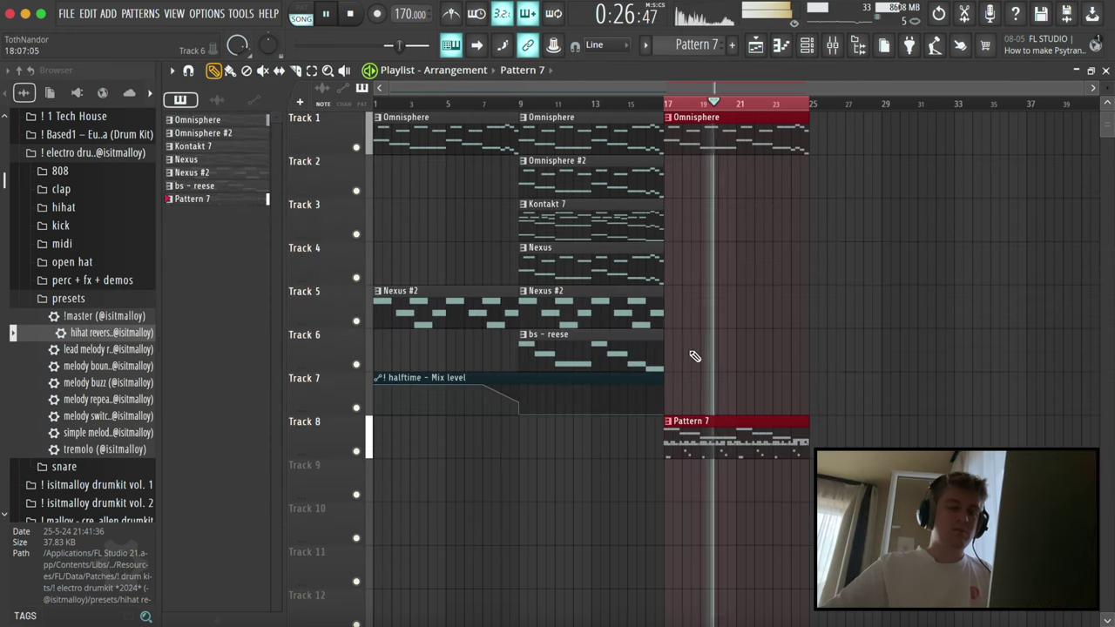
{"action": "left_click", "coordinate": [590, 192], "text": "super"}
{"action": "key", "text": "super+b"}
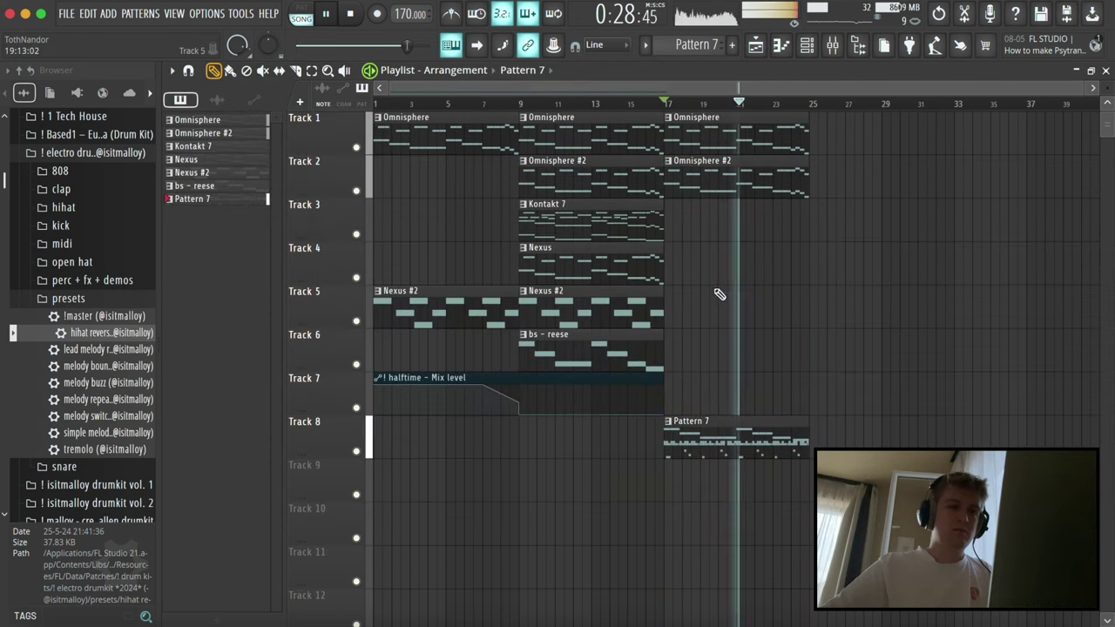
- Copy the Omnisphere, Omnisphere #2 and Nexus clips to bar 25, and duplicate Pattern 7 alongside them on Track 8
{"action": "left_click", "coordinate": [583, 228], "text": "super"}
{"action": "left_click", "coordinate": [566, 139], "text": "shift+super"}
{"action": "left_click", "coordinate": [555, 136], "text": "shift+super"}
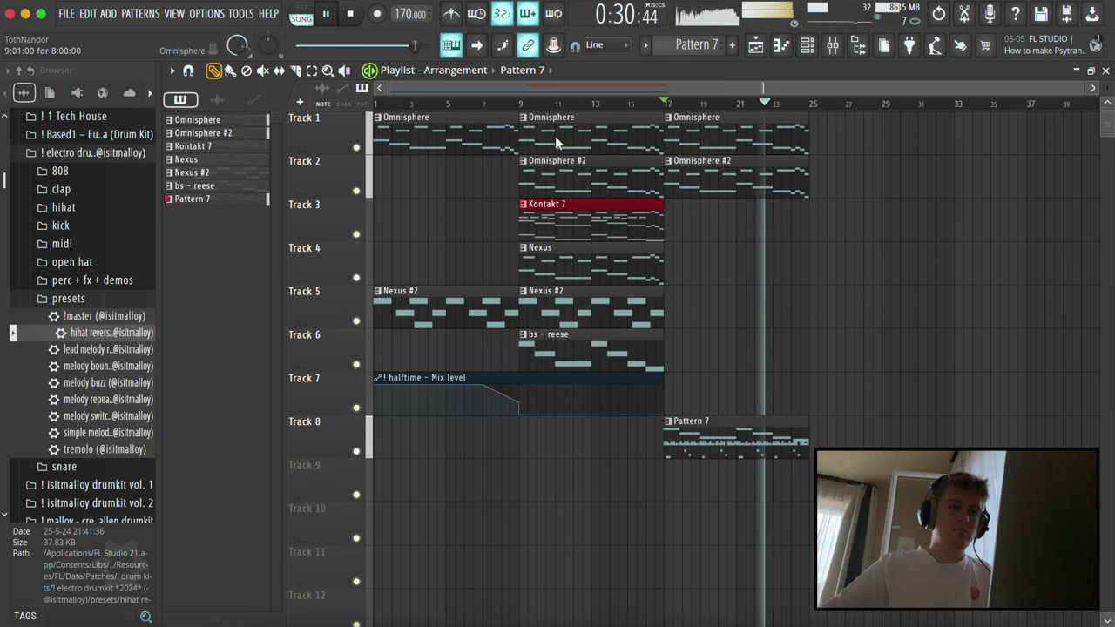
{"action": "left_click", "coordinate": [556, 138], "text": "shift+super"}
{"action": "left_click", "coordinate": [564, 185], "text": "shift+super"}
{"action": "left_click", "coordinate": [562, 219], "text": "shift+super"}
{"action": "left_click", "coordinate": [558, 255], "text": "shift+super"}
{"action": "key", "text": "super+b"}
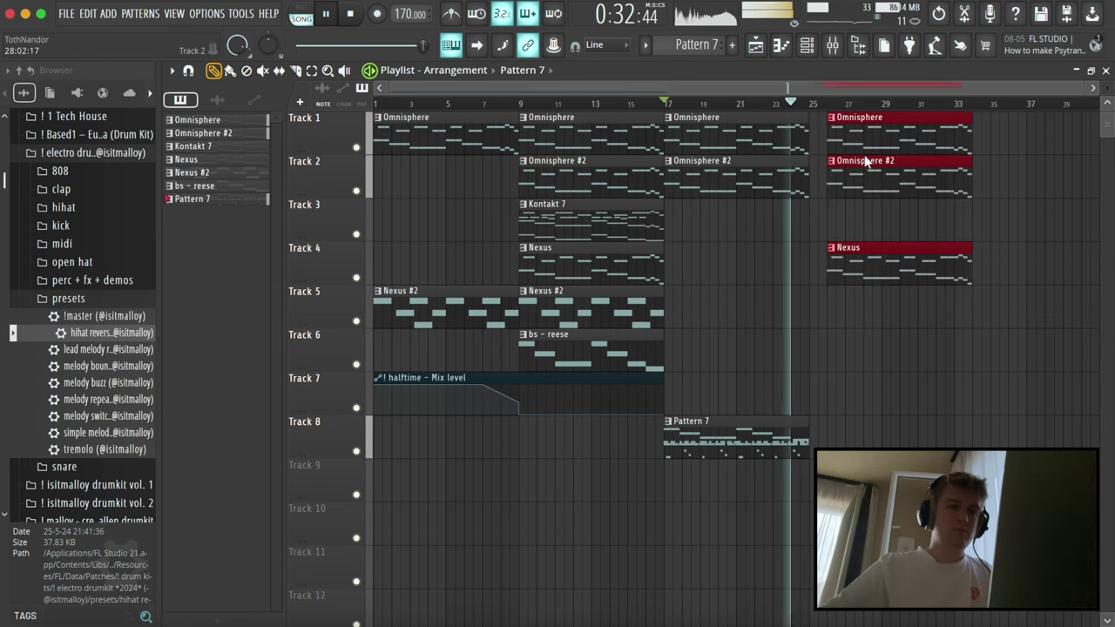
{"action": "left_click", "coordinate": [774, 417], "text": "super"}
{"action": "key", "text": "super+b"}
{"action": "scroll", "coordinate": [647, 337], "scroll_direction": "down", "scroll_amount": 1}
{"action": "left_click", "coordinate": [647, 336], "text": "super"}
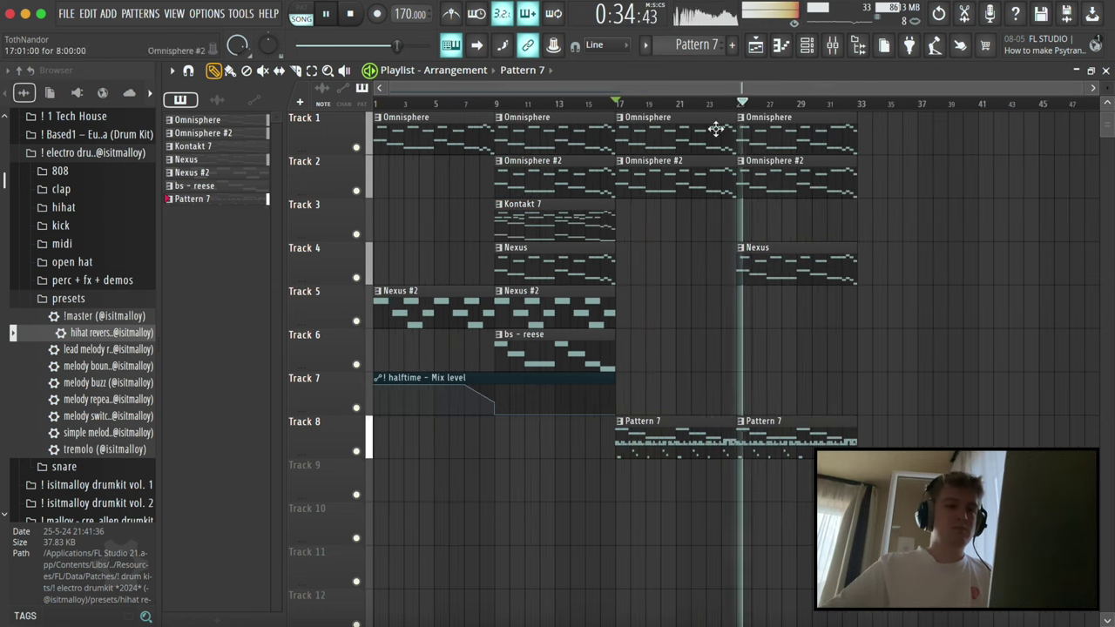
- Split Pattern 7 by channel and delete the two resulting clips on Track 8
{"action": "key", "text": "space"}
{"action": "right_click", "coordinate": [687, 48]}
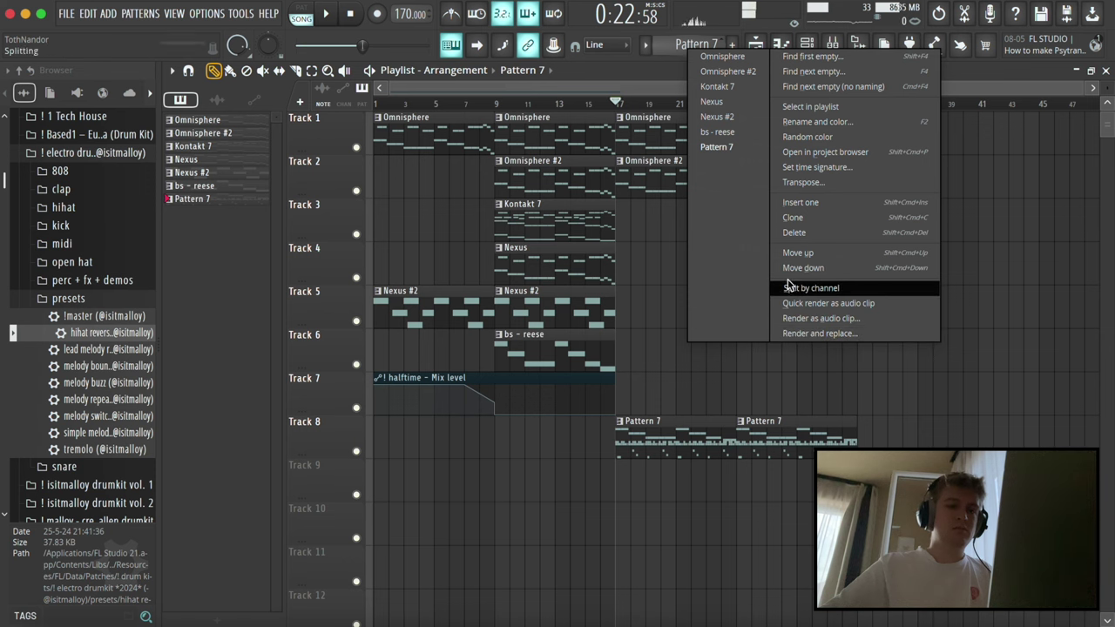
{"action": "left_click", "coordinate": [810, 287]}
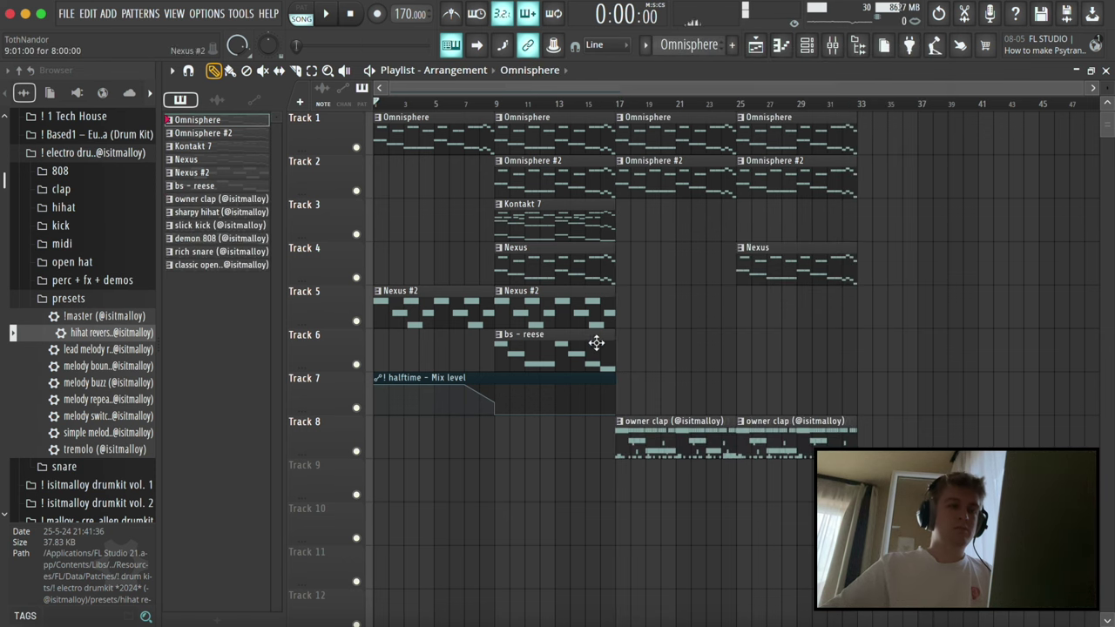
{"action": "key", "text": "space"}
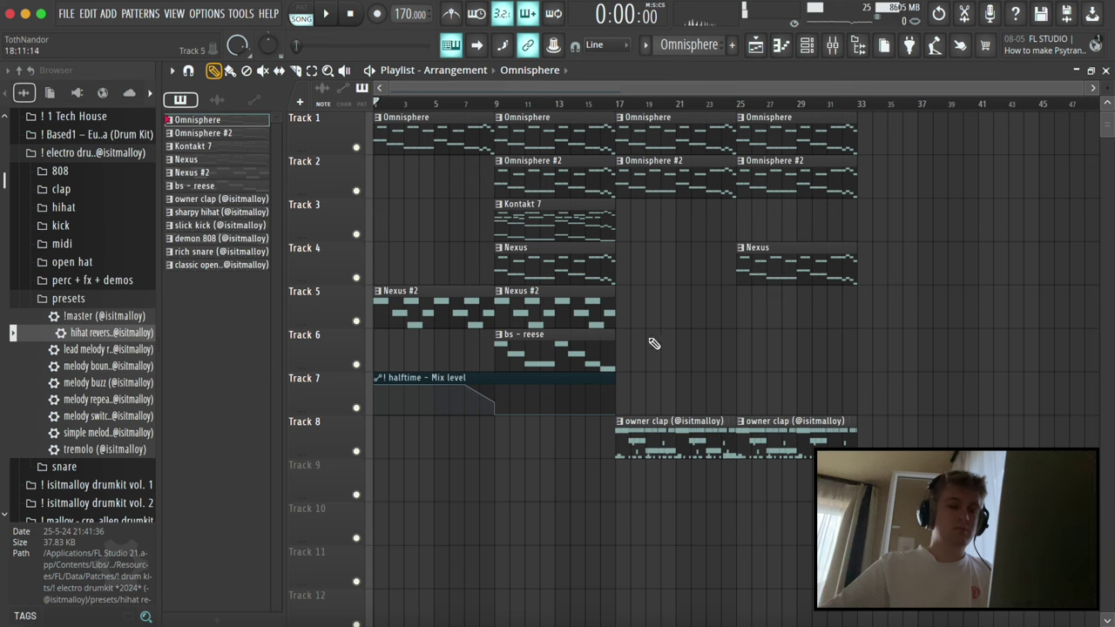
{"action": "key", "text": "Delete"}
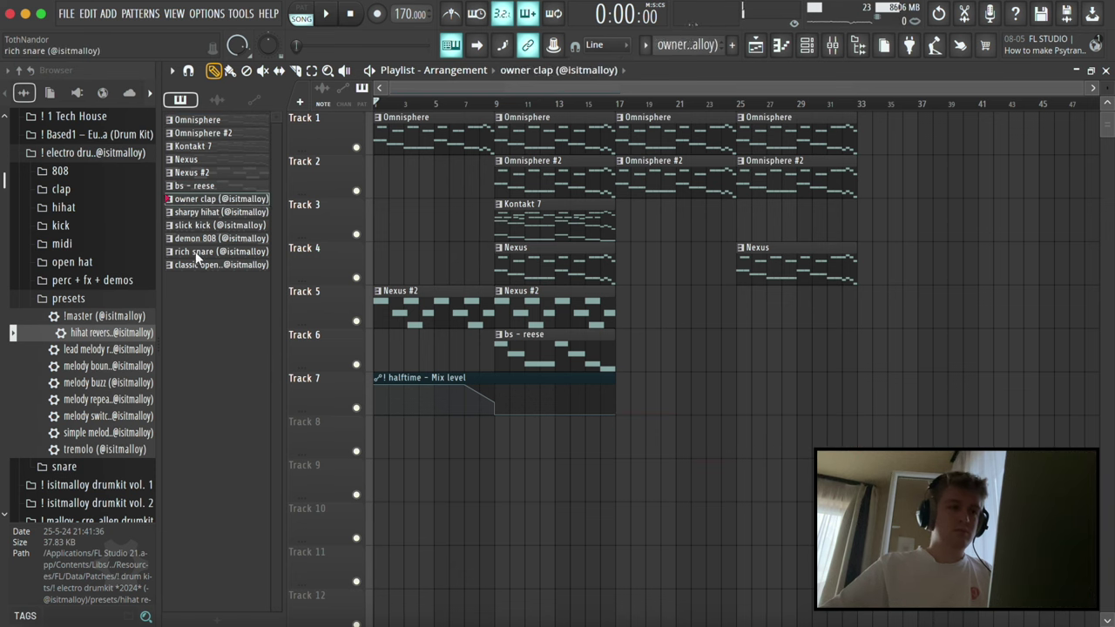
- Place the six drum patterns on Tracks 9 to 14 at bars 17 and 25, leaving out rich snare and classic open hat at bar 17
{"action": "left_click_drag", "start_coordinate": [199, 217], "coordinate": [619, 471]}
{"action": "scroll", "coordinate": [627, 446], "scroll_direction": "down", "scroll_amount": 3}
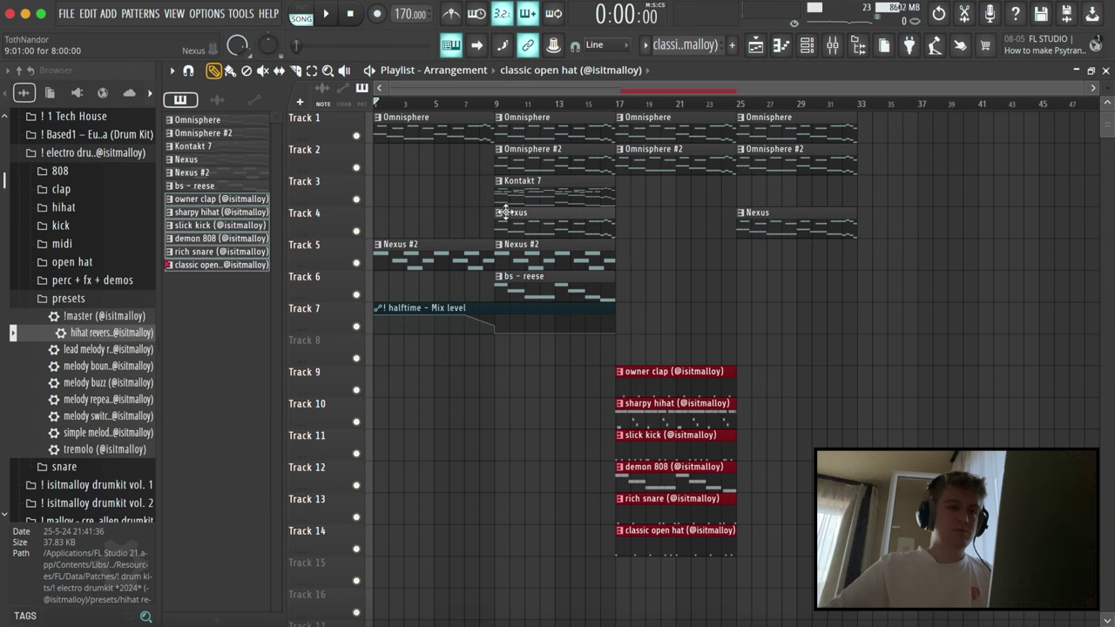
{"action": "key", "text": "super+b"}
{"action": "right_click", "coordinate": [679, 508]}
{"action": "right_click", "coordinate": [674, 542]}
{"action": "key", "text": "space"}
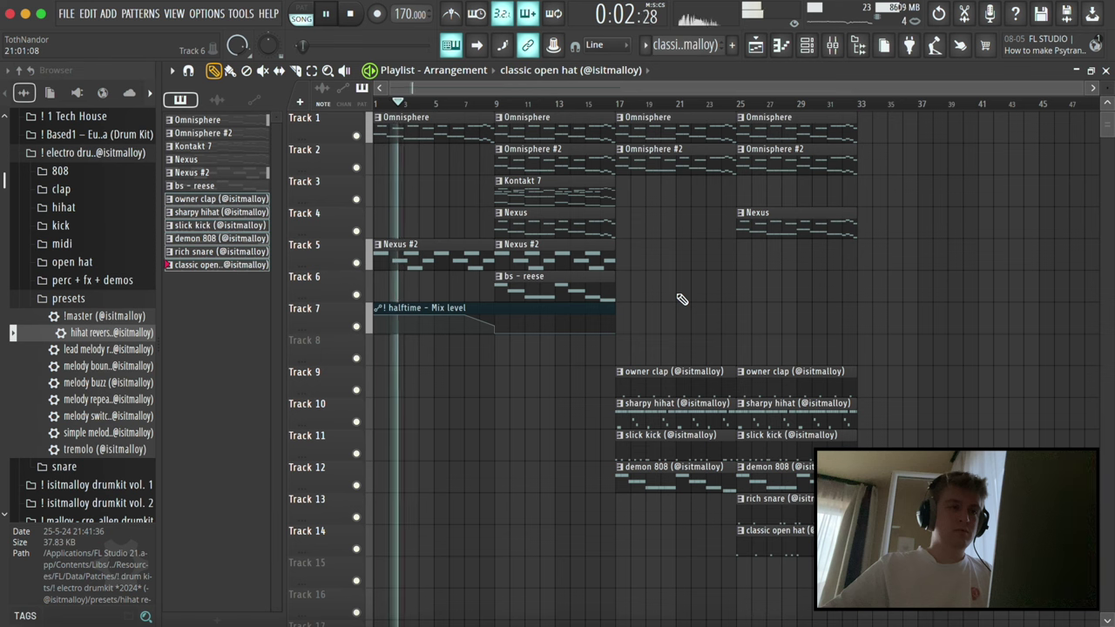
{"action": "key", "text": "space"}
{"action": "key", "text": "space"}
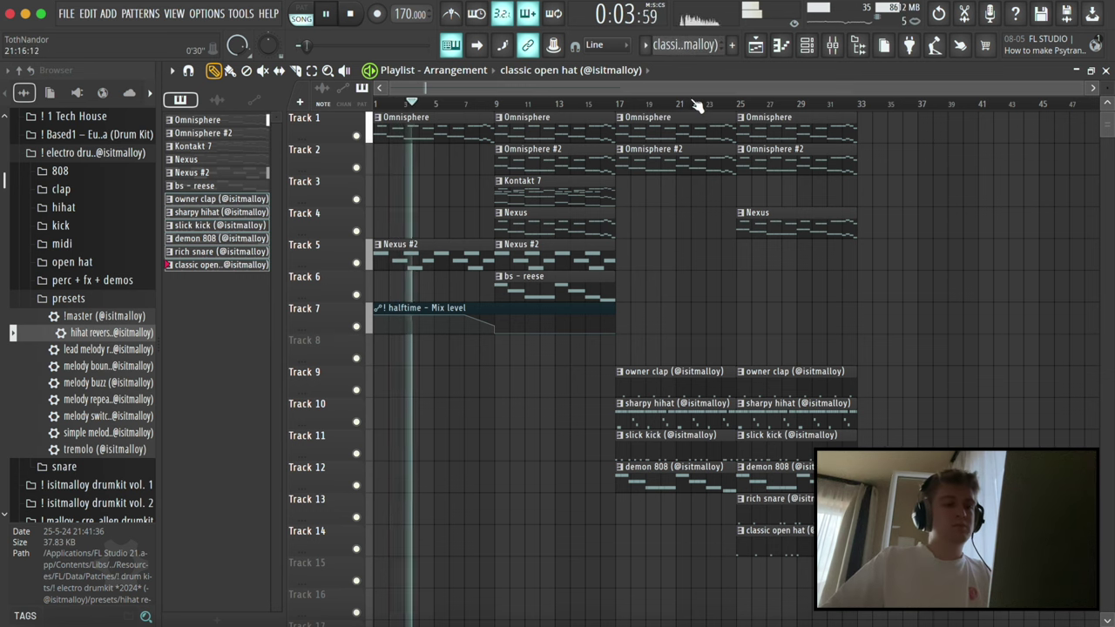
- Copy the owner clap and sharpy hihat clips to bar 9, and shorten that sharpy hihat clip to 7:08:00
{"action": "left_click", "coordinate": [706, 390]}
{"action": "left_click", "coordinate": [645, 414], "text": "super"}
{"action": "left_click", "coordinate": [650, 371], "text": "super"}
{"action": "left_click_drag", "start_coordinate": [650, 372], "coordinate": [539, 375]}
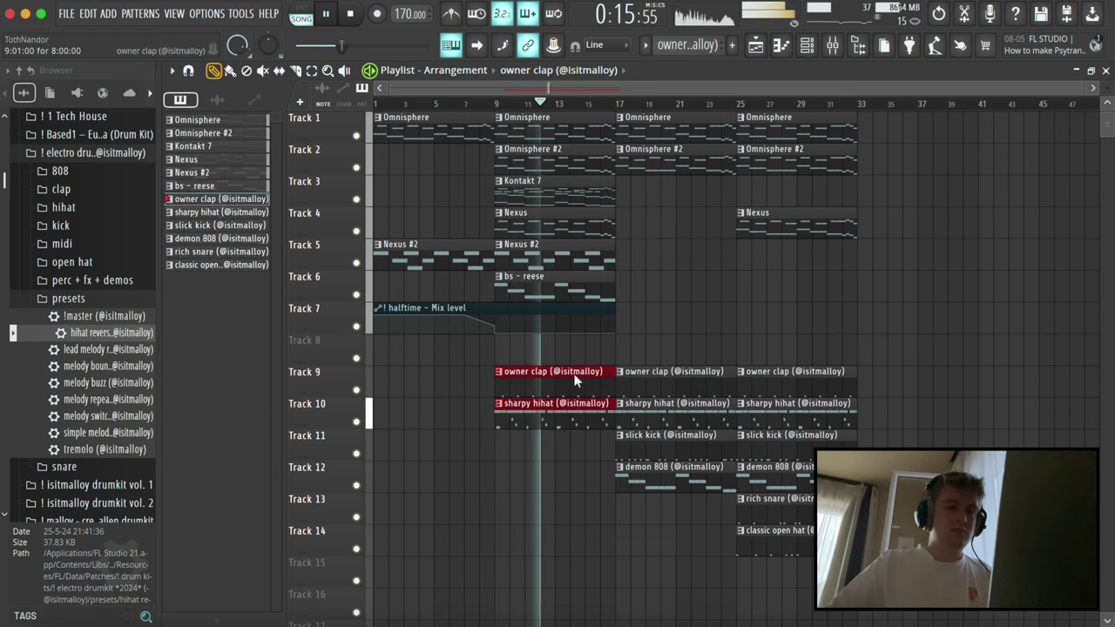
{"action": "left_click", "coordinate": [608, 404], "text": "super"}
{"action": "left_click_drag", "start_coordinate": [614, 405], "coordinate": [607, 405]}
{"action": "scroll", "coordinate": [608, 422], "scroll_direction": "up", "scroll_amount": 3}
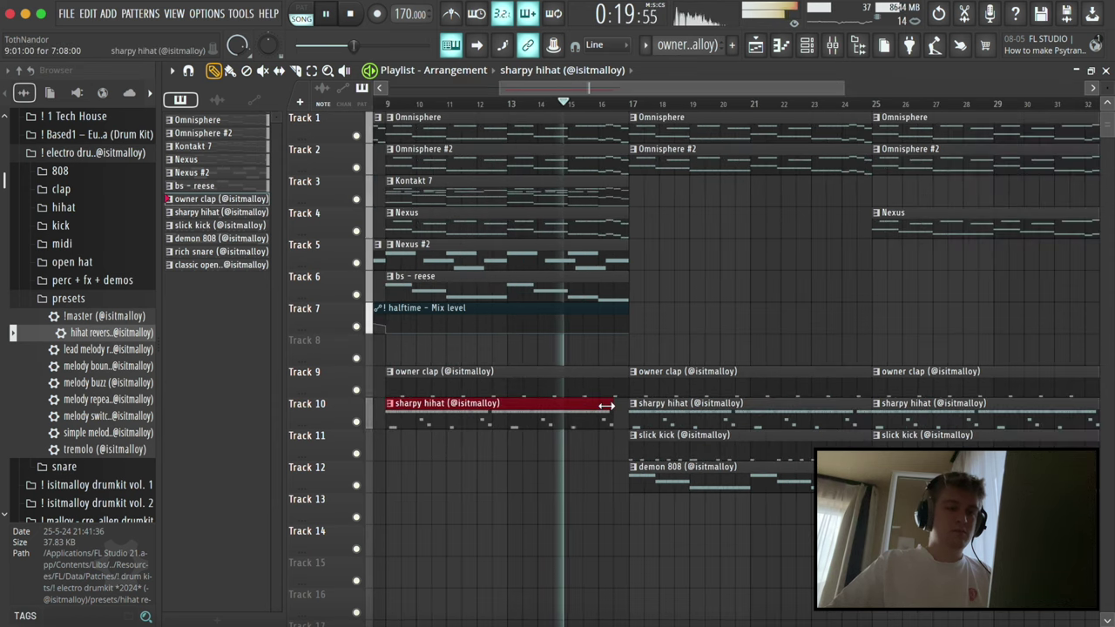
- Delete the Omnisphere #2 clip at bar 17
{"action": "scroll", "coordinate": [613, 397], "scroll_direction": "down", "scroll_amount": 4}
{"action": "scroll", "coordinate": [620, 390], "scroll_direction": "down", "scroll_amount": 1}
{"action": "left_click", "coordinate": [685, 328], "text": "super"}
{"action": "scroll", "coordinate": [682, 326], "scroll_direction": "up", "scroll_amount": 1}
{"action": "key", "text": "super+a"}
{"action": "left_click", "coordinate": [623, 261], "text": "super"}
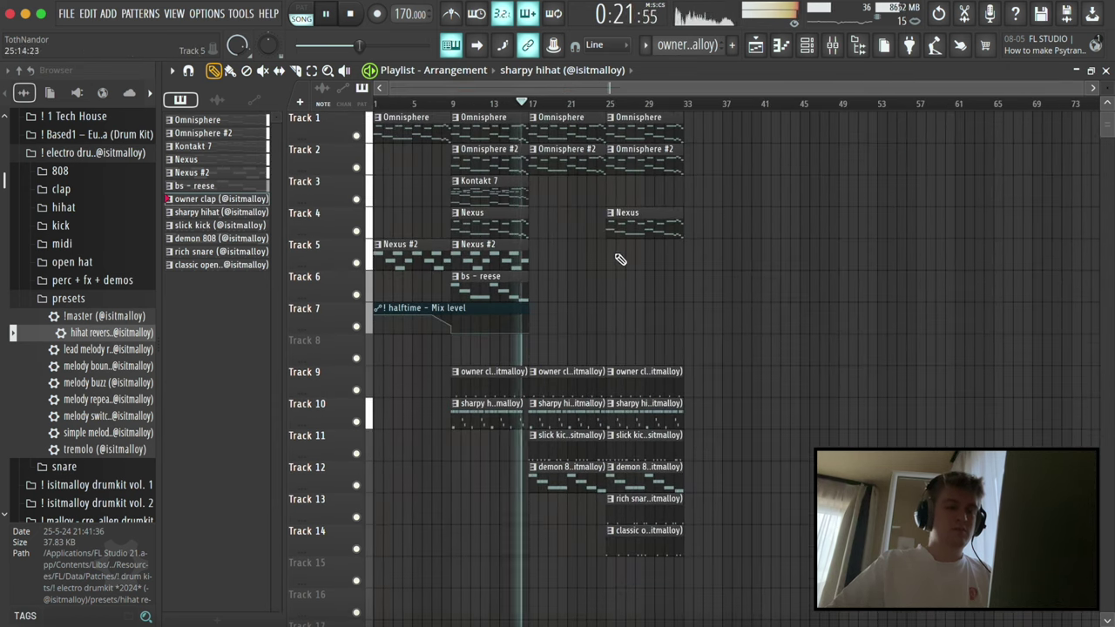
{"action": "right_click", "coordinate": [562, 145]}
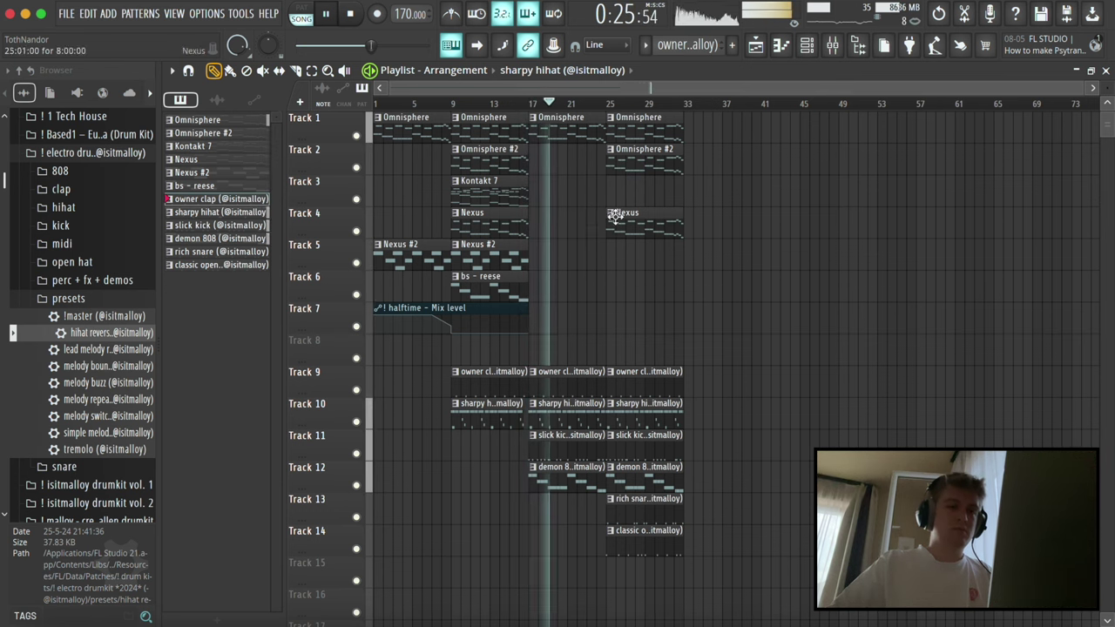
- Place Omnisphere #2 and Kontakt 7 clips at bar 33, and Omnisphere, Kontakt 7 and Nexus clips at bar 41
{"action": "left_click", "coordinate": [495, 200]}
{"action": "left_click_drag", "start_coordinate": [461, 160], "coordinate": [691, 161]}
{"action": "left_click_drag", "start_coordinate": [536, 229], "coordinate": [780, 134]}
{"action": "key", "text": "super+a"}
{"action": "key", "text": "super+d"}
{"action": "scroll", "coordinate": [697, 366], "scroll_direction": "up", "scroll_amount": 2}
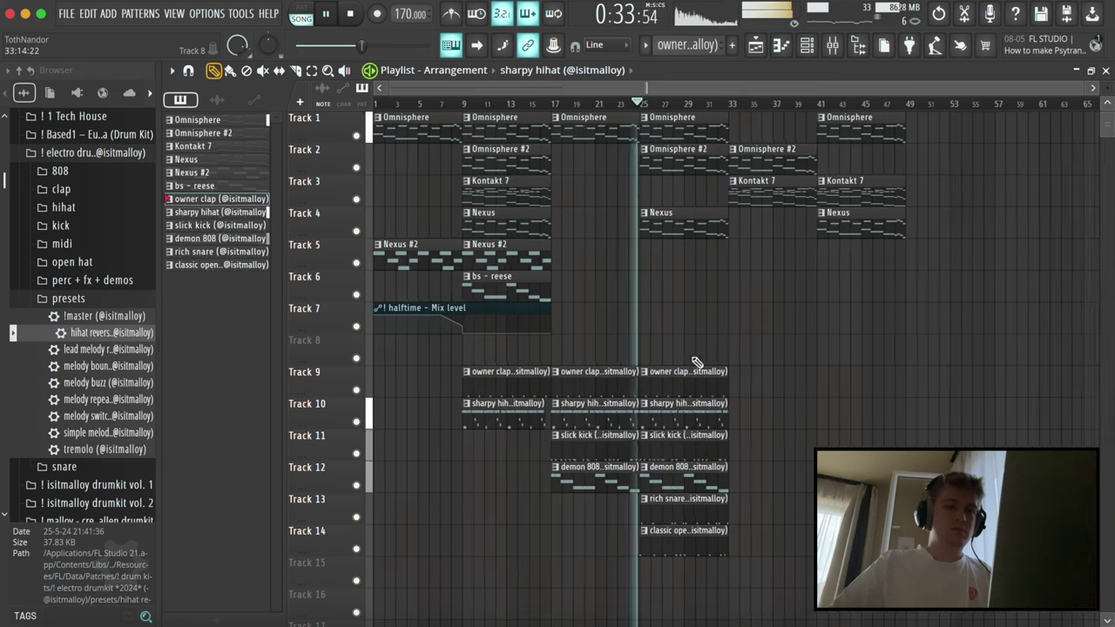
- Fill bars 35 to 41 with owner clap, sharpy hihat and demon 808, and copy those clips plus slick kick to bar 41
{"action": "mouse_move", "coordinate": [737, 338]}
{"action": "left_mouse_down"}
{"action": "mouse_move", "coordinate": [597, 450]}
{"action": "mouse_move", "coordinate": [600, 477]}
{"action": "left_mouse_up"}
{"action": "key", "text": "super+b"}
{"action": "left_click_drag", "start_coordinate": [756, 492], "coordinate": [765, 392]}
{"action": "left_click", "coordinate": [741, 373]}
{"action": "left_click", "coordinate": [742, 383]}
{"action": "key", "text": "super+d"}
{"action": "right_click", "coordinate": [782, 455]}
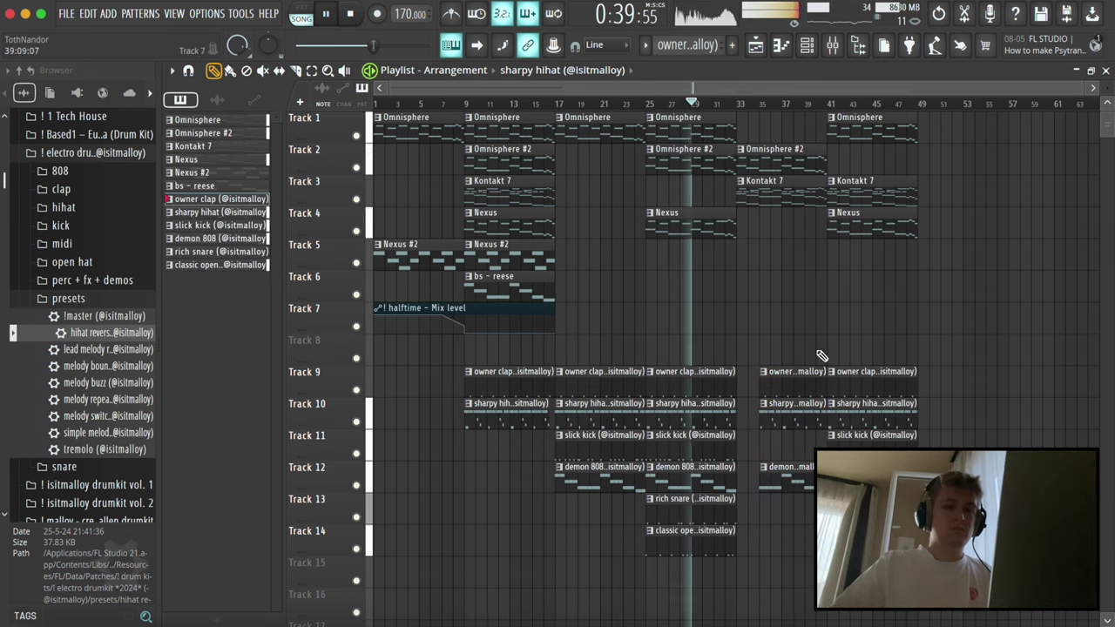
- Shorten the drum clips that start at bar 41 so they end about bar 48
{"action": "left_click_drag", "start_coordinate": [851, 361], "coordinate": [869, 471]}
{"action": "left_click_drag", "start_coordinate": [914, 376], "coordinate": [906, 377]}
{"action": "key", "text": "super+a"}
{"action": "key", "text": "super+d"}
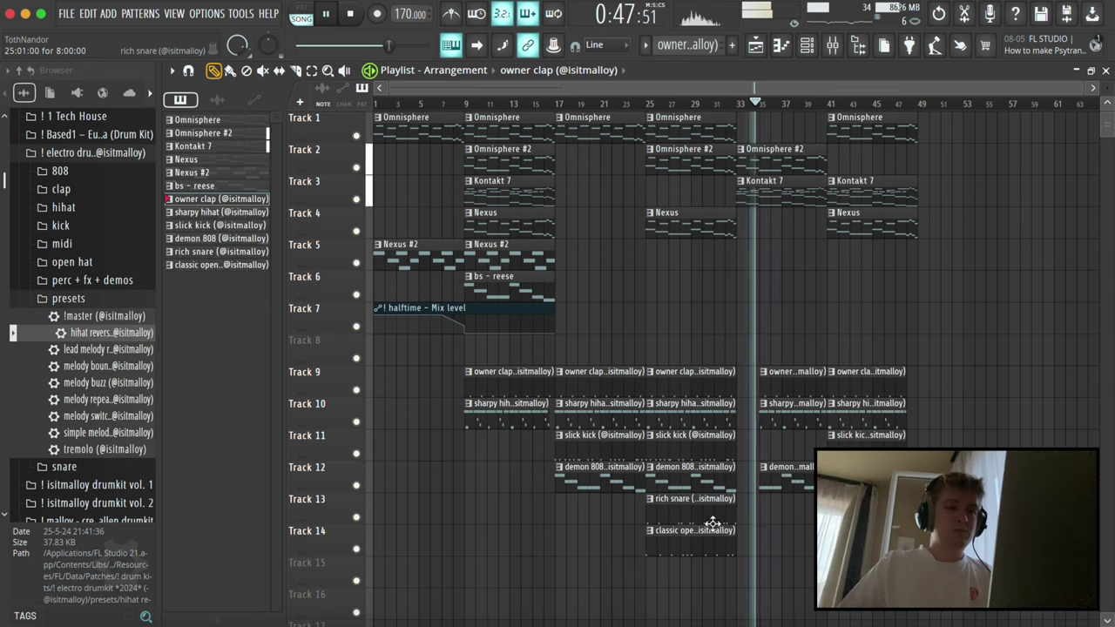
- Extend the melody and drum clips over bars 49 to 65, keeping only Omnisphere and Nexus as the melody at bar 49
{"action": "left_click_drag", "start_coordinate": [699, 500], "coordinate": [595, 118]}
{"action": "left_click_drag", "start_coordinate": [595, 118], "coordinate": [955, 124]}
{"action": "scroll", "coordinate": [940, 177], "scroll_direction": "down", "scroll_amount": 1}
{"action": "key", "text": "ctrl+d"}
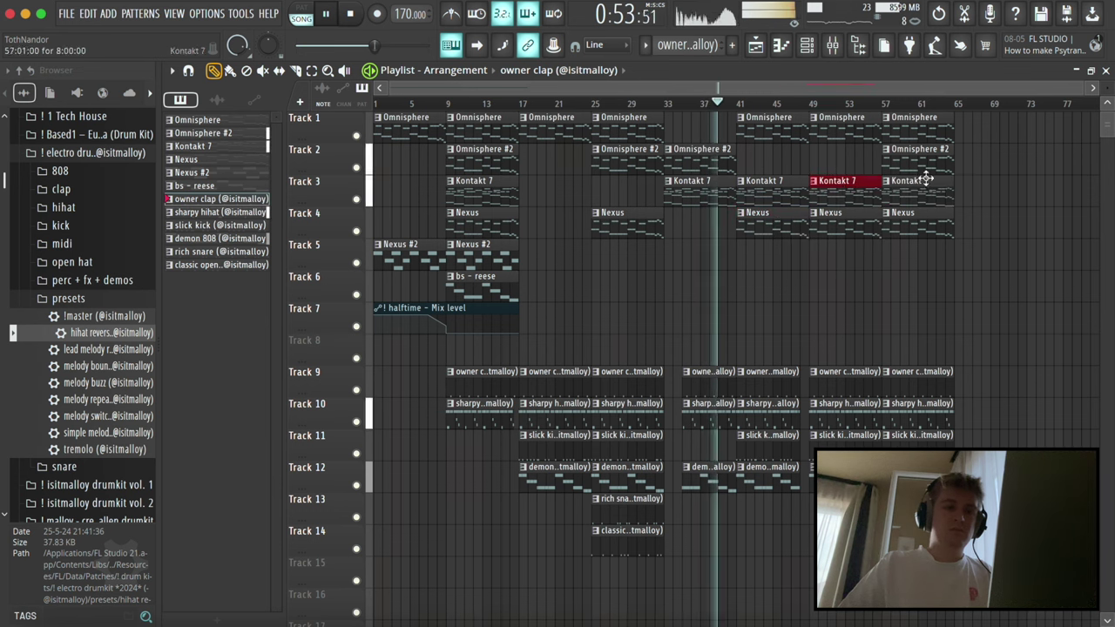
{"action": "key", "text": "Delete"}
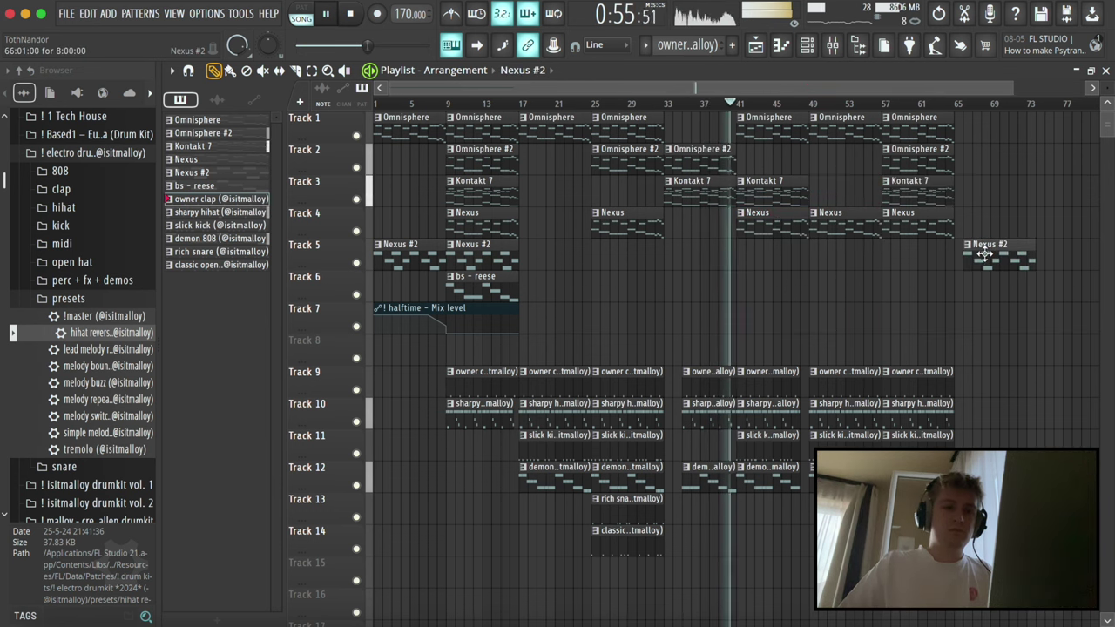
- Place the Nexus #2 and Omnisphere clips at bar 65, and a classic open hat clip on Track 14 at bar 49
{"action": "left_click_drag", "start_coordinate": [985, 253], "coordinate": [977, 253]}
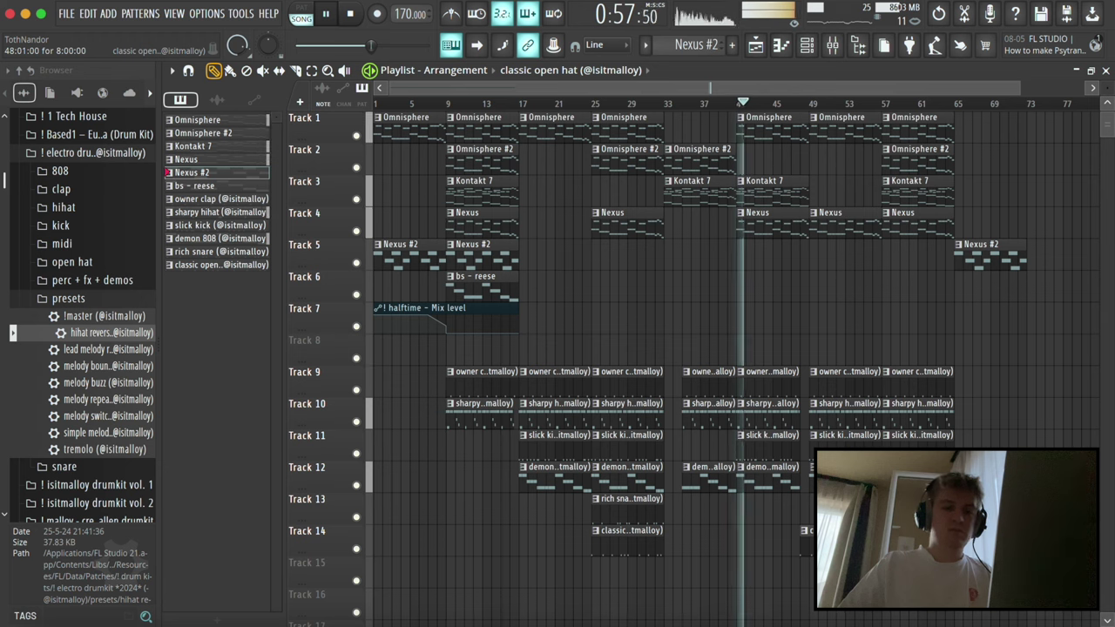
{"action": "scroll", "coordinate": [874, 273], "scroll_direction": "down", "scroll_amount": 2}
{"action": "left_click", "coordinate": [874, 127], "text": "ctrl"}
{"action": "key", "text": "ctrl+b"}
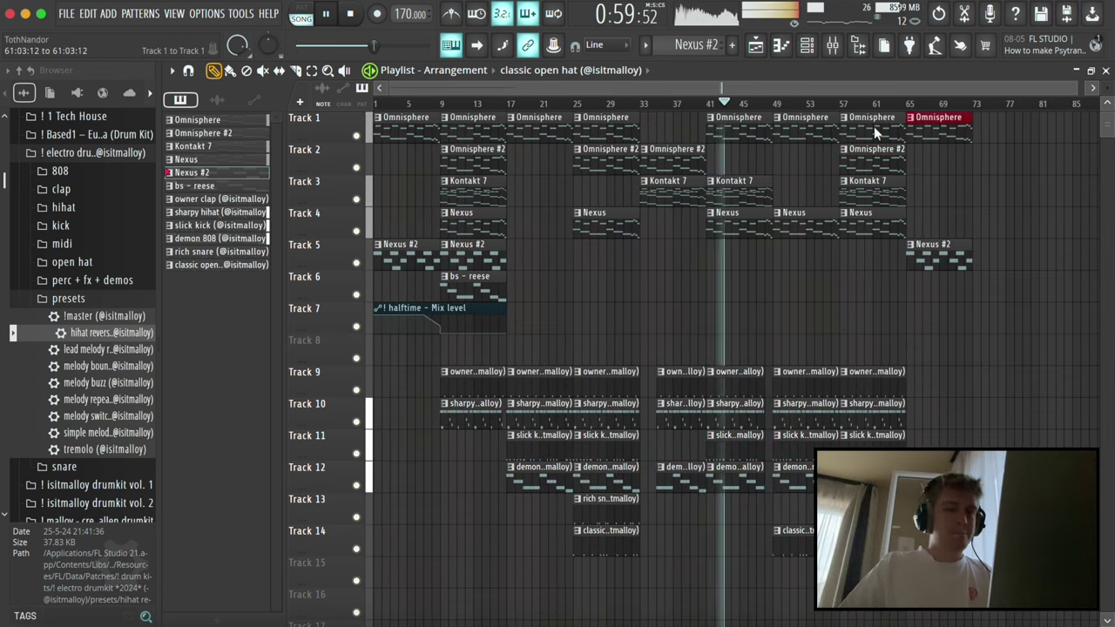
{"action": "key", "text": "ctrl+d"}
- Copy the Omnisphere #2, Kontakt 7, Nexus and bs - reese clips to bar 73
{"action": "scroll", "coordinate": [898, 261], "scroll_direction": "down", "scroll_amount": 1}
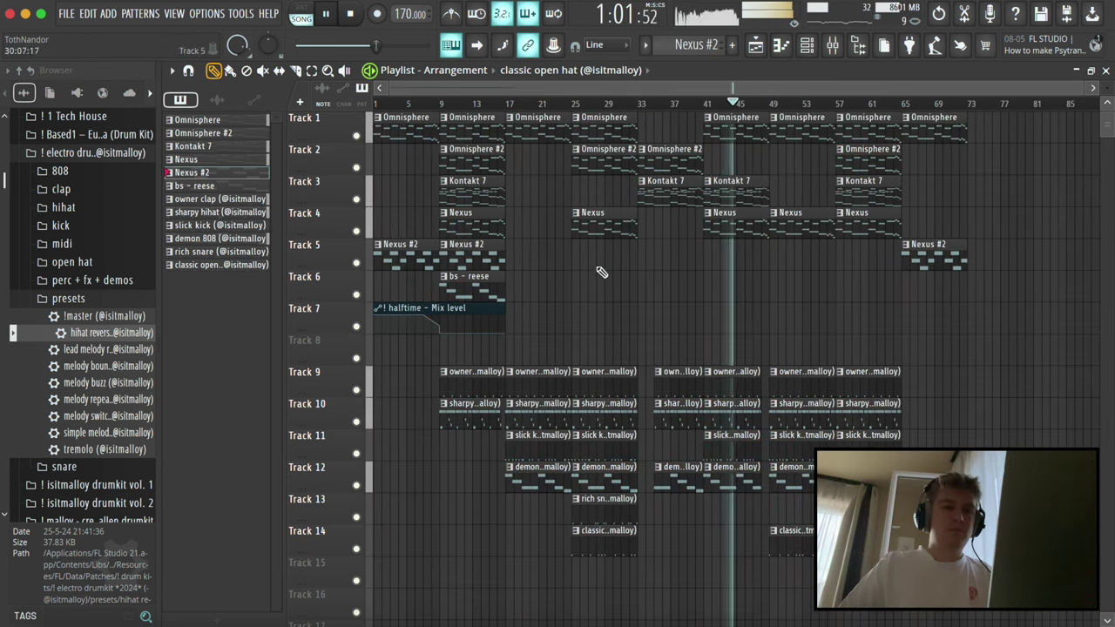
{"action": "left_click_drag", "start_coordinate": [496, 174], "coordinate": [997, 165]}
{"action": "key", "text": "ctrl+d"}
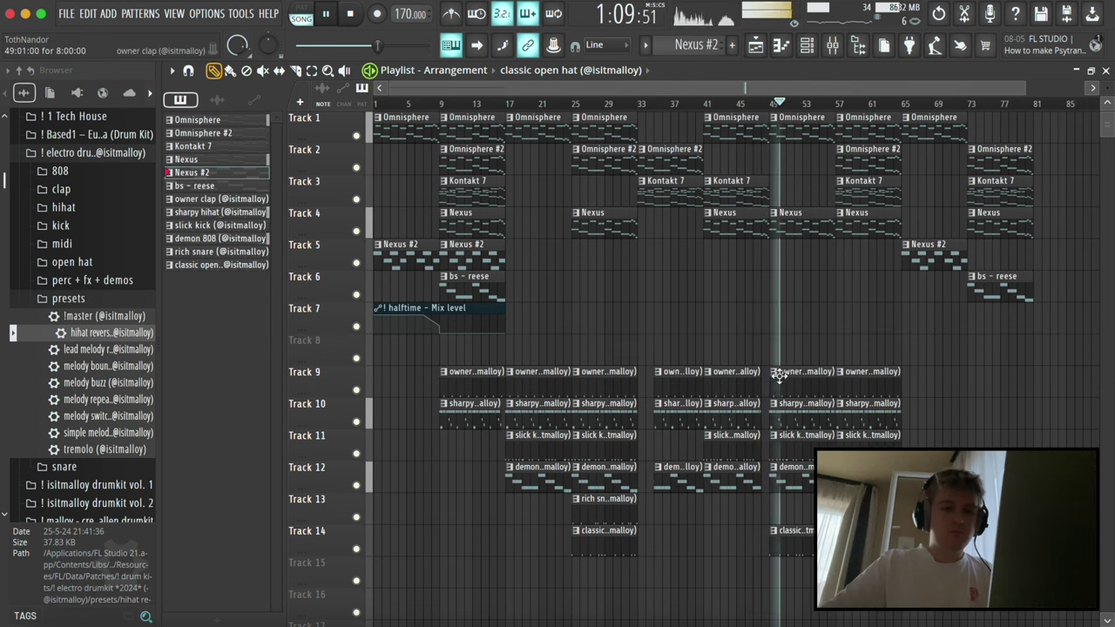
- Copy owner clap to bar 65 and sharpy hihat to bar 73, trimming the clap clip to start at bar 67
{"action": "key", "text": "ctrl+b"}
{"action": "key", "text": "ctrl+a"}
{"action": "key", "text": "ctrl+d"}
{"action": "left_click_drag", "start_coordinate": [871, 402], "coordinate": [1051, 396]}
{"action": "key", "text": "ctrl+d"}
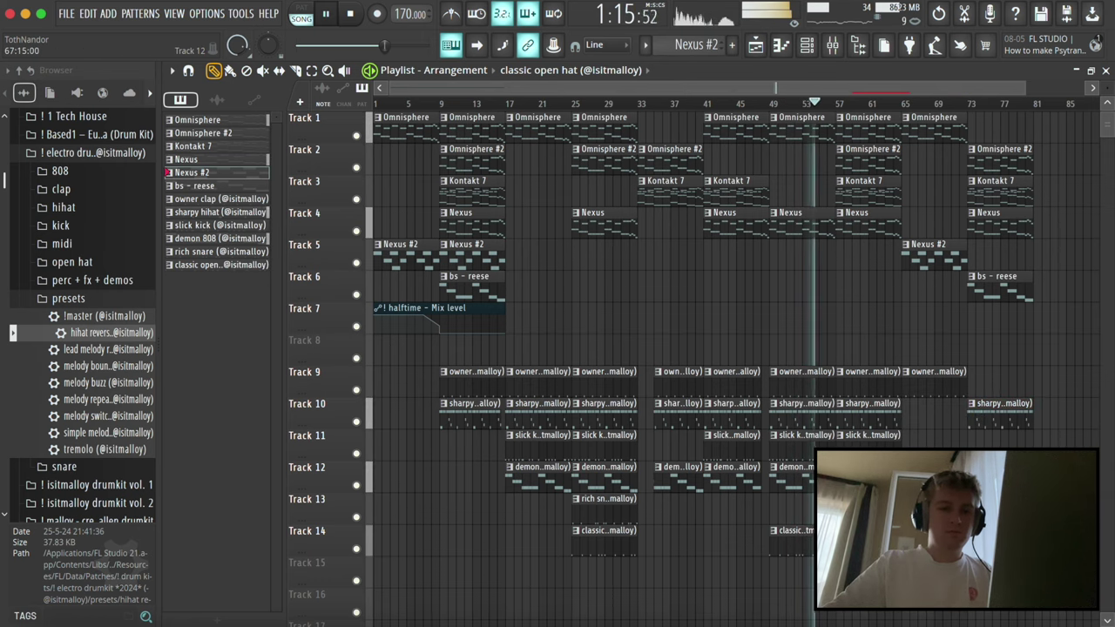
{"action": "key", "text": "ctrl+d"}
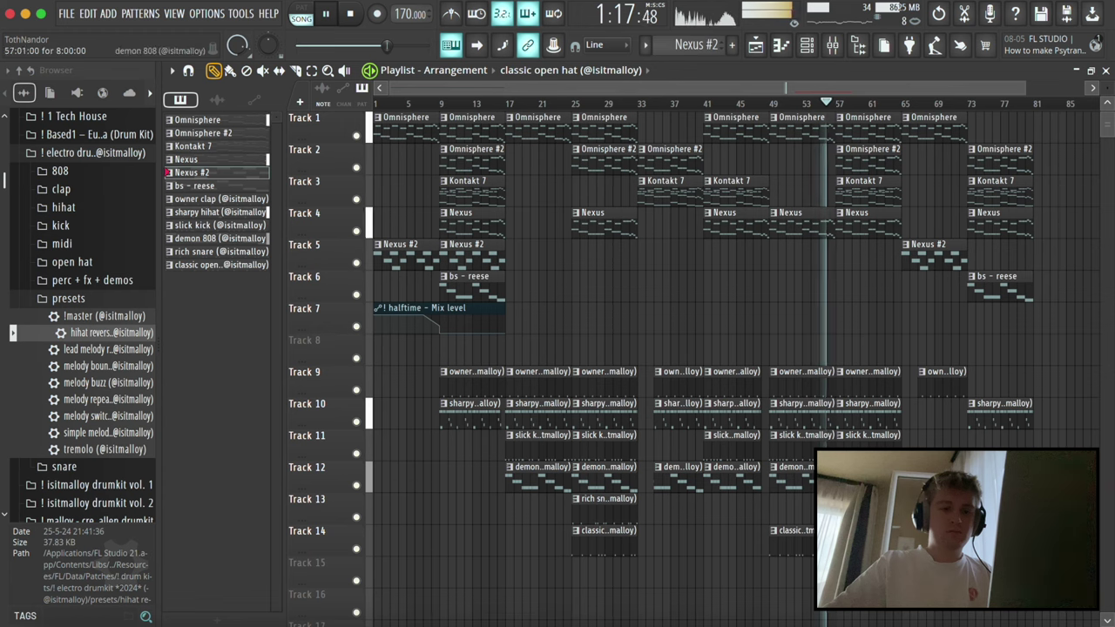
- Trim the sharpy hihat and slick kick clips at bar 65 to start at bar 67, and remove the sharpy hihat clip at bar 73
{"action": "left_click_drag", "start_coordinate": [910, 473], "coordinate": [897, 421]}
{"action": "key", "text": "ctrl+b"}
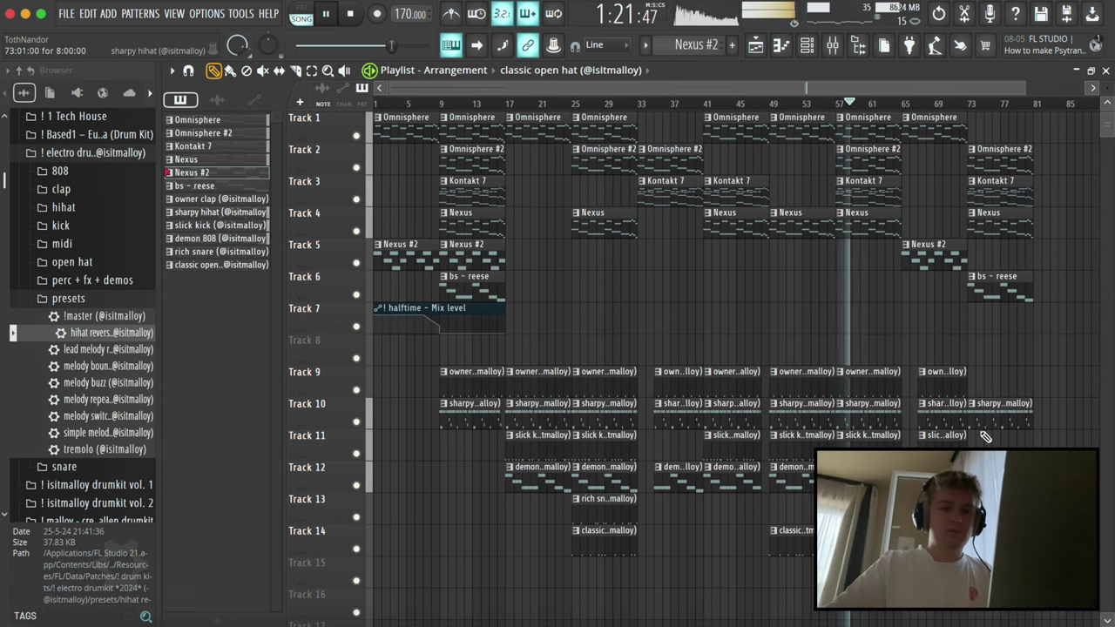
{"action": "scroll", "coordinate": [986, 438], "scroll_direction": "up", "scroll_amount": 4}
{"action": "scroll", "coordinate": [986, 440], "scroll_direction": "down", "scroll_amount": 4}
{"action": "left_click_drag", "start_coordinate": [1010, 443], "coordinate": [1013, 394]}
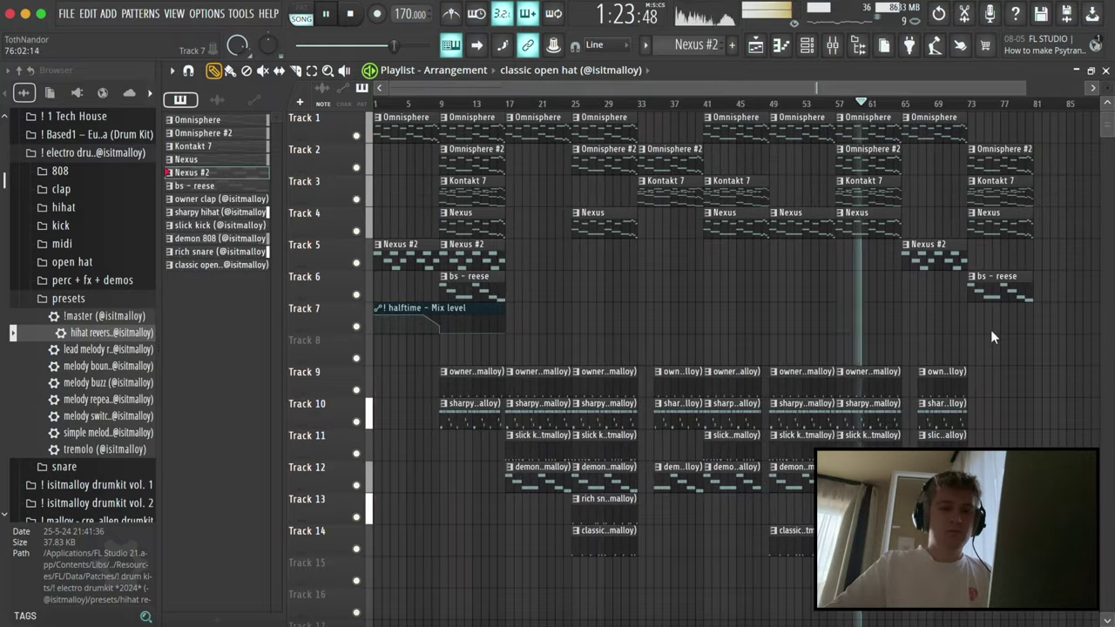
{"action": "left_click", "coordinate": [963, 418]}
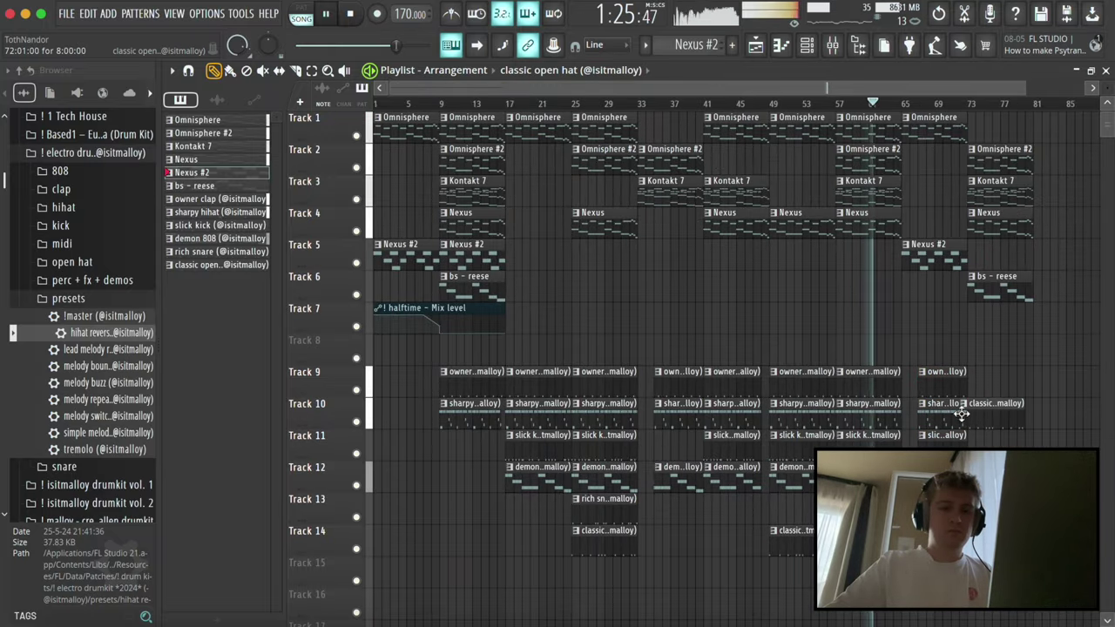
{"action": "left_click", "coordinate": [964, 401]}
{"action": "right_click", "coordinate": [988, 413]}
- Fill bars 81 to 97 with copies of the Omnisphere, Omnisphere #2, Nexus and drum clips, adding Kontakt 7 and Nexus #2 at bar 89
{"action": "left_click_drag", "start_coordinate": [983, 383], "coordinate": [950, 474]}
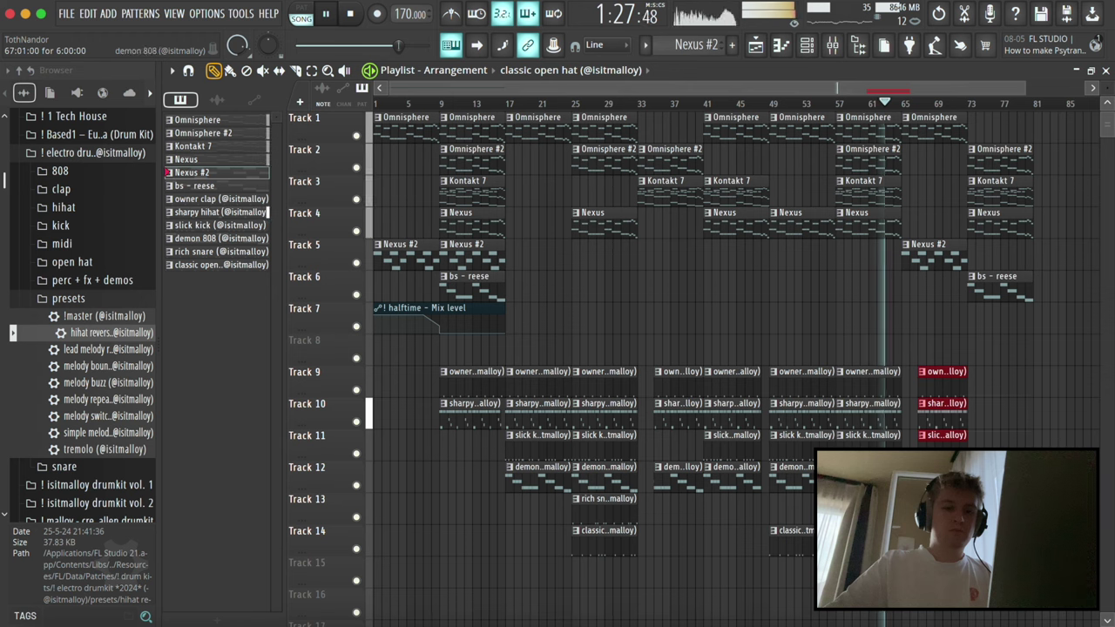
{"action": "scroll", "coordinate": [814, 276], "scroll_direction": "down", "scroll_amount": 2}
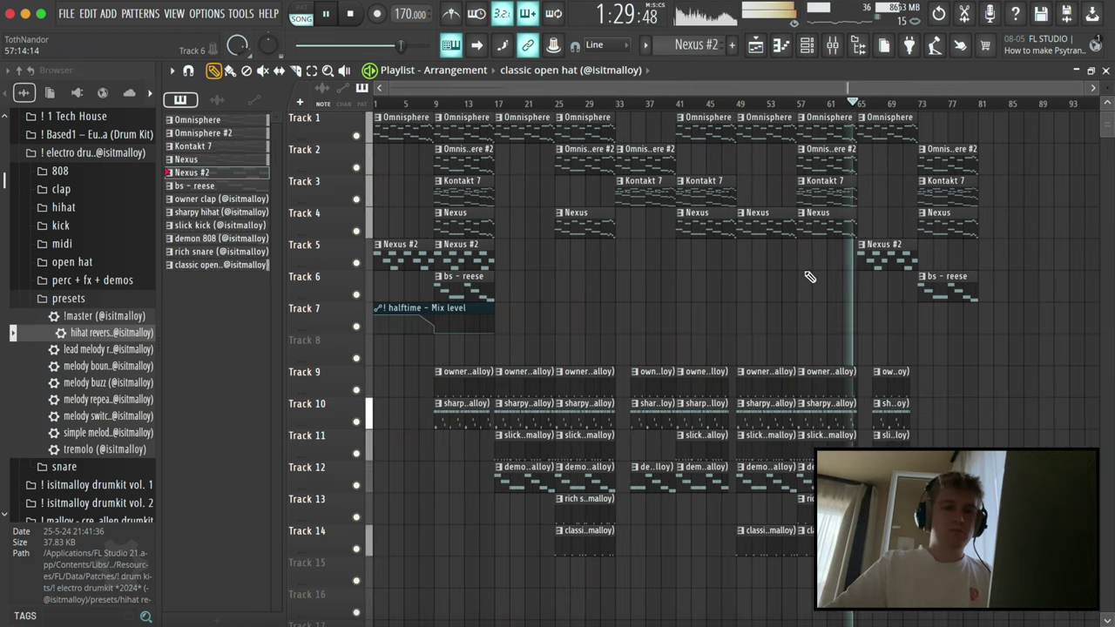
{"action": "key", "text": "super+a"}
{"action": "key", "text": "super+d"}
{"action": "left_click_drag", "start_coordinate": [839, 549], "coordinate": [1007, 131]}
{"action": "key", "text": "super+d"}
{"action": "scroll", "coordinate": [916, 307], "scroll_direction": "down", "scroll_amount": 1}
{"action": "left_click", "coordinate": [862, 145], "text": "super"}
{"action": "key", "text": "super+b"}
{"action": "left_click", "coordinate": [944, 304], "text": "super"}
{"action": "left_click_drag", "start_coordinate": [810, 261], "coordinate": [966, 258]}
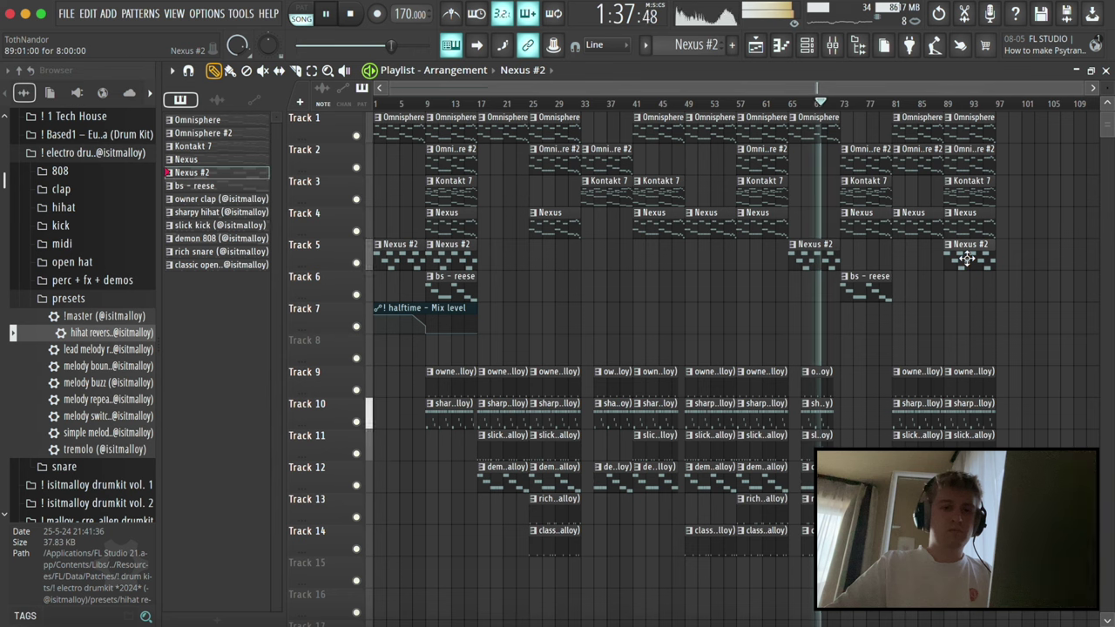
- Copy the Kontakt 7, Nexus and drum clips from bar 89 to bar 97
{"action": "left_click", "coordinate": [968, 226], "text": "super"}
{"action": "left_click", "coordinate": [984, 195], "text": "super"}
{"action": "left_click", "coordinate": [986, 228], "text": "shift+super"}
{"action": "key", "text": "super+b"}
{"action": "left_click", "coordinate": [1023, 361], "text": "super"}
{"action": "left_click_drag", "start_coordinate": [984, 335], "coordinate": [985, 506]}
{"action": "key", "text": "super+b"}
{"action": "left_click", "coordinate": [1022, 505], "text": "super"}
- Trim the owner clap and sharpy hihat clips at bar 97 to start at bar 99
{"action": "left_click_drag", "start_coordinate": [1024, 558], "coordinate": [1003, 339]}
{"action": "left_click", "coordinate": [1014, 441], "text": "super"}
{"action": "left_click_drag", "start_coordinate": [1006, 428], "coordinate": [1015, 371]}
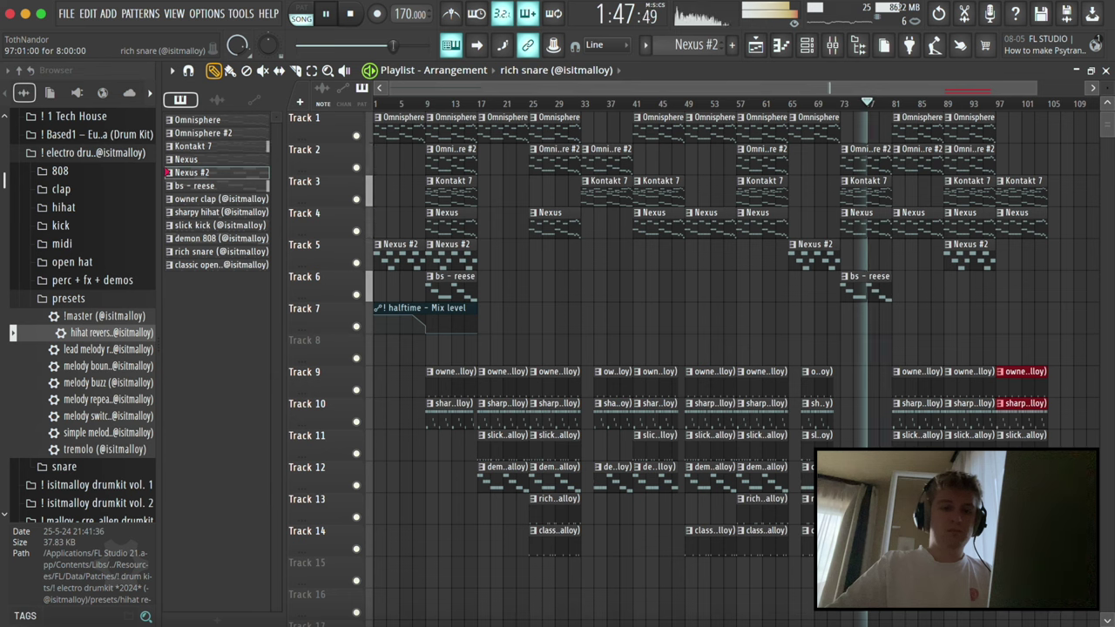
{"action": "left_click_drag", "start_coordinate": [998, 514], "coordinate": [1004, 514]}
{"action": "key", "text": "super+d"}
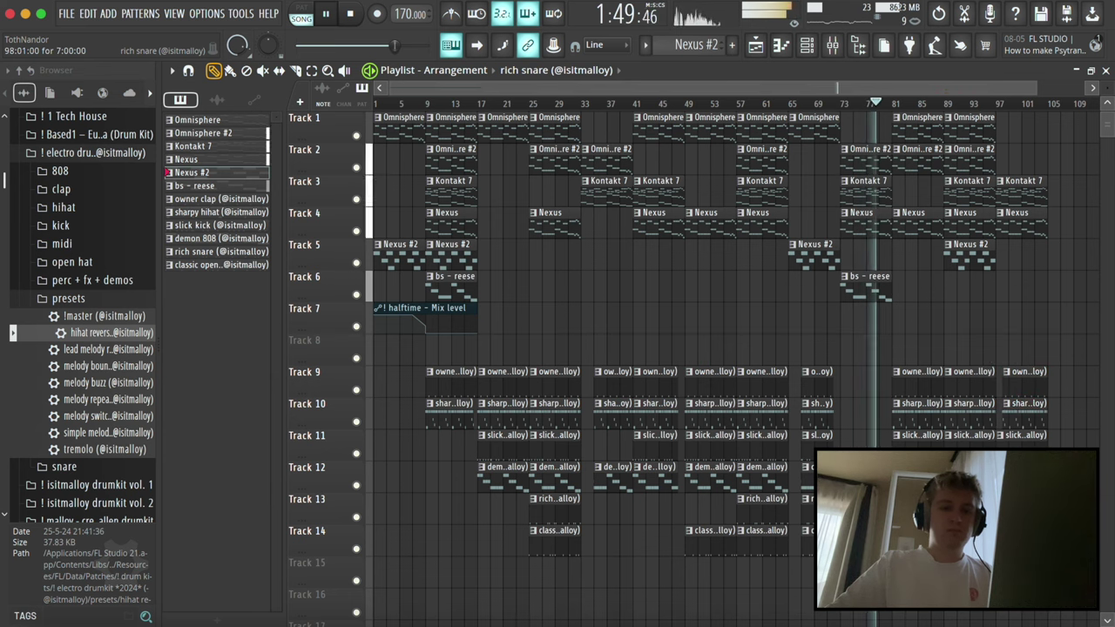
{"action": "left_click_drag", "start_coordinate": [1021, 415], "coordinate": [1008, 244]}
{"action": "left_click_drag", "start_coordinate": [1029, 571], "coordinate": [1029, 512]}
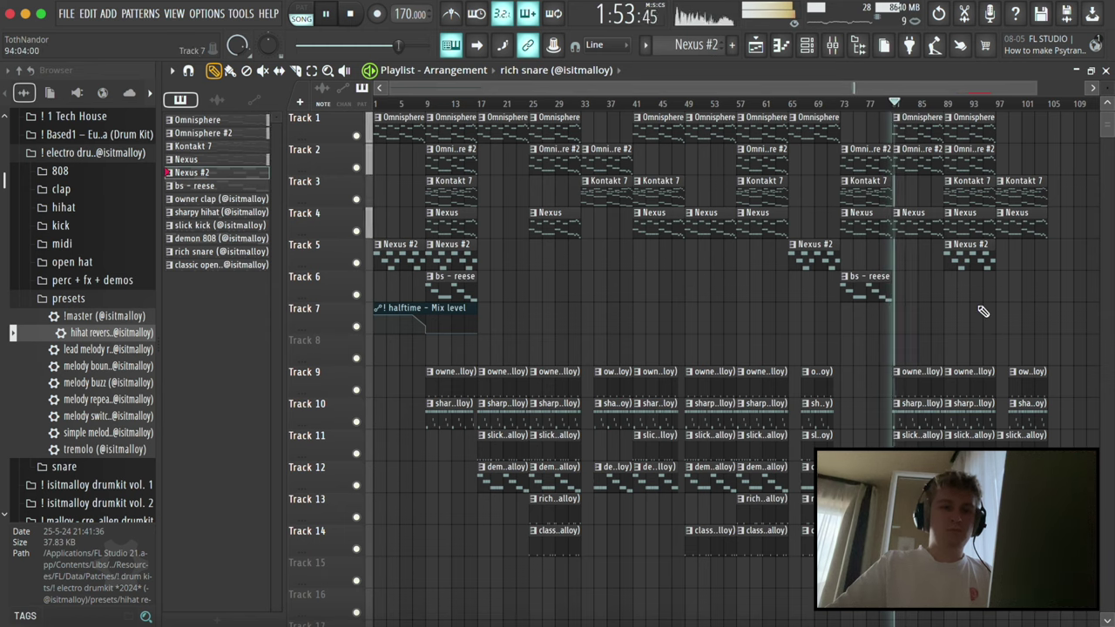
- Create an automation clip for the master track's volume in the mixer
{"action": "scroll", "coordinate": [982, 309], "scroll_direction": "down", "scroll_amount": 1}
{"action": "key", "text": "F9"}
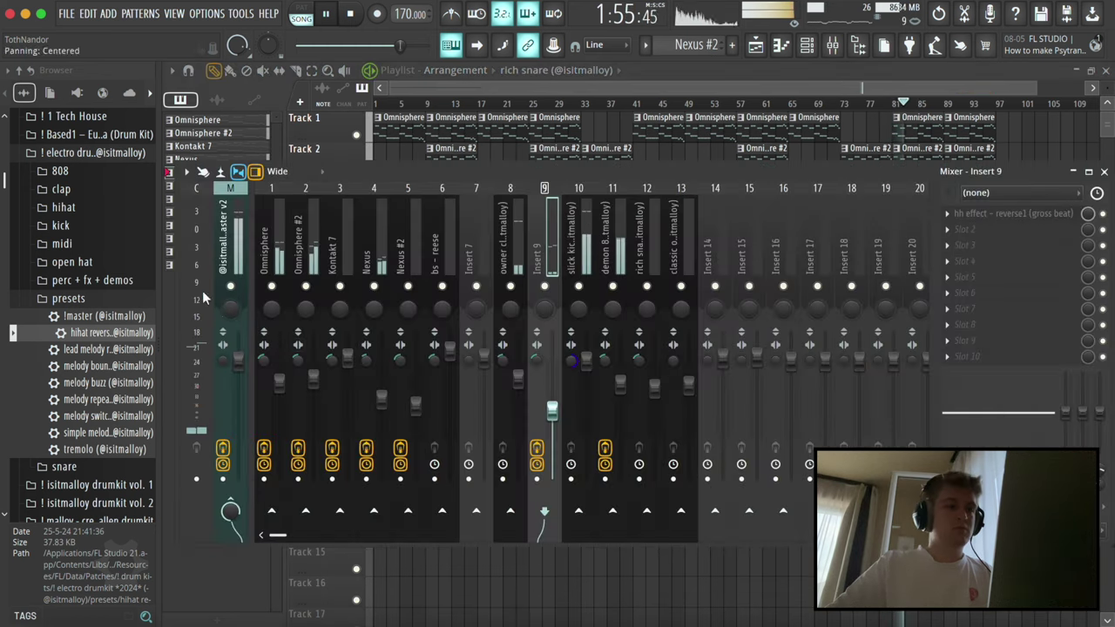
{"action": "right_click", "coordinate": [237, 366]}
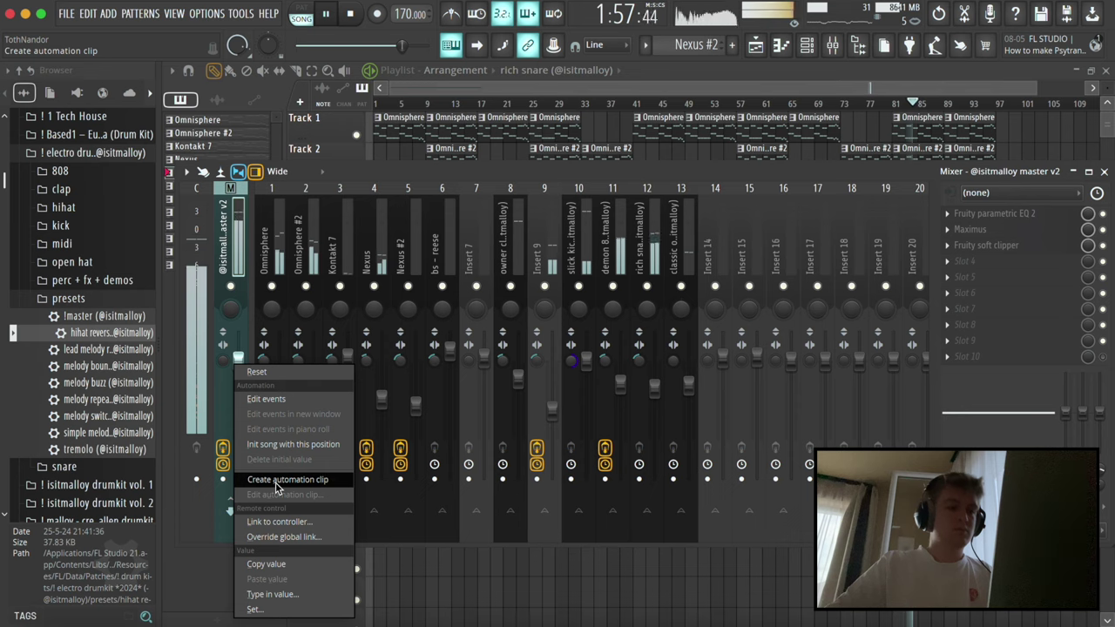
{"action": "left_click", "coordinate": [279, 478]}
- Shape the master volume automation to hold level until bar 97 and fade out in a curve to the clip's end
{"action": "left_click", "coordinate": [998, 349]}
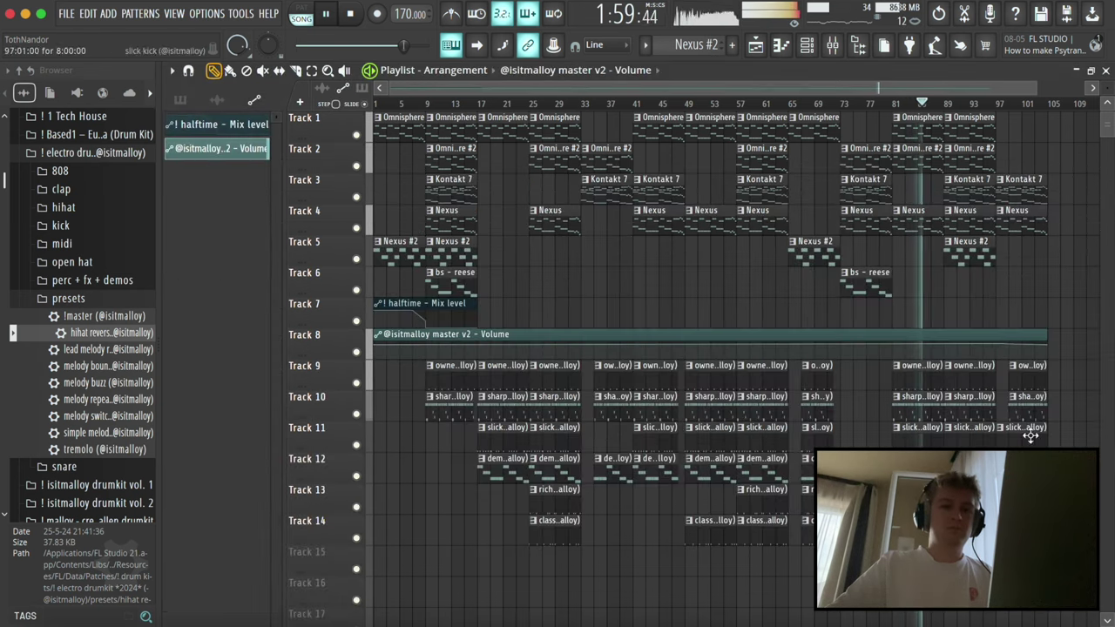
{"action": "right_click", "coordinate": [998, 349]}
{"action": "left_click", "coordinate": [1025, 614]}
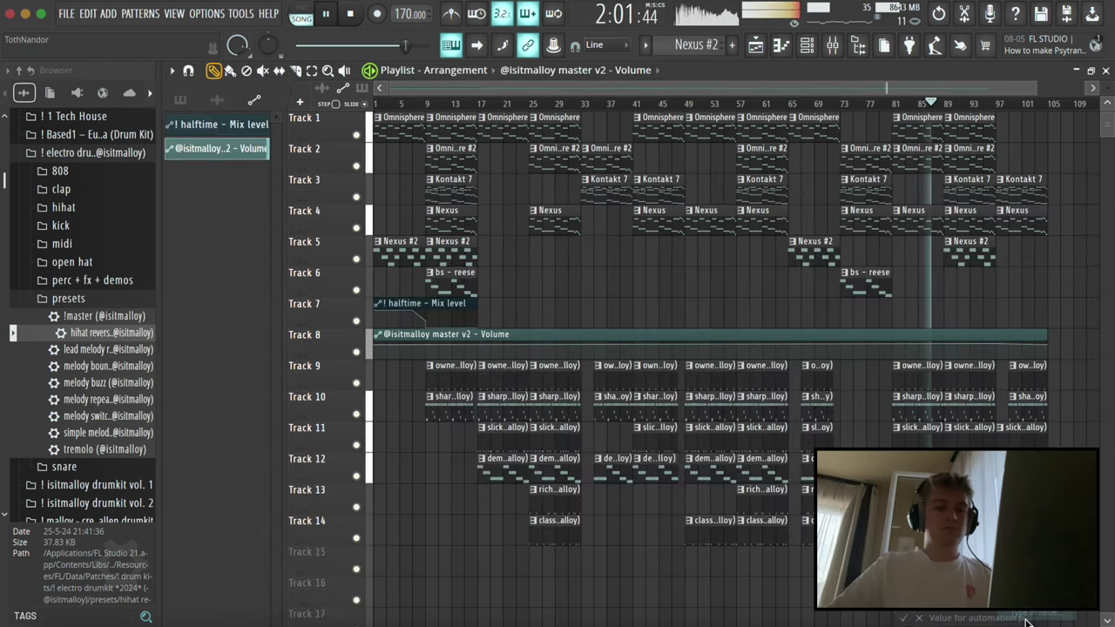
{"action": "key", "text": "Return"}
{"action": "left_click_drag", "start_coordinate": [1048, 346], "coordinate": [1022, 348]}
{"action": "scroll", "coordinate": [1006, 297], "scroll_direction": "down", "scroll_amount": 1}
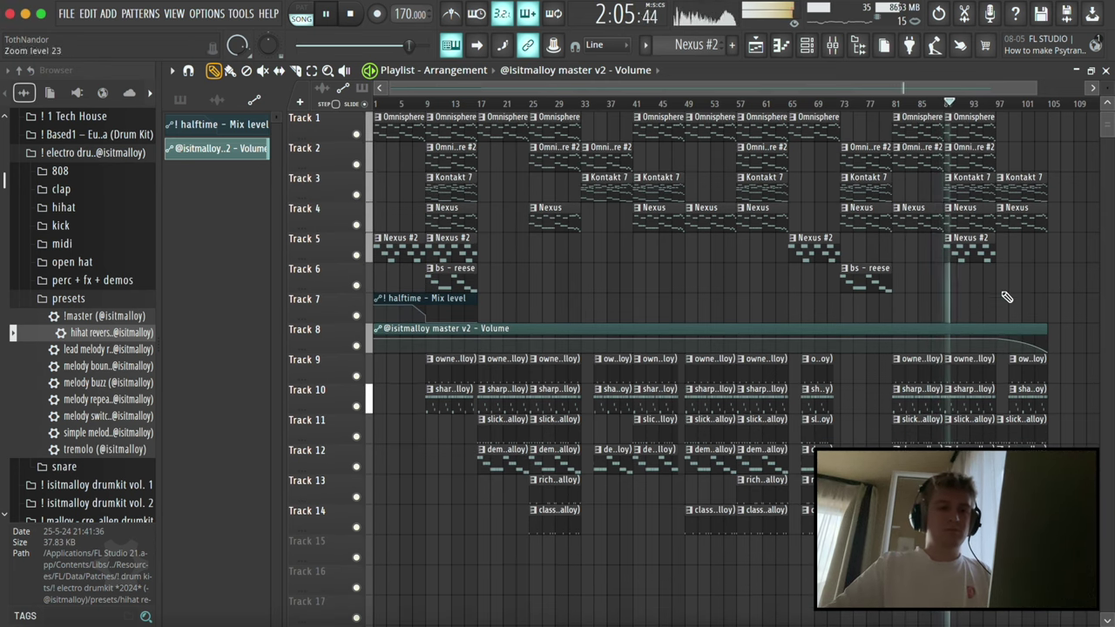
{"action": "scroll", "coordinate": [709, 298], "scroll_direction": "up", "scroll_amount": 1}
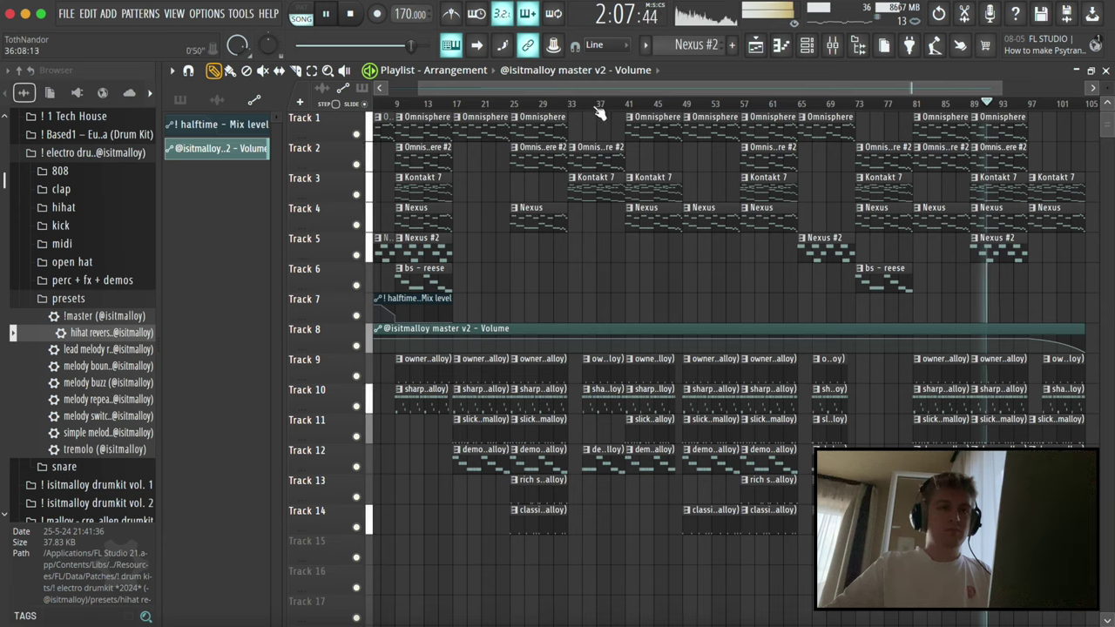
{"action": "scroll", "coordinate": [515, 198], "scroll_direction": "down", "scroll_amount": 3}
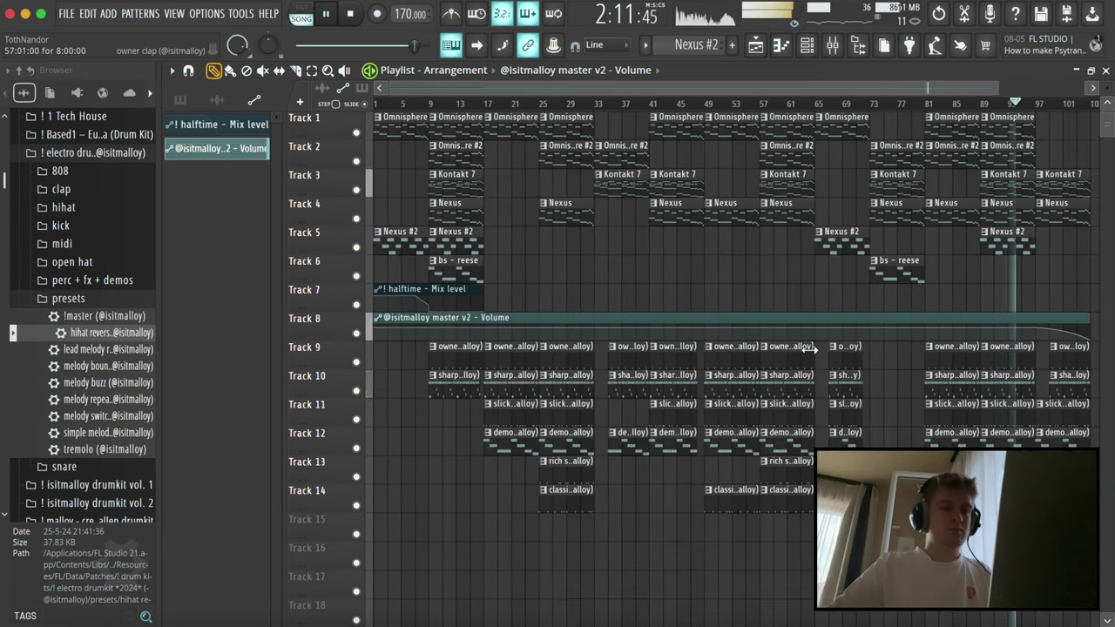
{"action": "scroll", "coordinate": [732, 349], "scroll_direction": "up", "scroll_amount": 3}
{"action": "scroll", "coordinate": [732, 348], "scroll_direction": "down", "scroll_amount": 2}
{"action": "scroll", "coordinate": [732, 349], "scroll_direction": "up", "scroll_amount": 2}
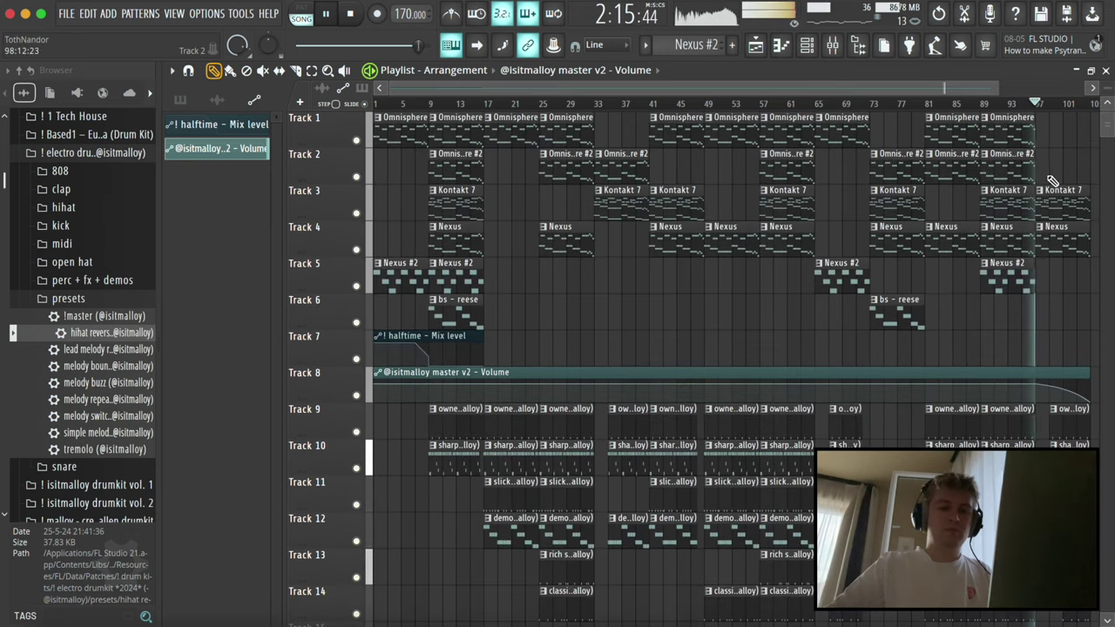